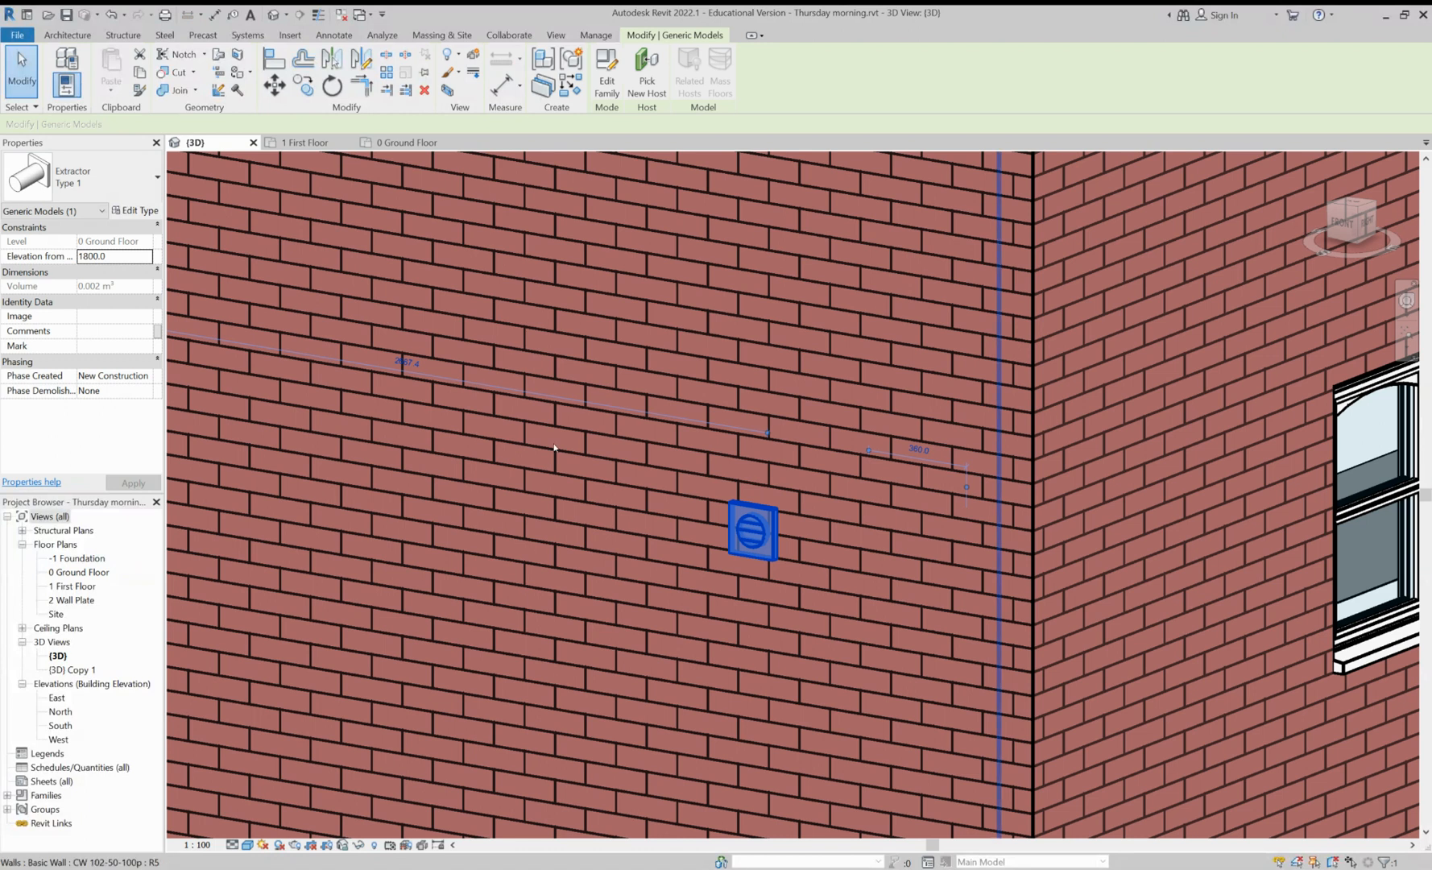
{"action": "left_click", "coordinate": [564, 396]}
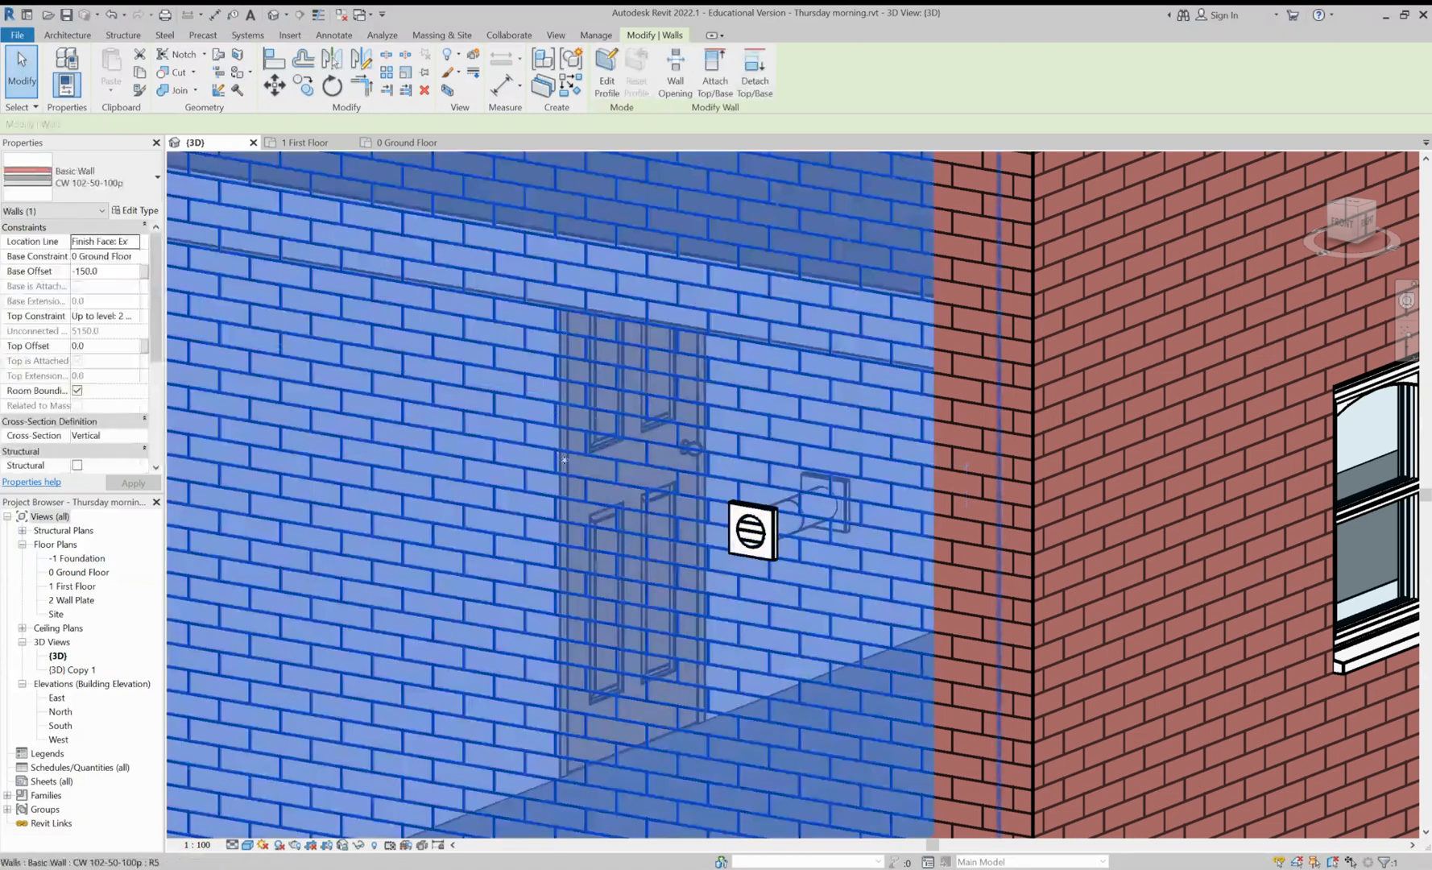
{"action": "scroll", "coordinate": [850, 694], "scroll_direction": "down", "scroll_amount": 5}
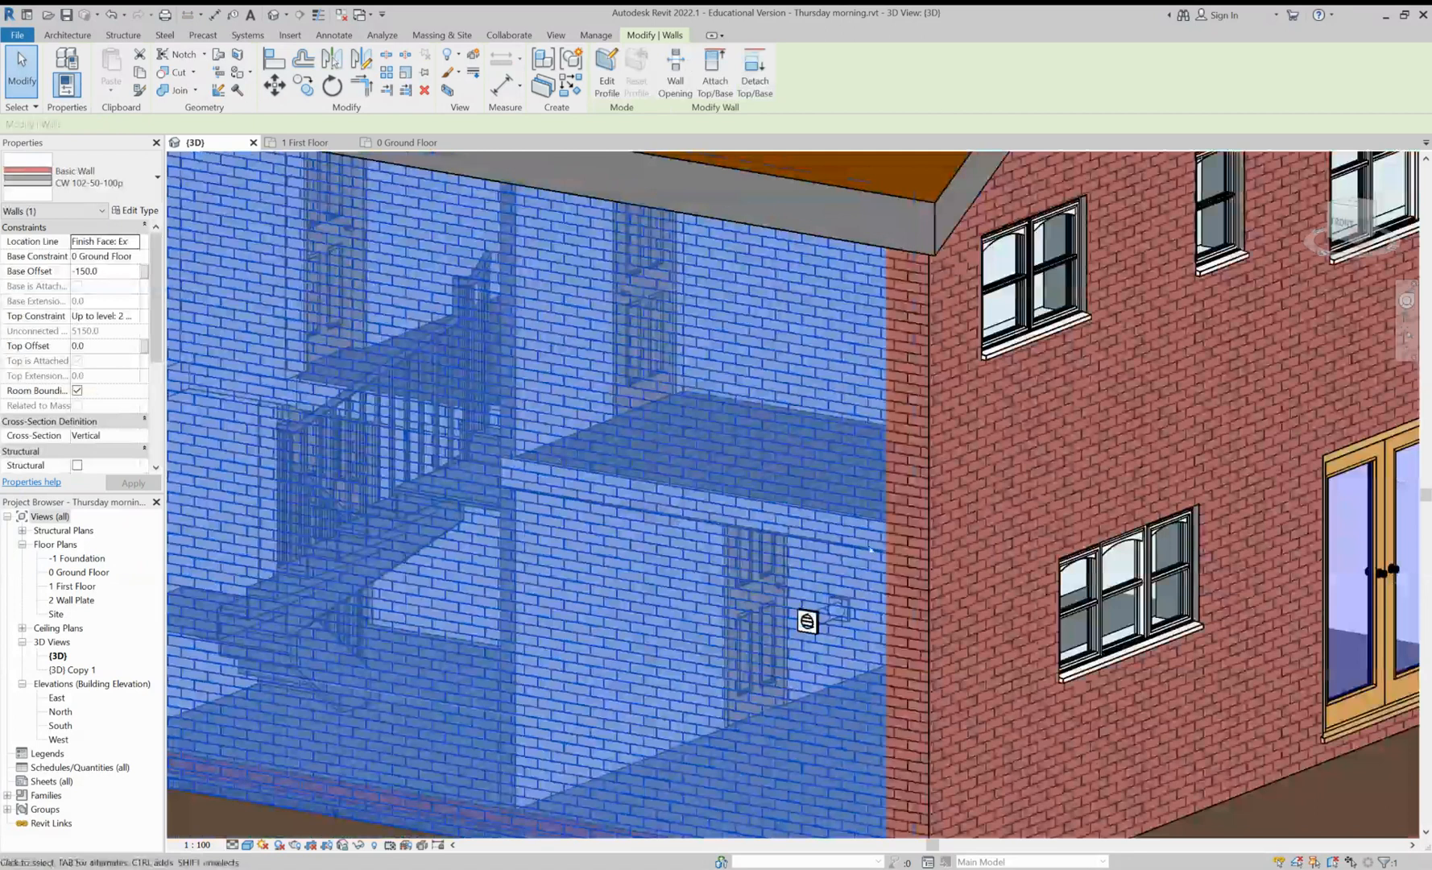
{"action": "left_click", "coordinate": [870, 550]}
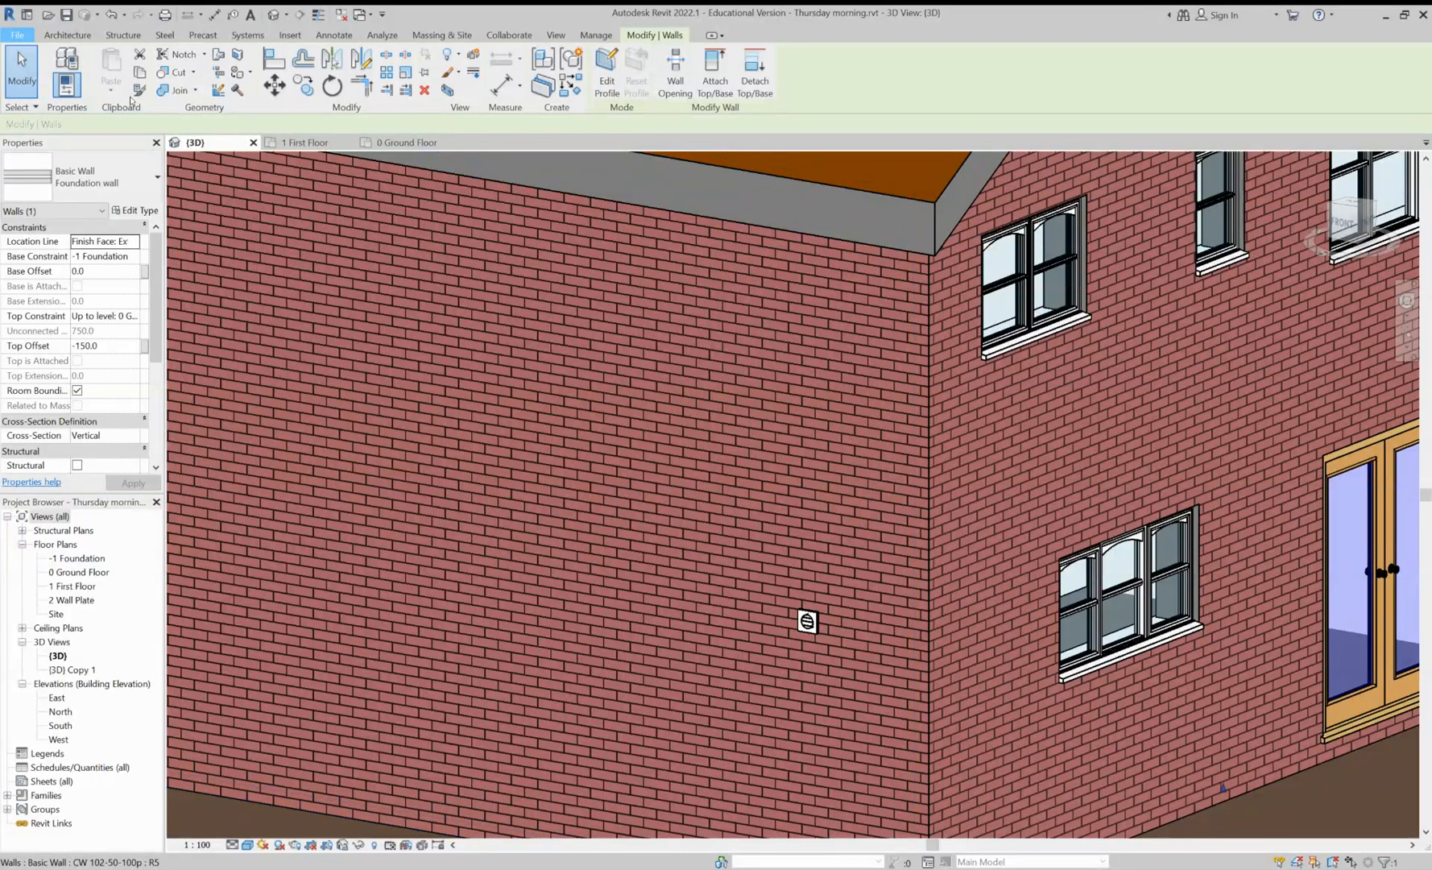
Create a new family from the Metric Generic Model wall based.rft template
{"action": "left_click", "coordinate": [130, 100]}
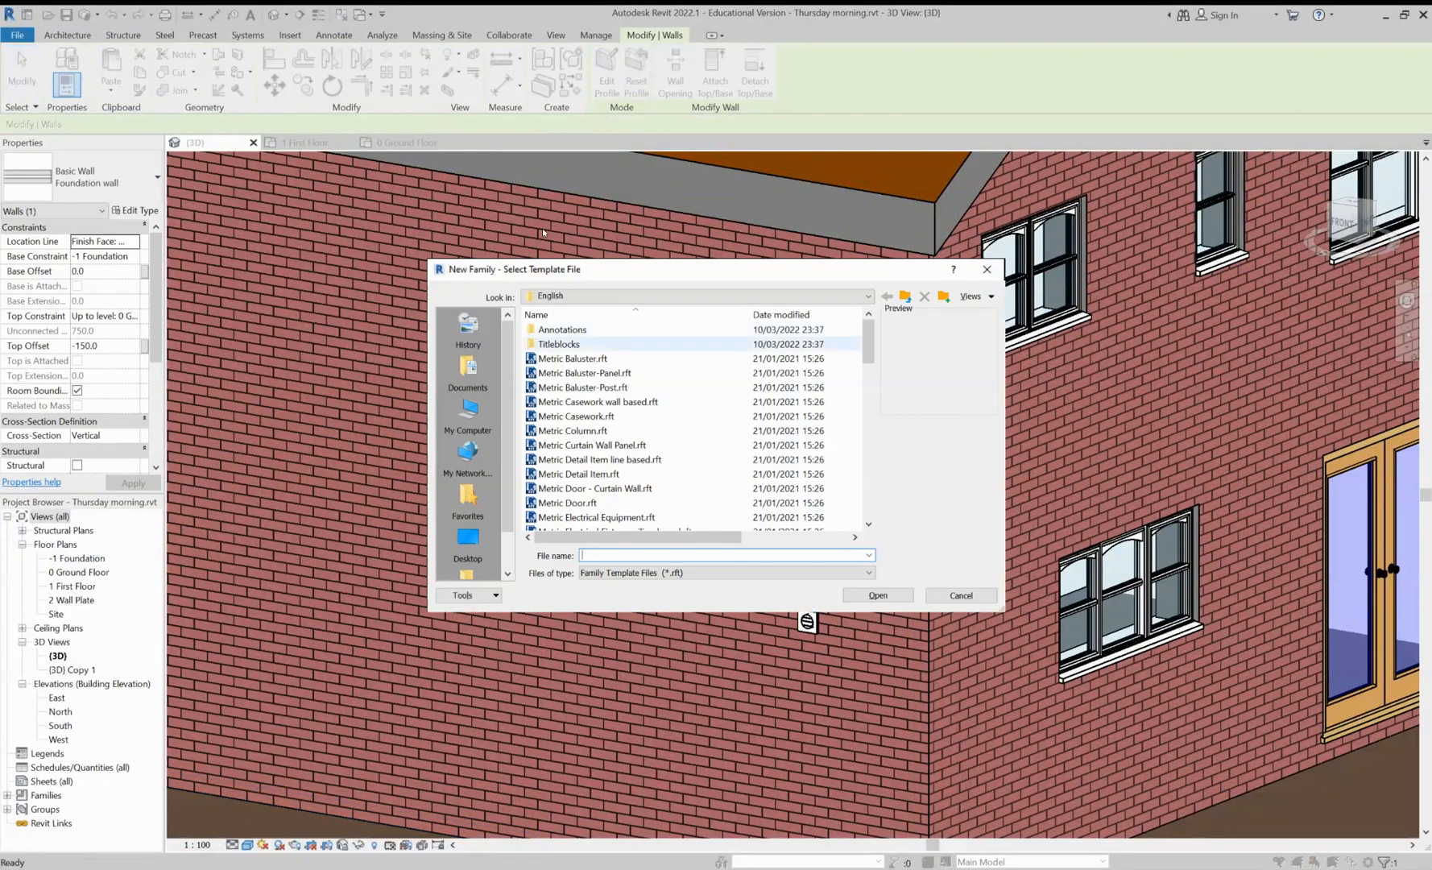
{"action": "left_click_drag", "start_coordinate": [868, 353], "coordinate": [868, 425]}
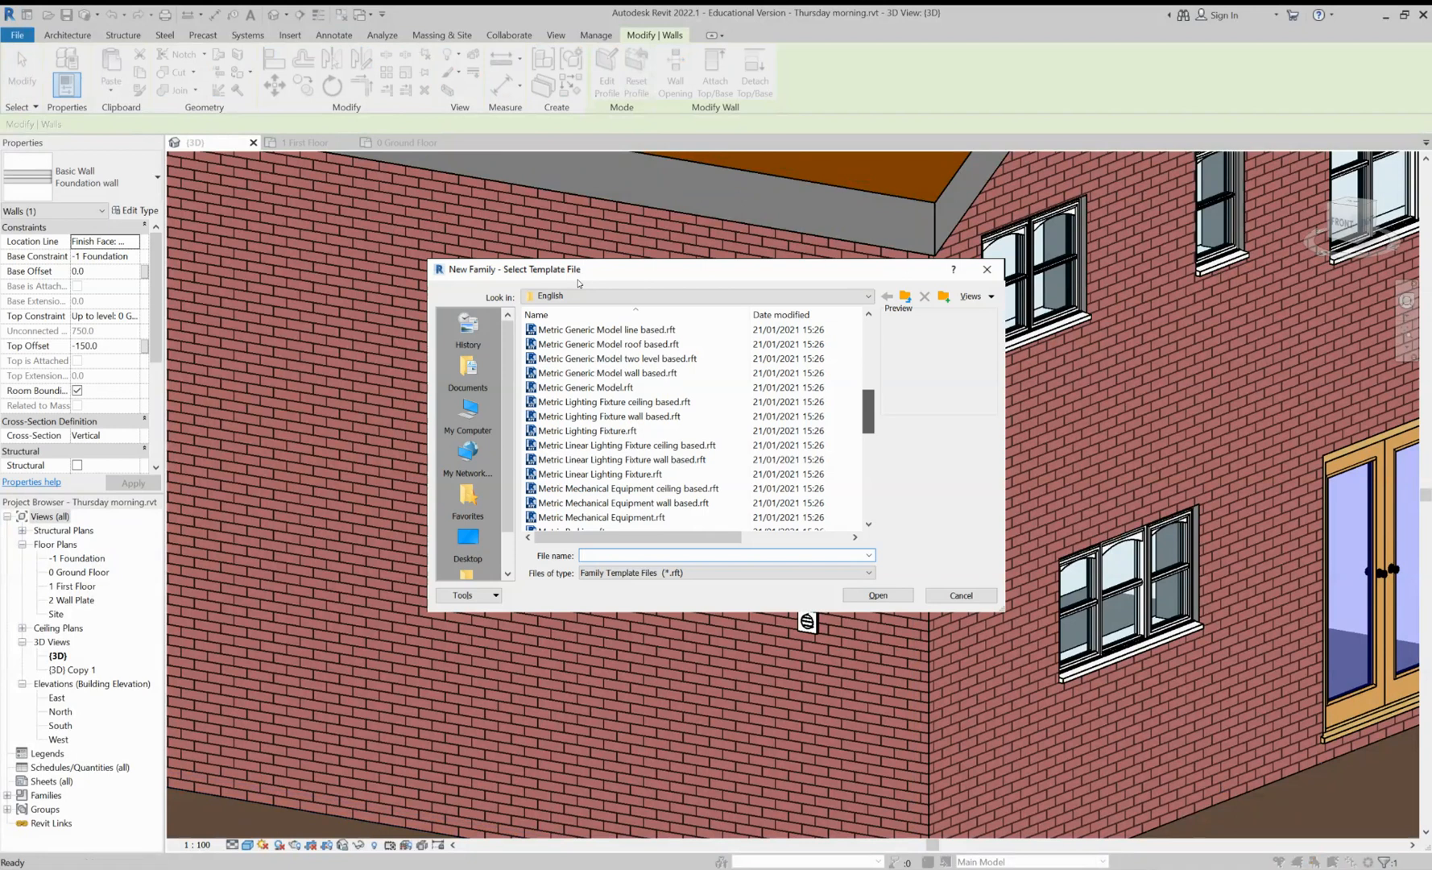
{"action": "scroll", "coordinate": [577, 282], "scroll_direction": "up", "scroll_amount": 1}
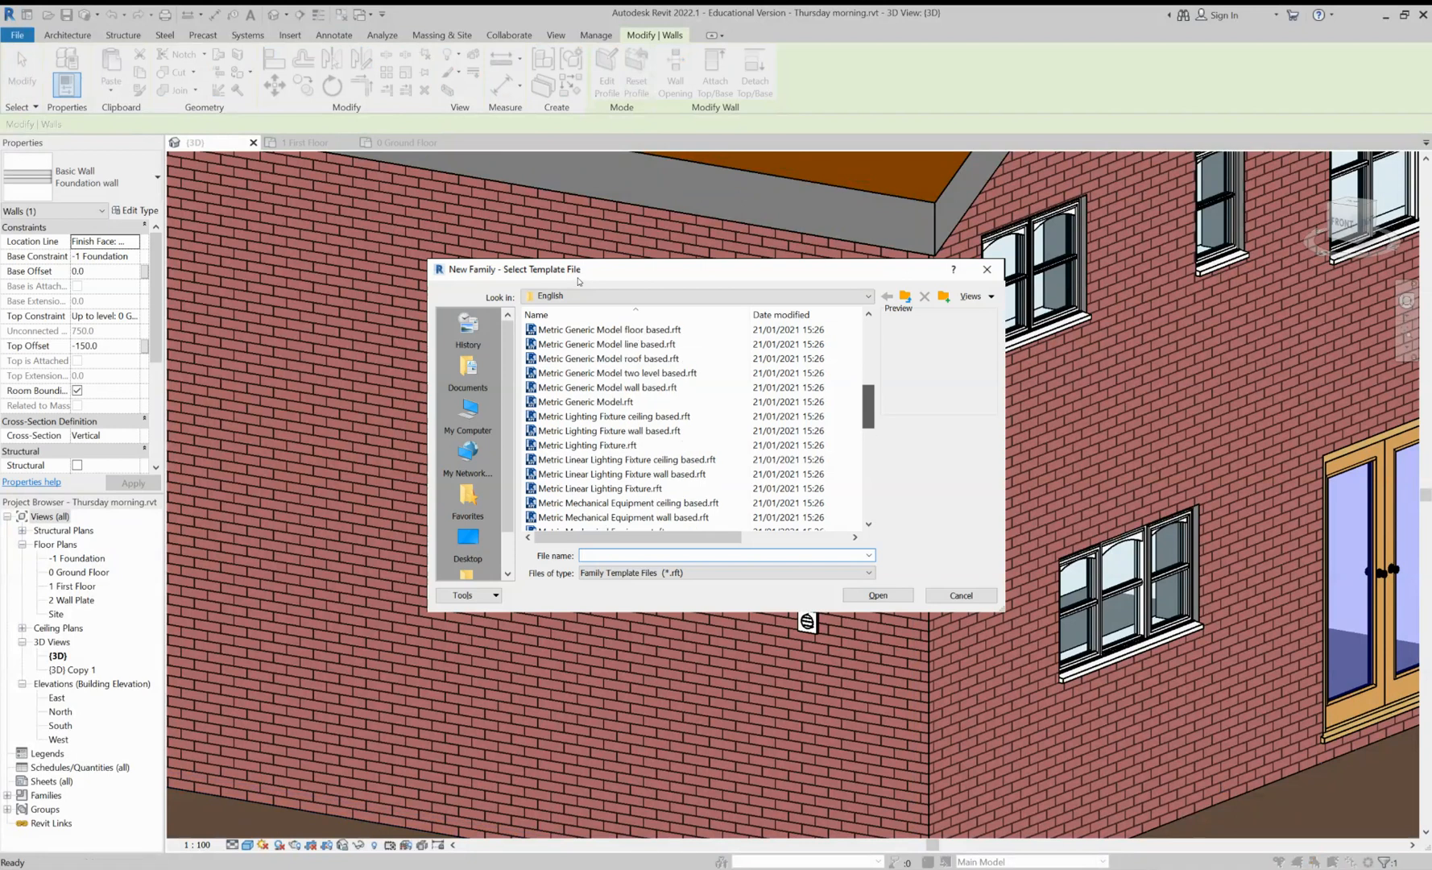
{"action": "scroll", "coordinate": [578, 274], "scroll_direction": "up", "scroll_amount": 3}
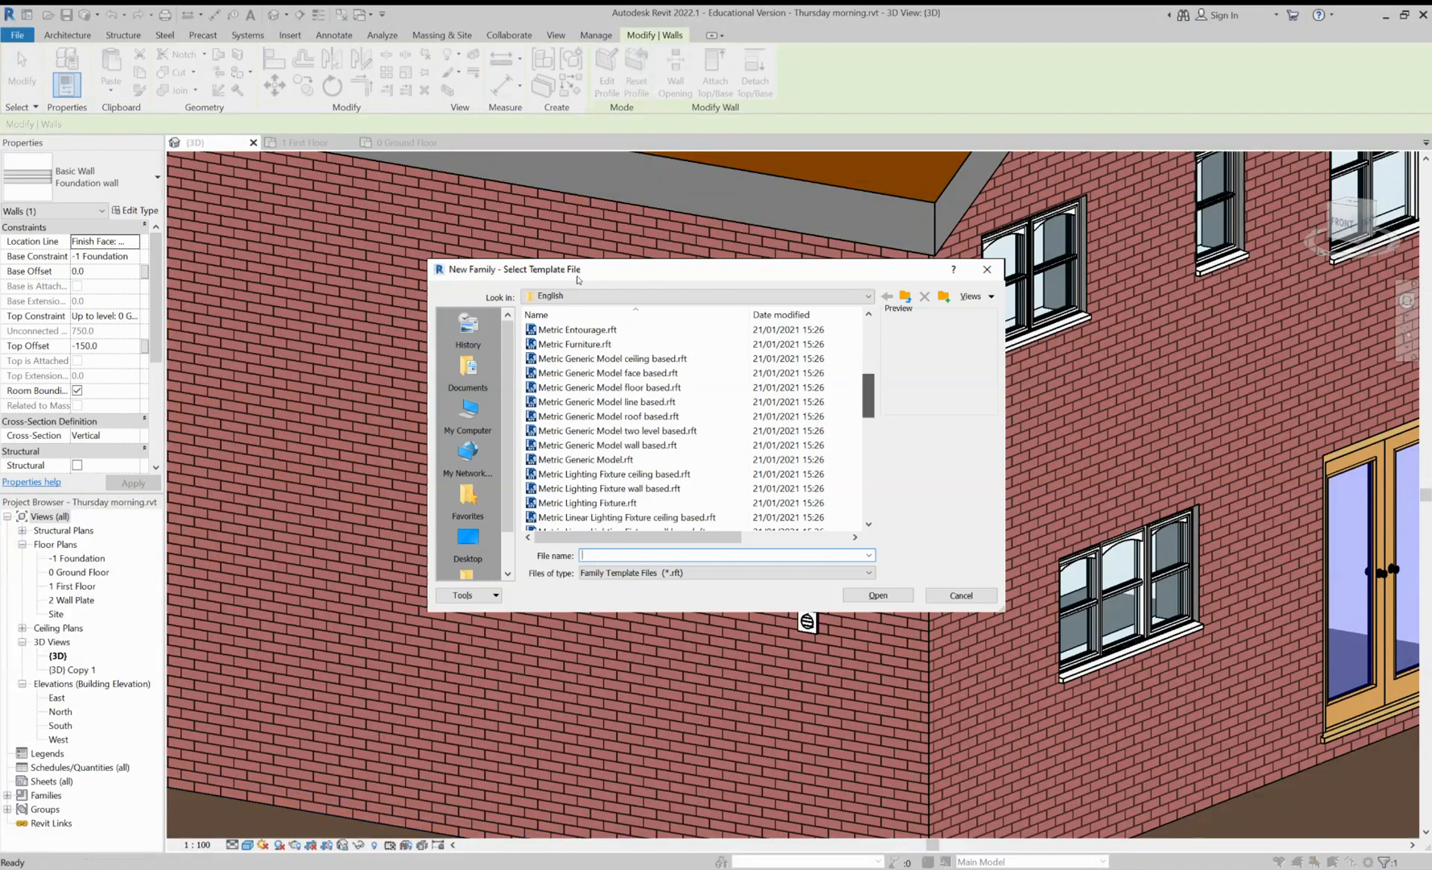
{"action": "scroll", "coordinate": [577, 266], "scroll_direction": "up", "scroll_amount": 2}
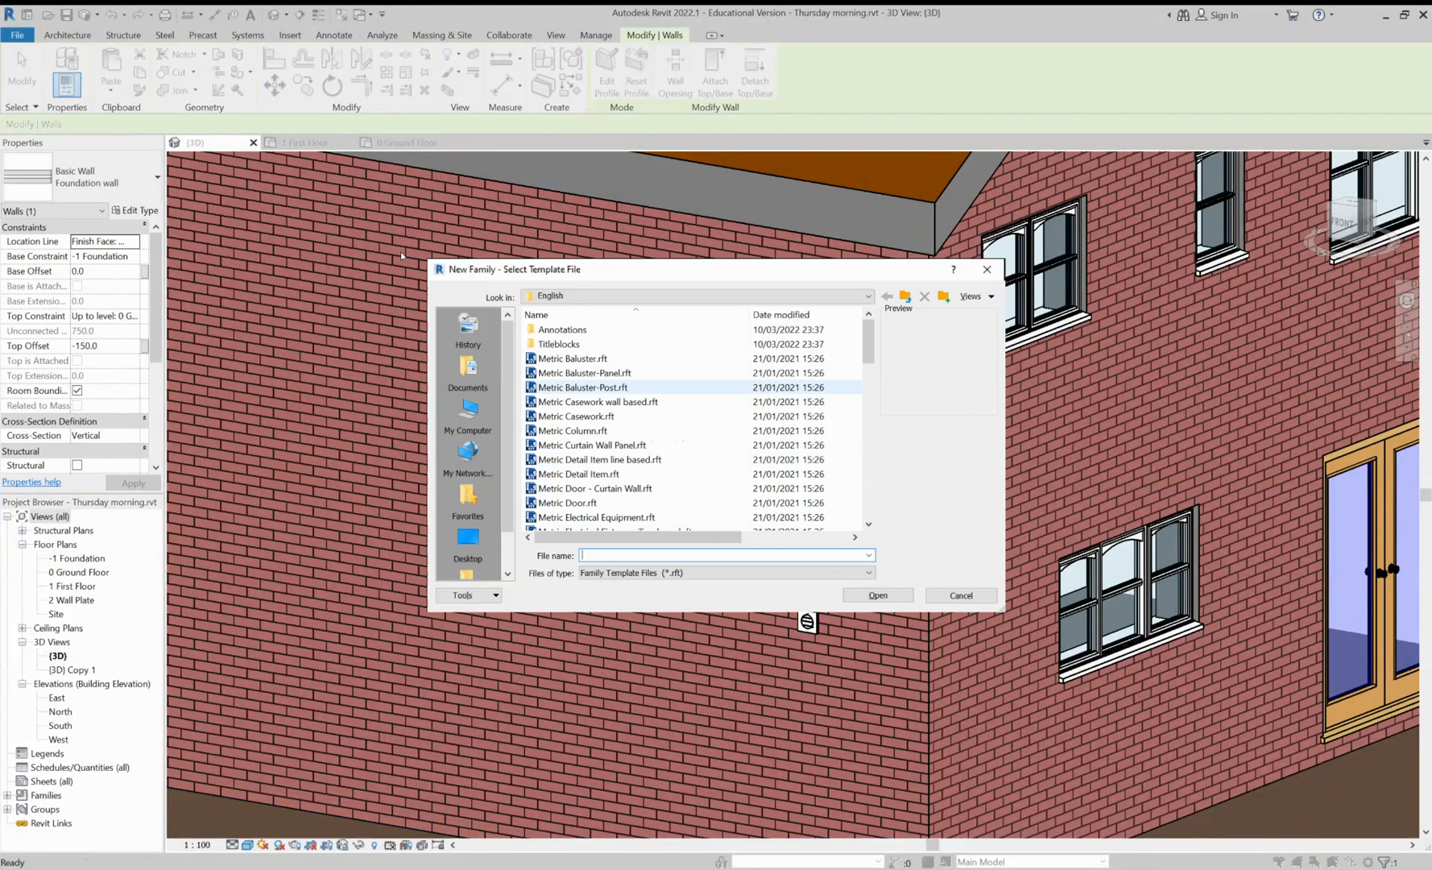
{"action": "scroll", "coordinate": [604, 426], "scroll_direction": "down", "scroll_amount": 2}
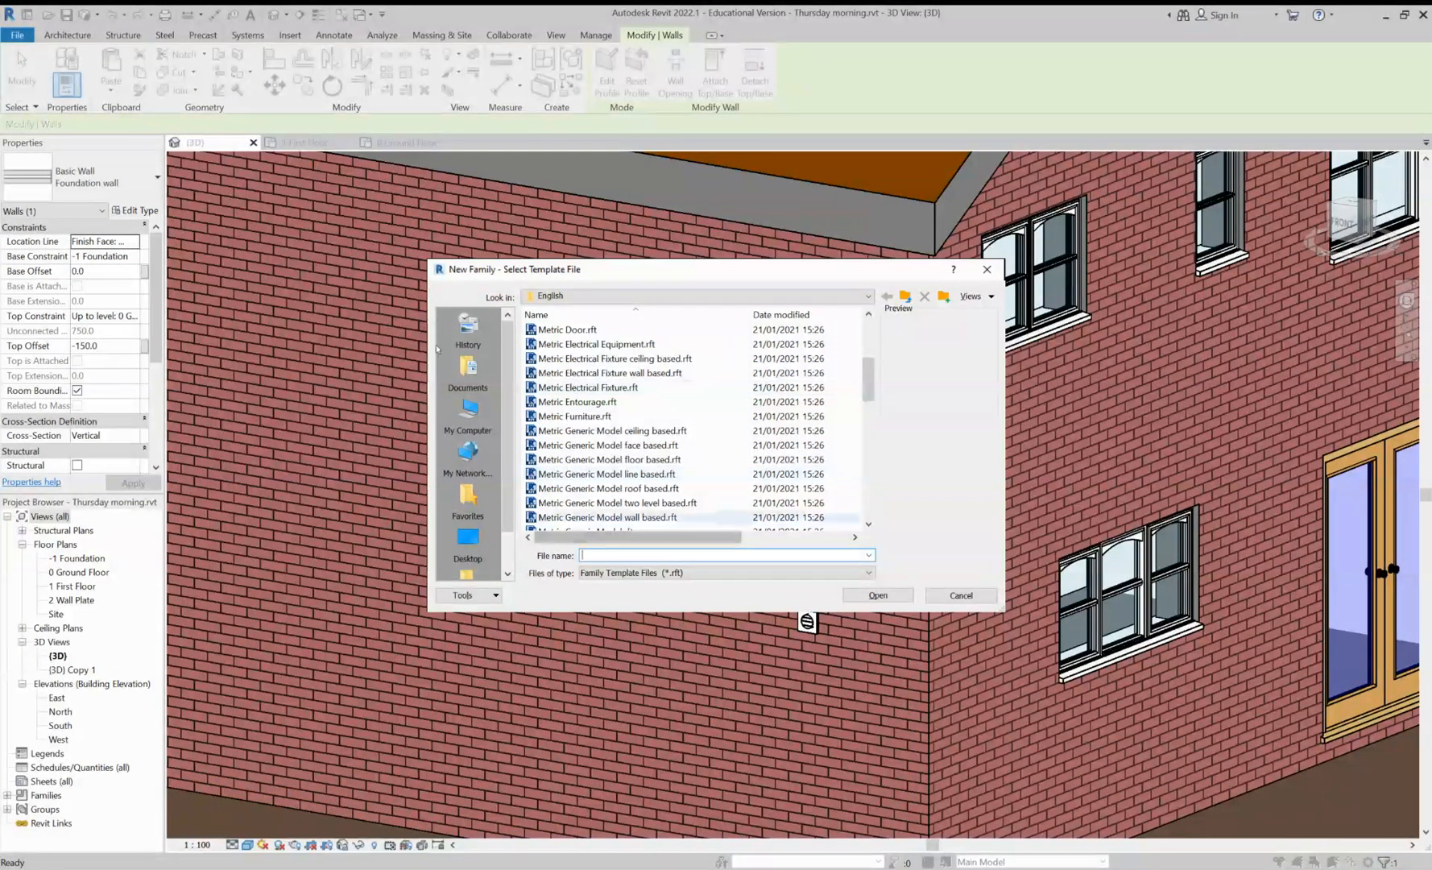
{"action": "left_click", "coordinate": [607, 517]}
{"action": "key", "text": "Return"}
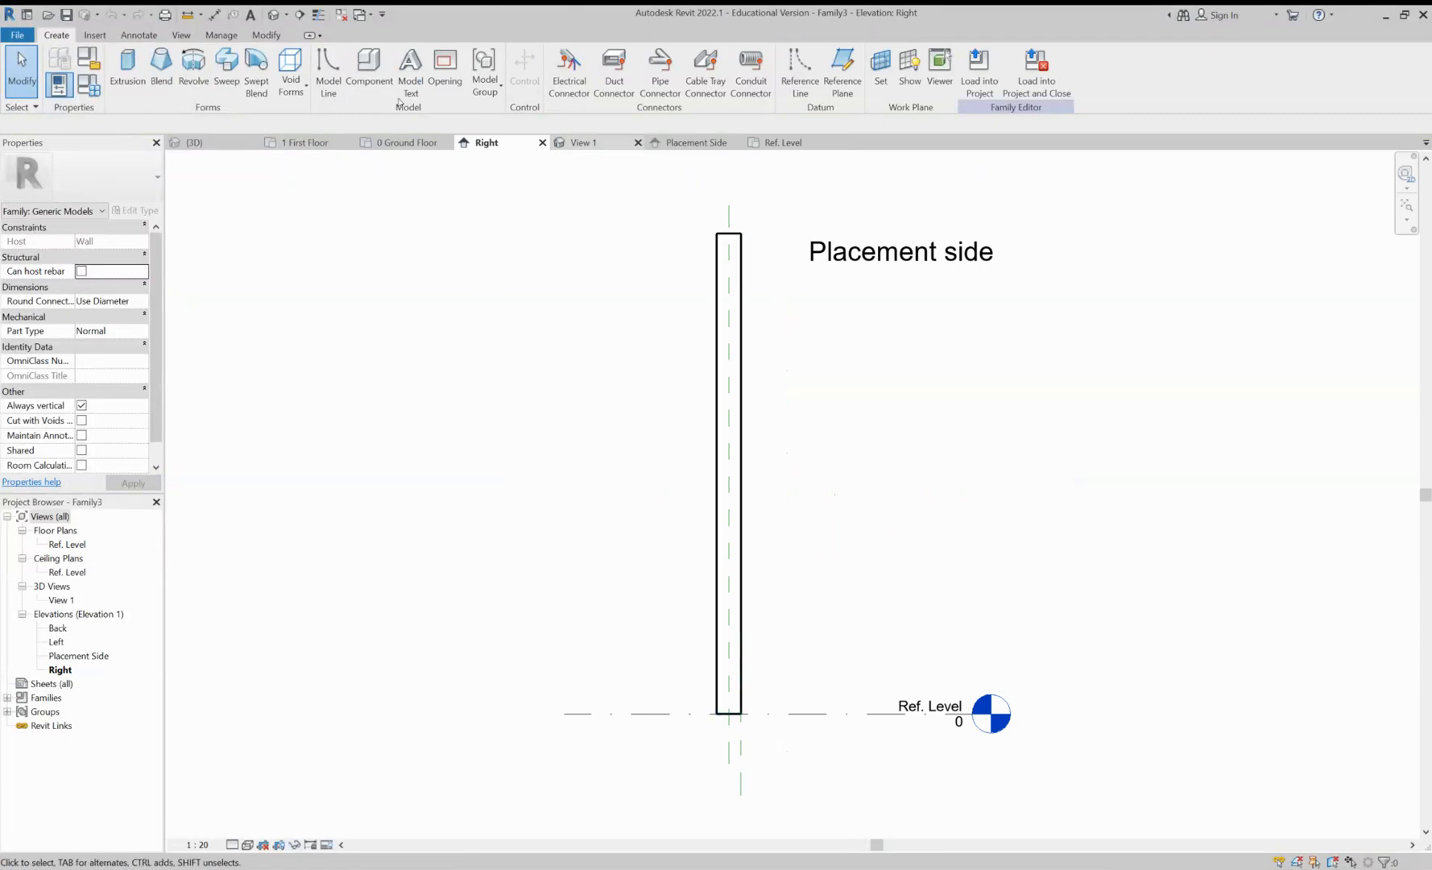
Start an extrusion in the Placement Side elevation and sketch a rectangle about 220 by 220 mm just right of the centre reference plane
{"action": "left_click", "coordinate": [696, 142]}
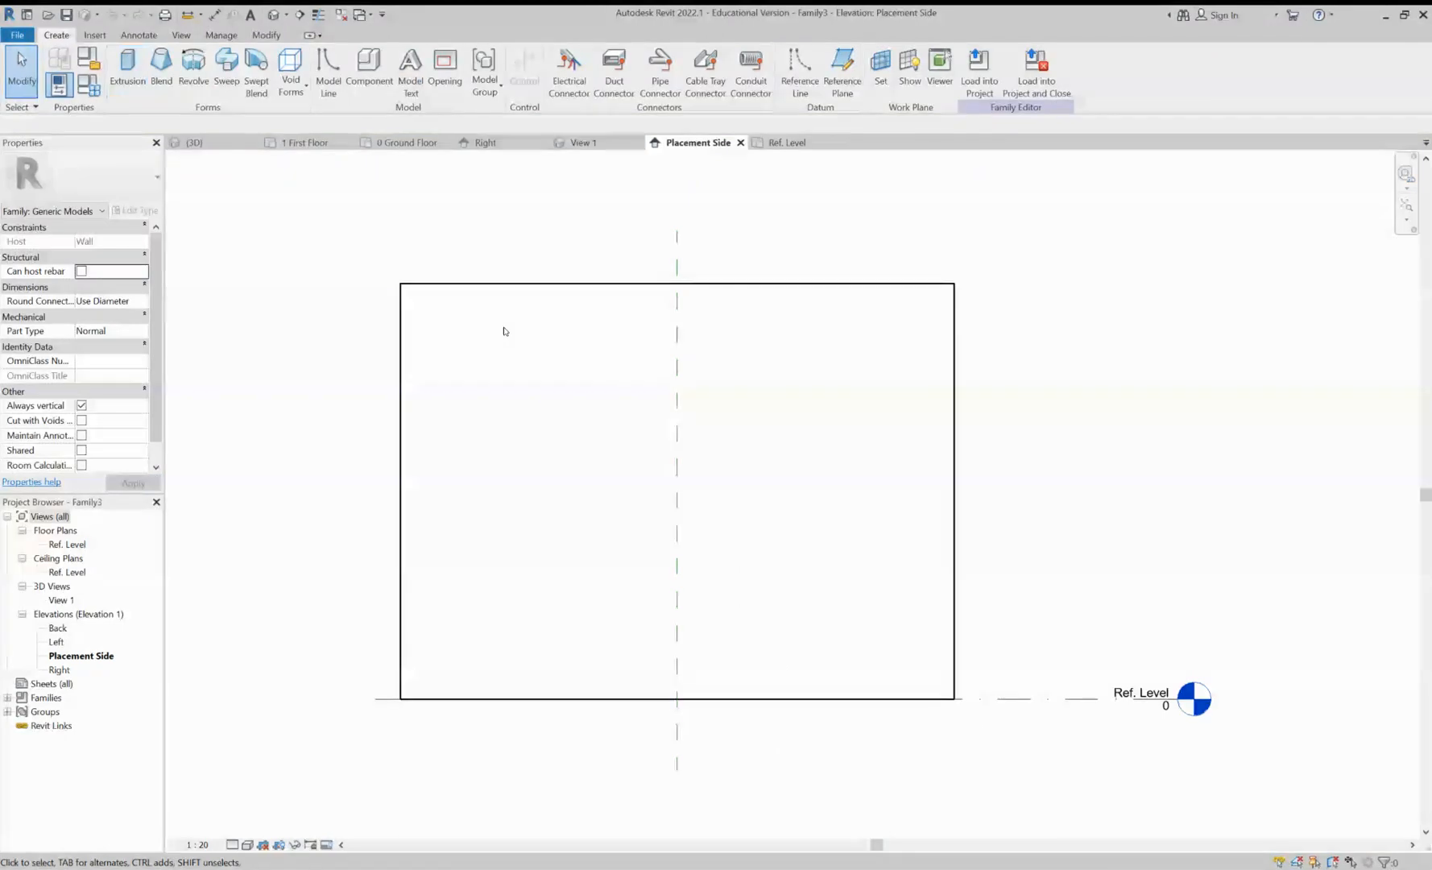
{"action": "scroll", "coordinate": [524, 335], "scroll_direction": "up", "scroll_amount": 1}
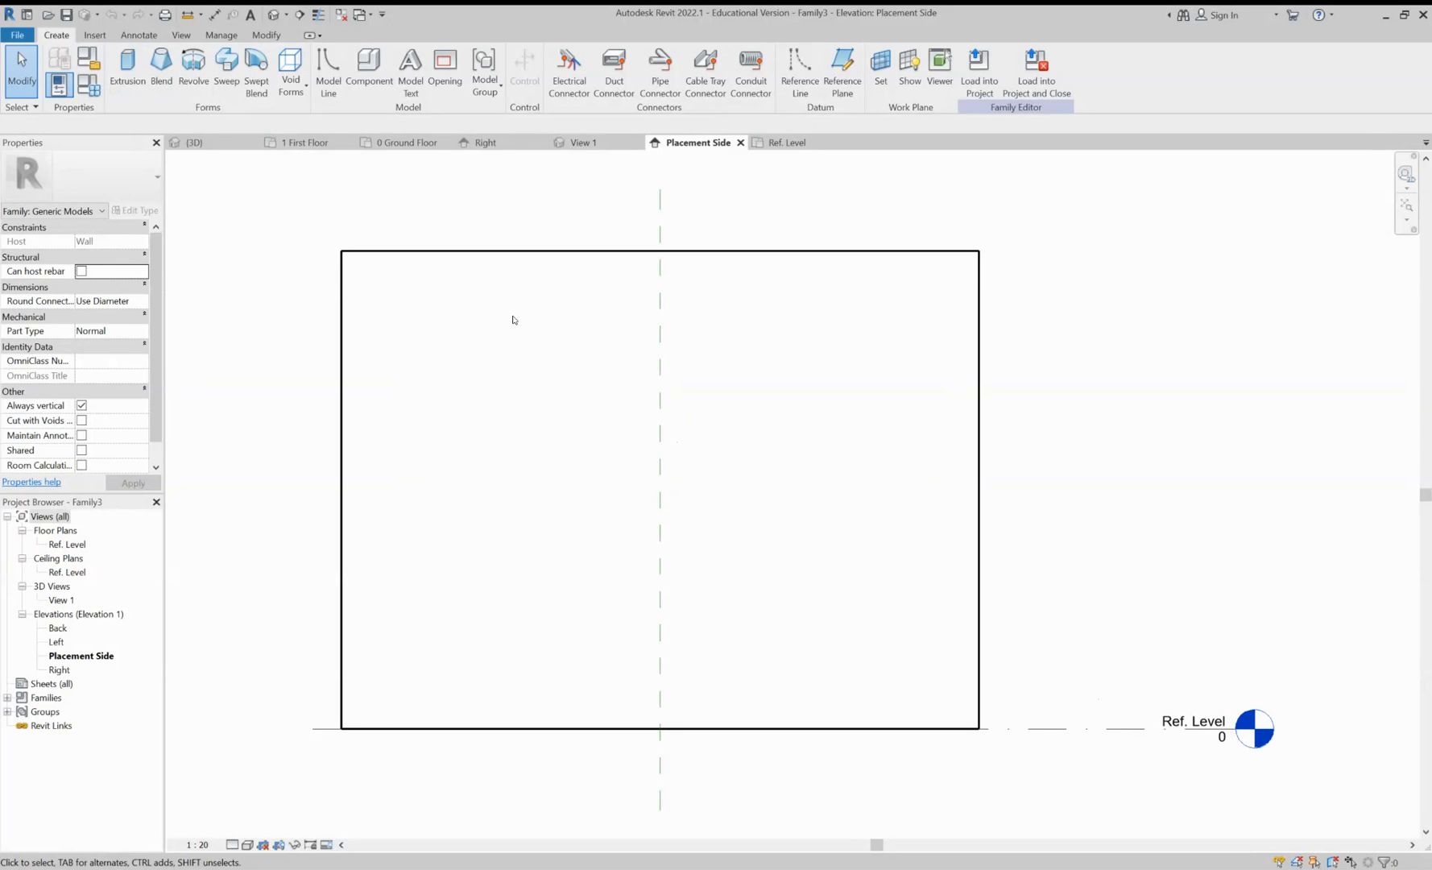
{"action": "scroll", "coordinate": [513, 320], "scroll_direction": "down", "scroll_amount": 1}
{"action": "scroll", "coordinate": [513, 319], "scroll_direction": "up", "scroll_amount": 1}
{"action": "left_click", "coordinate": [126, 74]}
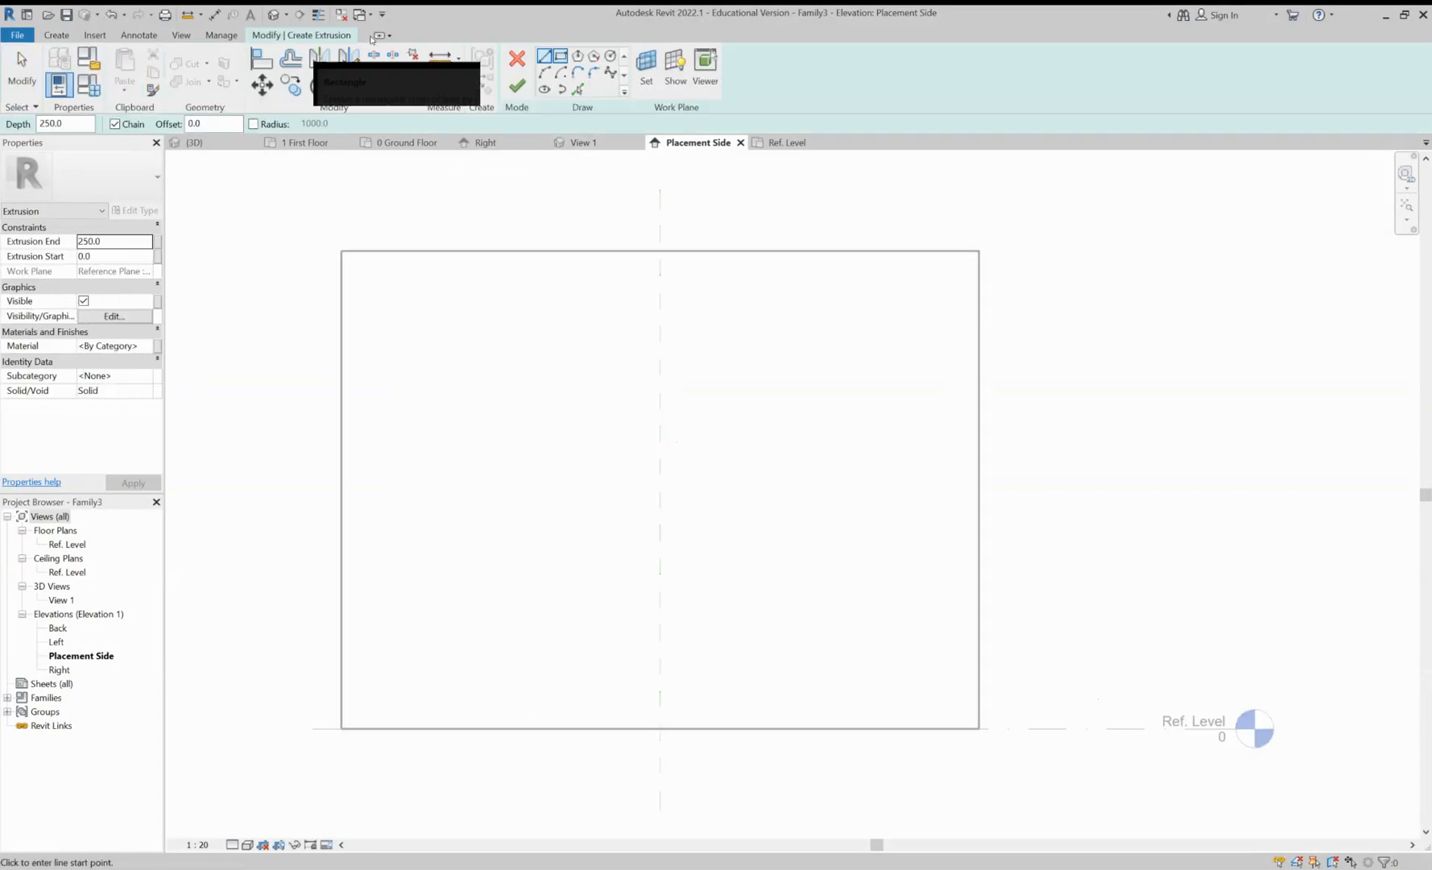
{"action": "left_click", "coordinate": [559, 56]}
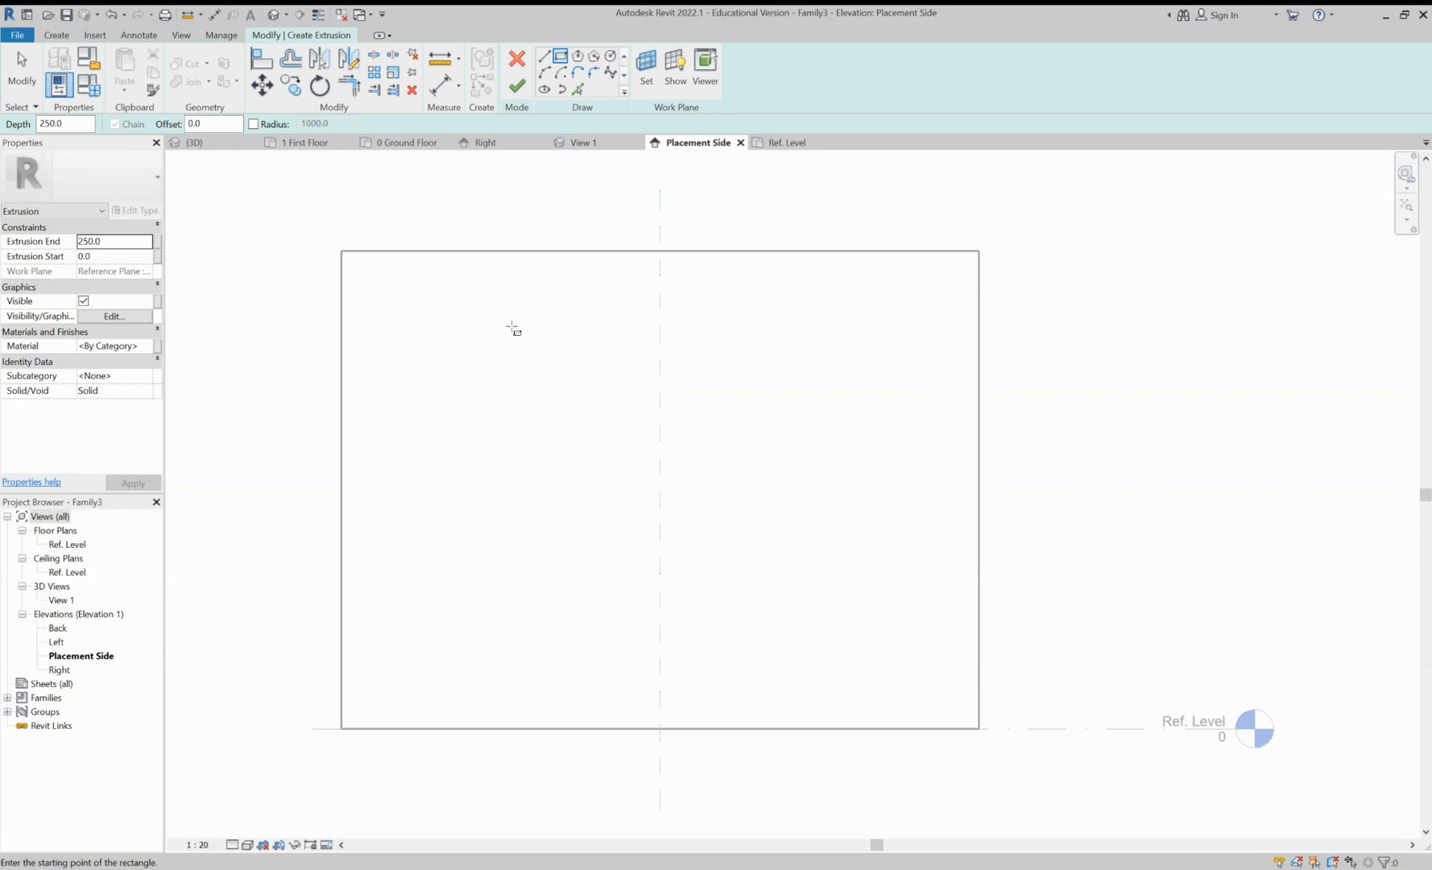
{"action": "left_click", "coordinate": [460, 322]}
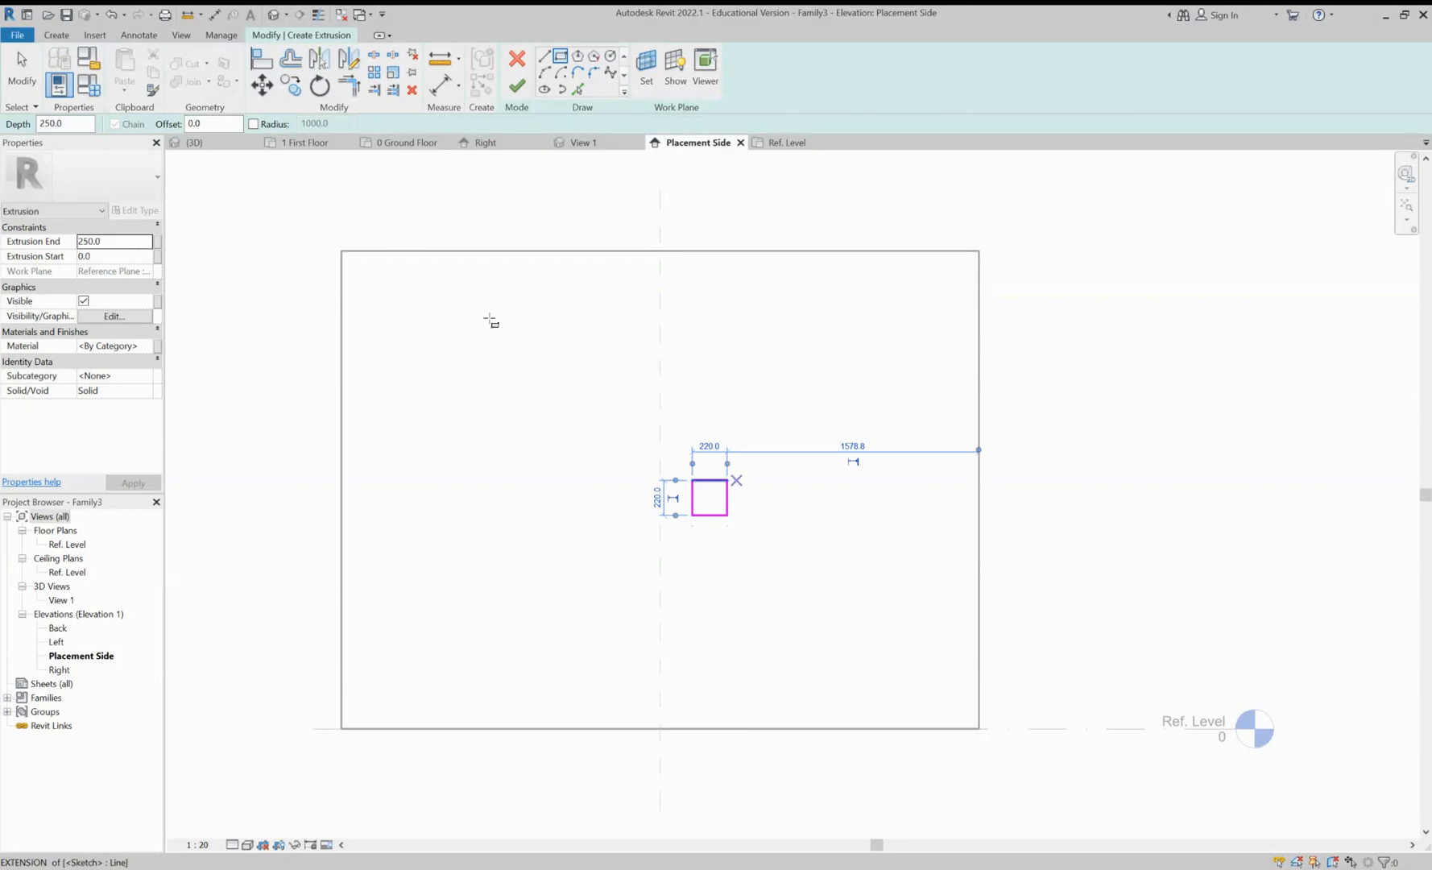
Set both the width and the height of the sketched rectangle to 225 mm
{"action": "left_click", "coordinate": [709, 446]}
{"action": "type", "text": "22"}
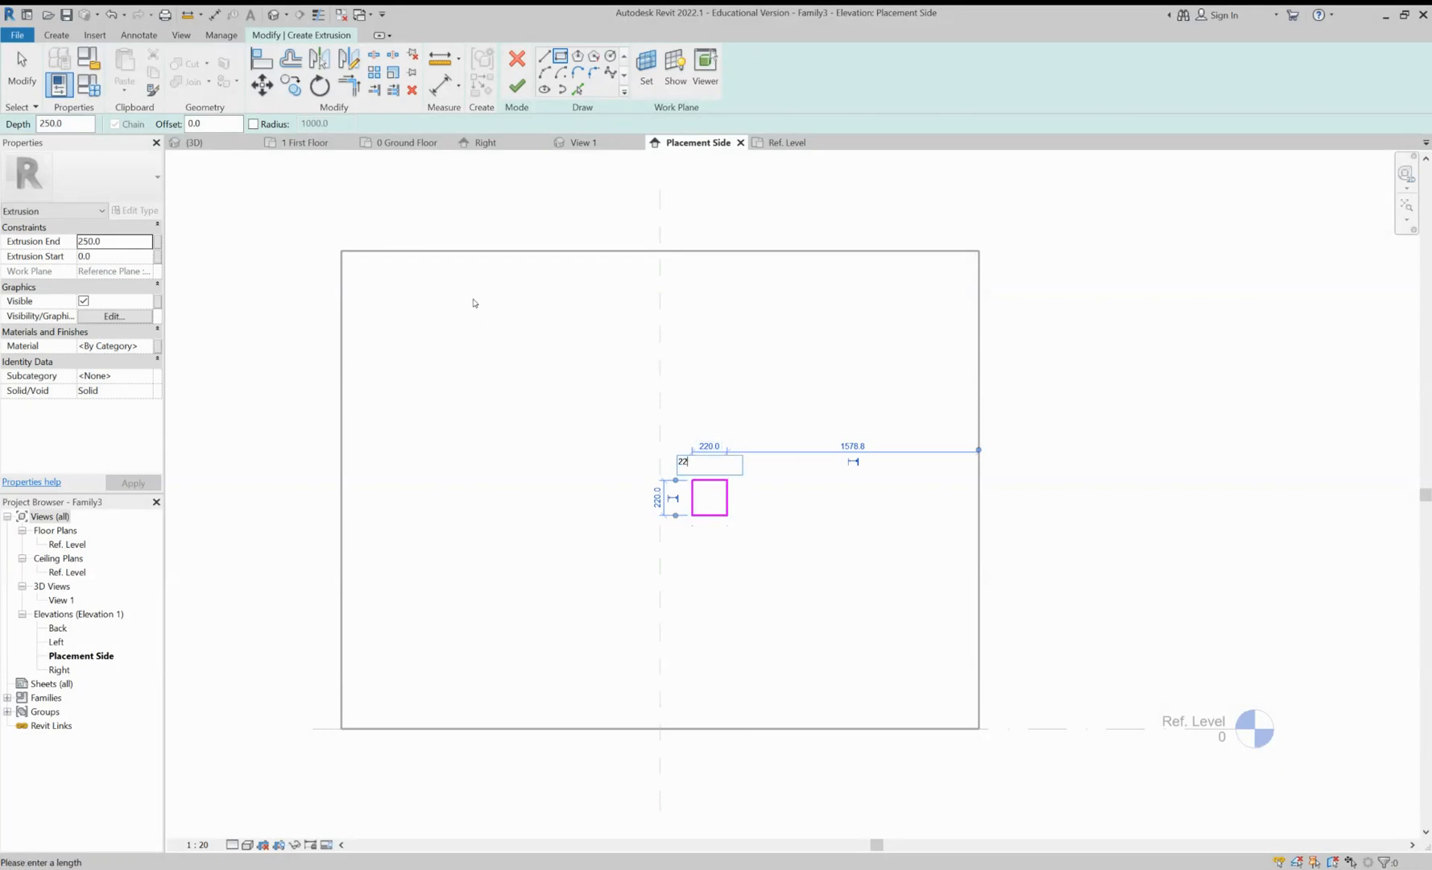
{"action": "type", "text": "5"}
{"action": "key", "text": "Return"}
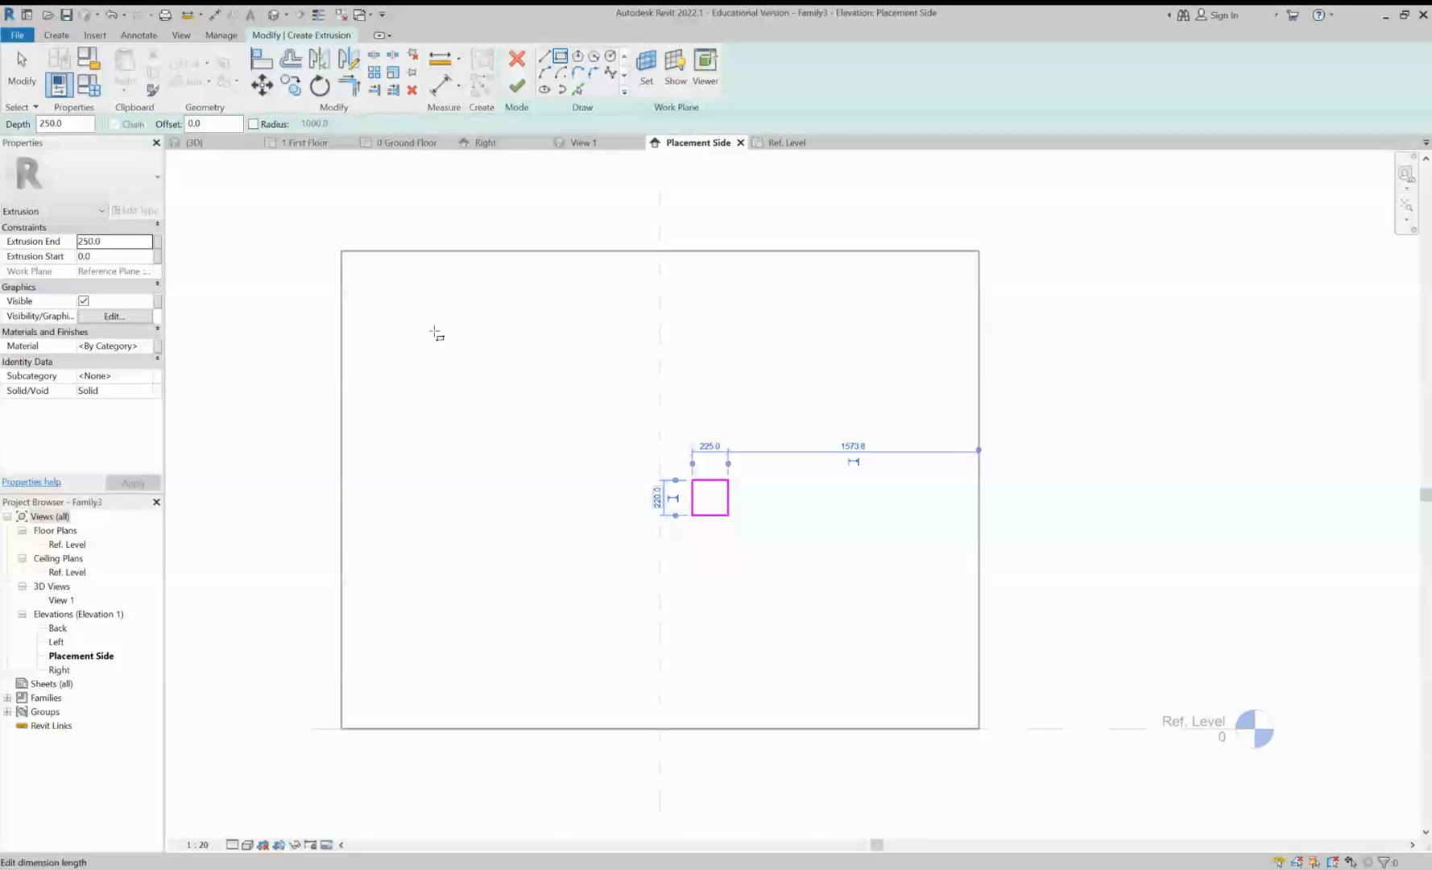
{"action": "left_click", "coordinate": [657, 497]}
{"action": "type", "text": "22"}
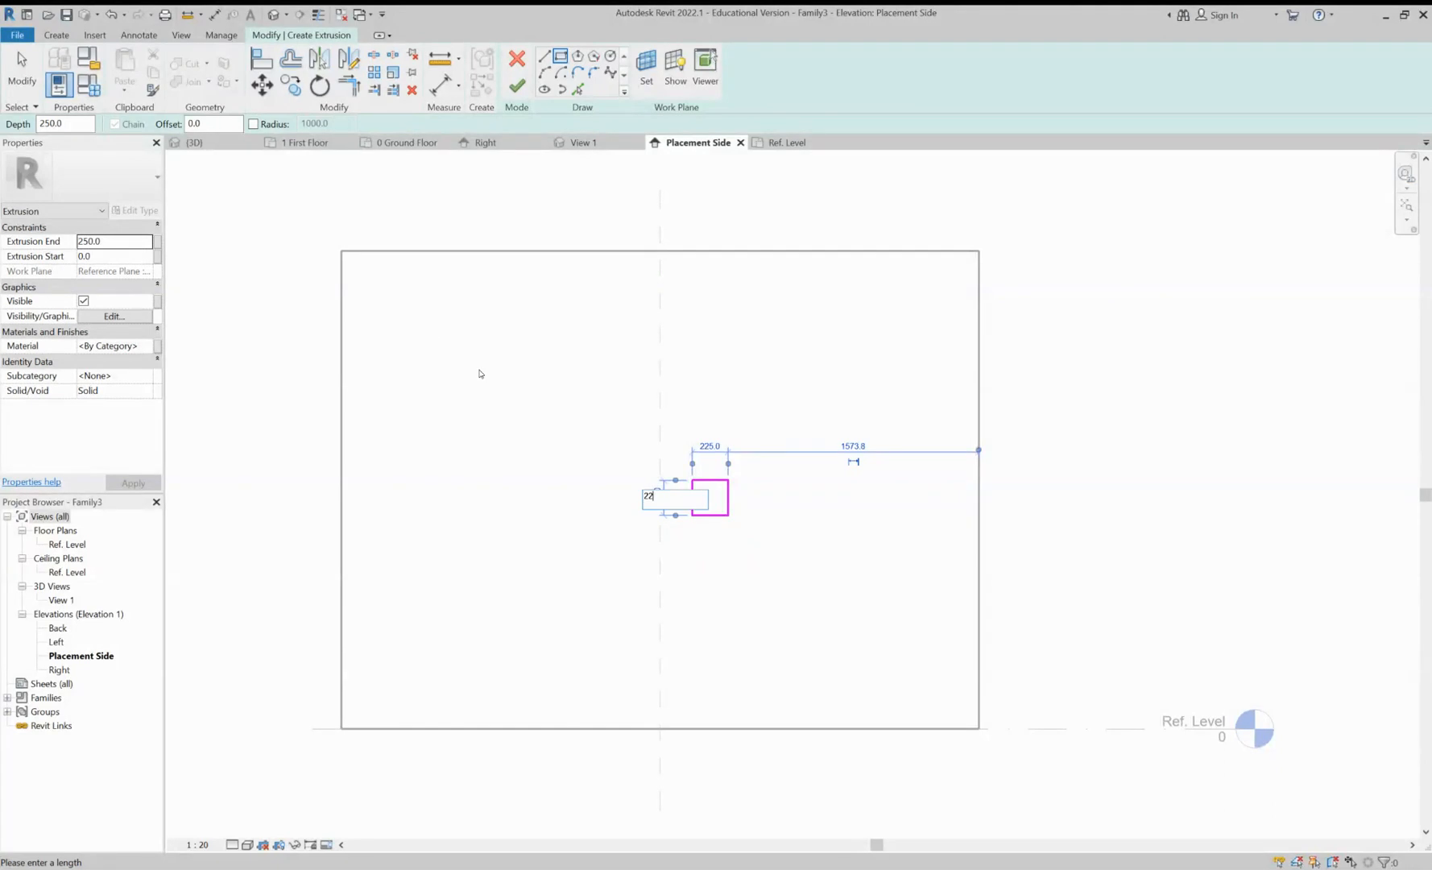
{"action": "type", "text": "5"}
{"action": "key", "text": "Return"}
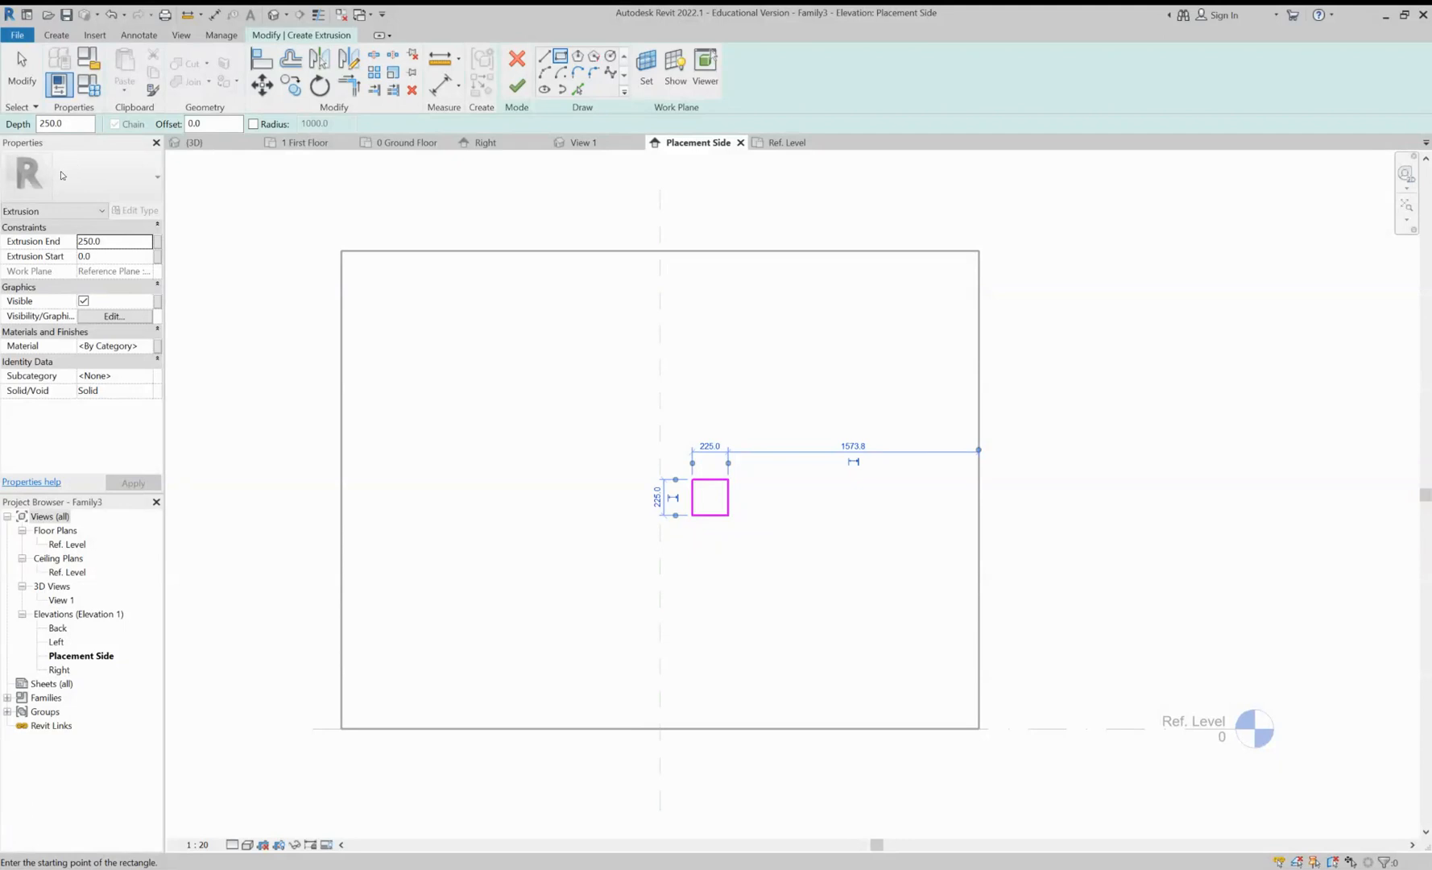
Set the extrusion start to 175 mm and the extrusion end to 200 mm
{"action": "key", "text": "Tab"}
{"action": "type", "text": "1"}
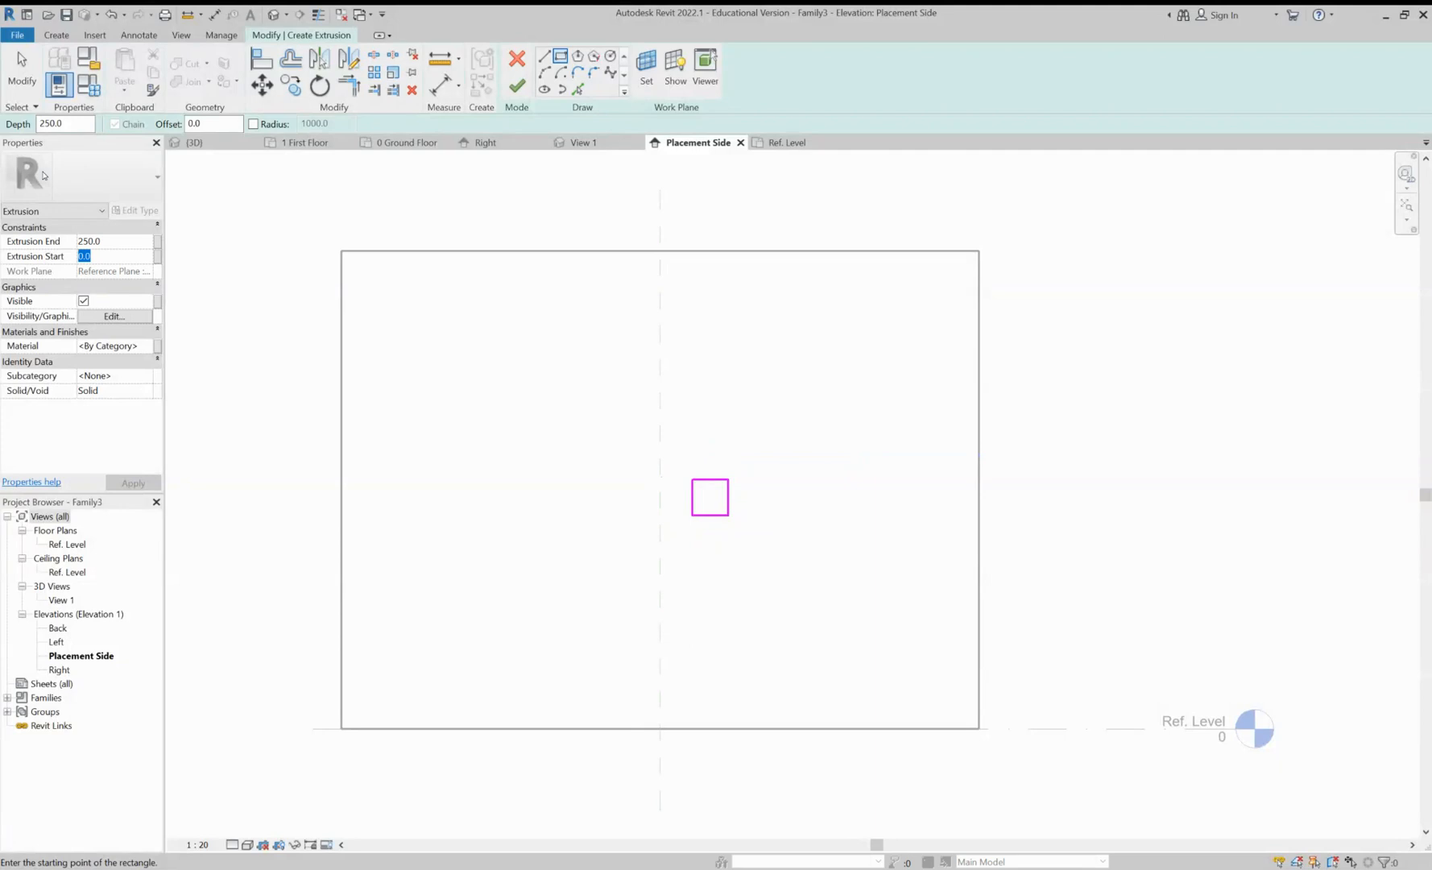
{"action": "type", "text": "75"}
{"action": "key", "text": "shift+Tab"}
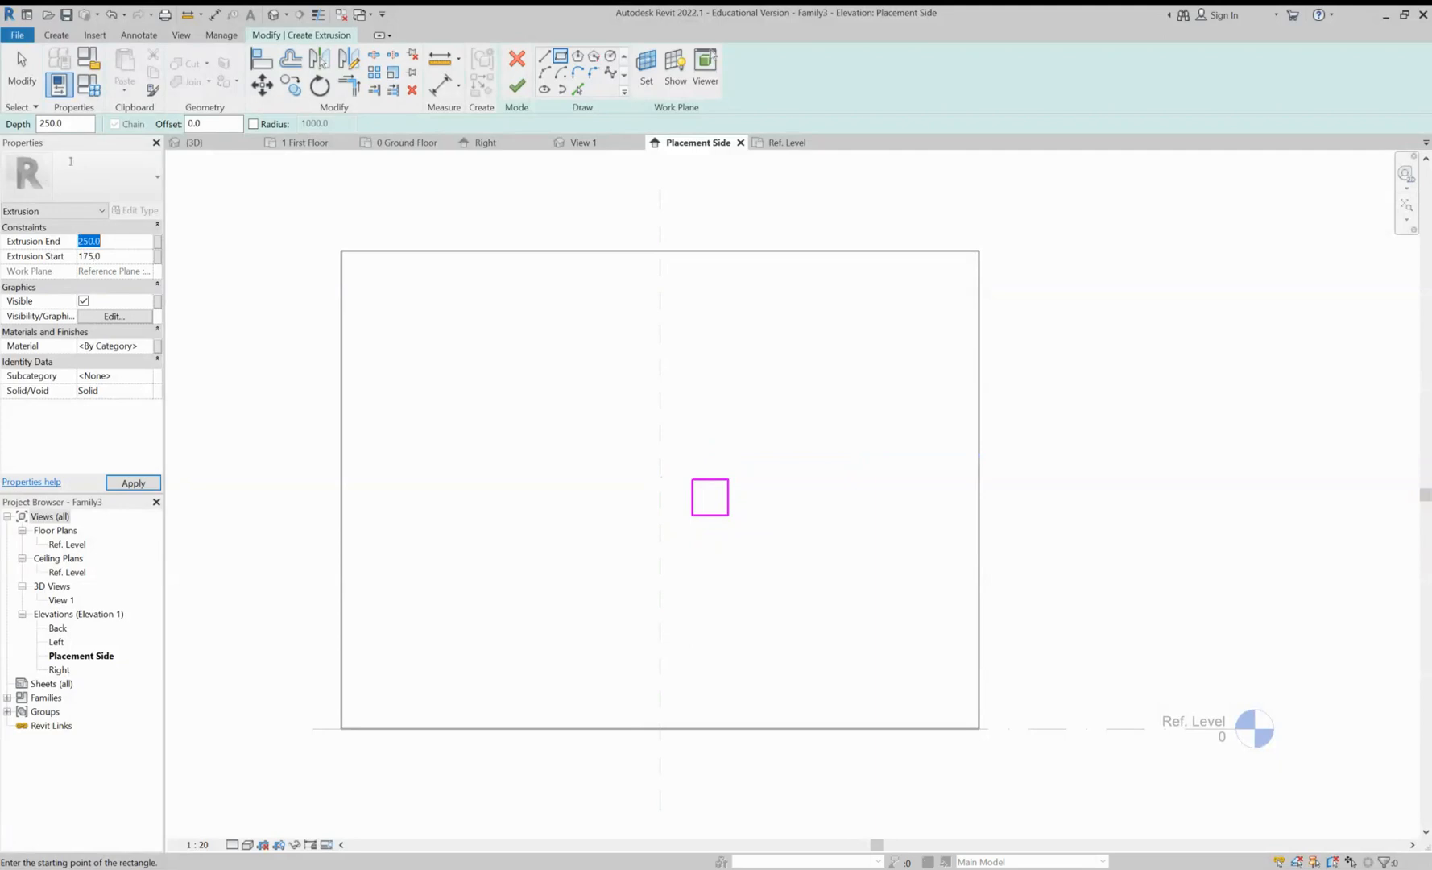
{"action": "type", "text": "2"}
{"action": "key", "text": "Return"}
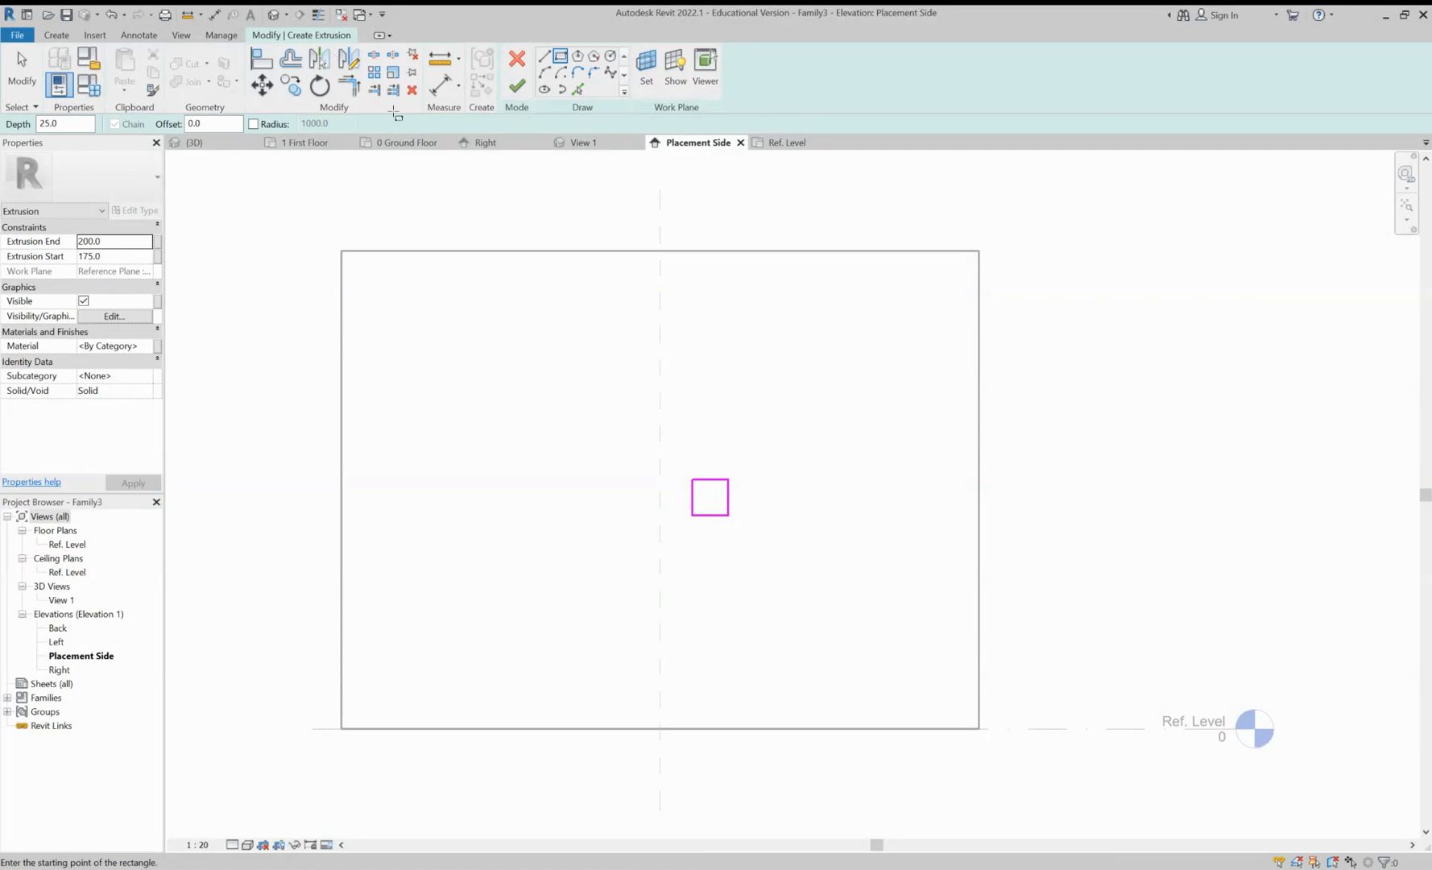
Sketch a circle of 75 mm radius at the square's centre, located by the midpoint of a corner-to-corner diagonal line
{"action": "key", "text": "l"}
{"action": "key", "text": "i"}
{"action": "left_click", "coordinate": [692, 480]}
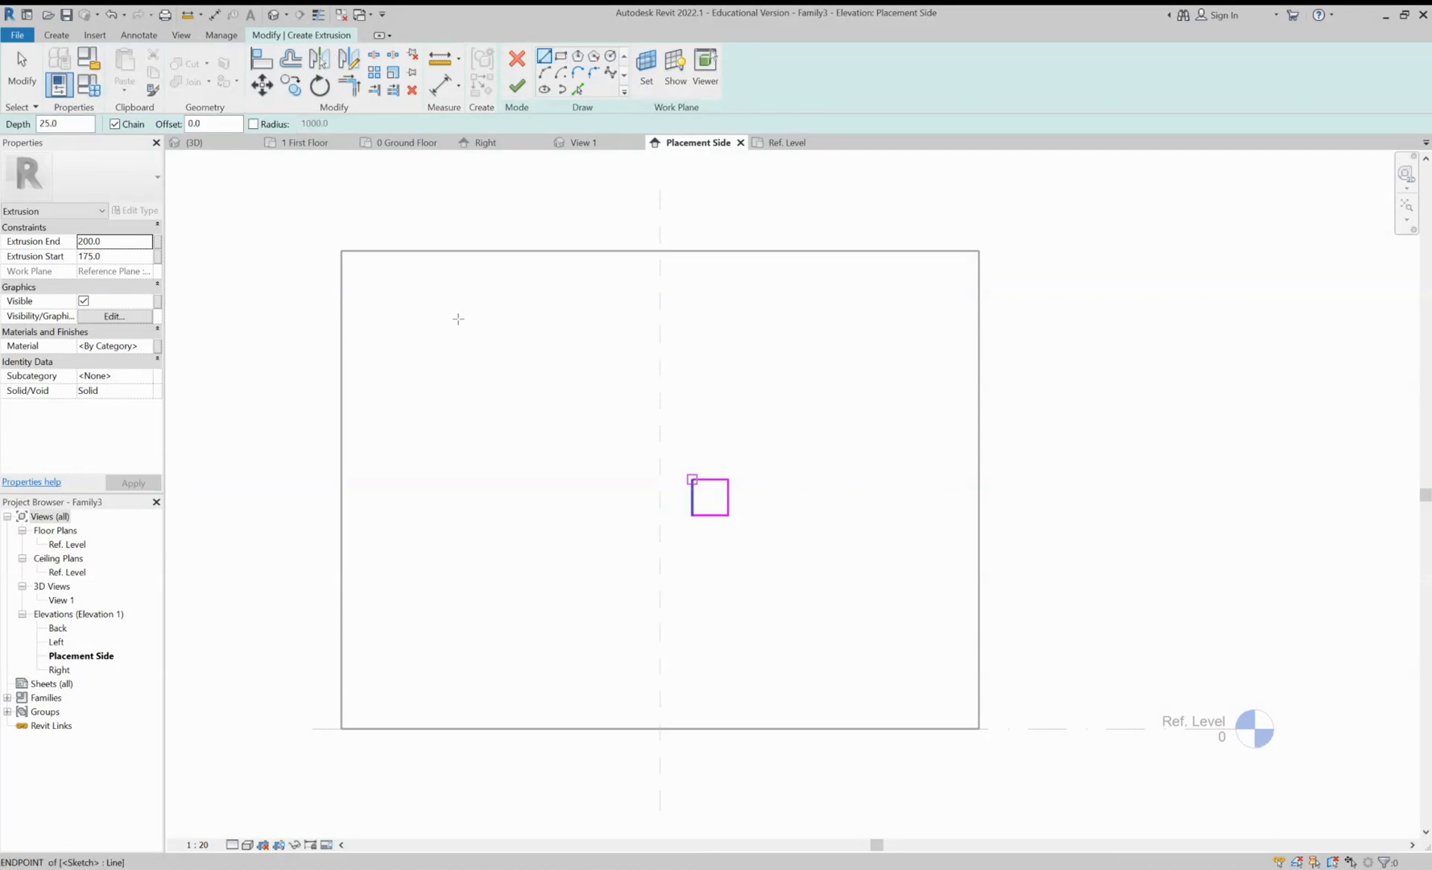
{"action": "key", "text": "Escape"}
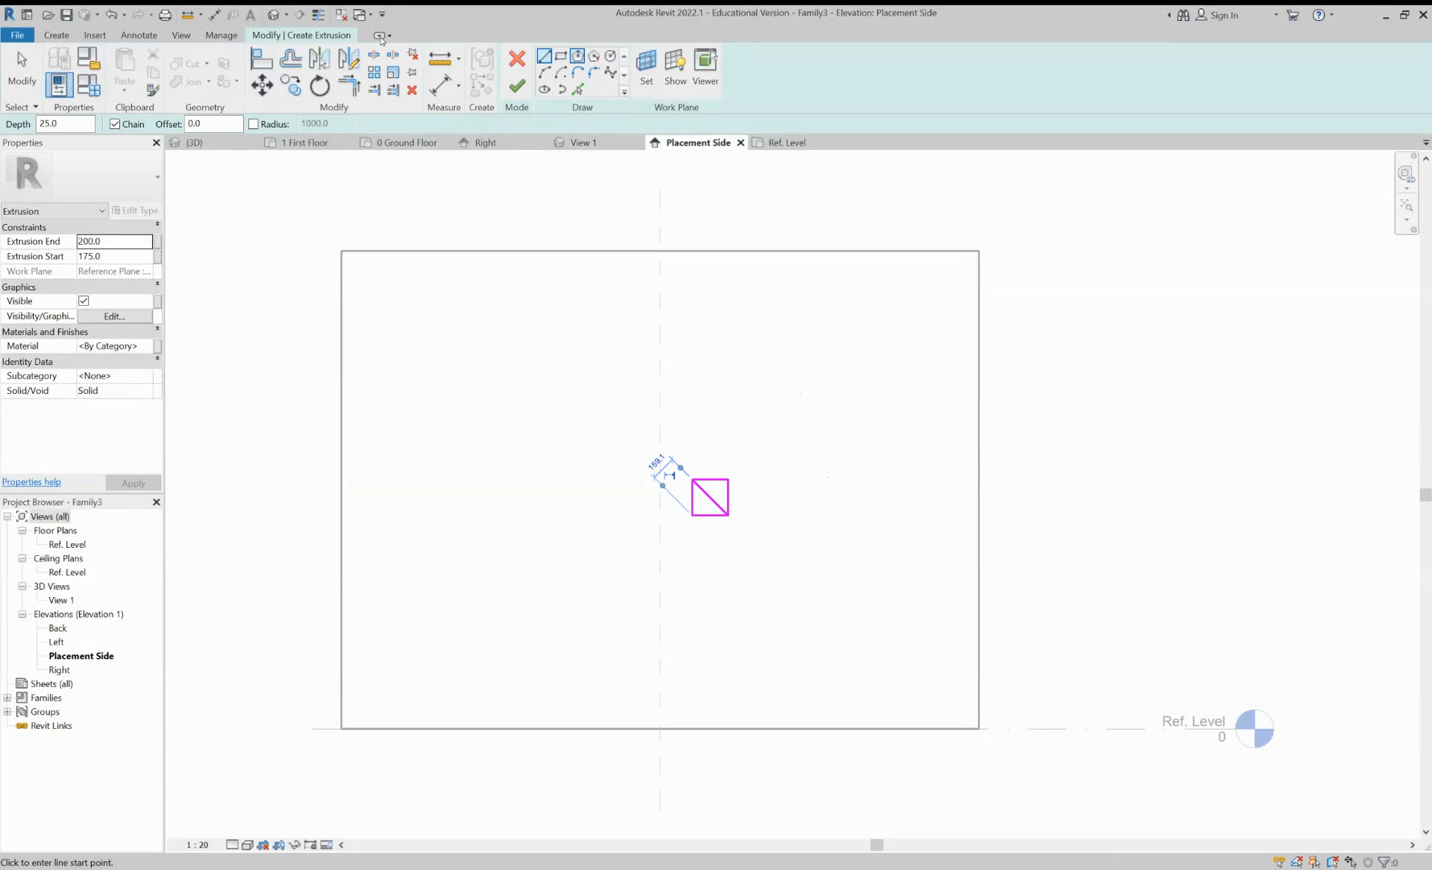
{"action": "left_click", "coordinate": [610, 55]}
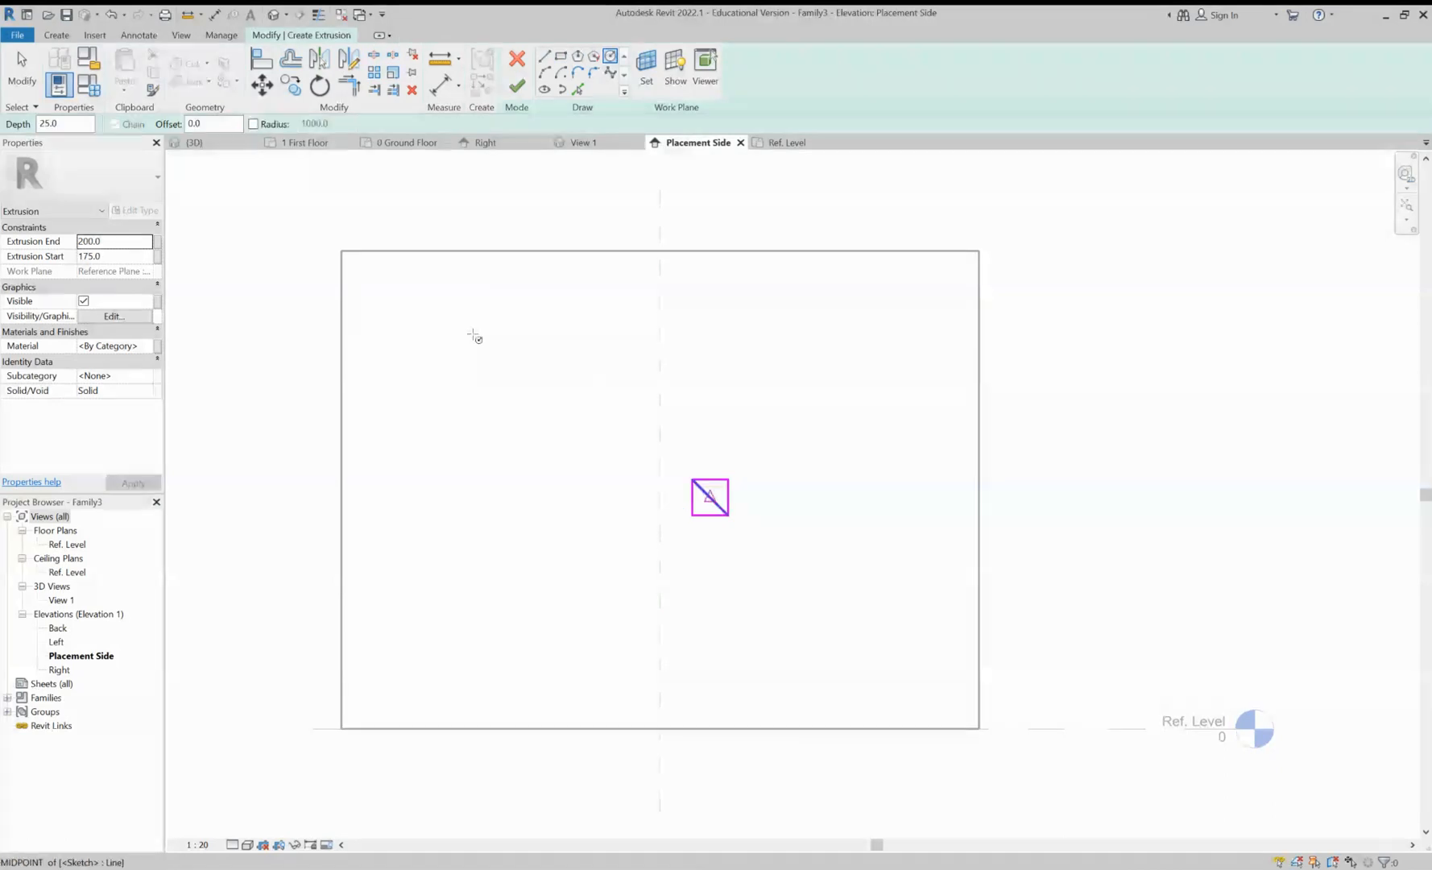
{"action": "left_click", "coordinate": [710, 496]}
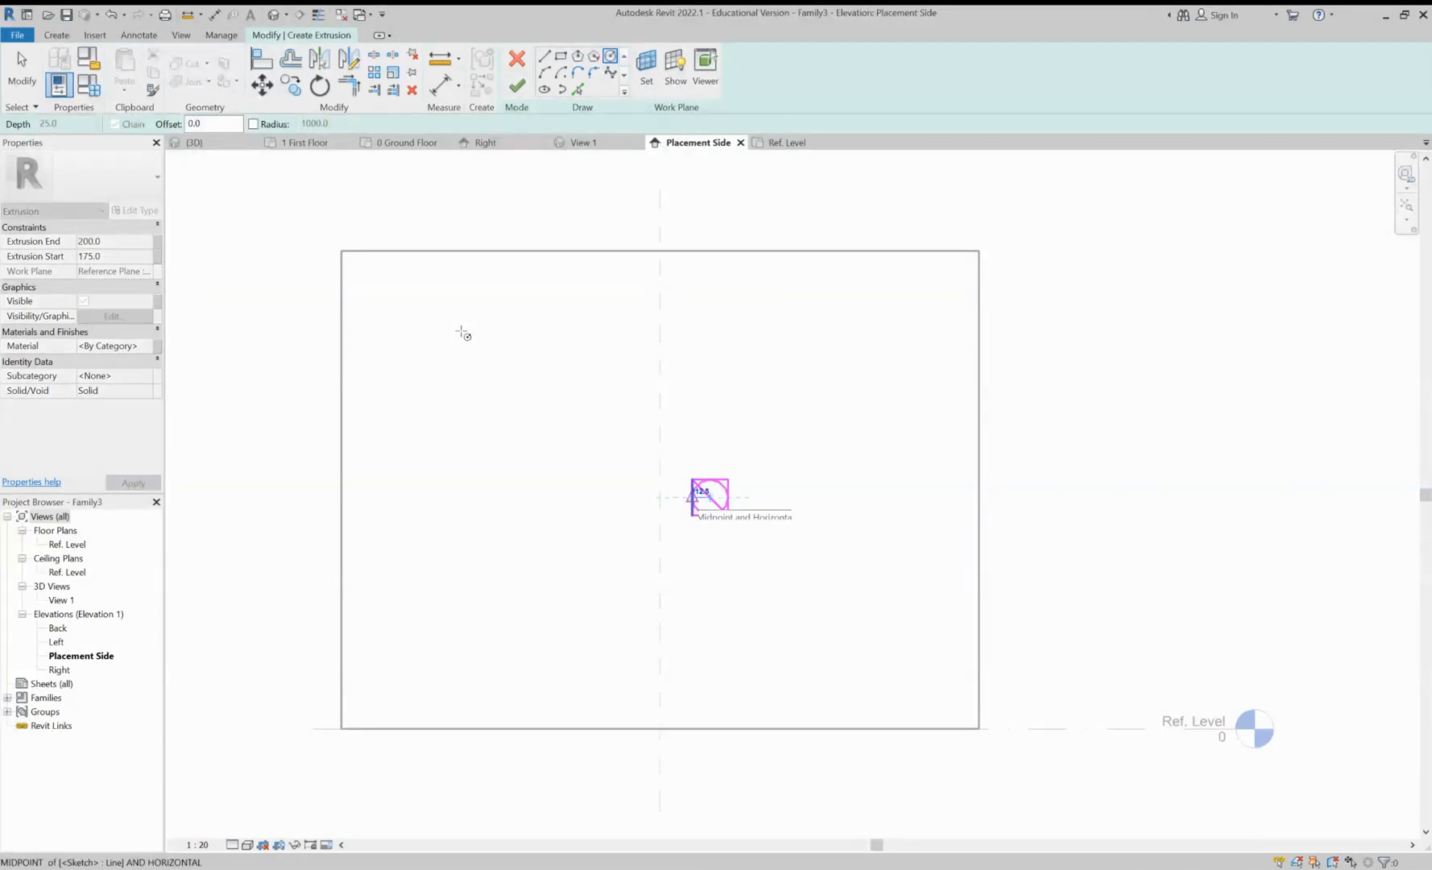
{"action": "type", "text": "75"}
{"action": "key", "text": "Return"}
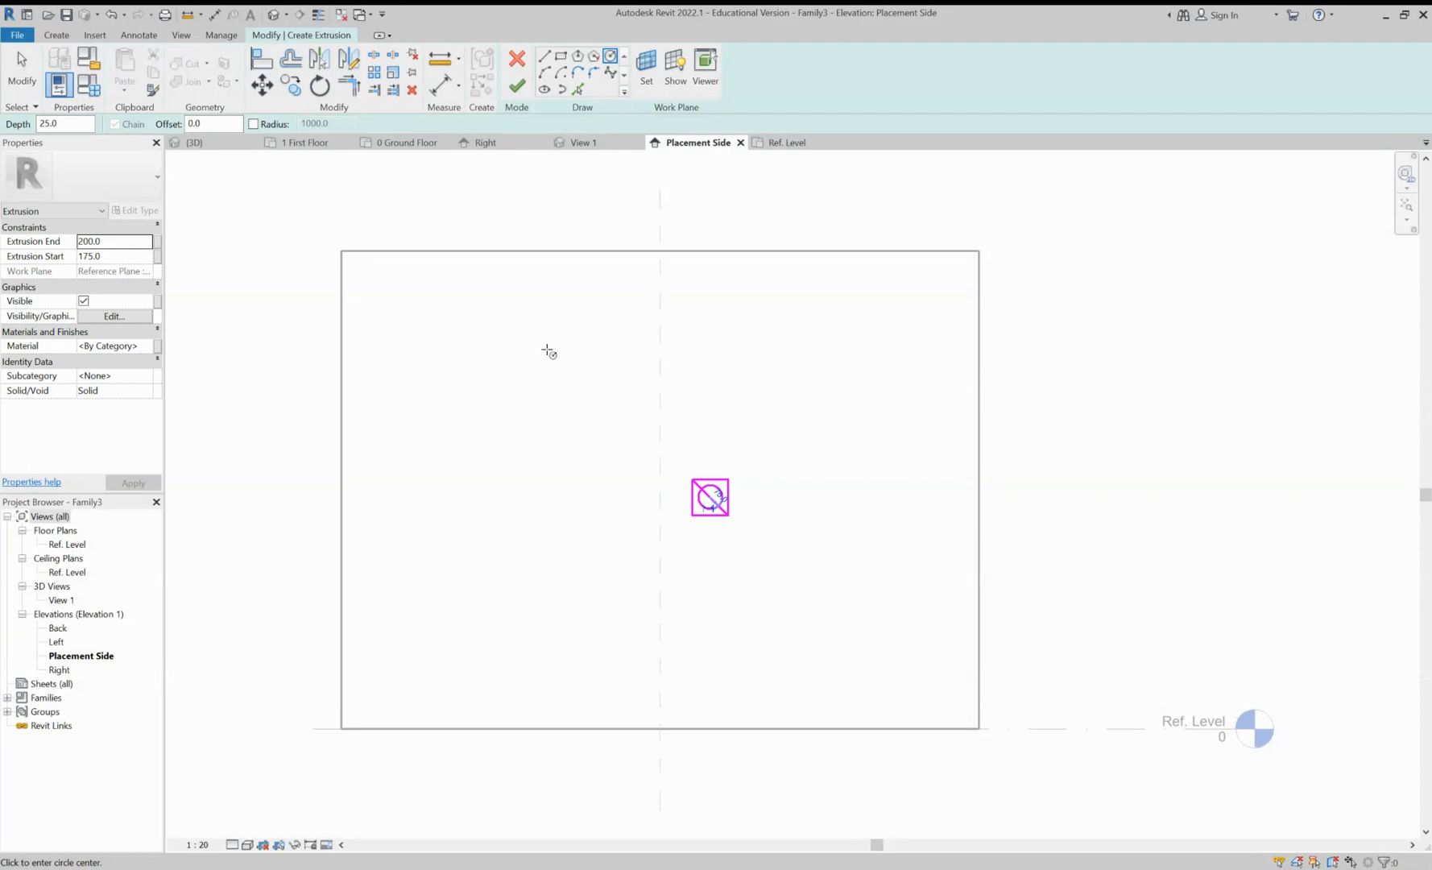
Delete the diagonal helper line from the sketch and finish the square extrusion with its circular hole
{"action": "scroll", "coordinate": [524, 354], "scroll_direction": "up", "scroll_amount": 2}
{"action": "key", "text": "Escape"}
{"action": "key", "text": "Escape"}
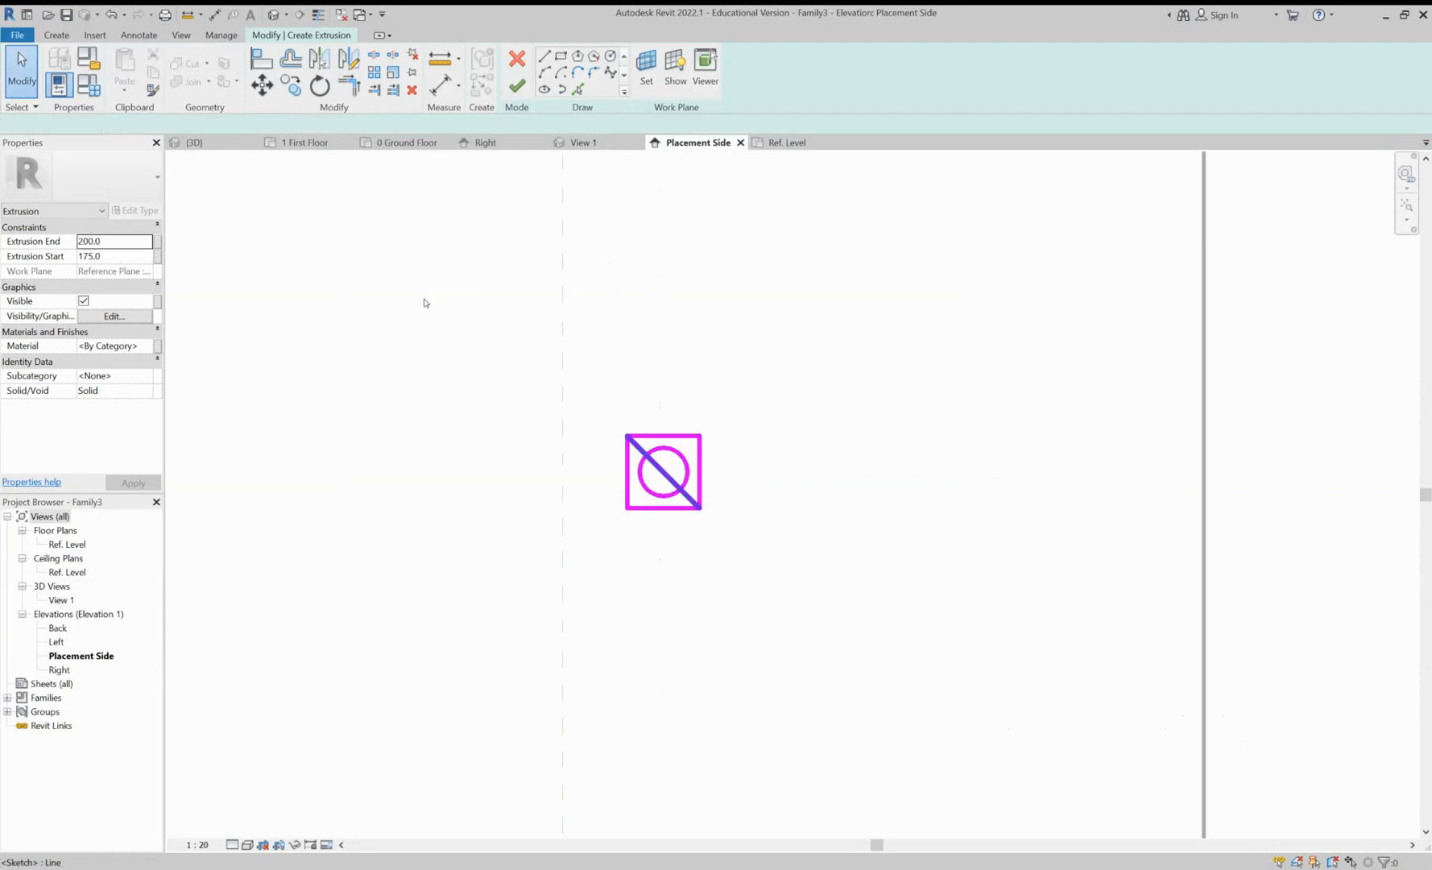
{"action": "key", "text": "Escape"}
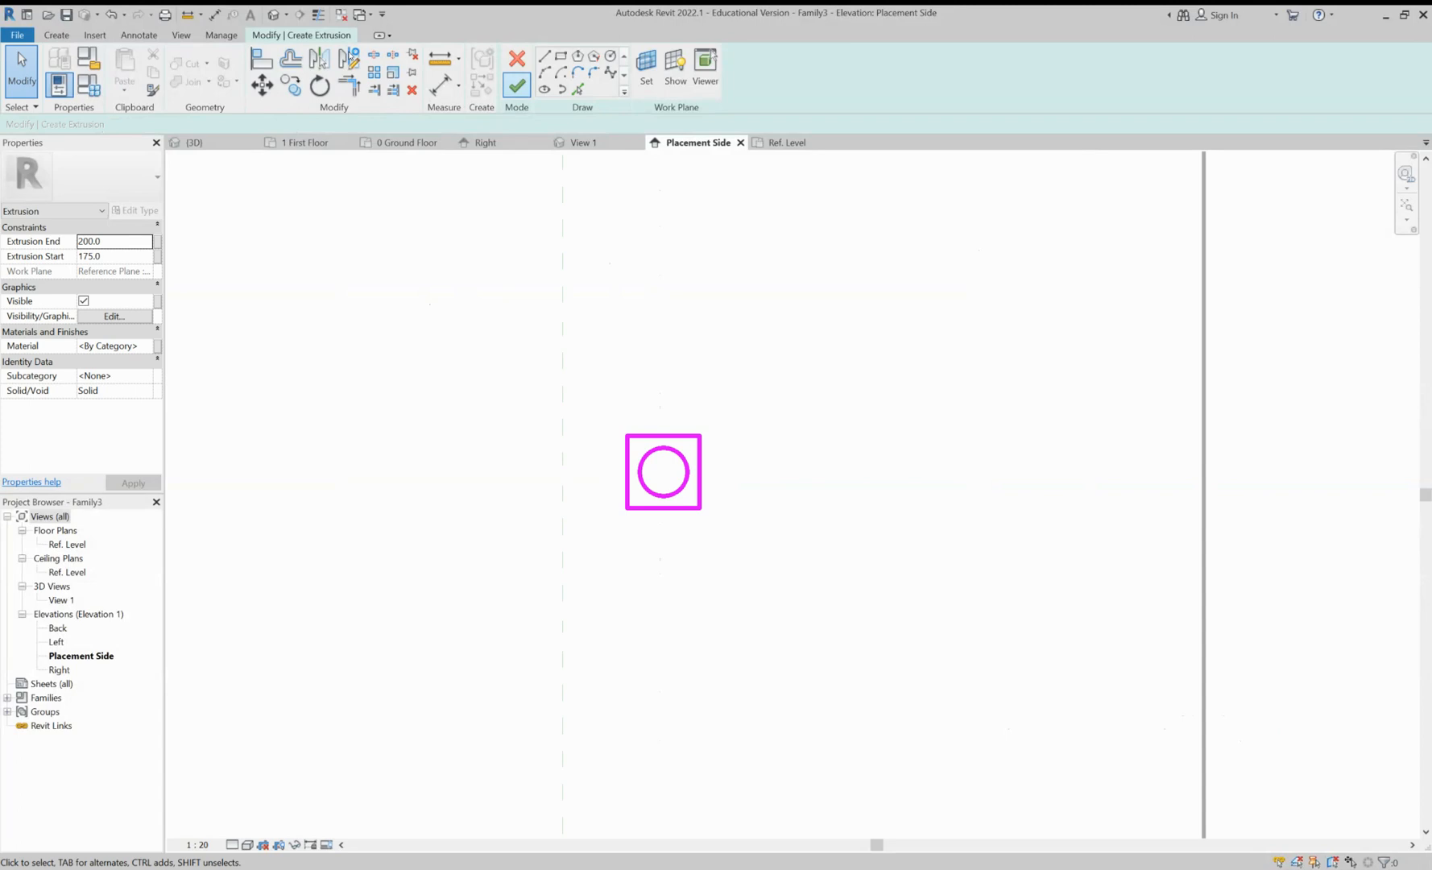
{"action": "left_click", "coordinate": [516, 84]}
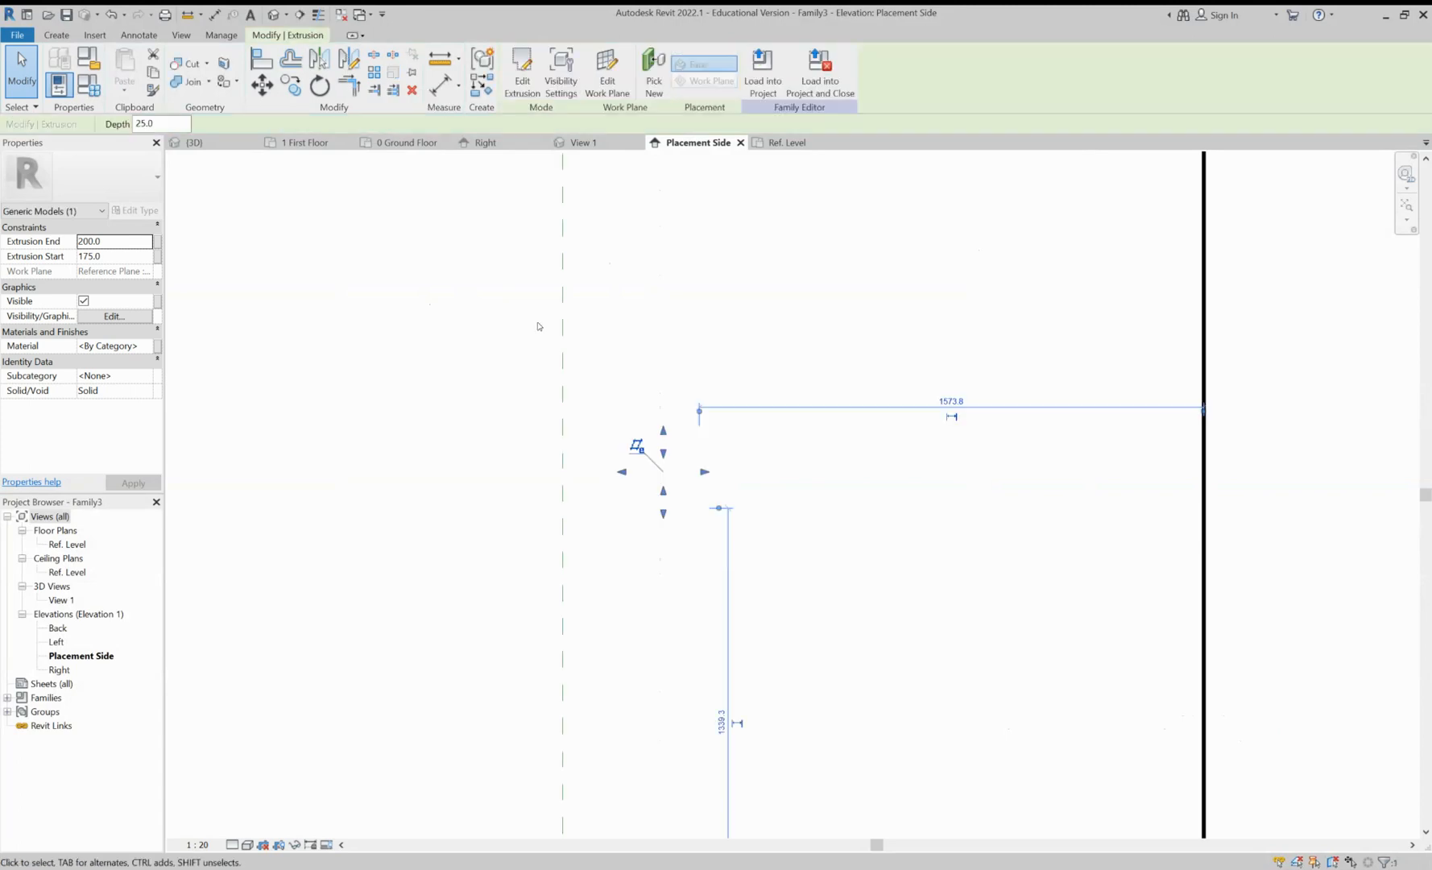
Open the Back elevation and deselect the extrusion, bringing the square plate with the circular hole into close view
{"action": "scroll", "coordinate": [539, 326], "scroll_direction": "down", "scroll_amount": 3}
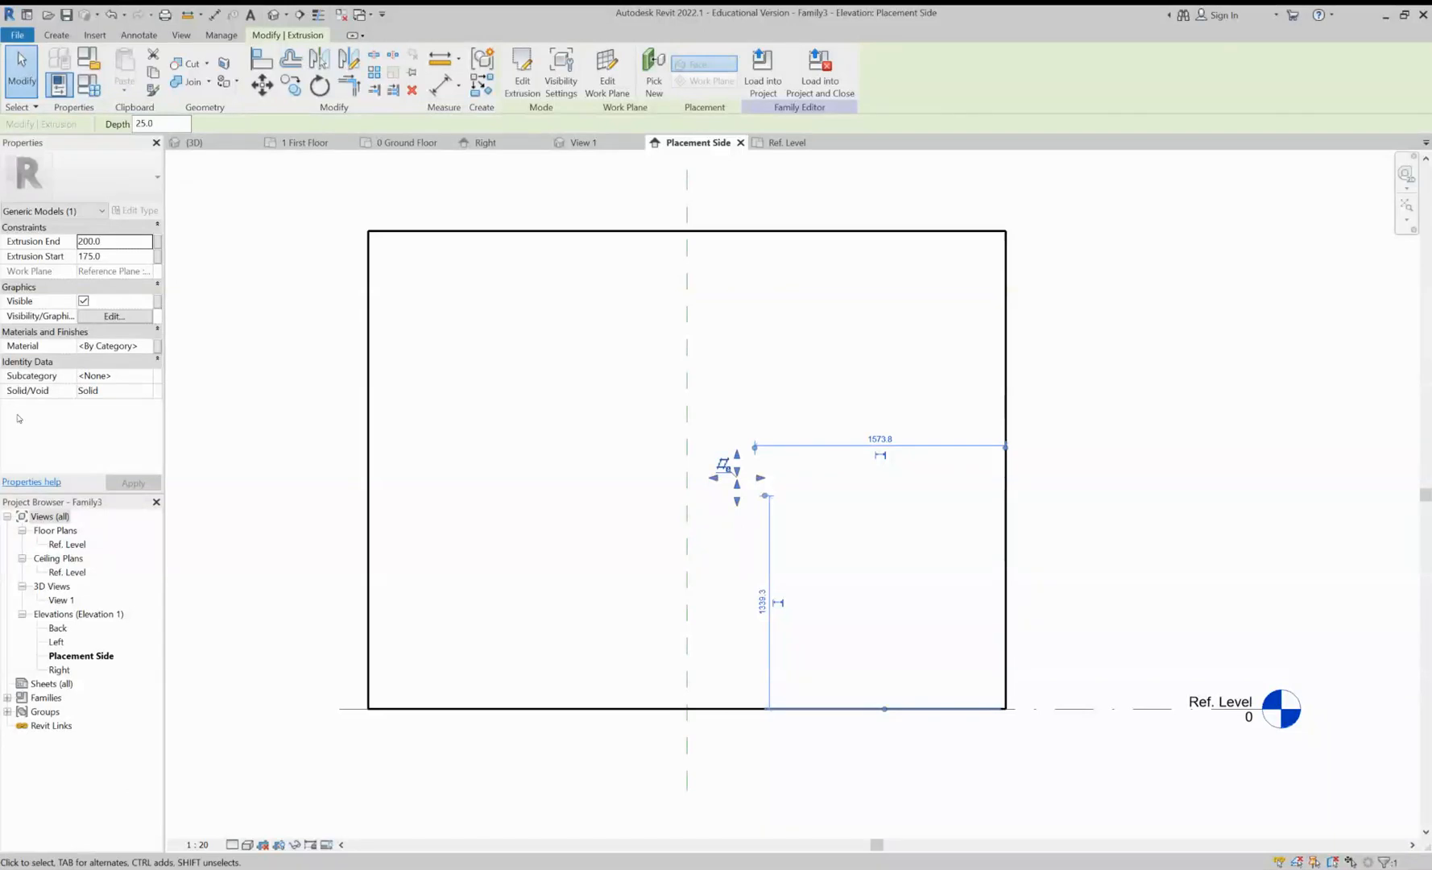
{"action": "double_click", "coordinate": [57, 628]}
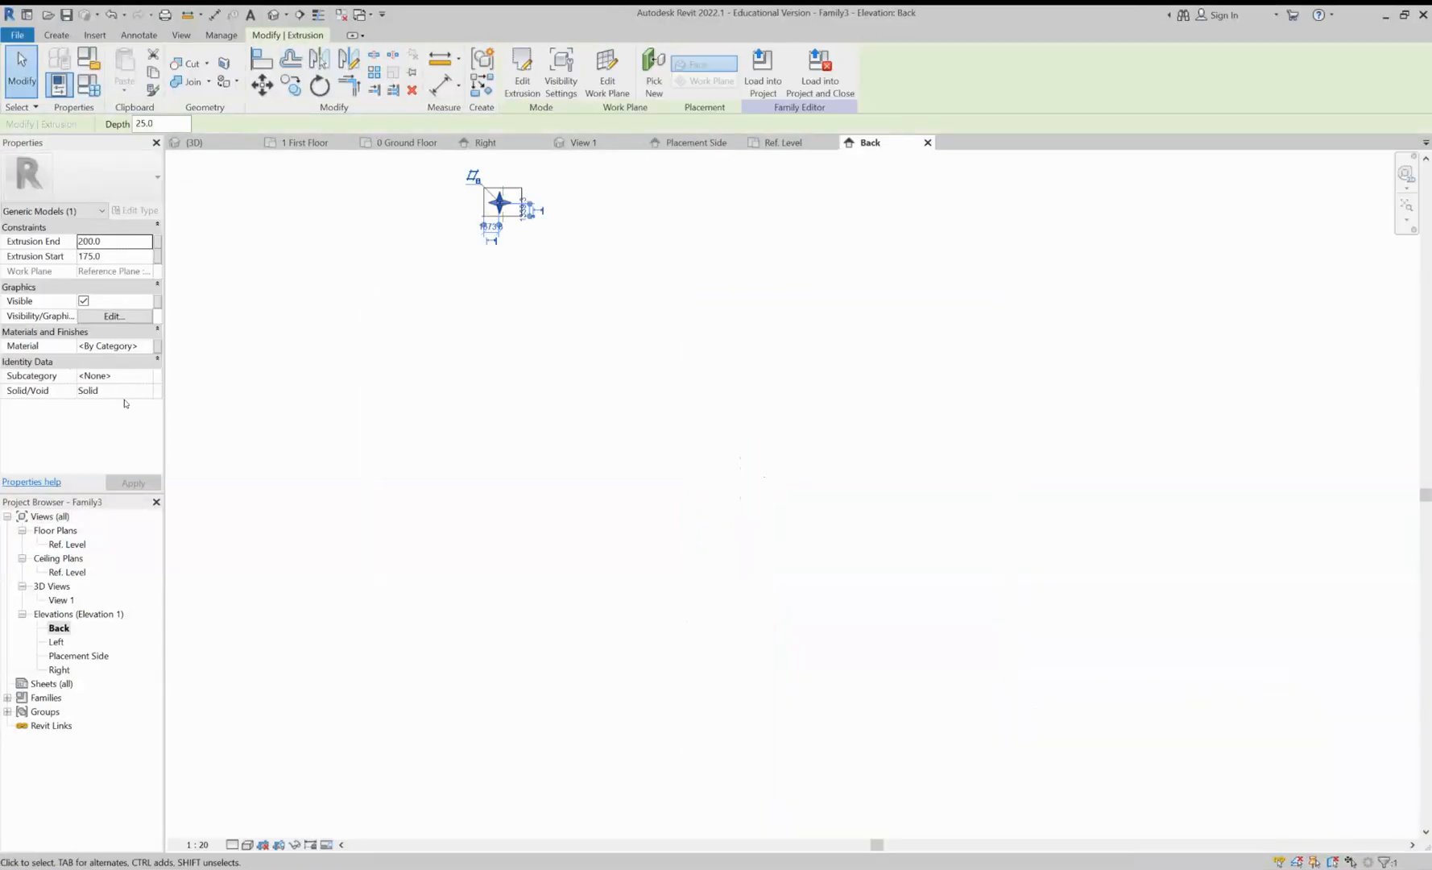
{"action": "scroll", "coordinate": [491, 194], "scroll_direction": "up", "scroll_amount": 8}
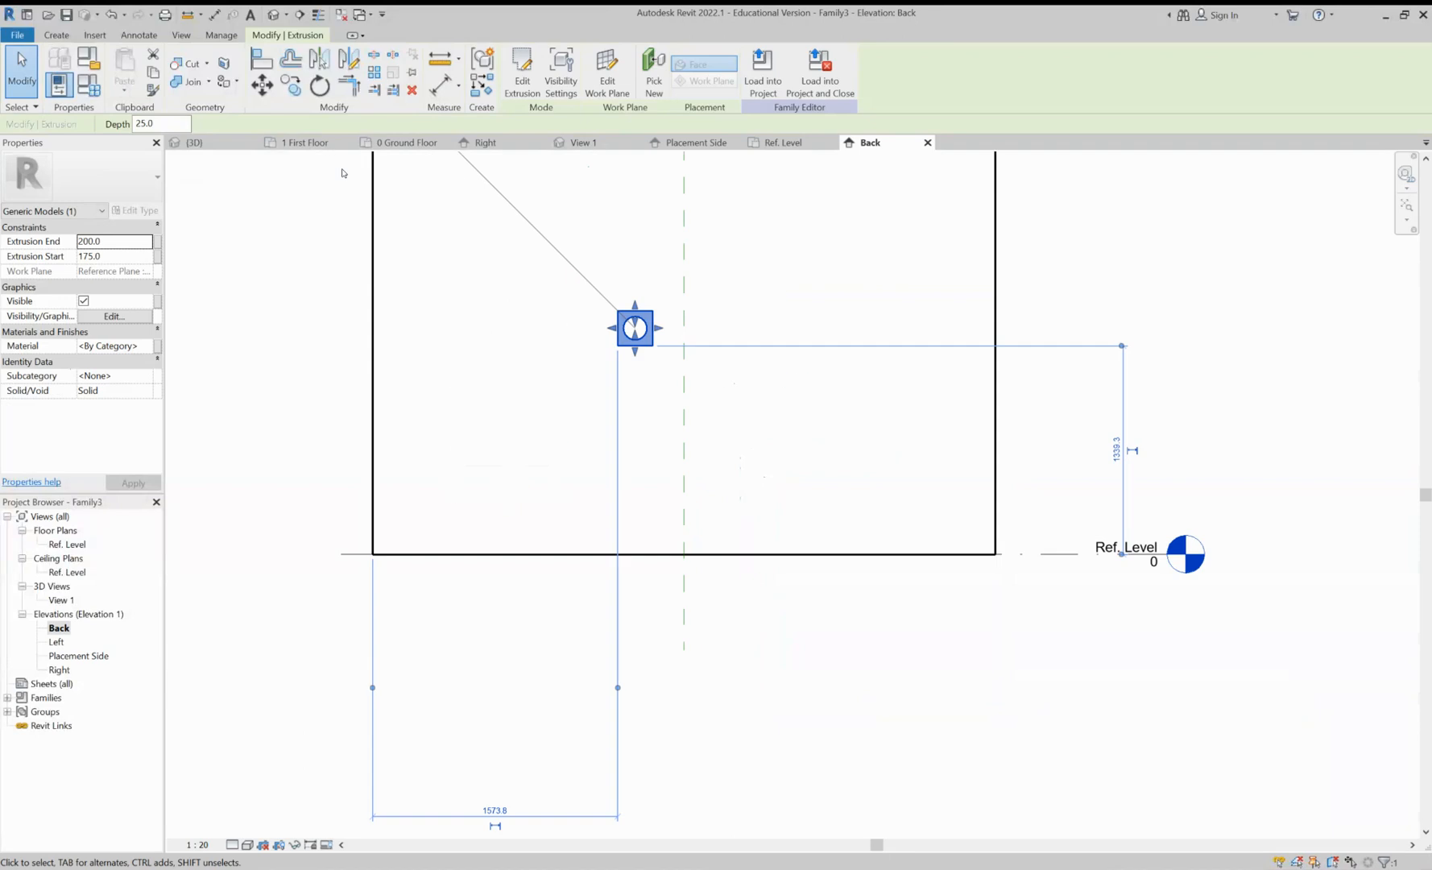
{"action": "scroll", "coordinate": [415, 259], "scroll_direction": "up", "scroll_amount": 1}
{"action": "left_click", "coordinate": [463, 232]}
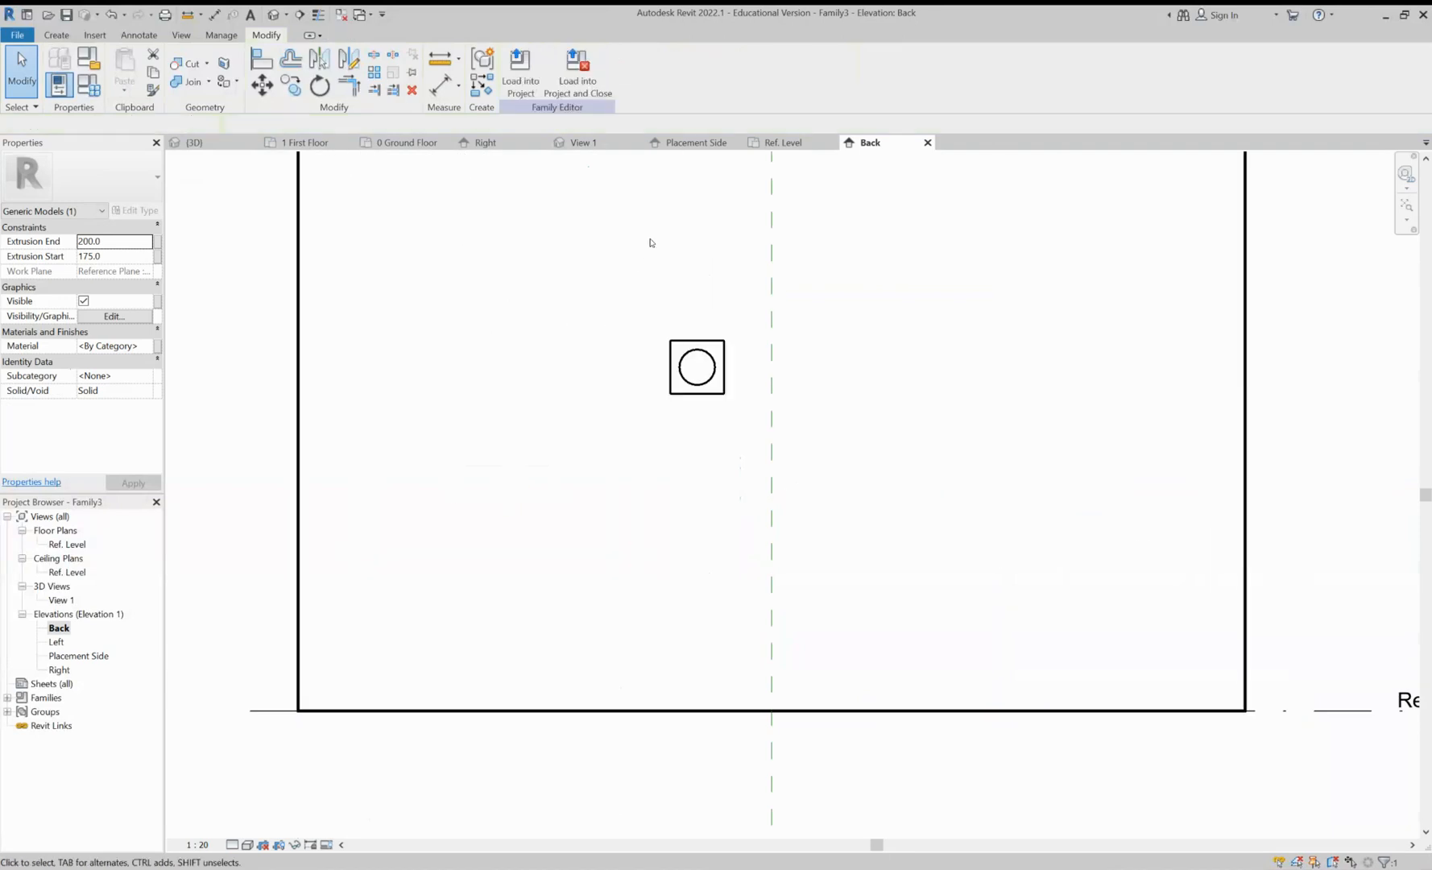
{"action": "scroll", "coordinate": [463, 232], "scroll_direction": "up", "scroll_amount": 3}
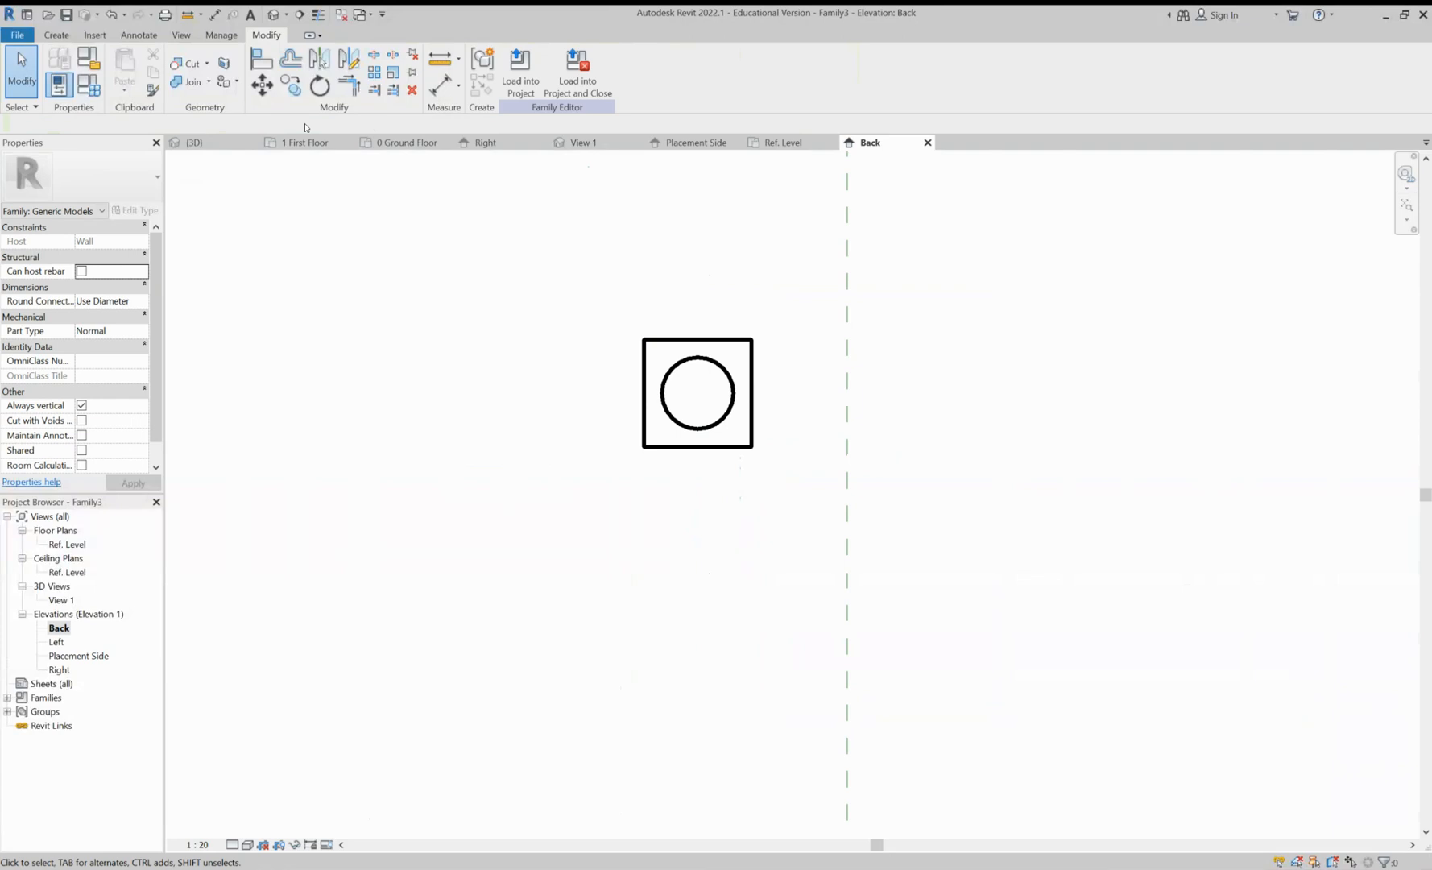
Start a new extrusion and sketch a circle of 75 mm radius matching the plate's hole, centred on a corner-to-corner diagonal helper line
{"action": "left_click", "coordinate": [57, 35]}
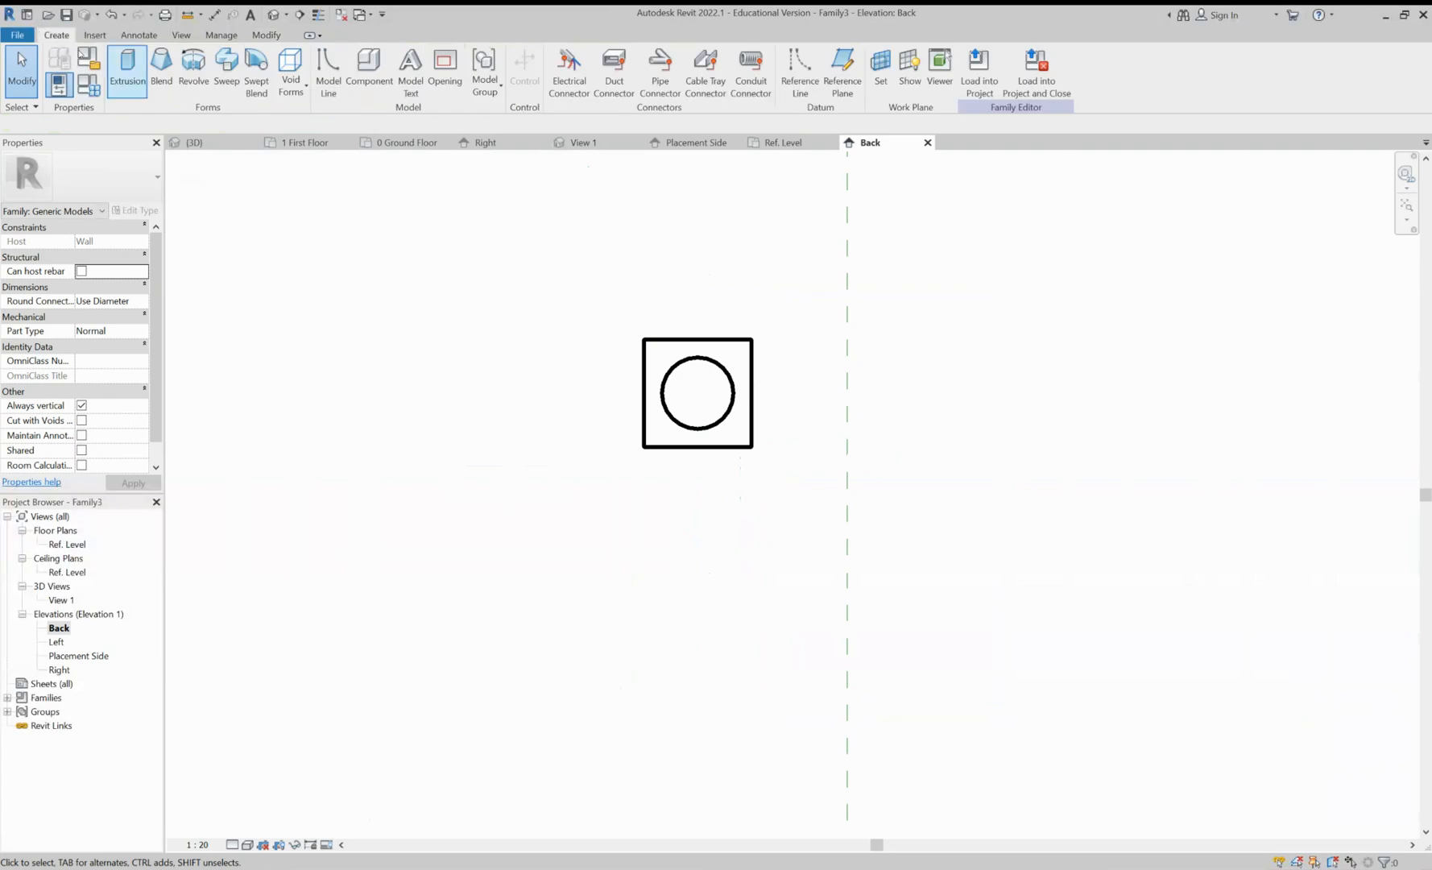
{"action": "left_click", "coordinate": [125, 68]}
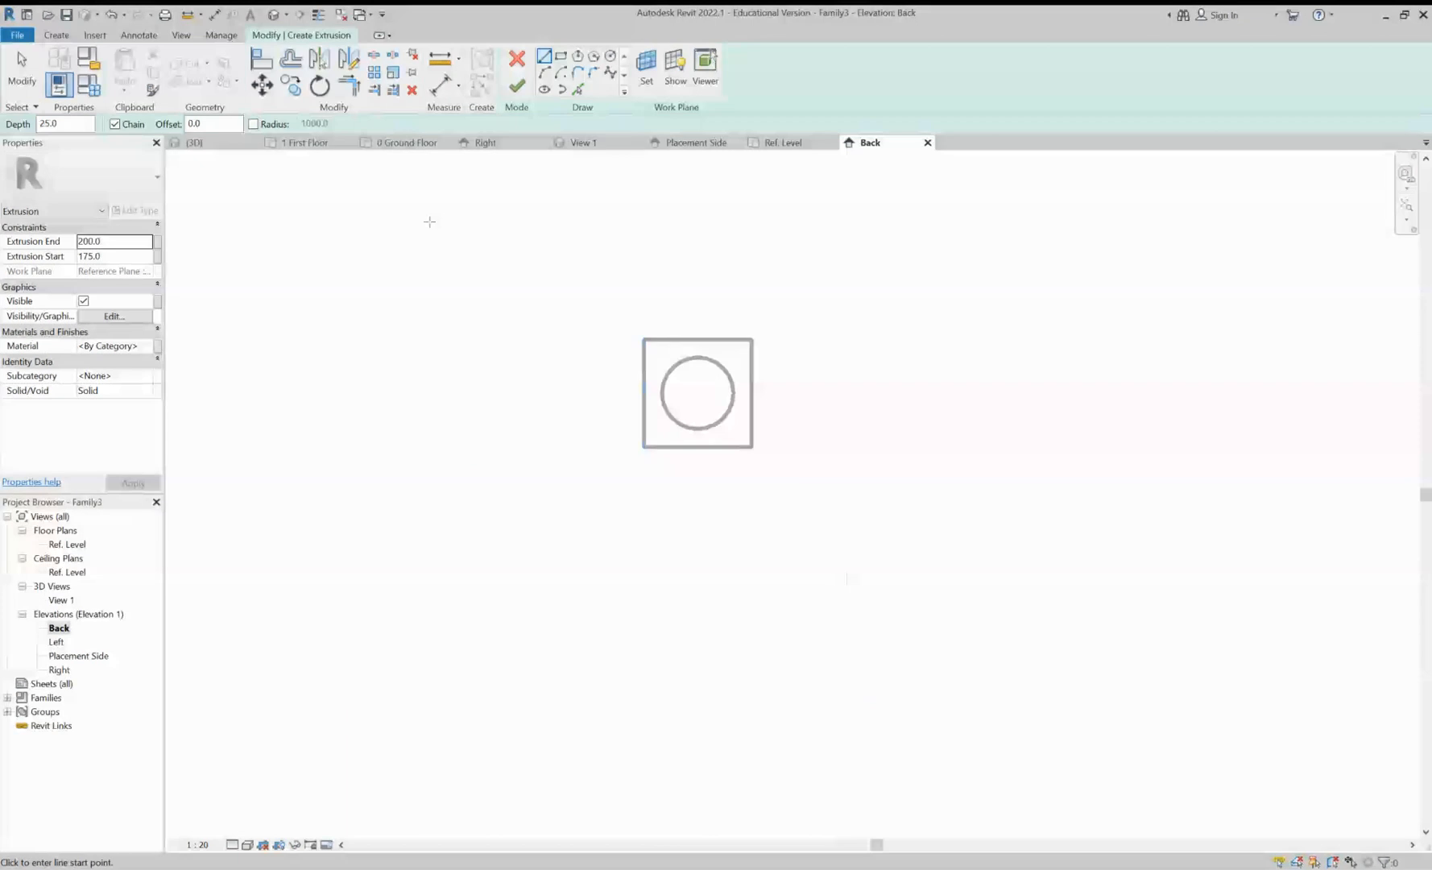
{"action": "left_click", "coordinate": [643, 339]}
{"action": "left_click", "coordinate": [751, 447]}
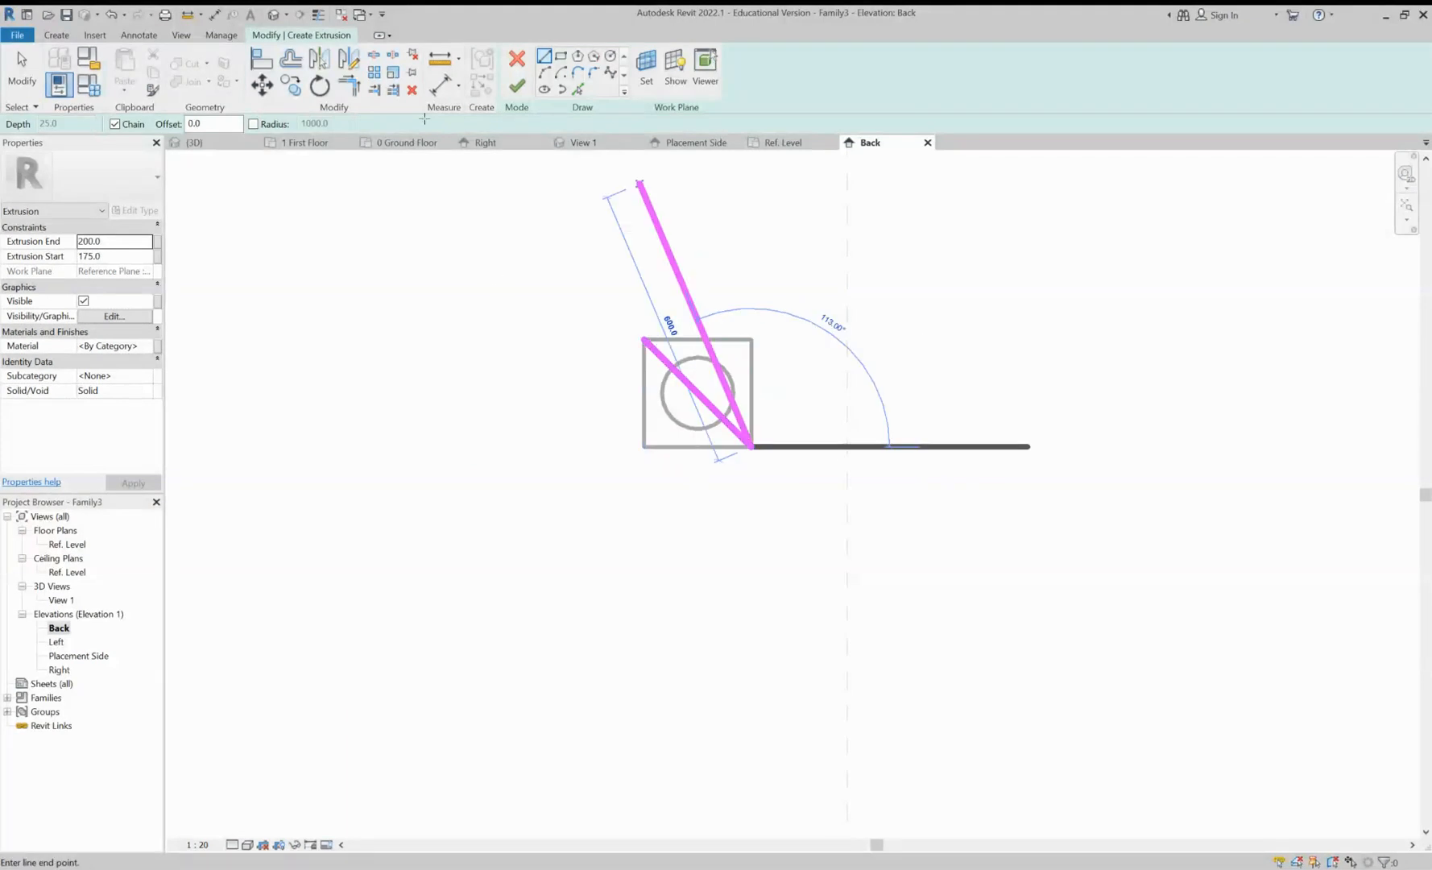
{"action": "key", "text": "Escape"}
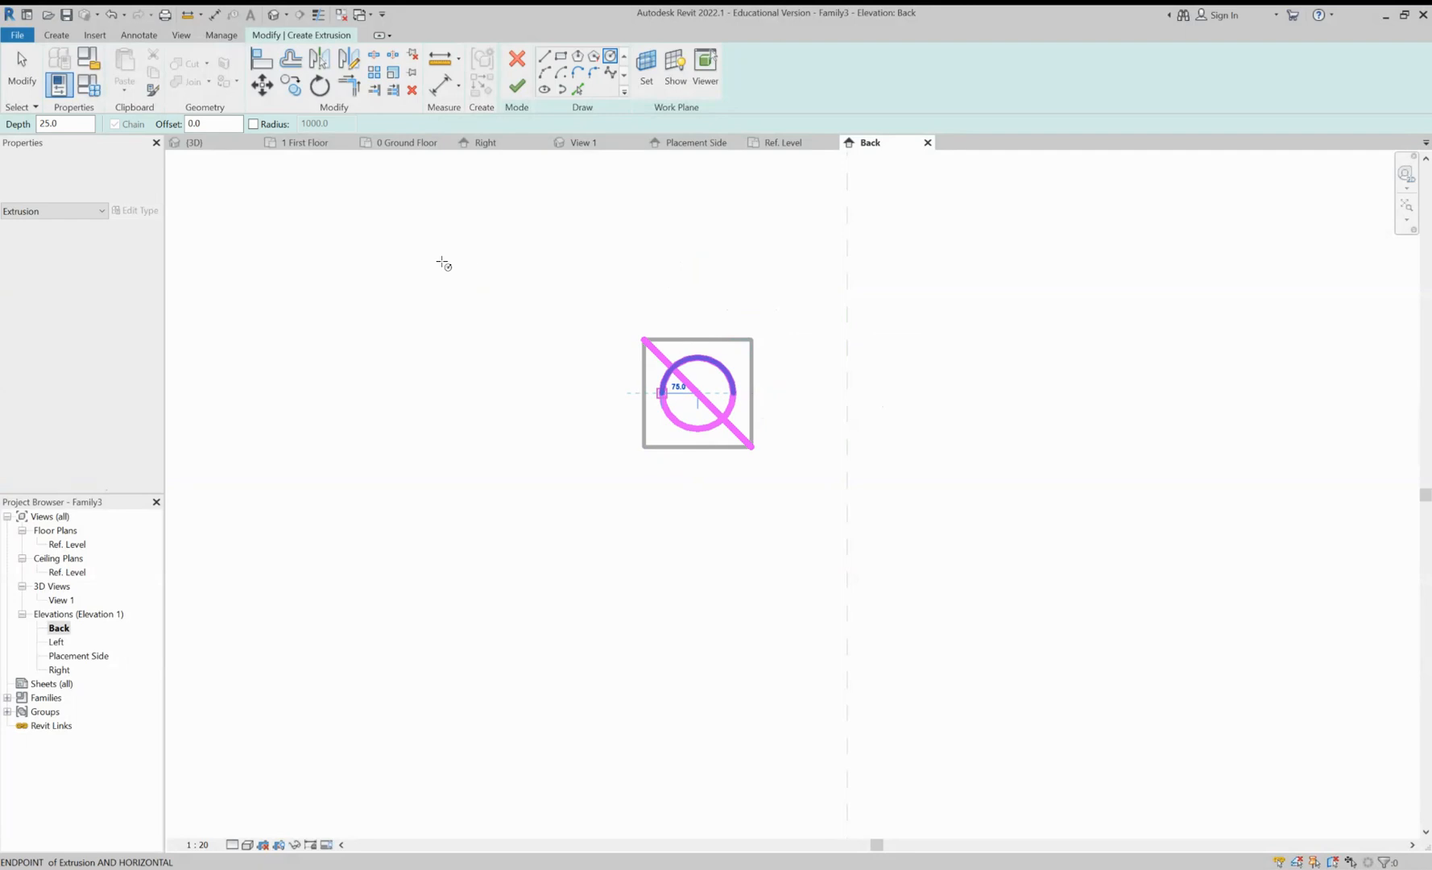
{"action": "left_click", "coordinate": [662, 393]}
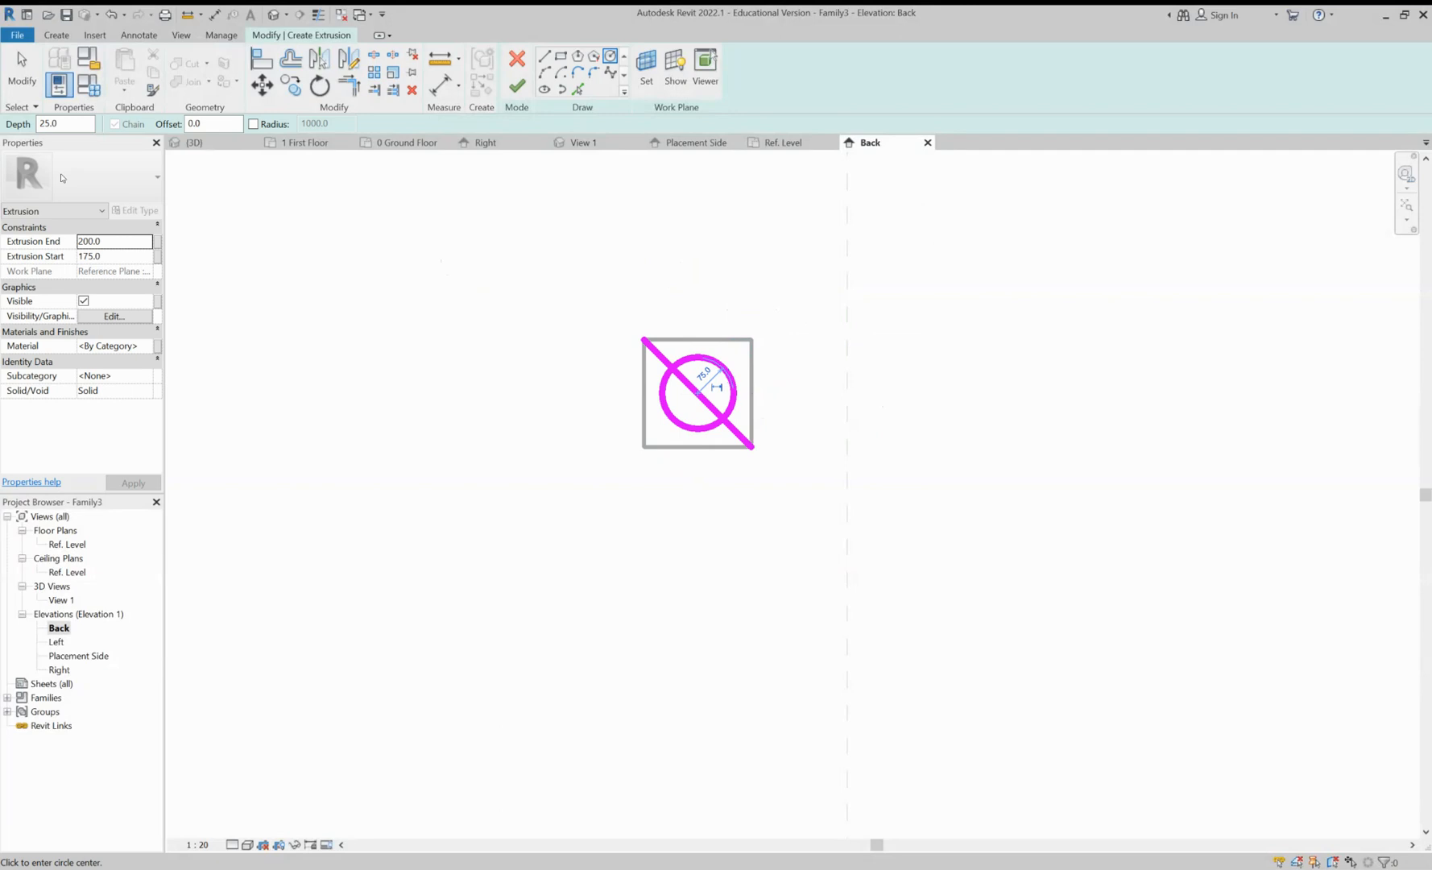
Set the circular extrusion's end to 175 mm and its start to 0
{"action": "left_click_drag", "start_coordinate": [106, 241], "coordinate": [78, 241]}
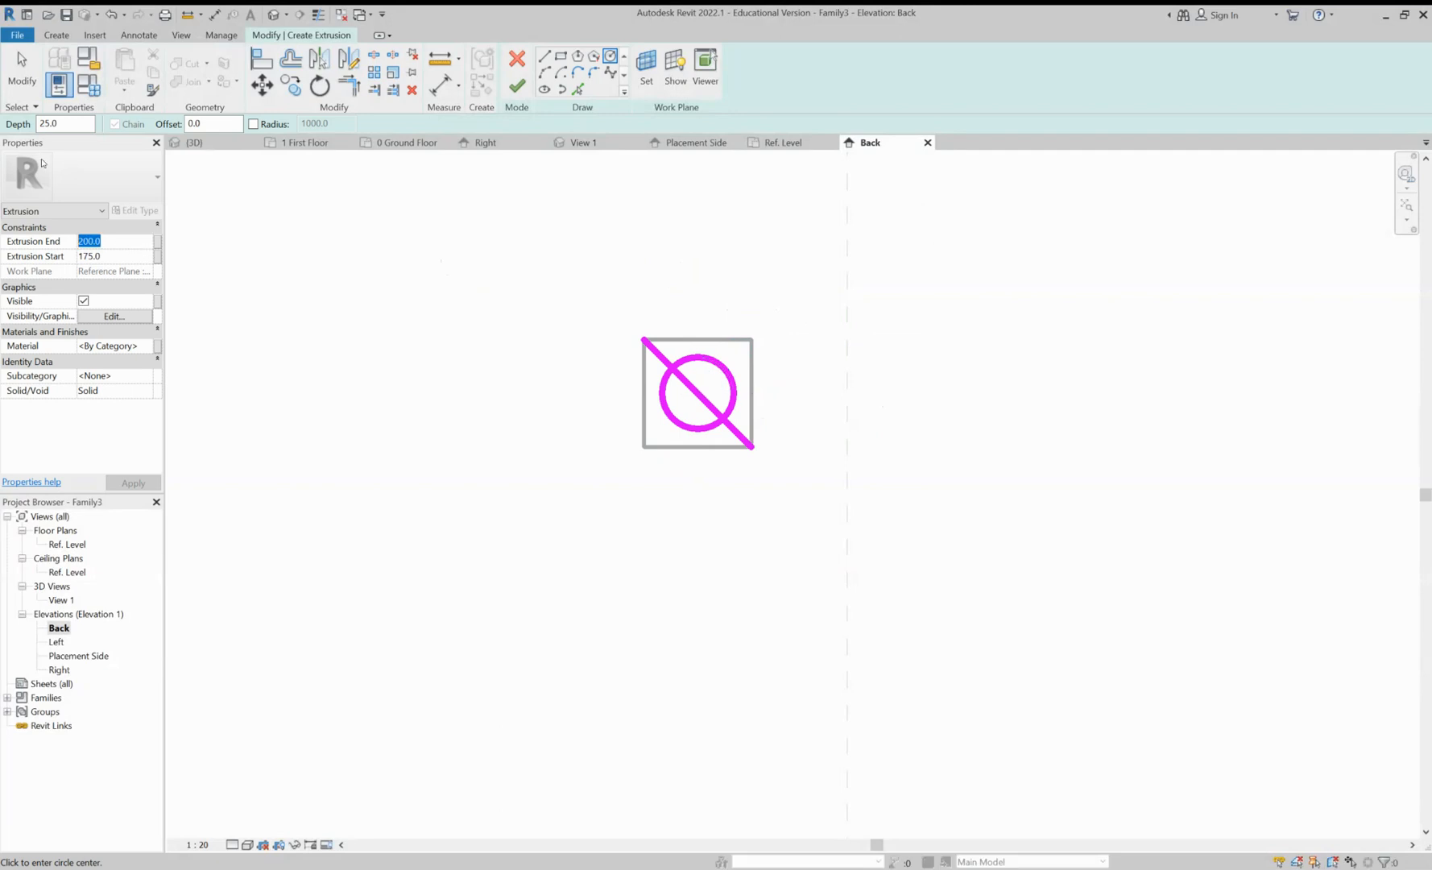
{"action": "type", "text": "175.0"}
{"action": "key", "text": "Tab"}
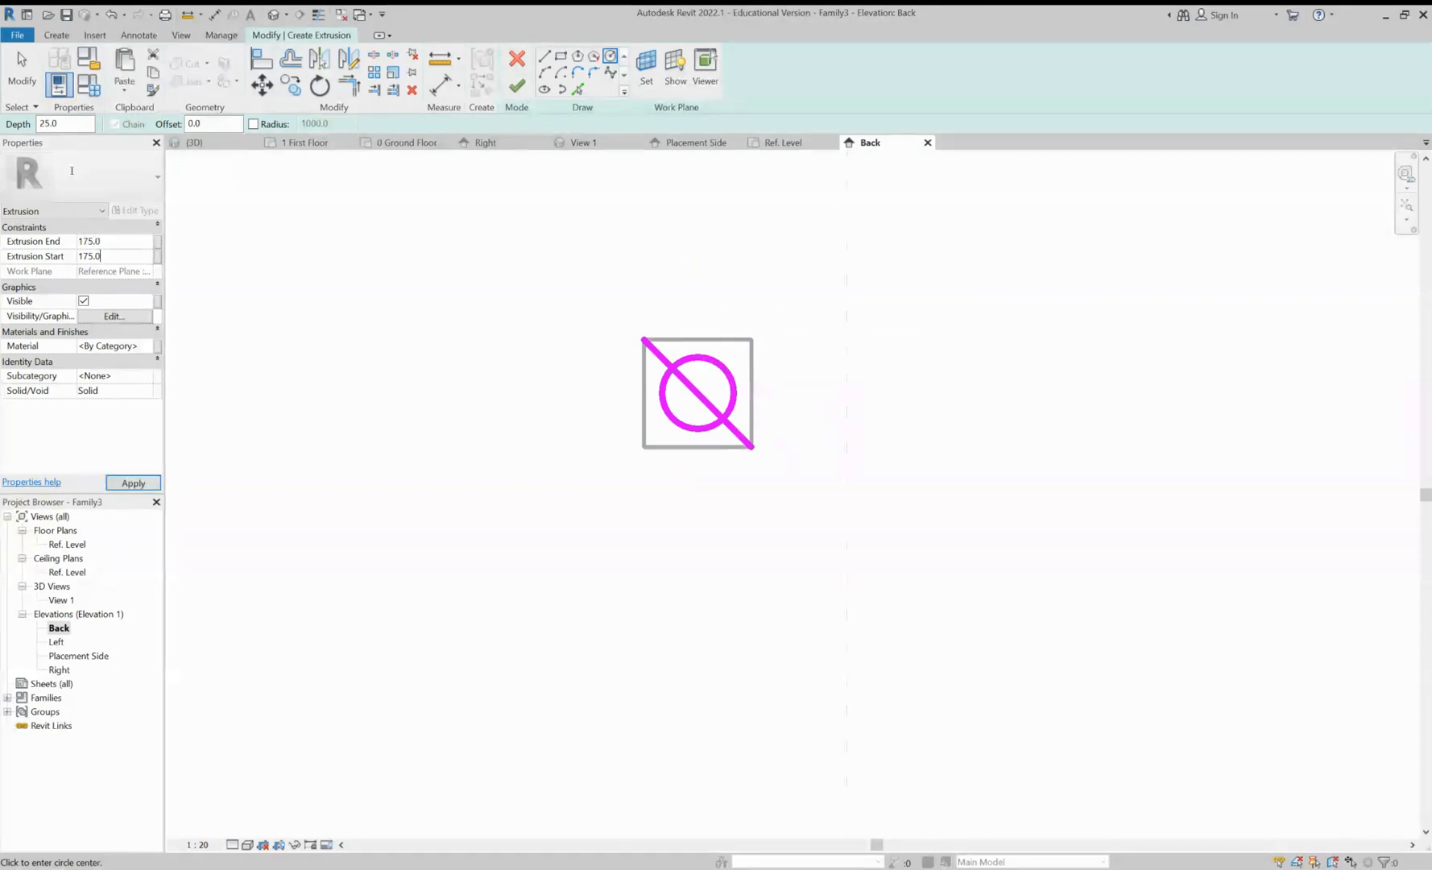
{"action": "type", "text": "0.0"}
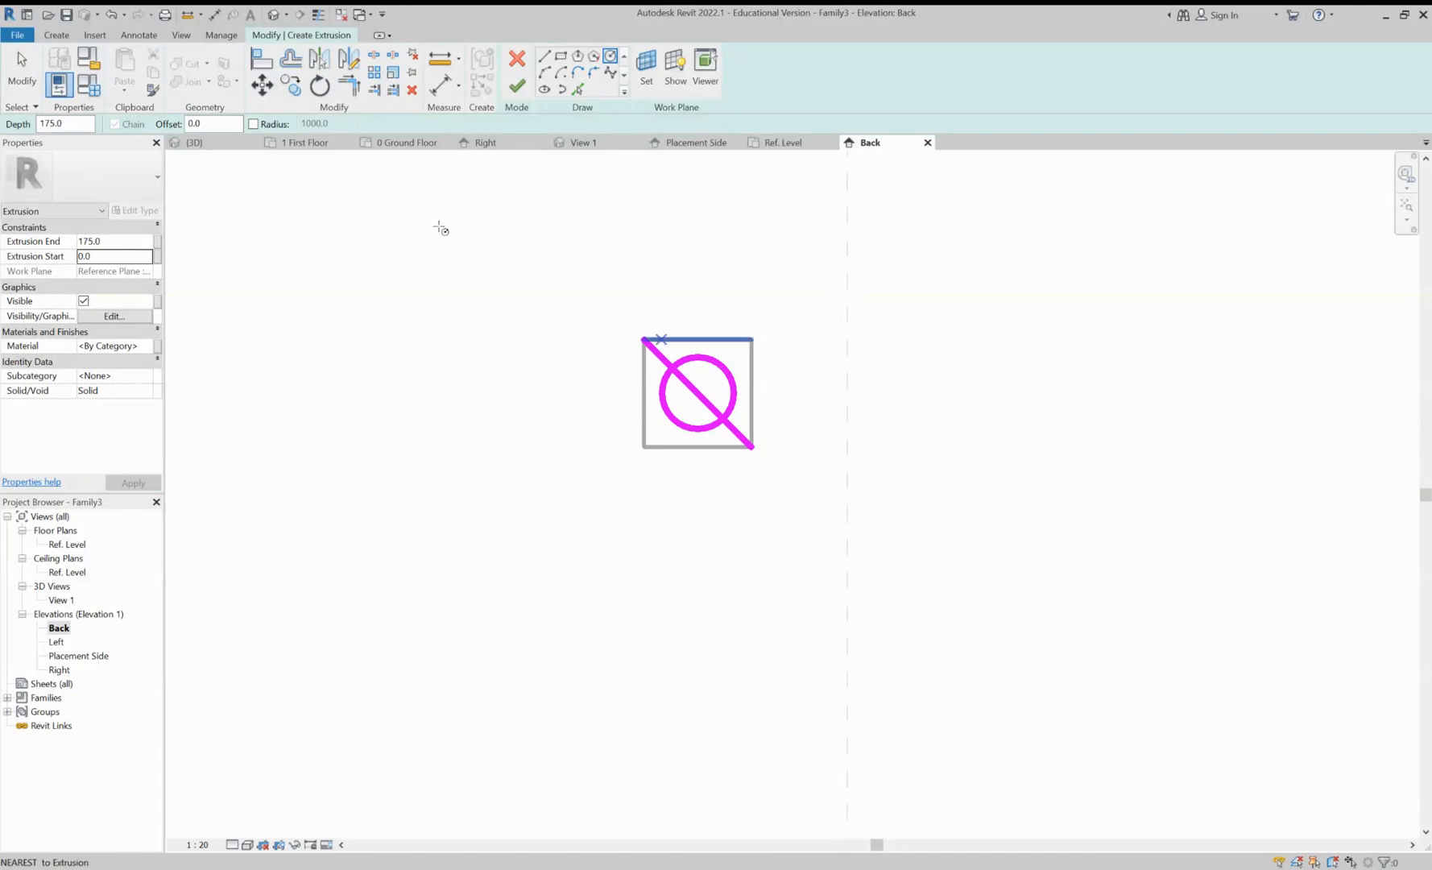
Delete the diagonal helper line, finish the circular extrusion and deselect it
{"action": "key", "text": "Escape"}
{"action": "key", "text": "Escape"}
{"action": "key", "text": "Delete"}
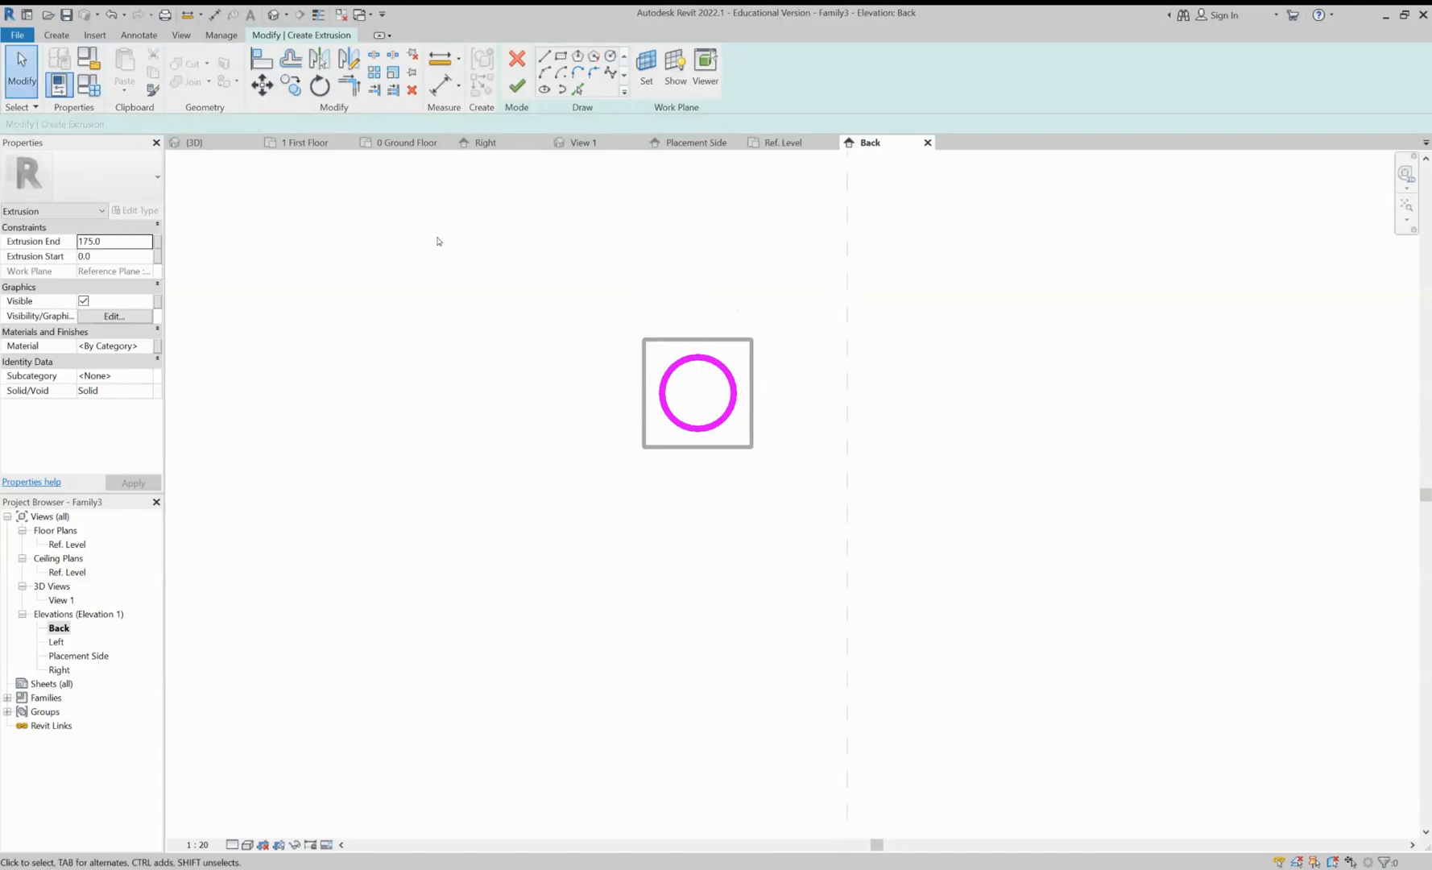
{"action": "left_click", "coordinate": [516, 86]}
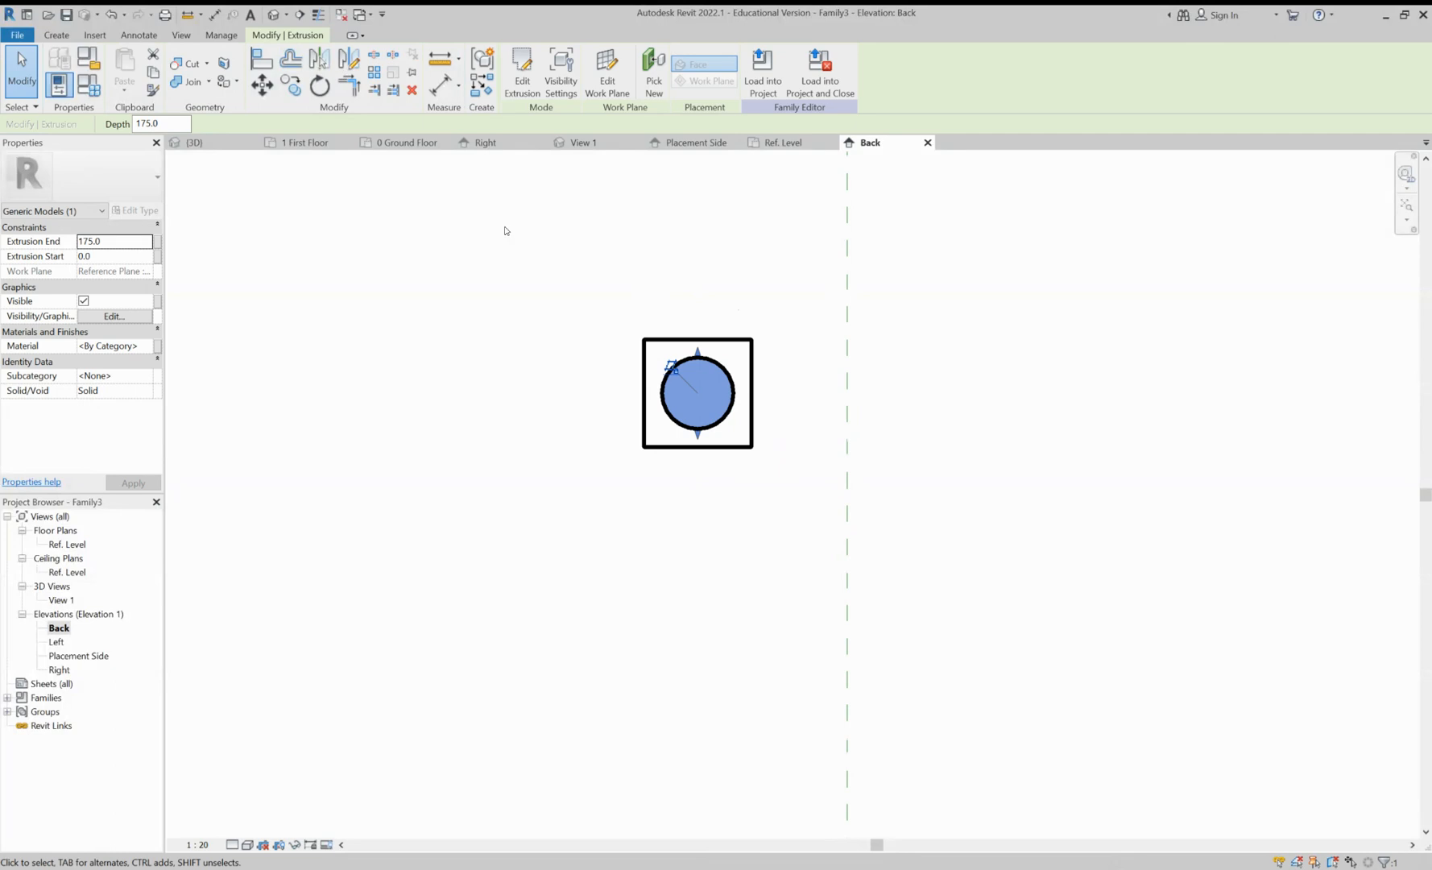
{"action": "left_click", "coordinate": [529, 259]}
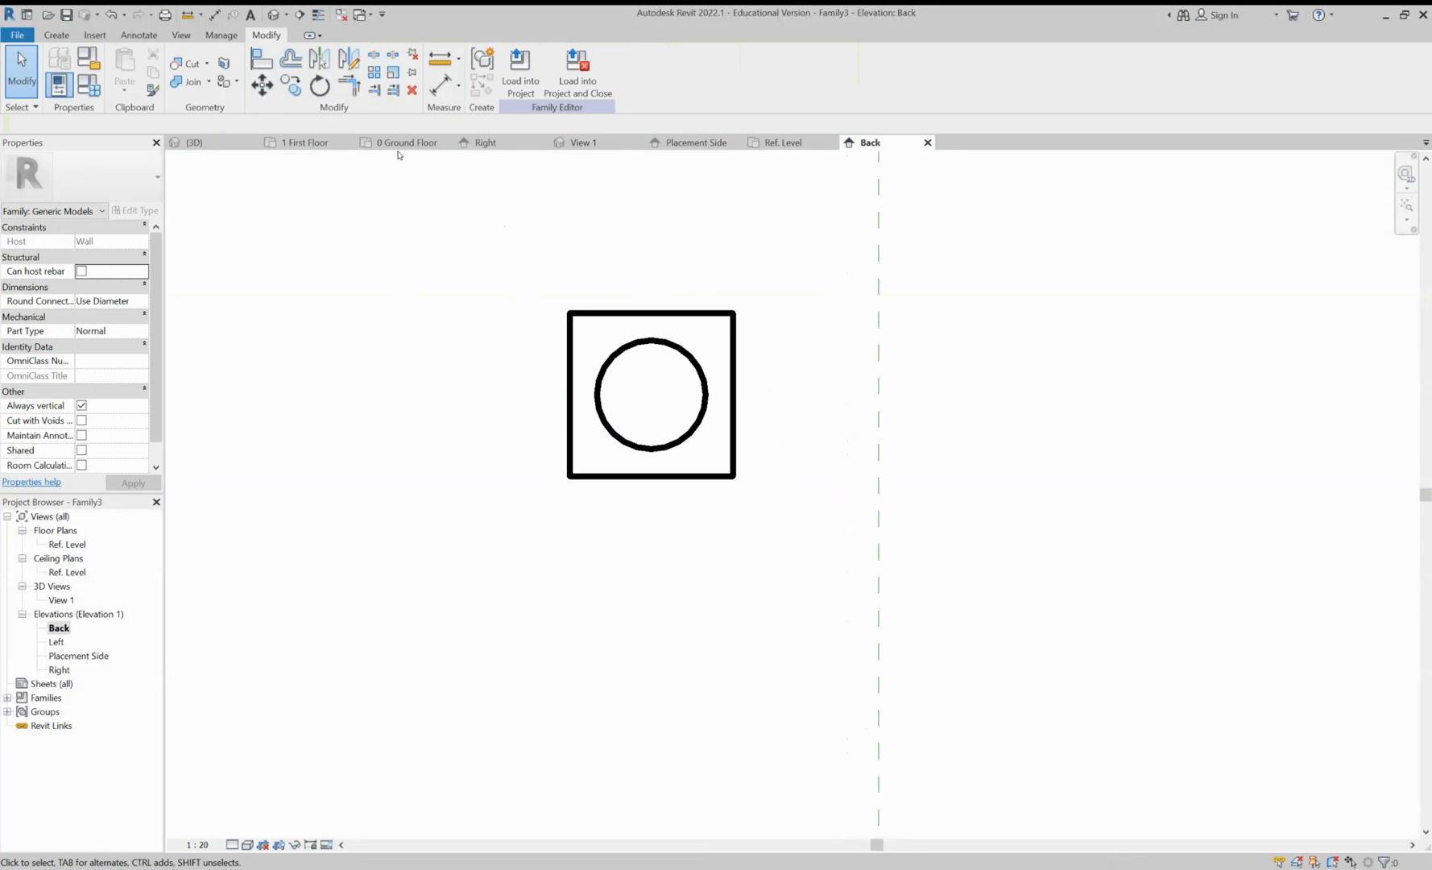
Start another extrusion with the rectangle tool and set the view scale to 1:5 for thinner sketch lines
{"action": "scroll", "coordinate": [400, 165], "scroll_direction": "up", "scroll_amount": 2}
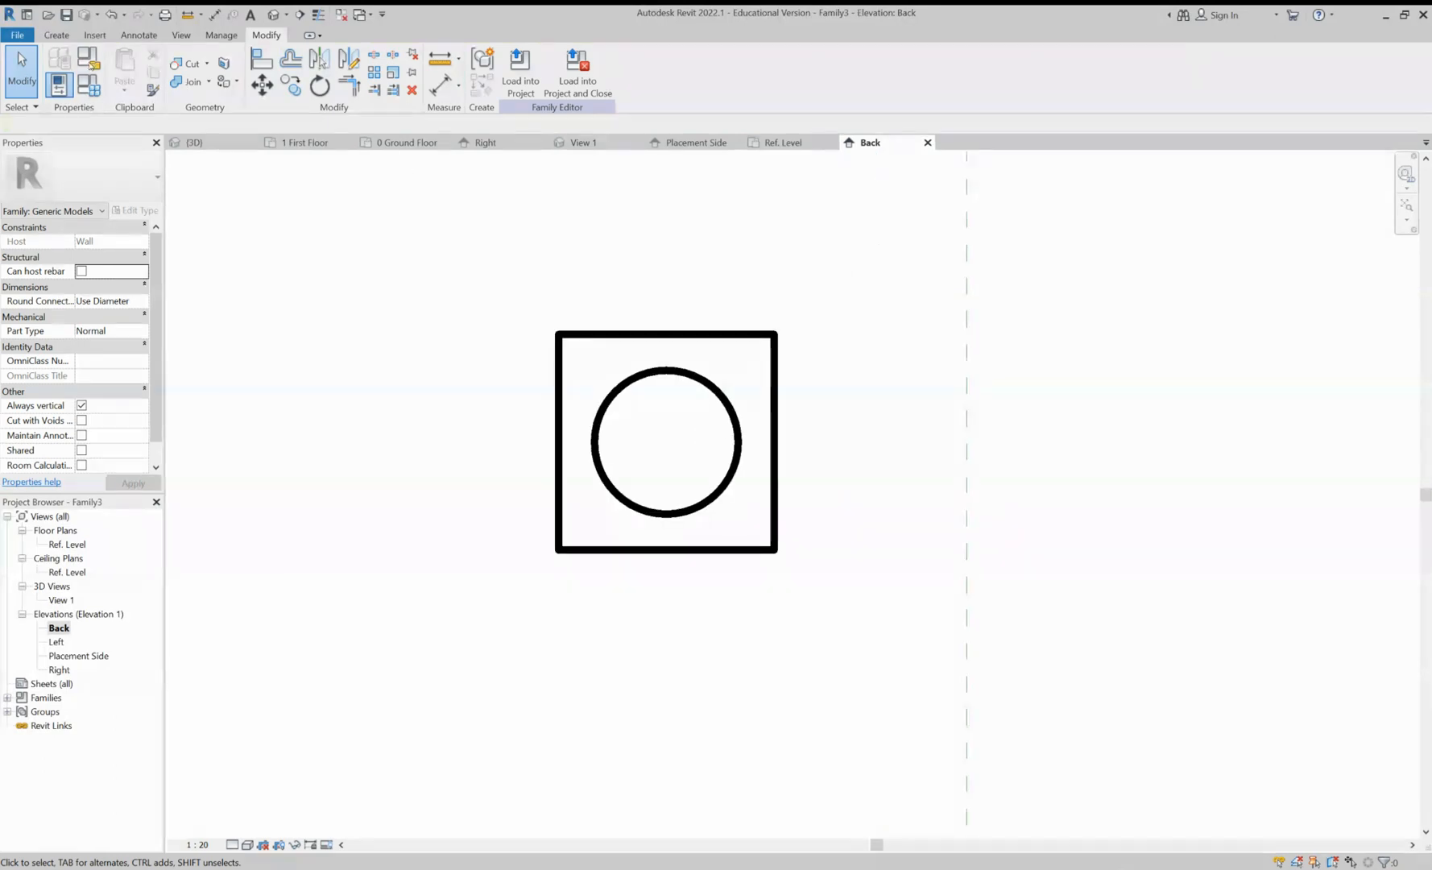
{"action": "left_click", "coordinate": [56, 35]}
{"action": "left_click", "coordinate": [127, 71]}
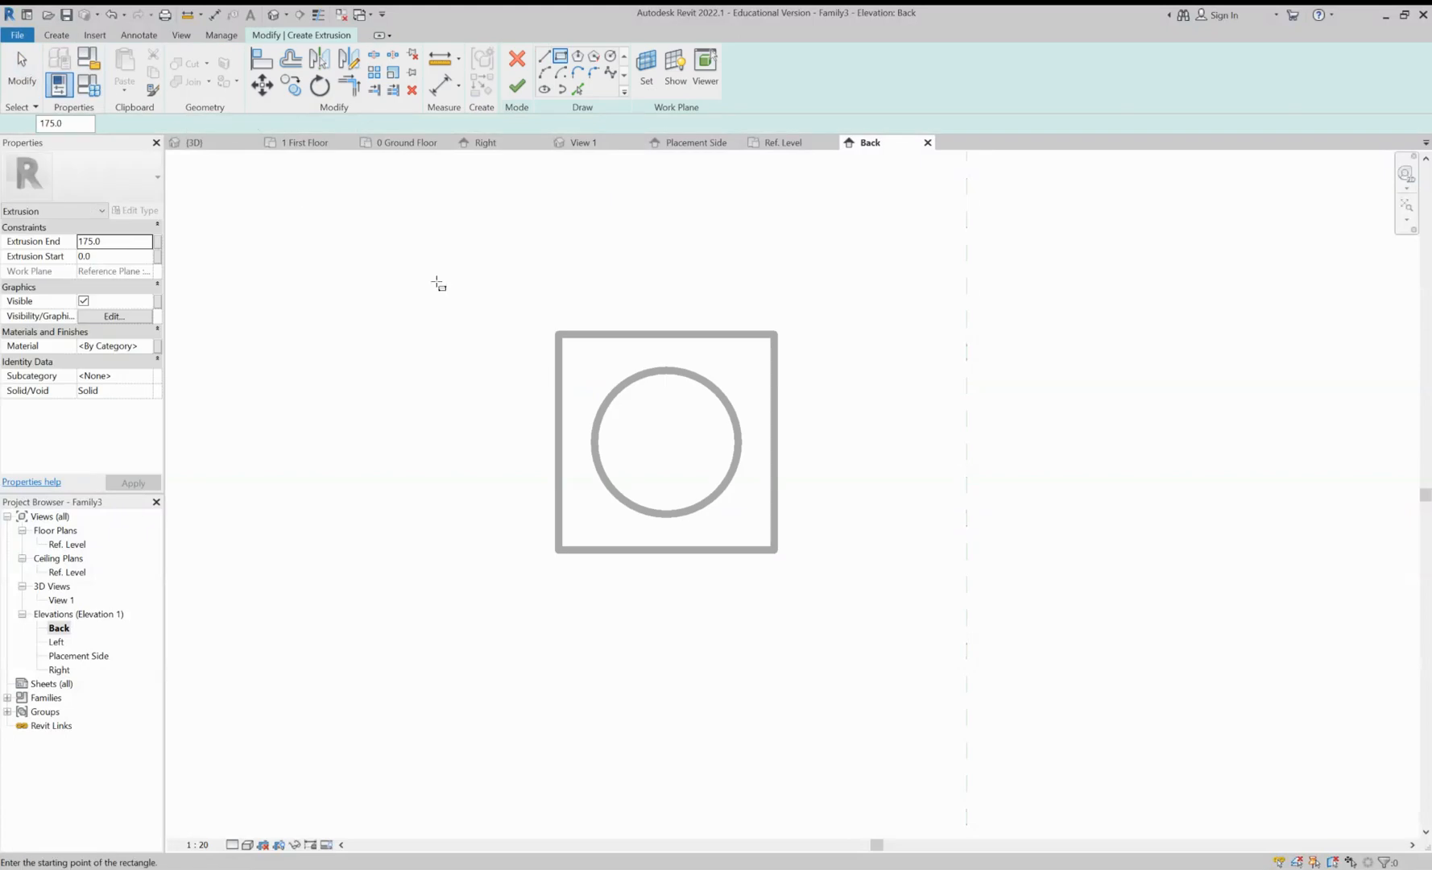
{"action": "scroll", "coordinate": [437, 282], "scroll_direction": "up", "scroll_amount": 2}
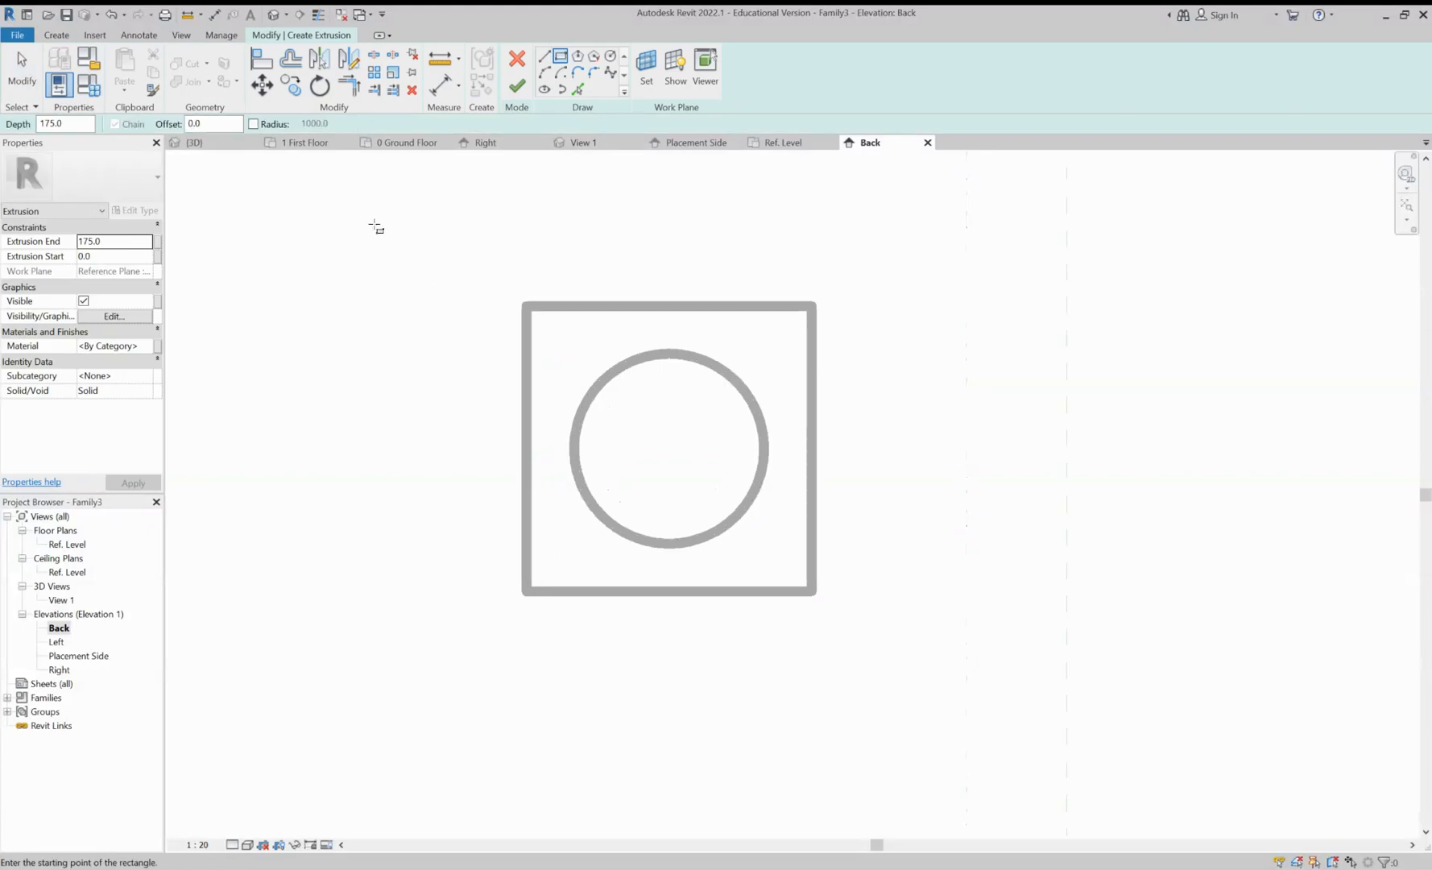
{"action": "left_click", "coordinate": [561, 337]}
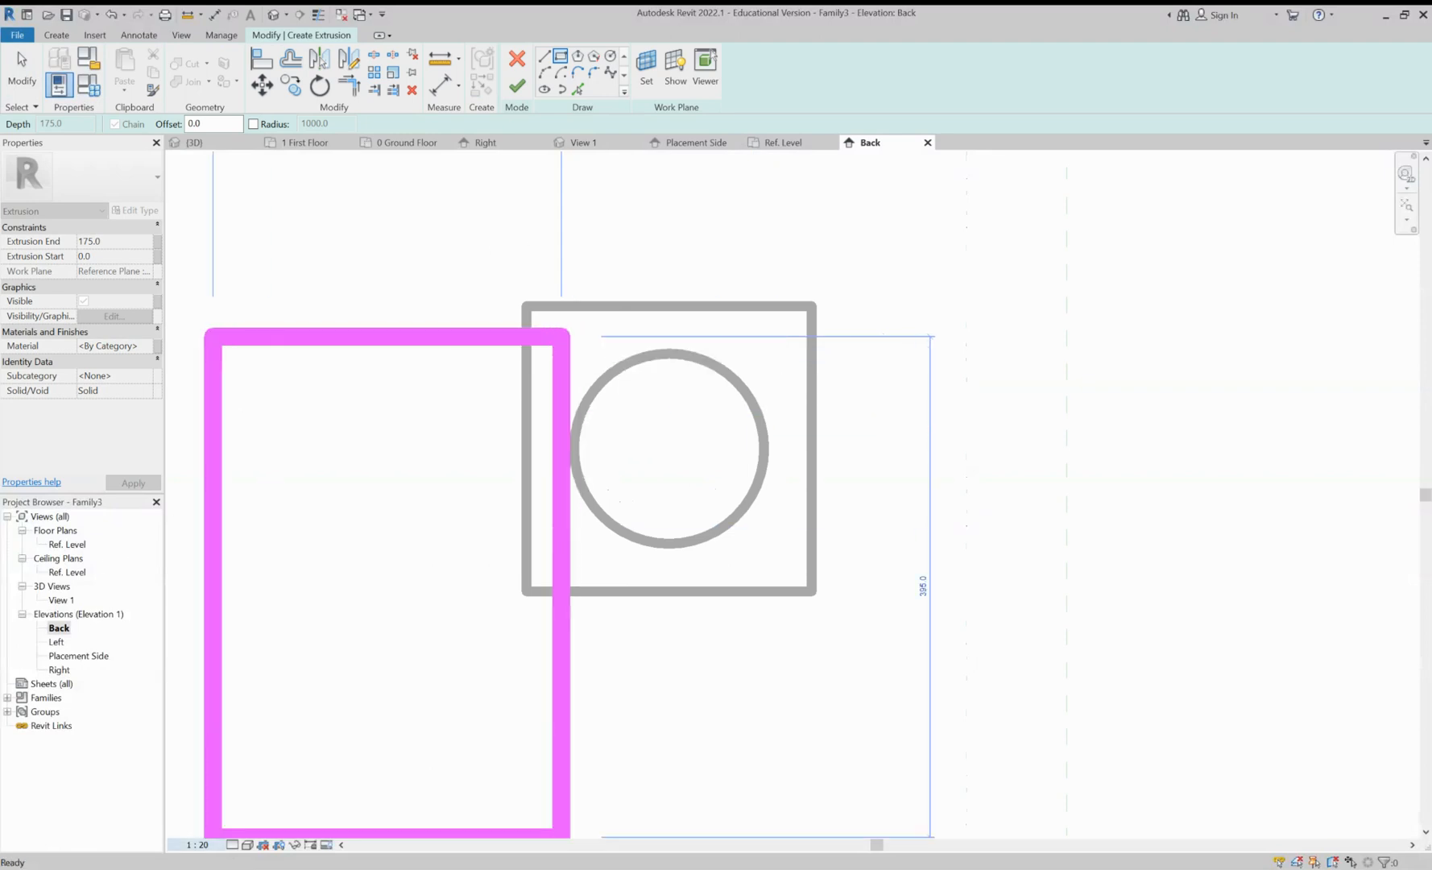
{"action": "left_click", "coordinate": [139, 452]}
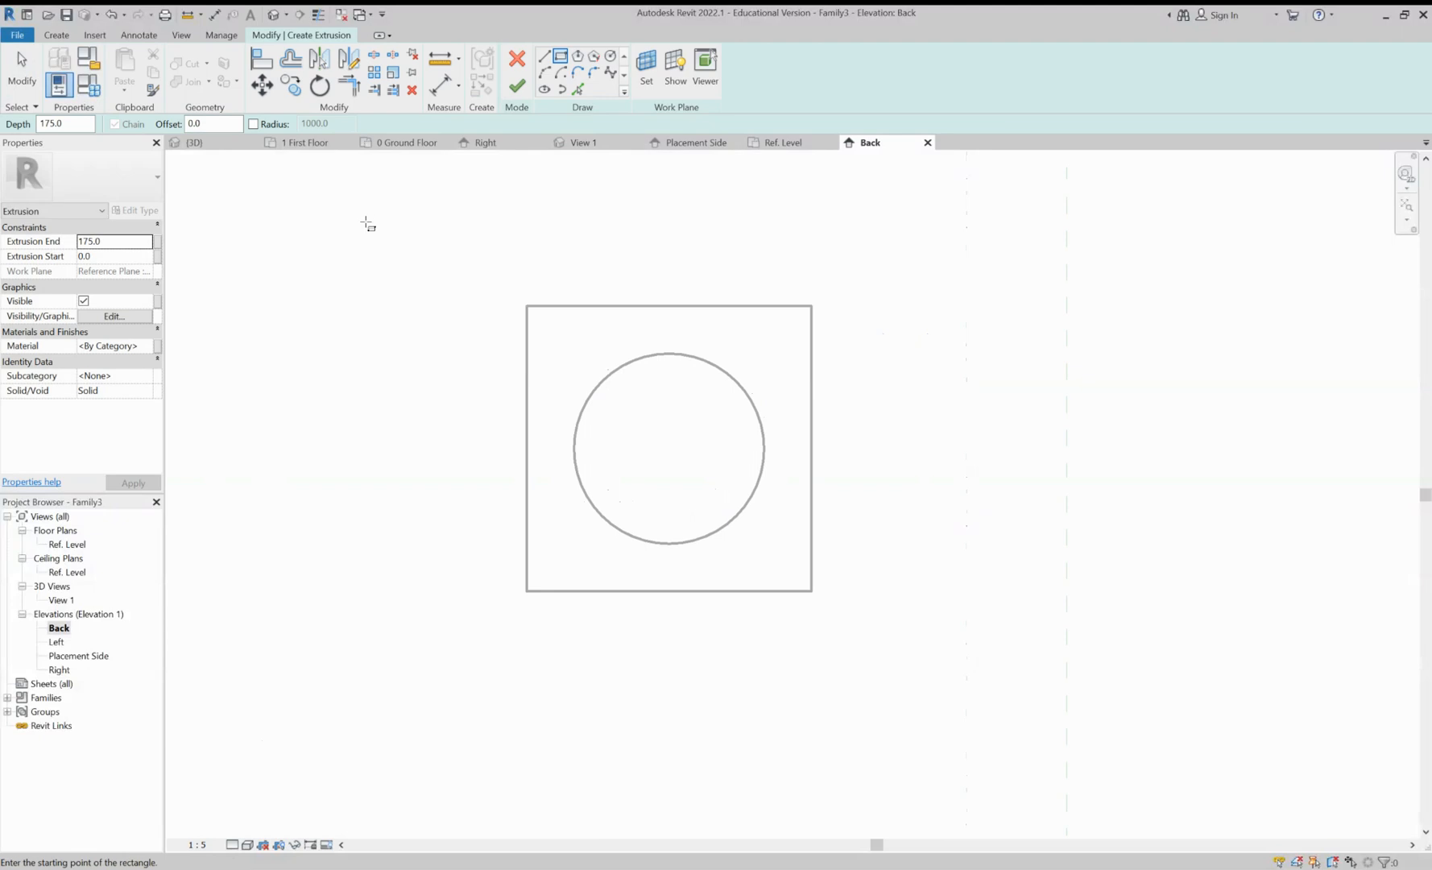
Sketch a rectangle about 15 mm high across the full 225 mm width of the plate, along its upper edge
{"action": "left_click", "coordinate": [527, 306]}
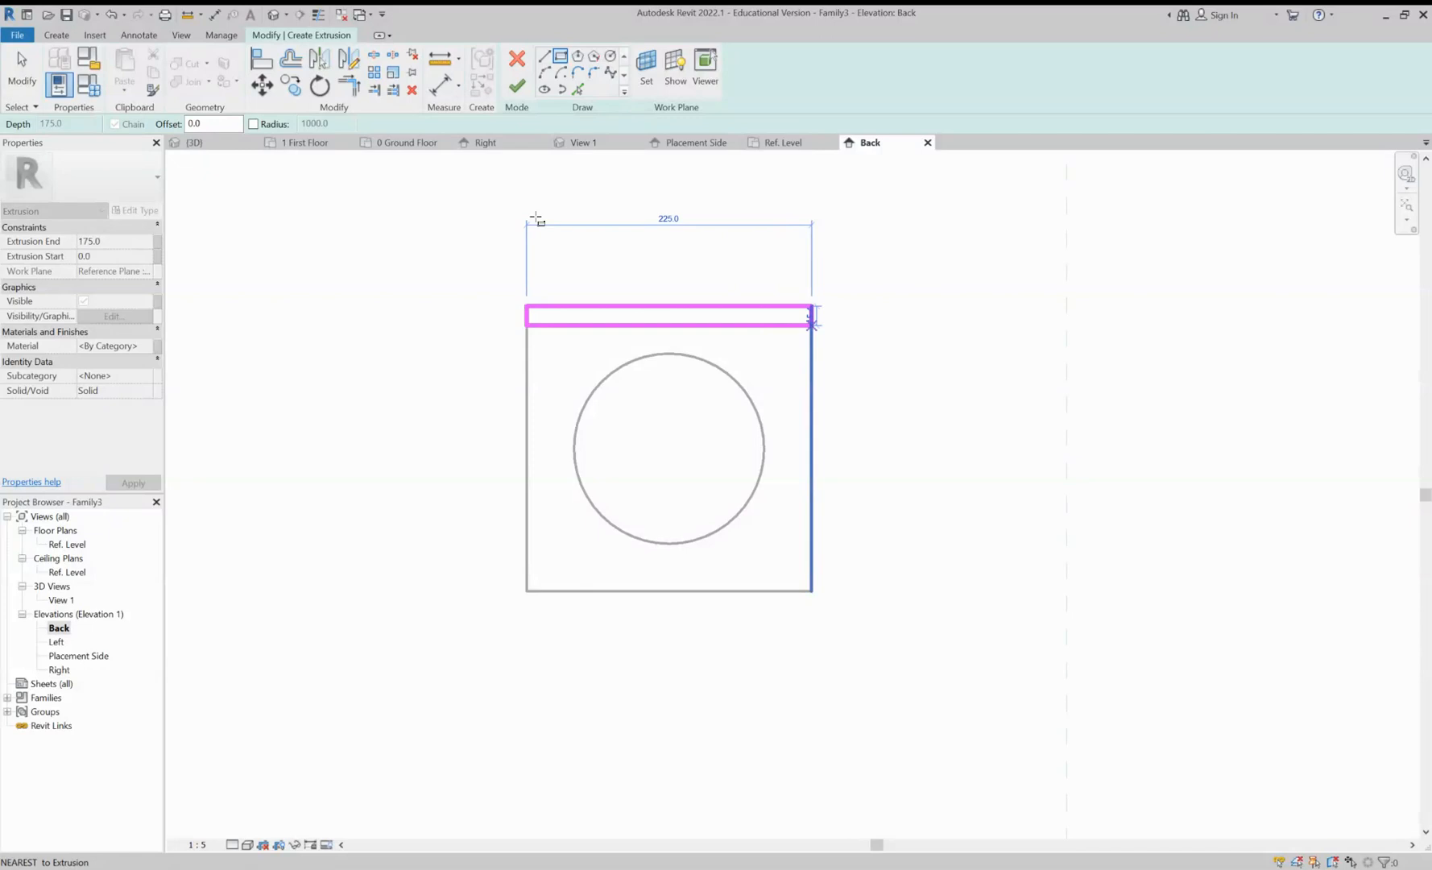
{"action": "left_click", "coordinate": [812, 325]}
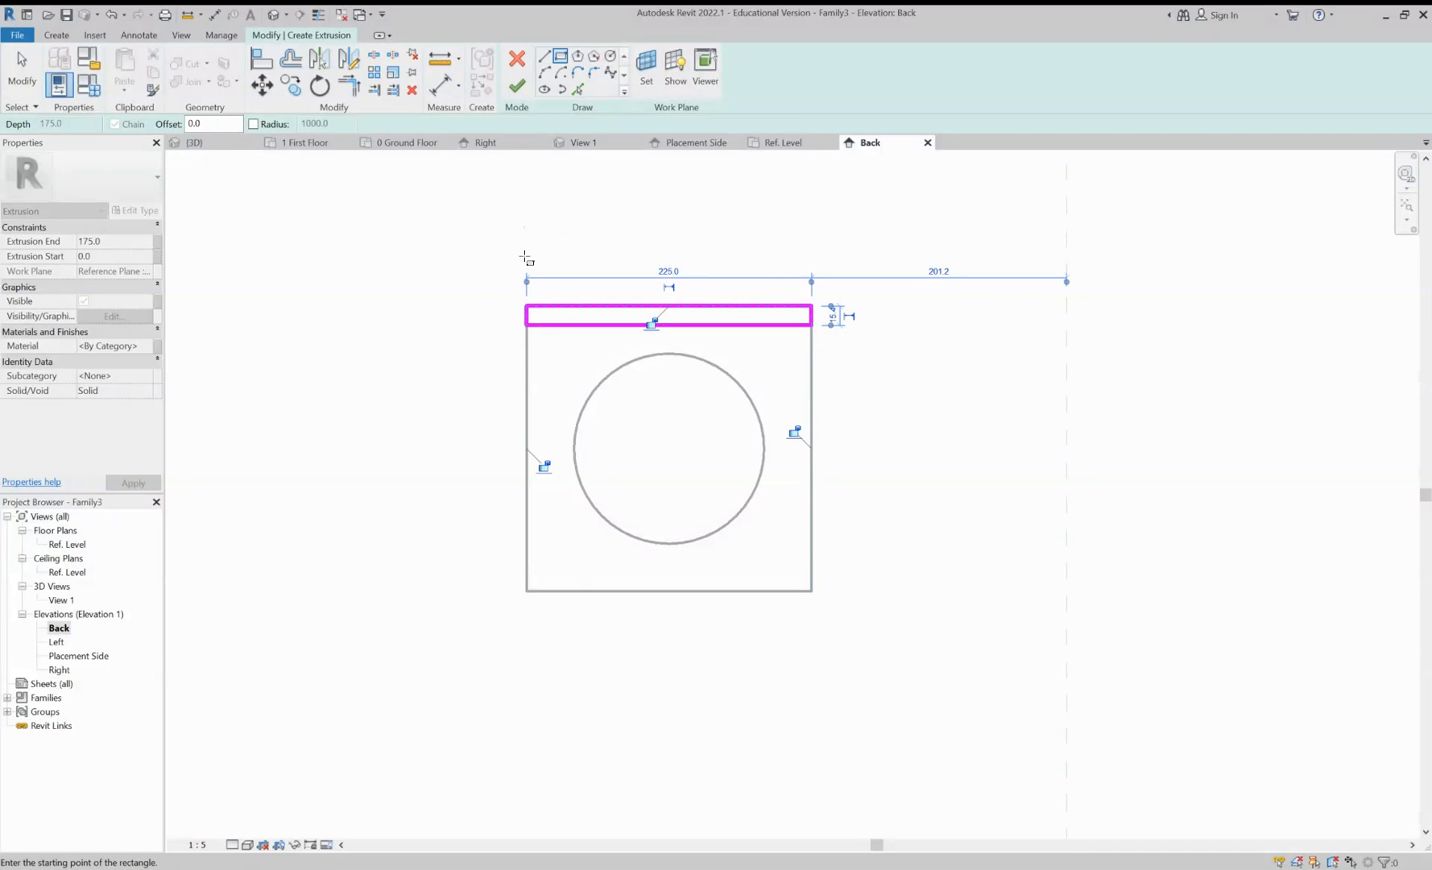
{"action": "scroll", "coordinate": [820, 354], "scroll_direction": "up", "scroll_amount": 6}
{"action": "scroll", "coordinate": [800, 351], "scroll_direction": "down", "scroll_amount": 1}
{"action": "scroll", "coordinate": [803, 347], "scroll_direction": "down", "scroll_amount": 1}
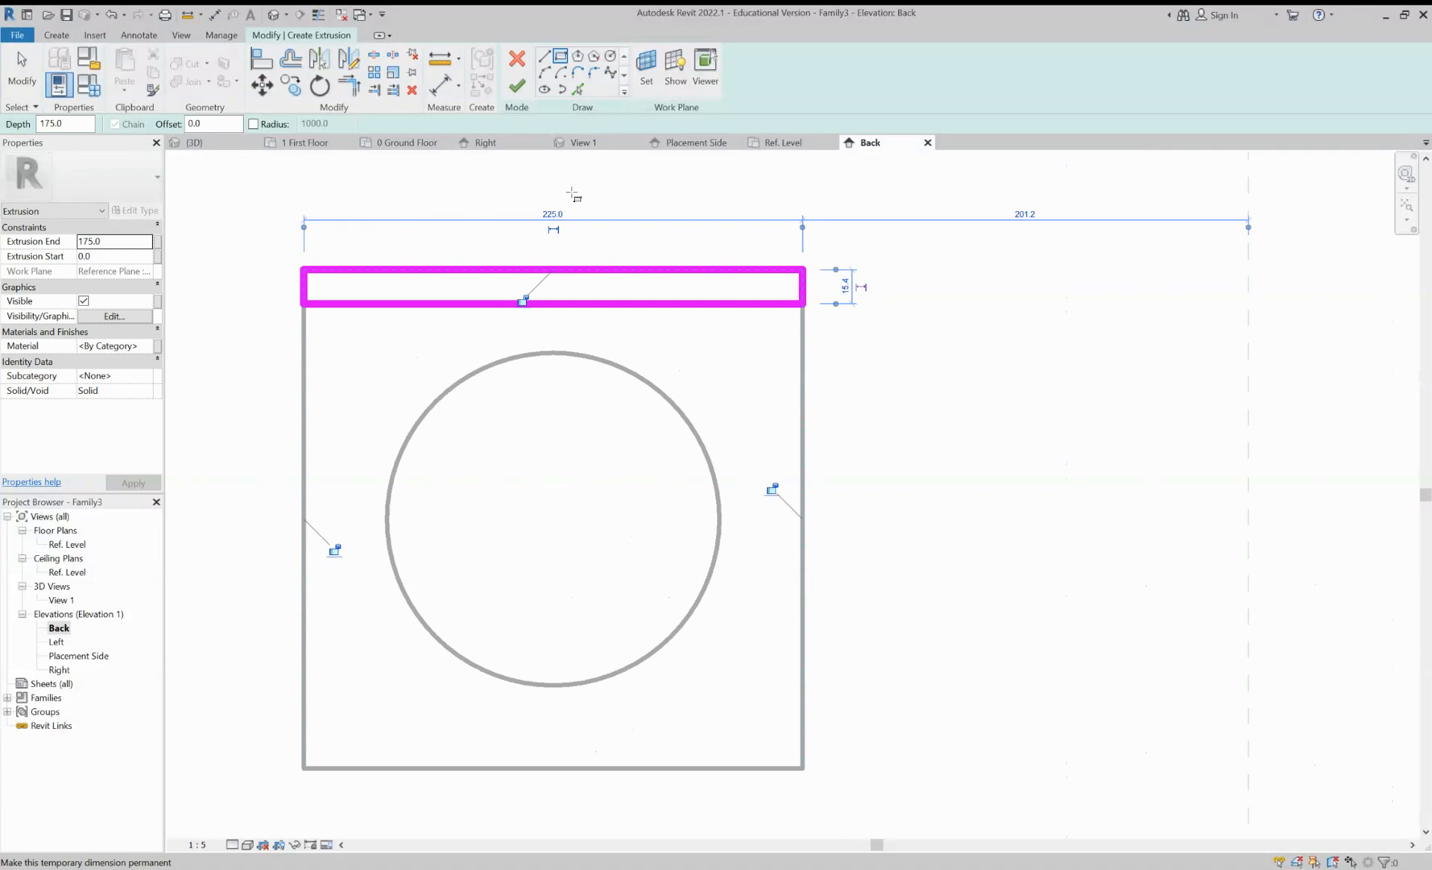
{"action": "key", "text": "Escape"}
{"action": "key", "text": "Escape"}
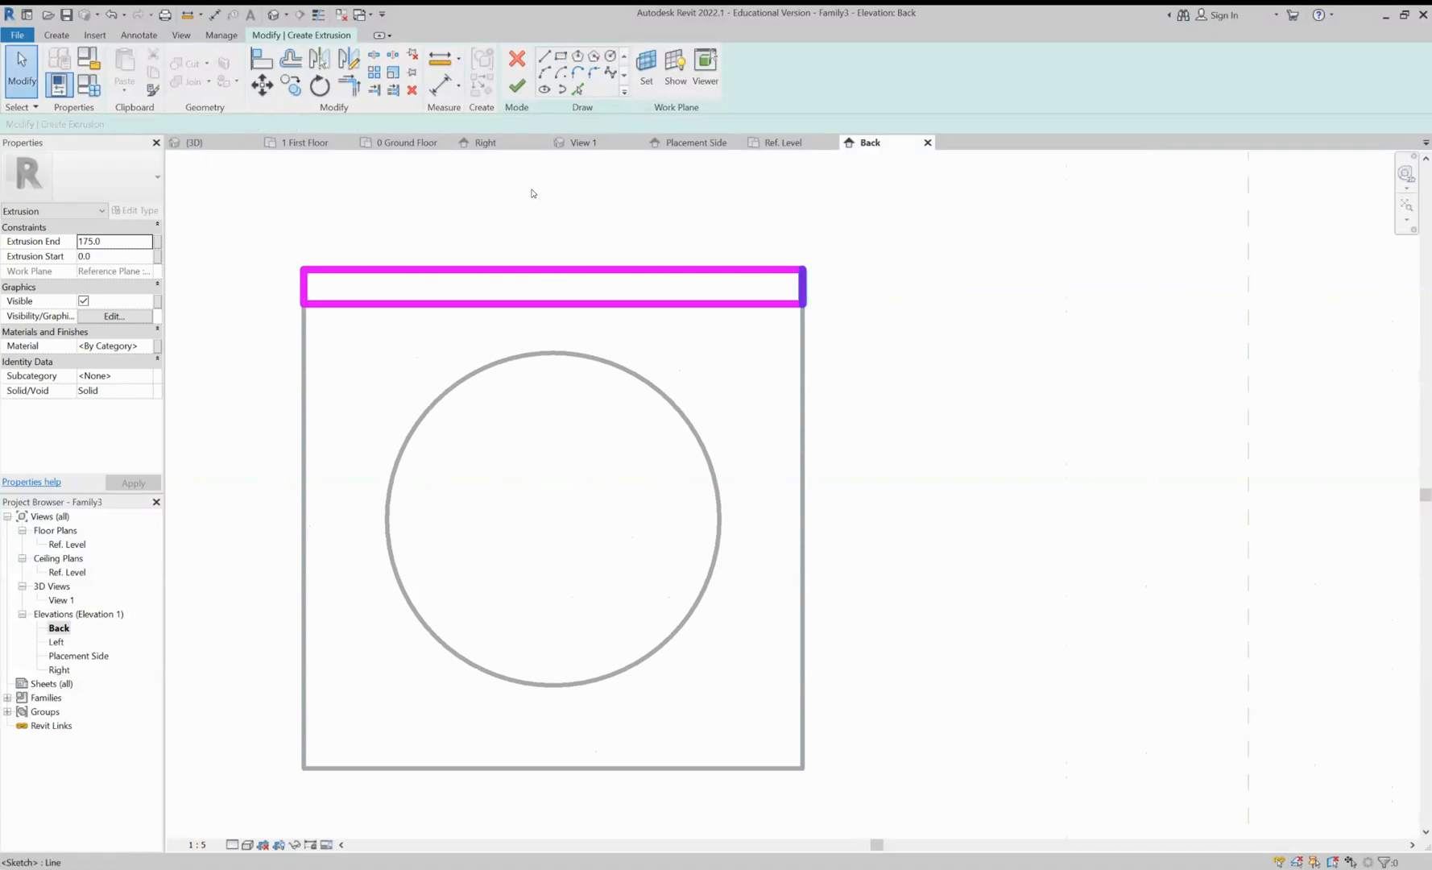
Inset both ends of the rectangle by moving its right side to a 200 mm width and its left side to a 175 mm width
{"action": "left_click", "coordinate": [802, 287]}
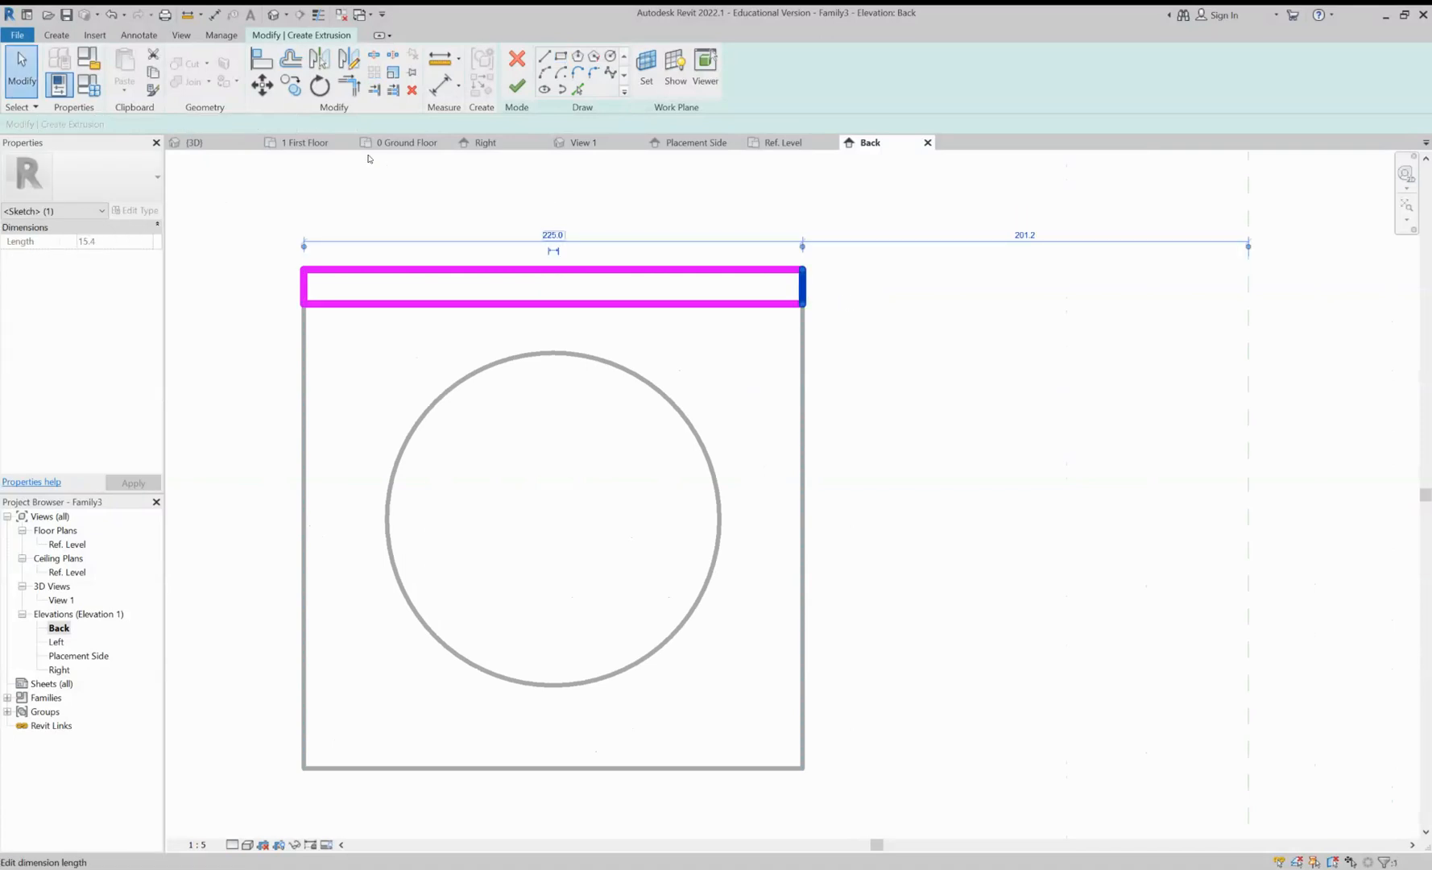
{"action": "left_click", "coordinate": [552, 234]}
{"action": "type", "text": "200"}
{"action": "key", "text": "Return"}
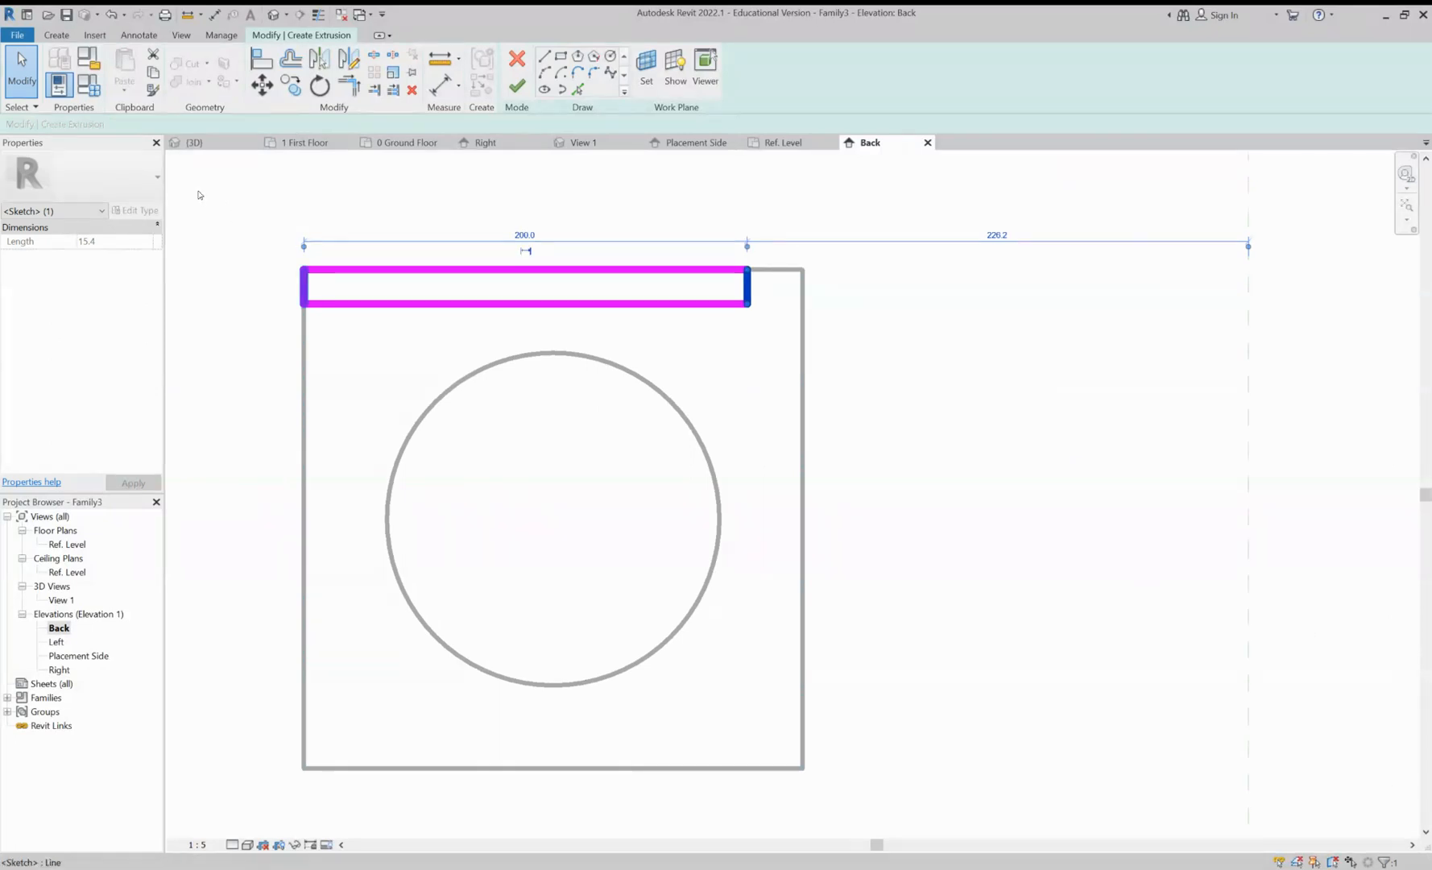
{"action": "left_click", "coordinate": [303, 286]}
{"action": "left_click", "coordinate": [524, 234]}
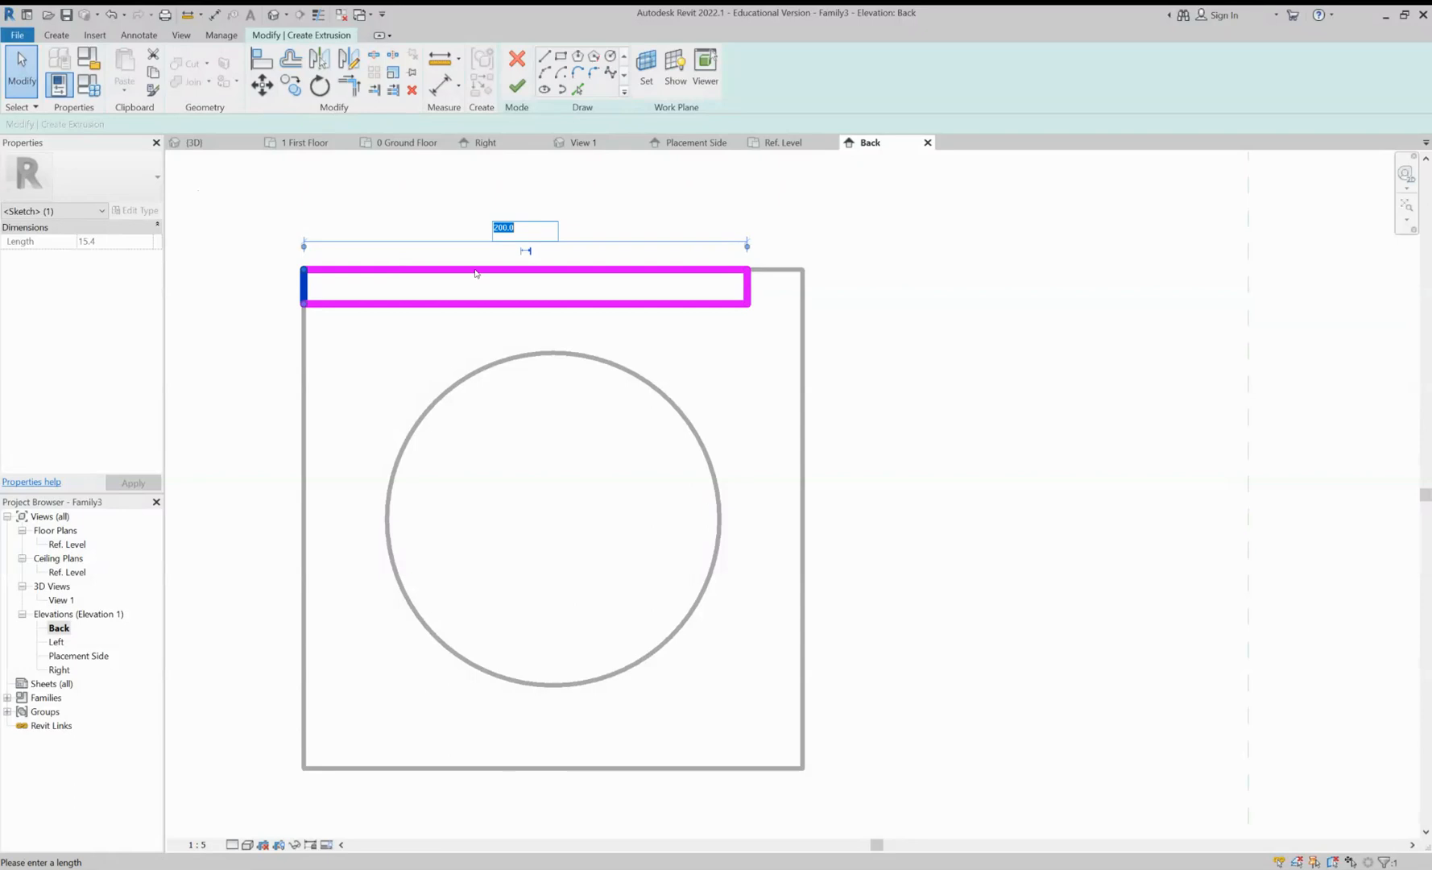
{"action": "type", "text": "175"}
{"action": "key", "text": "Return"}
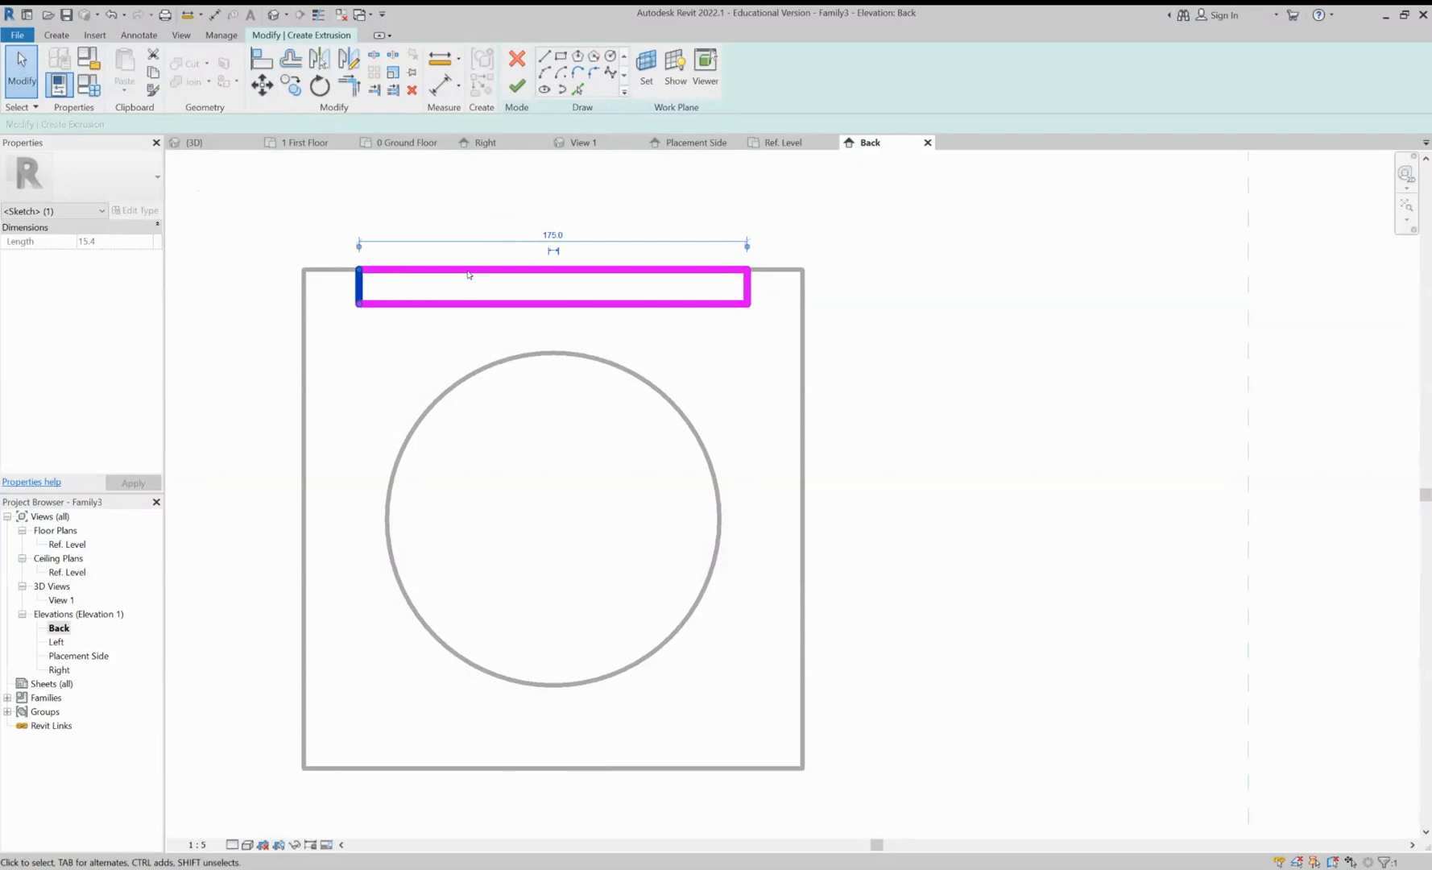
Set the rectangle's height to 3 mm by moving its upper line, and deselect it
{"action": "left_click", "coordinate": [609, 269]}
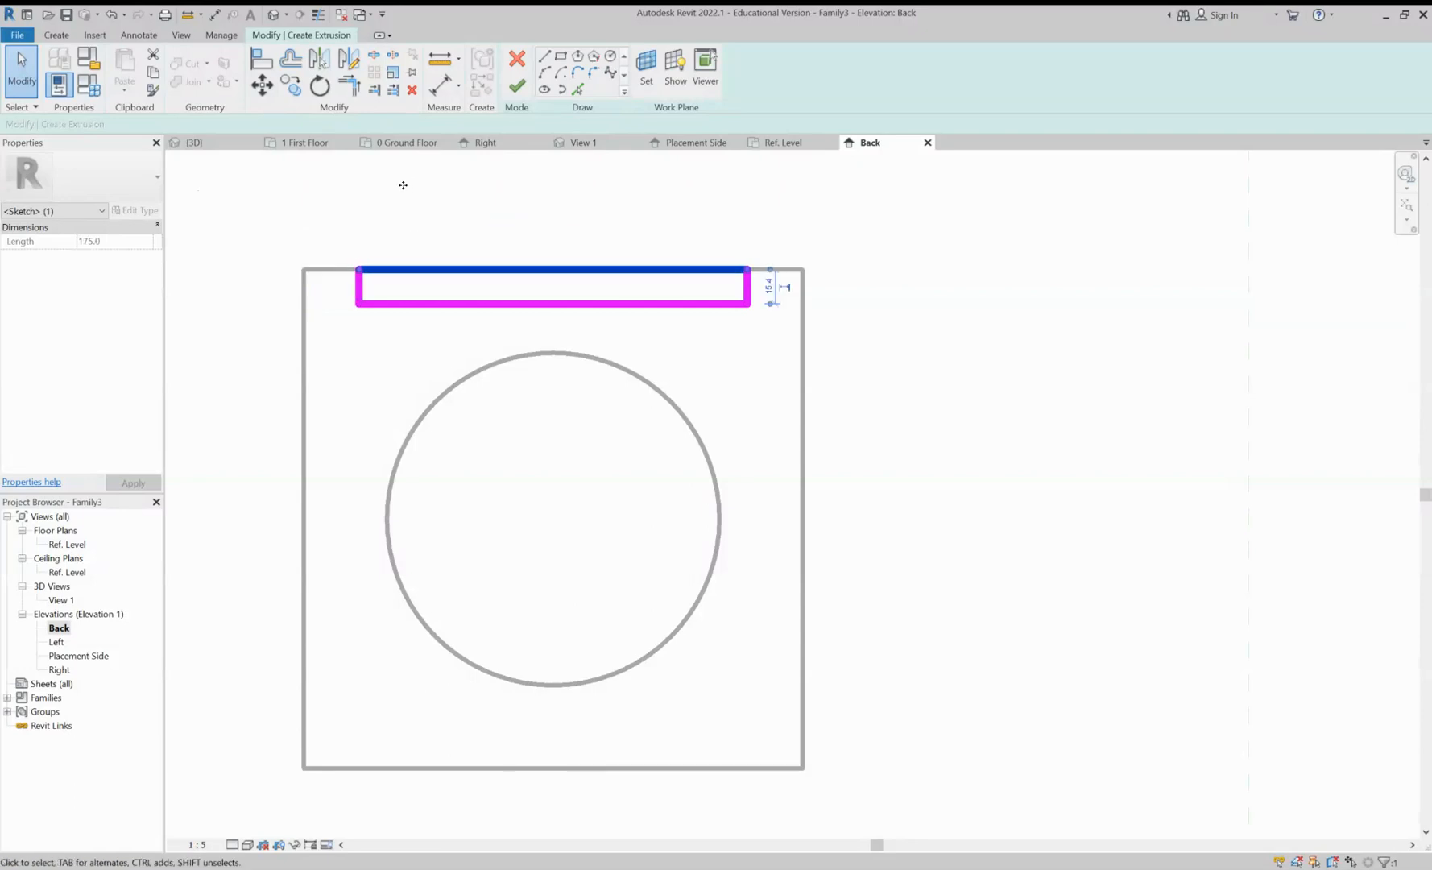
{"action": "left_click", "coordinate": [769, 286]}
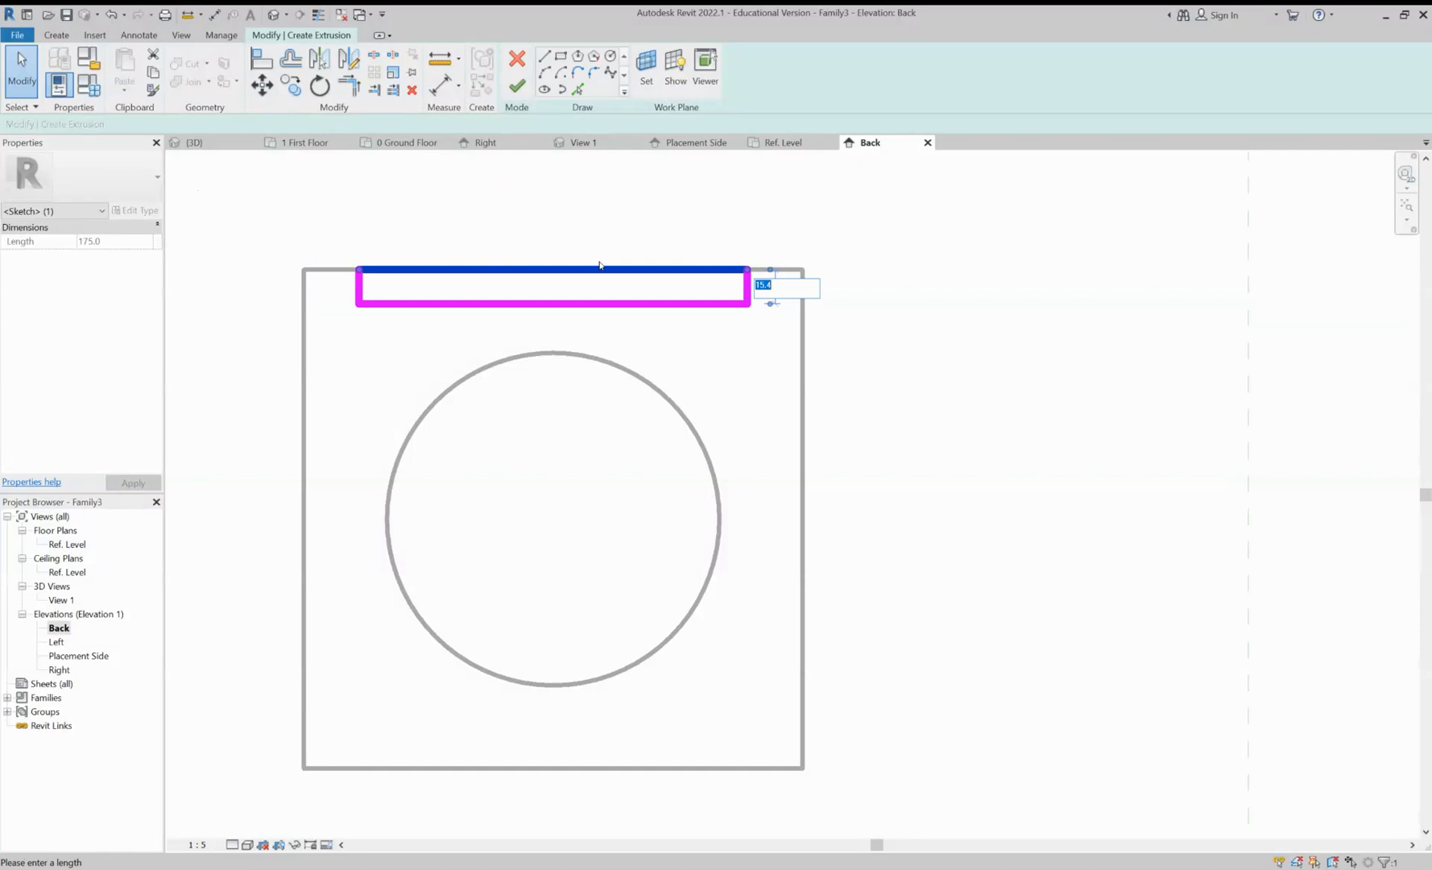
{"action": "type", "text": "3"}
{"action": "key", "text": "Return"}
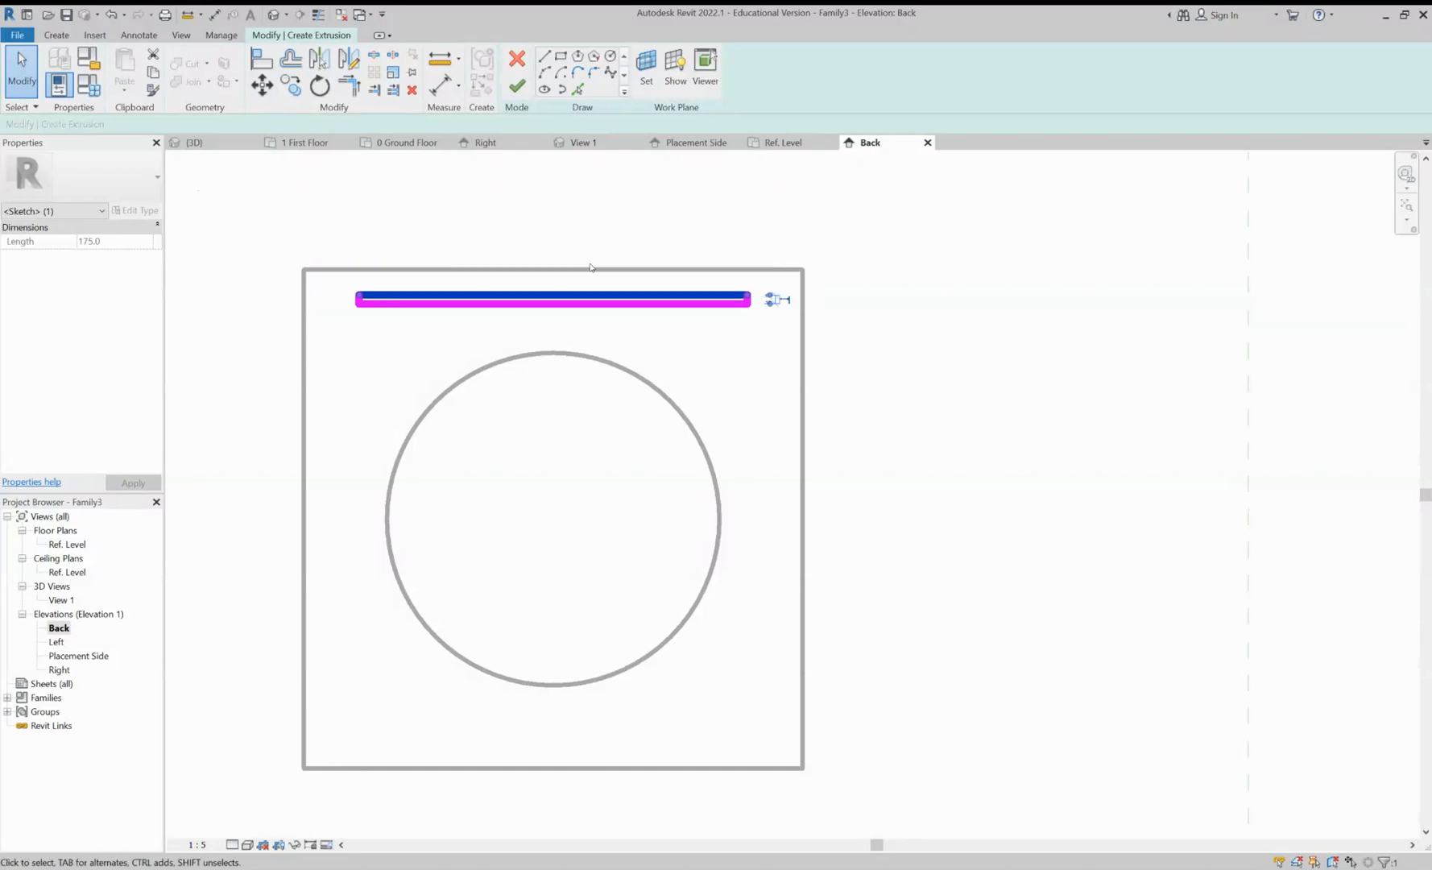
{"action": "key", "text": "Escape"}
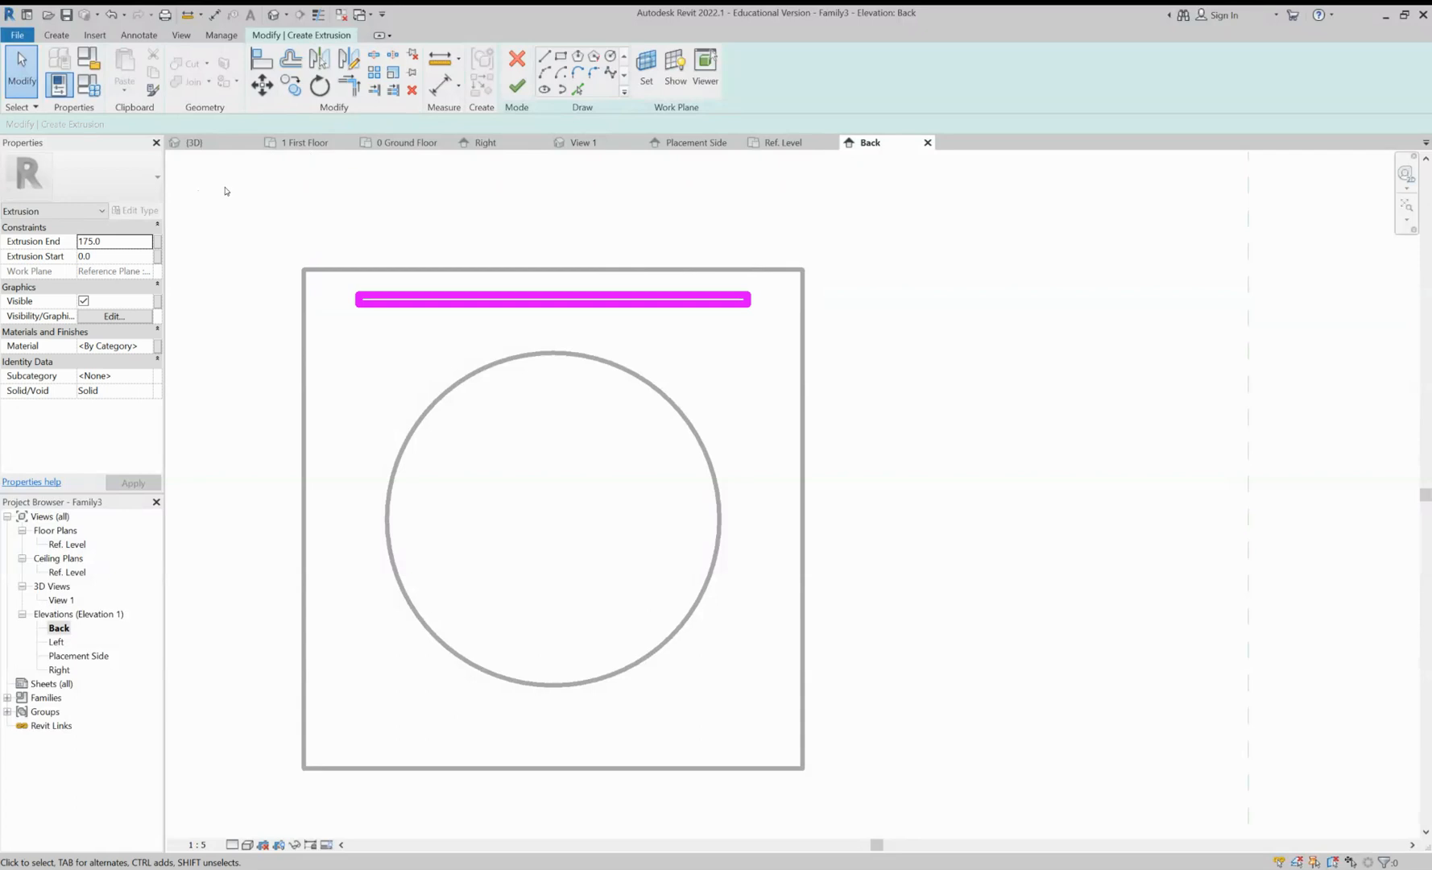
Select the slat rectangle and make a first copy 20 mm below it, with multiple copying enabled
{"action": "left_click_drag", "start_coordinate": [226, 191], "coordinate": [519, 223]}
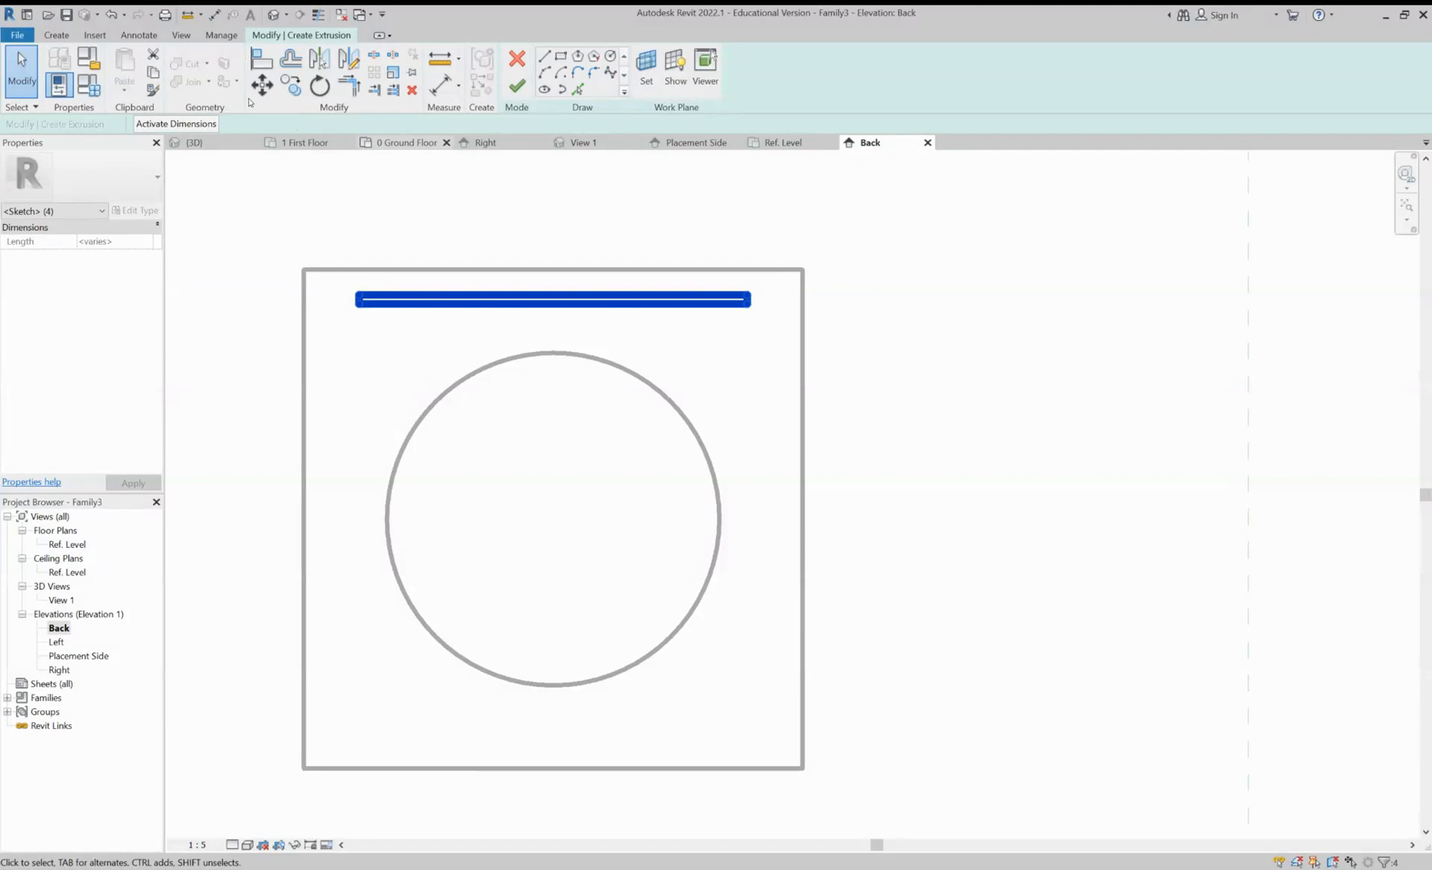
{"action": "left_click", "coordinate": [291, 84]}
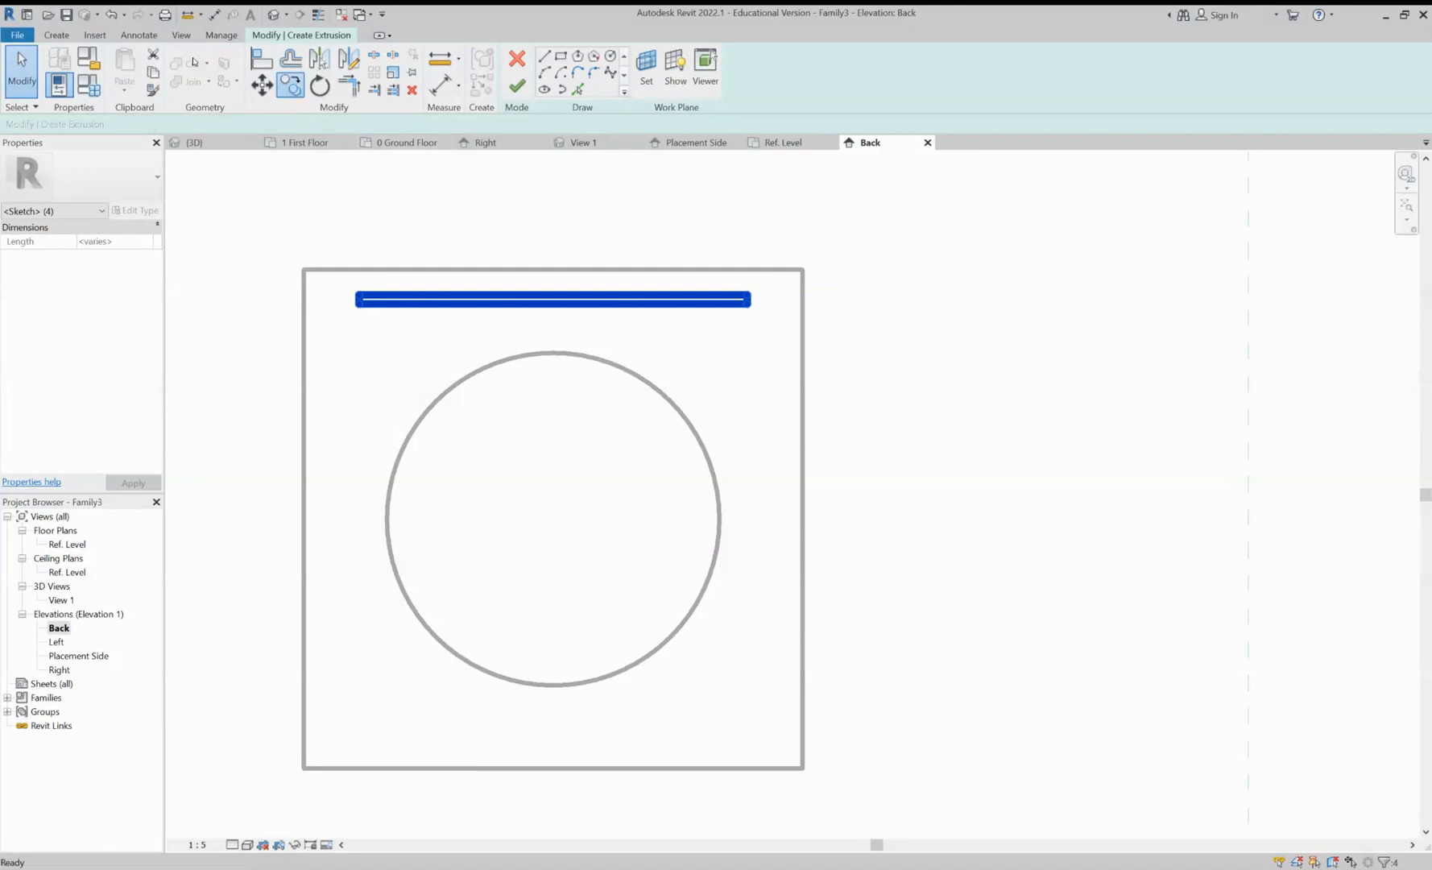
{"action": "left_click", "coordinate": [238, 206]}
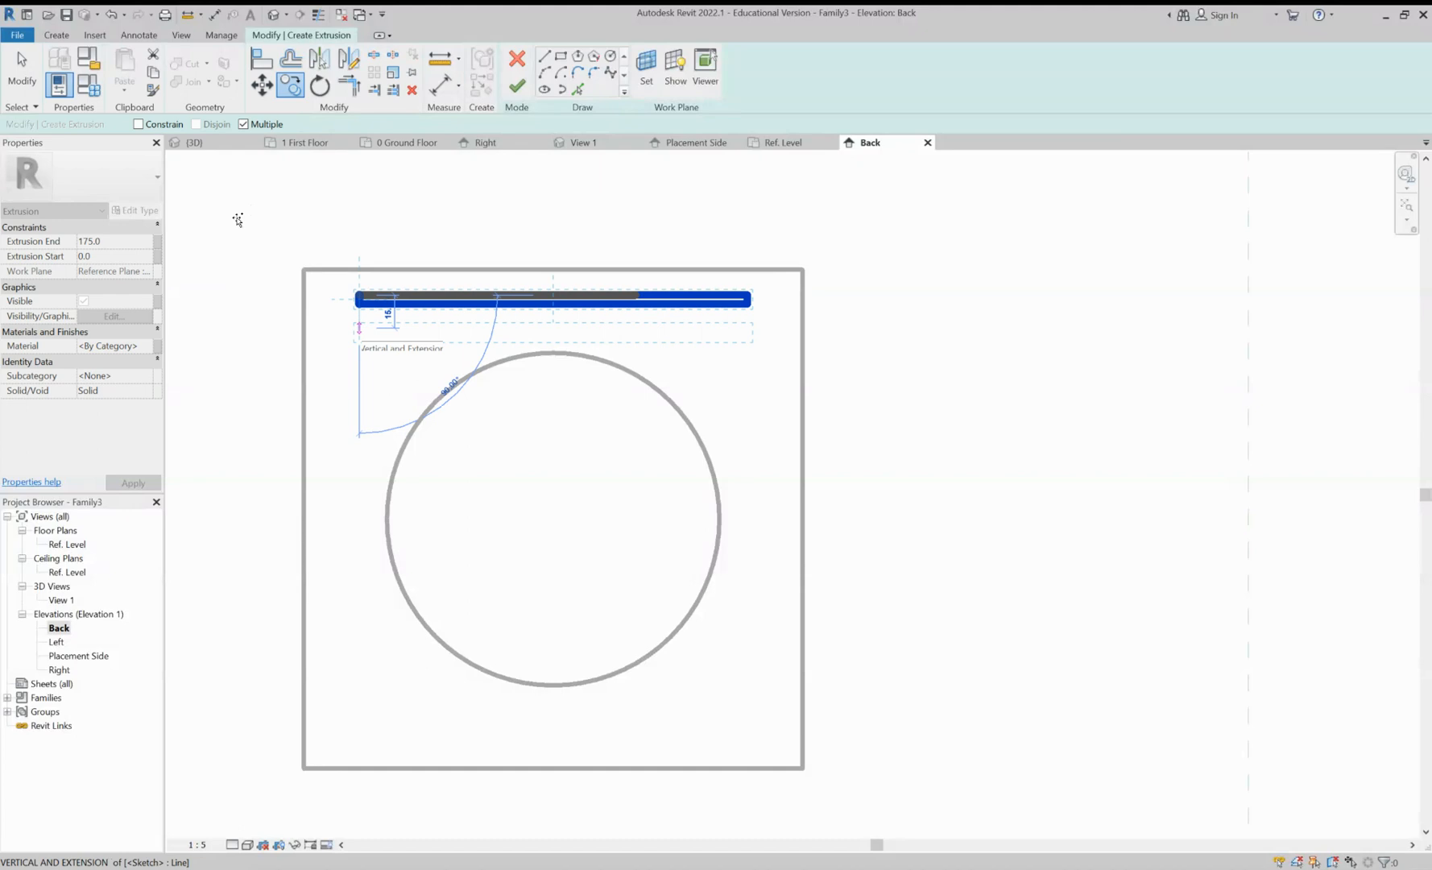
{"action": "type", "text": "2"}
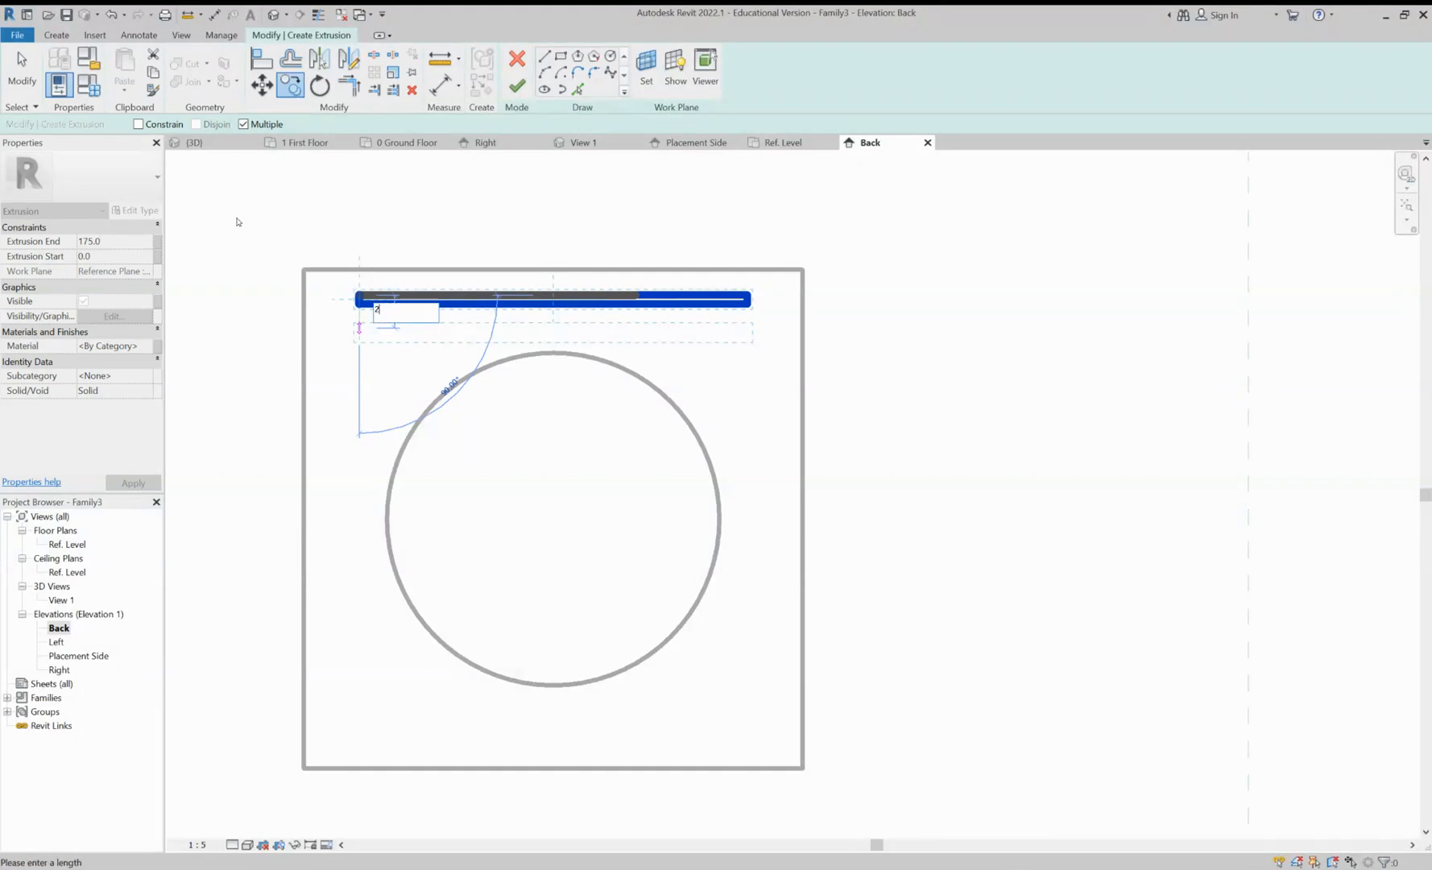
{"action": "type", "text": "0"}
{"action": "key", "text": "Return"}
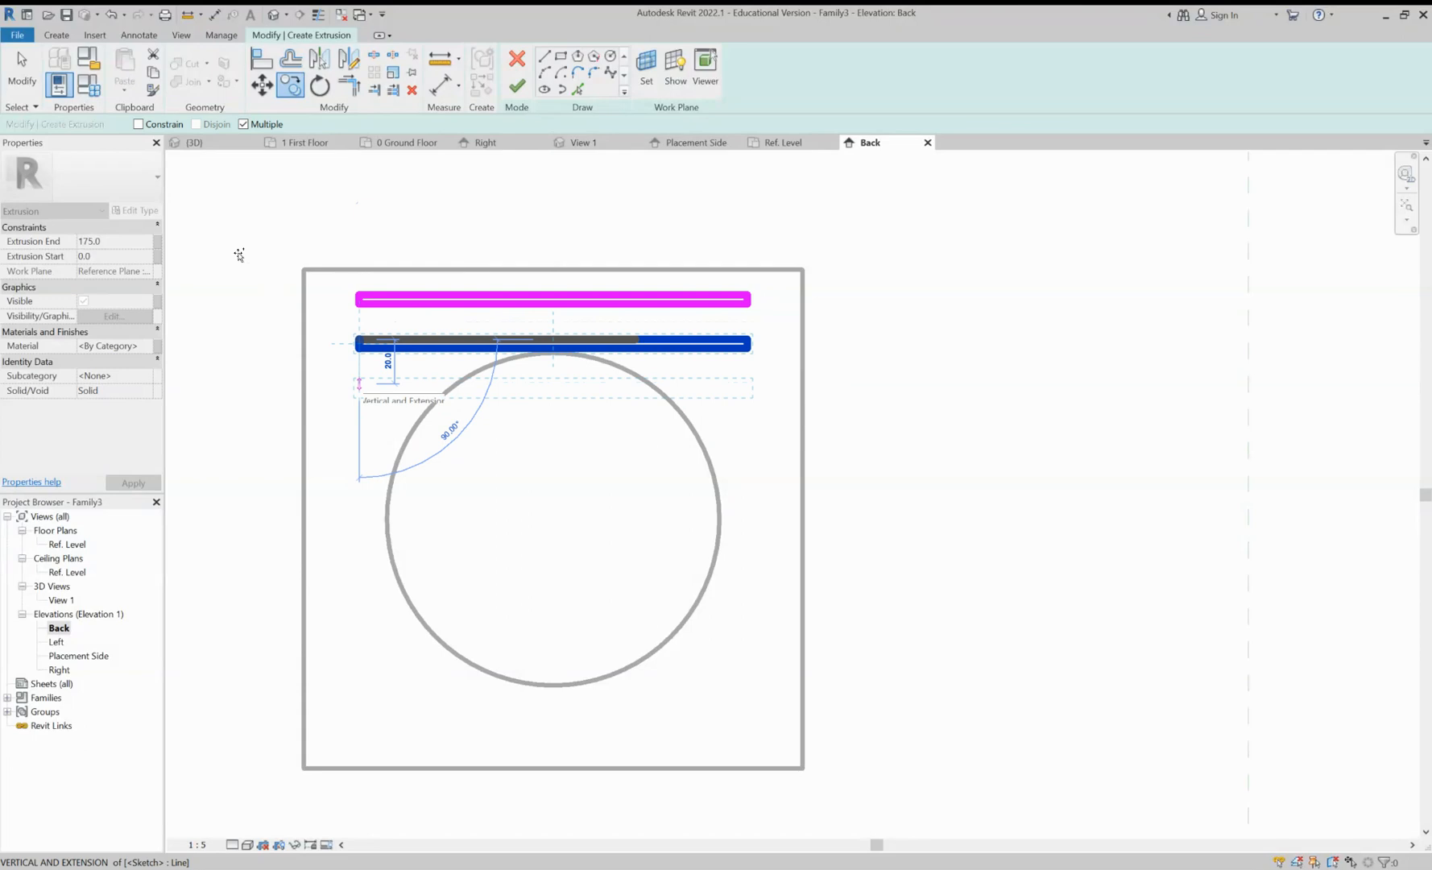
Try to add two more slat copies at 20 mm spacing
{"action": "type", "text": "20"}
{"action": "key", "text": "Return"}
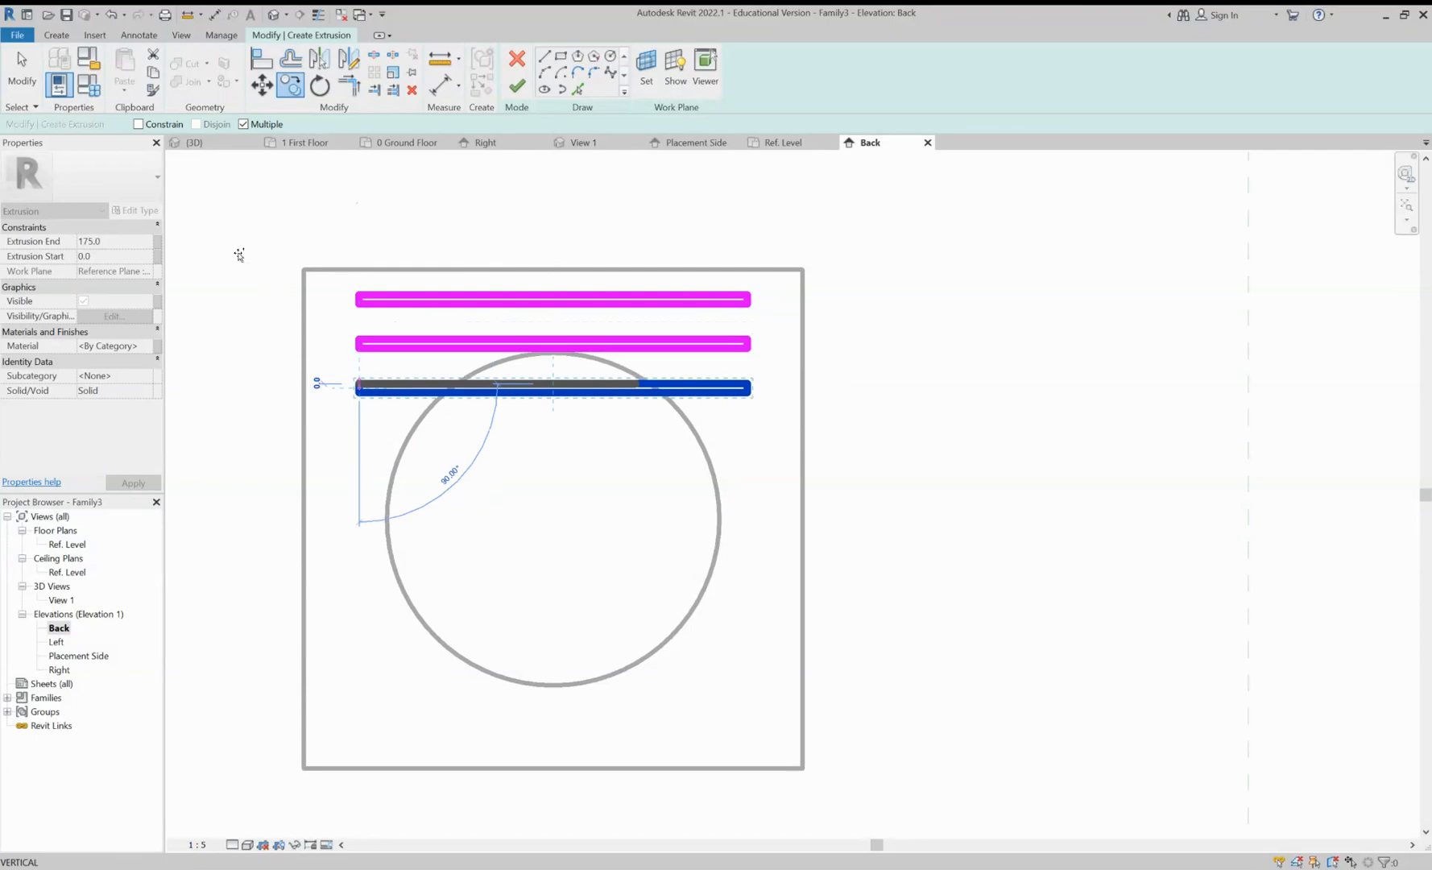
{"action": "type", "text": "20"}
{"action": "key", "text": "Return"}
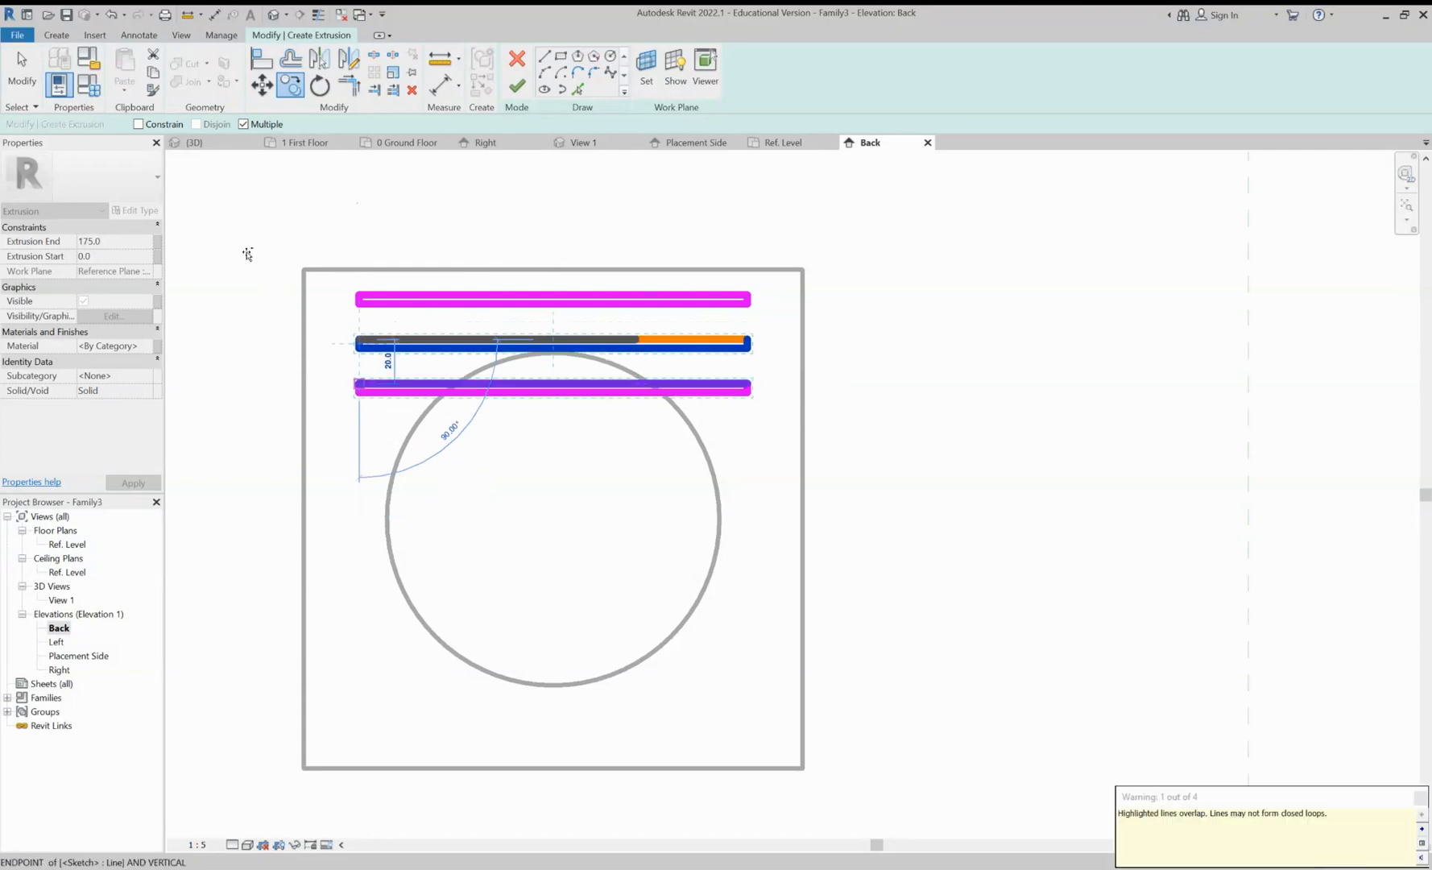
Leave the Copy command and undo the last two slat copies
{"action": "key", "text": "Escape"}
{"action": "key", "text": "Escape"}
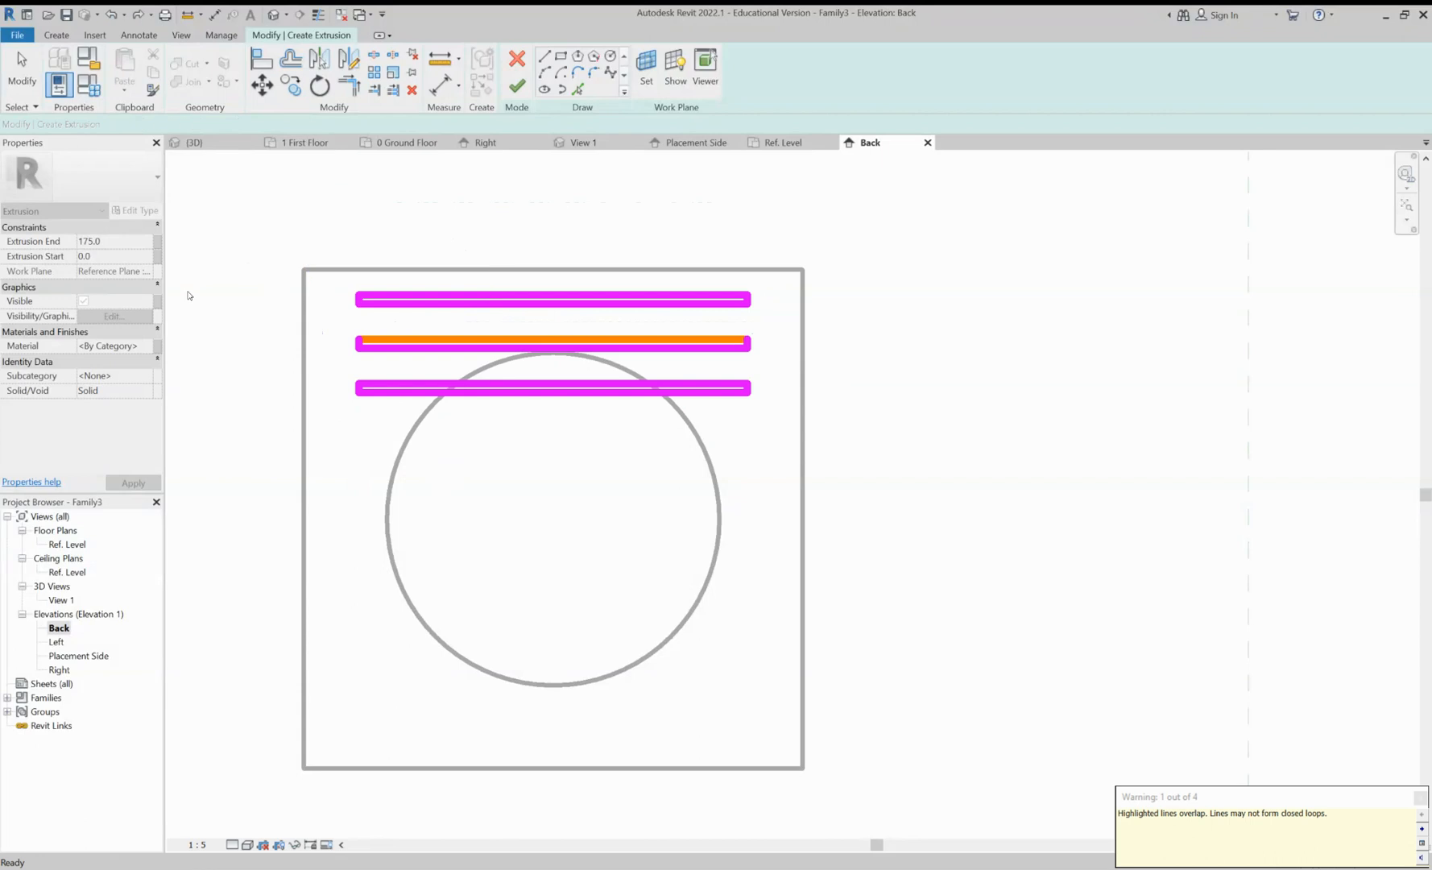
{"action": "key", "text": "ctrl+z"}
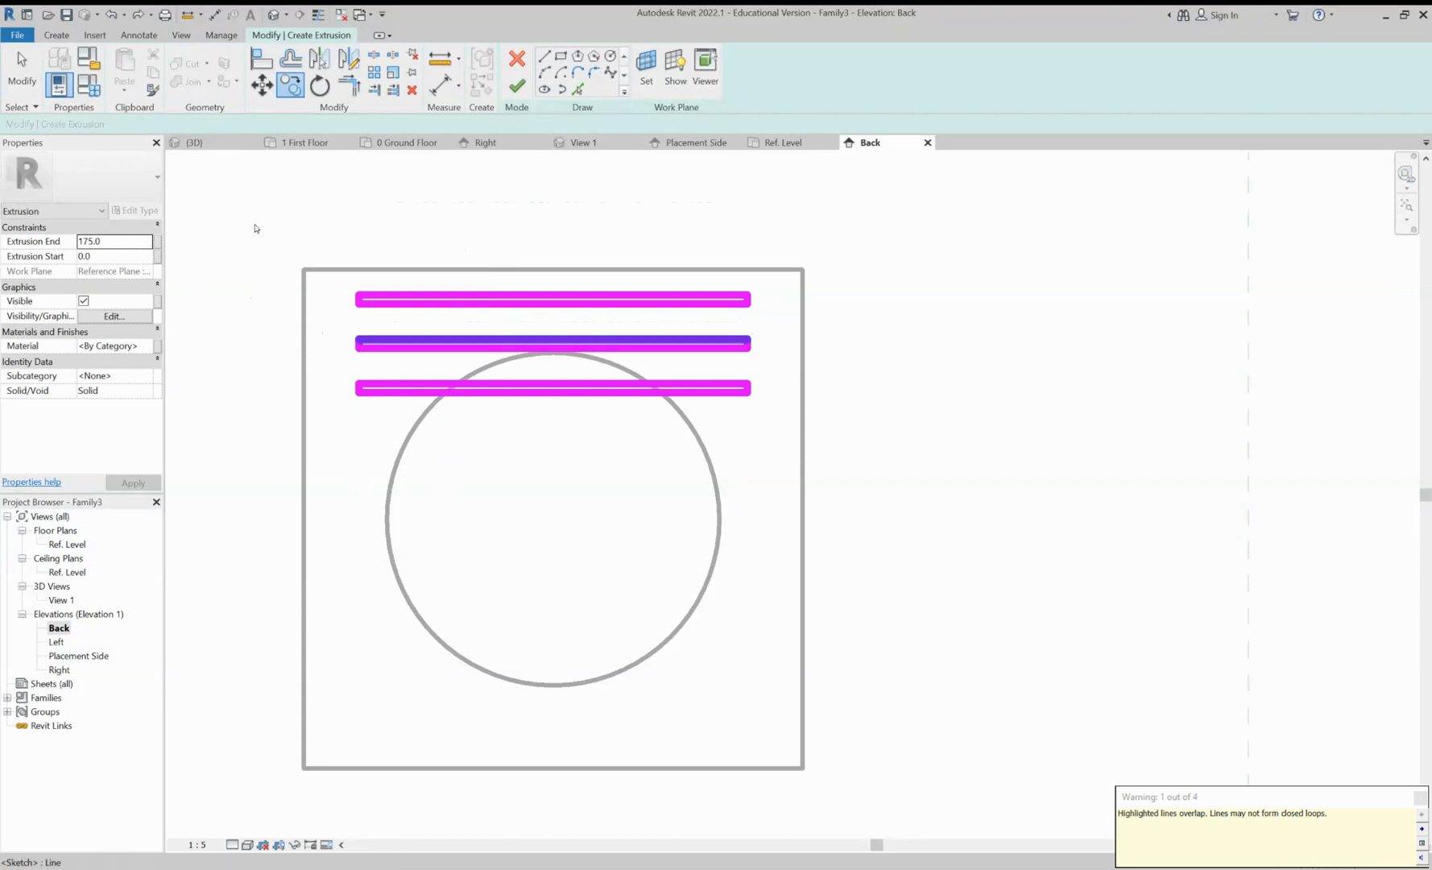
{"action": "key", "text": "Escape"}
{"action": "key", "text": "ctrl+z"}
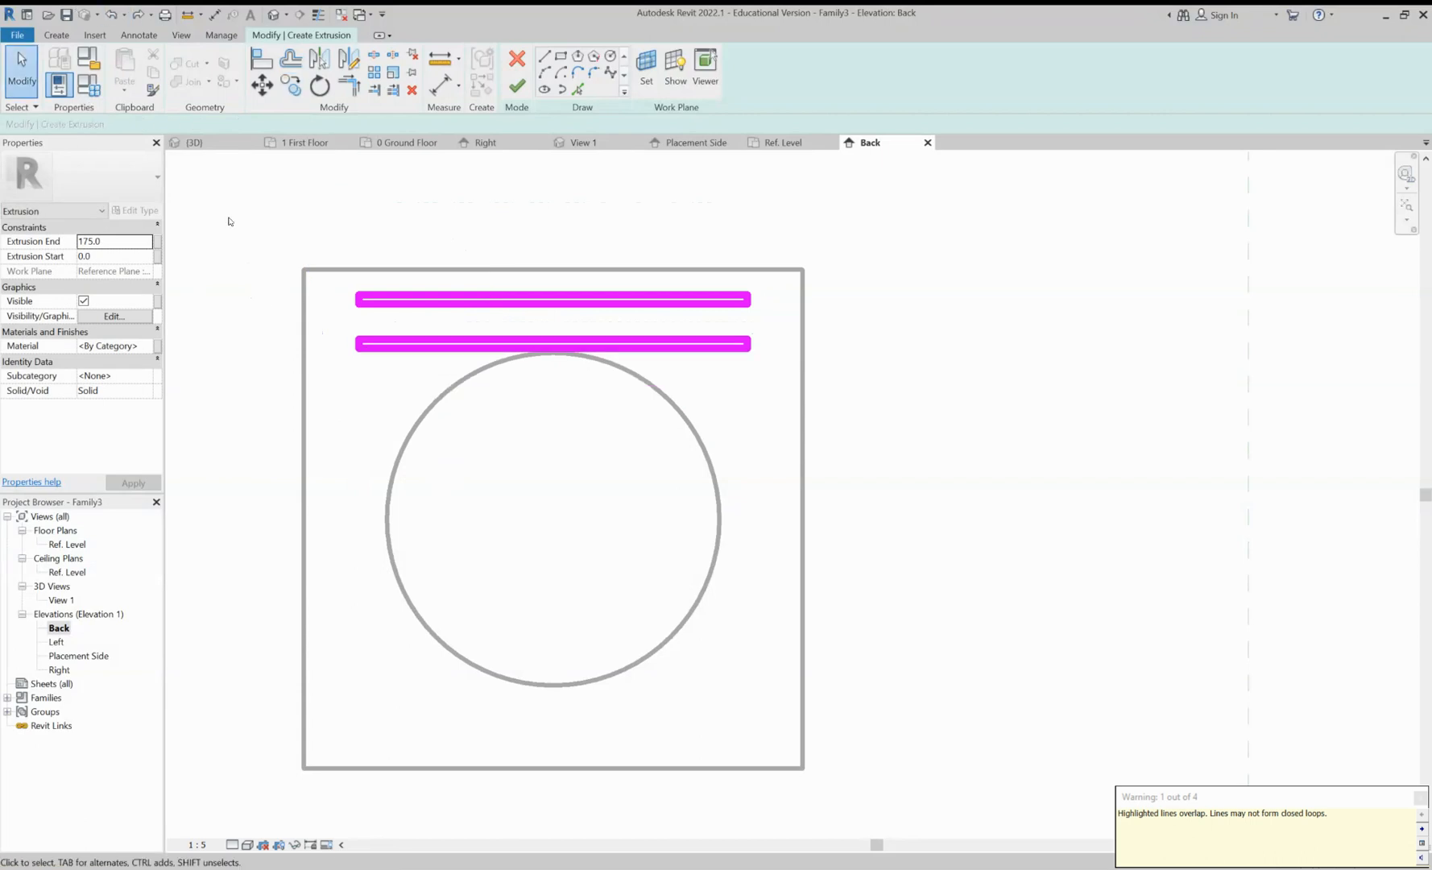
Copy the second slat rectangle downward nine times at 20 mm spacing, filling the plate down to its lower edge
{"action": "left_click_drag", "start_coordinate": [331, 320], "coordinate": [746, 372]}
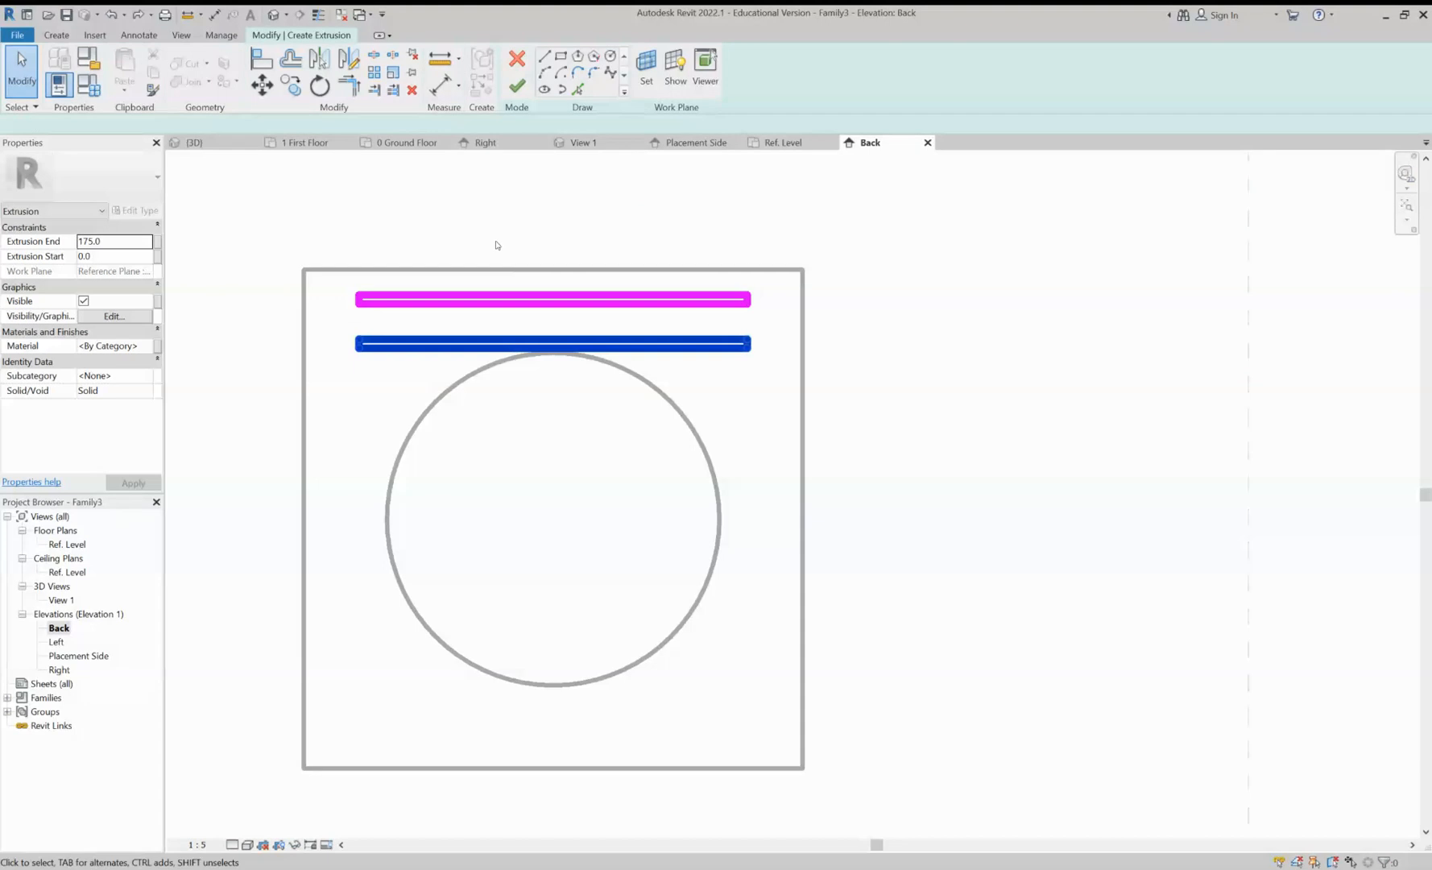
{"action": "key", "text": "c"}
{"action": "key", "text": "o"}
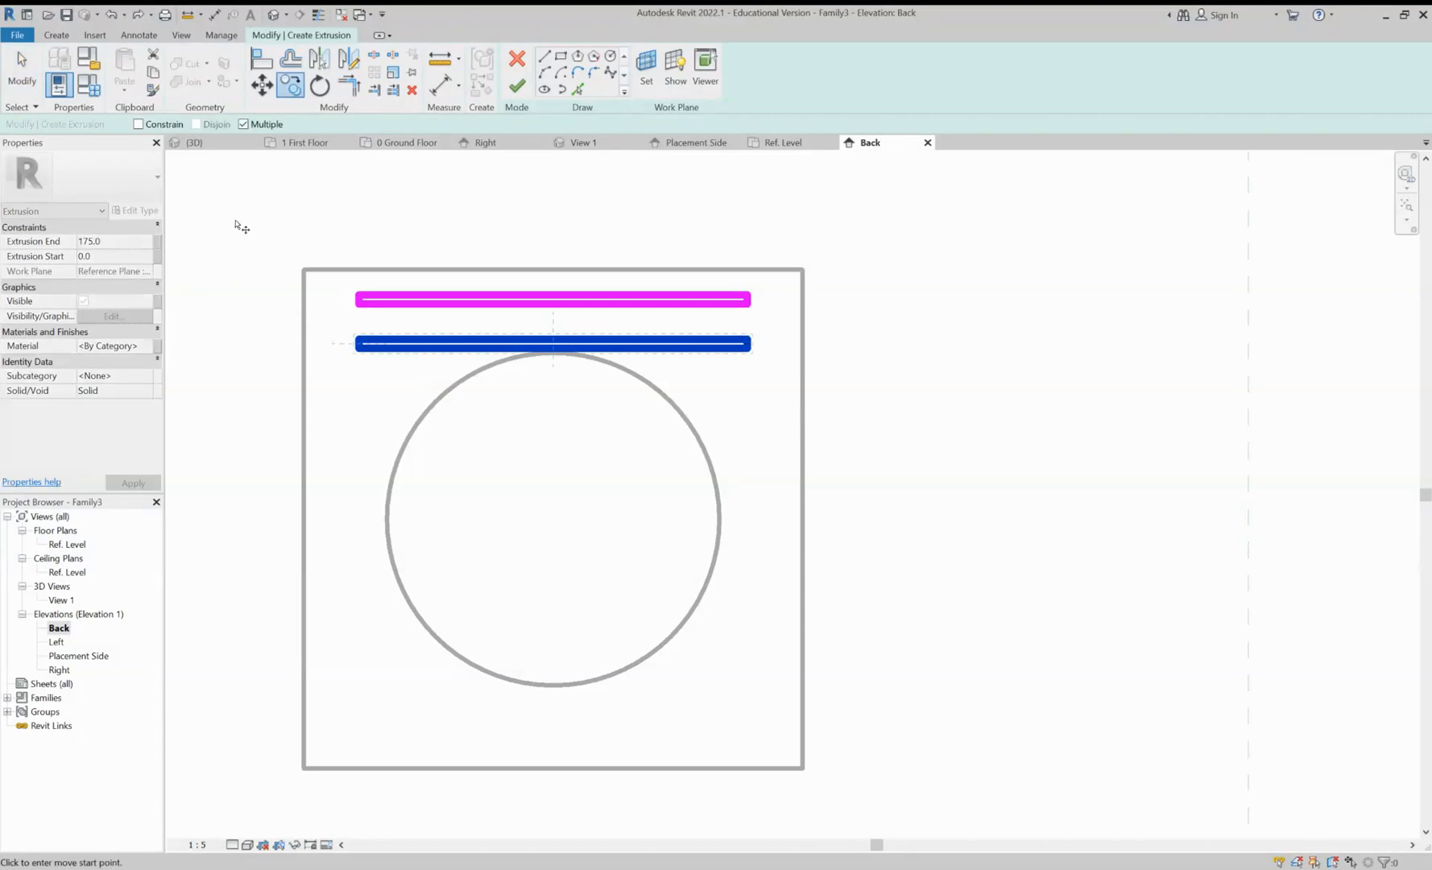
{"action": "left_click", "coordinate": [359, 339]}
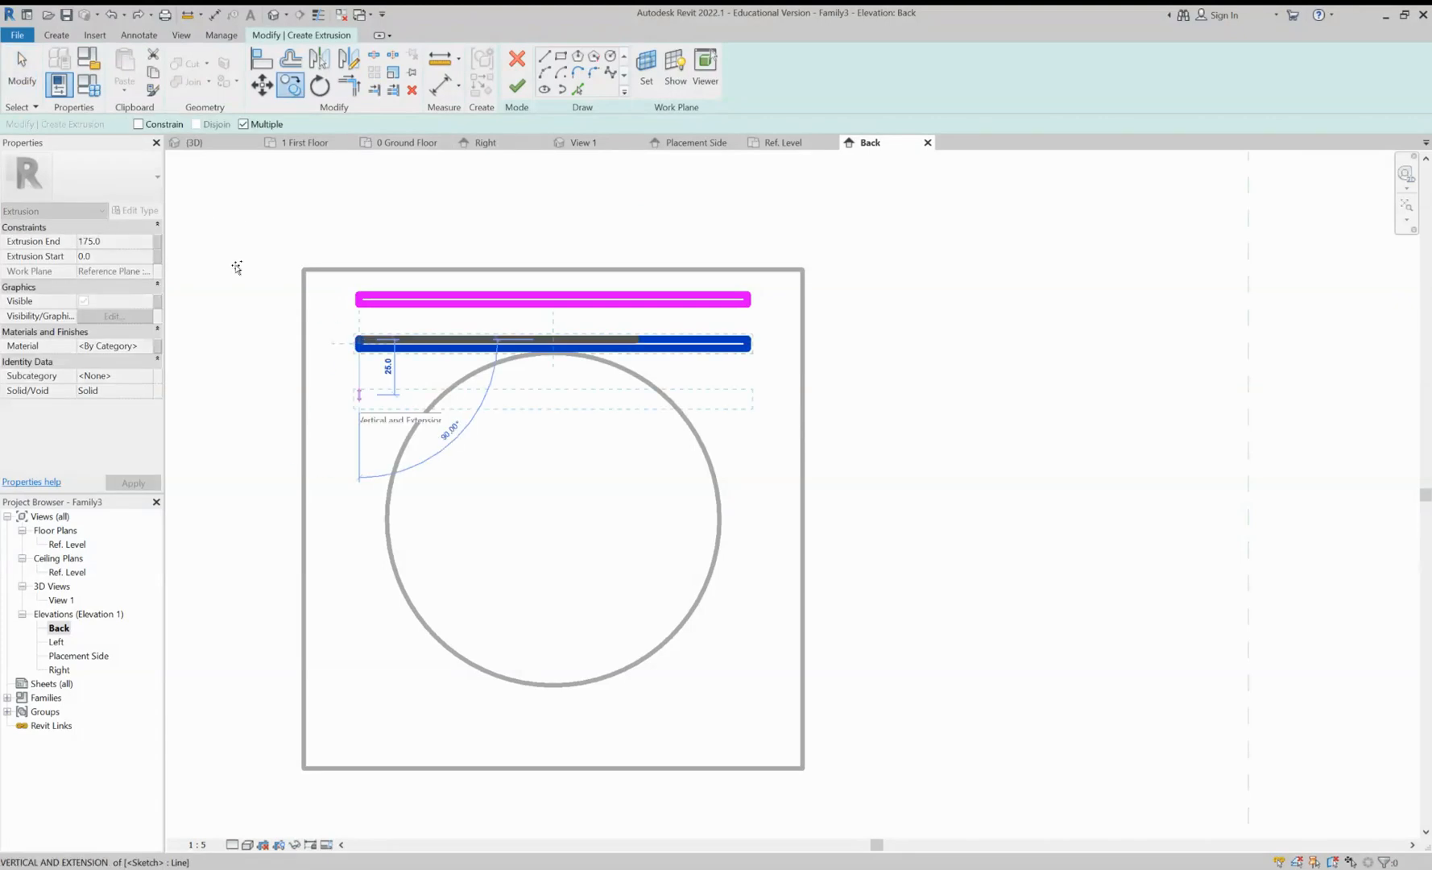
{"action": "type", "text": "20"}
{"action": "key", "text": "Return"}
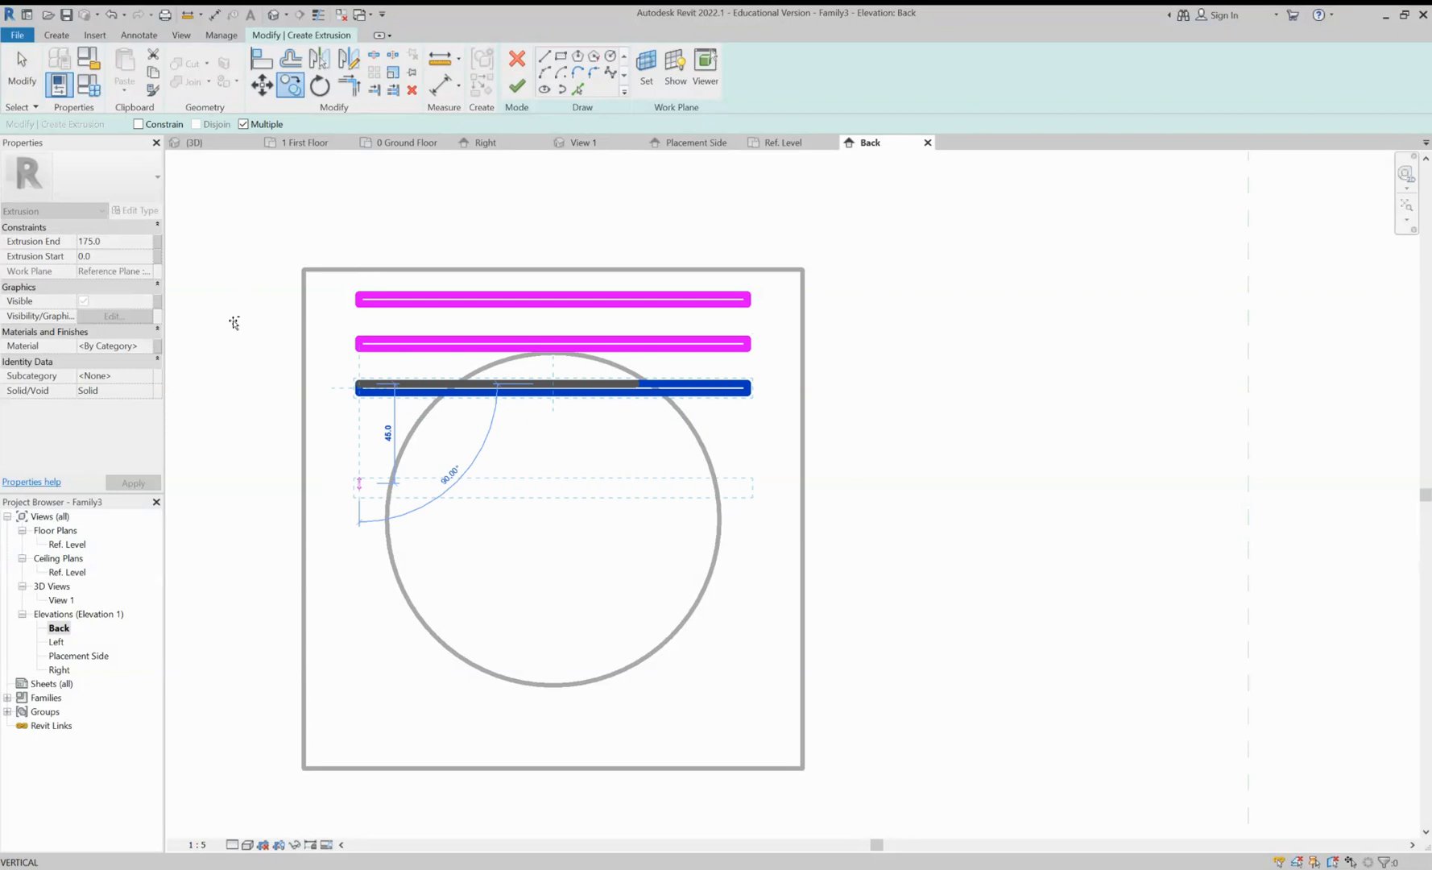
{"action": "type", "text": "20"}
{"action": "key", "text": "Return"}
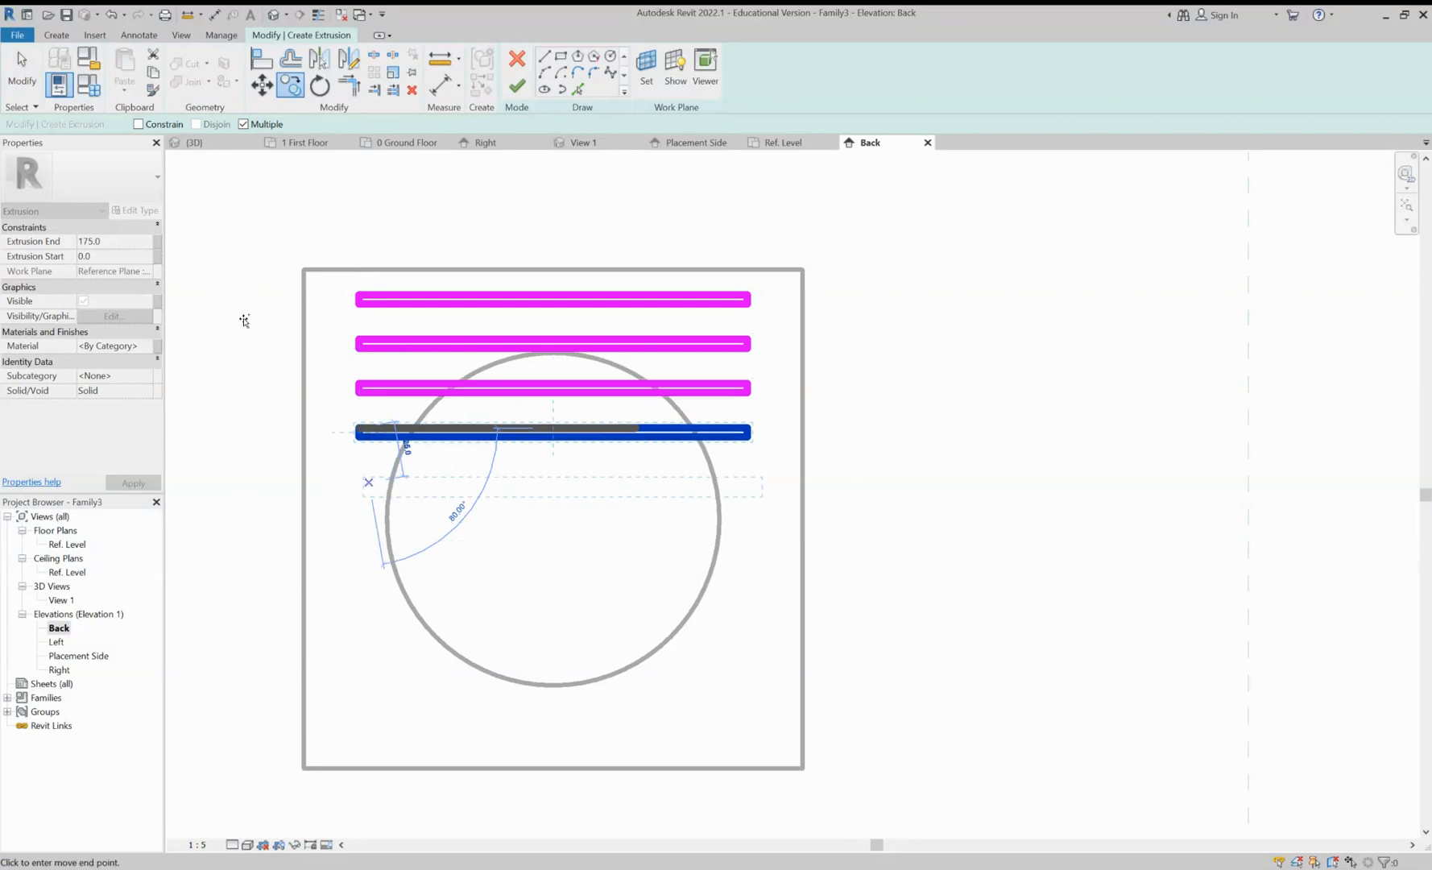
{"action": "type", "text": "20"}
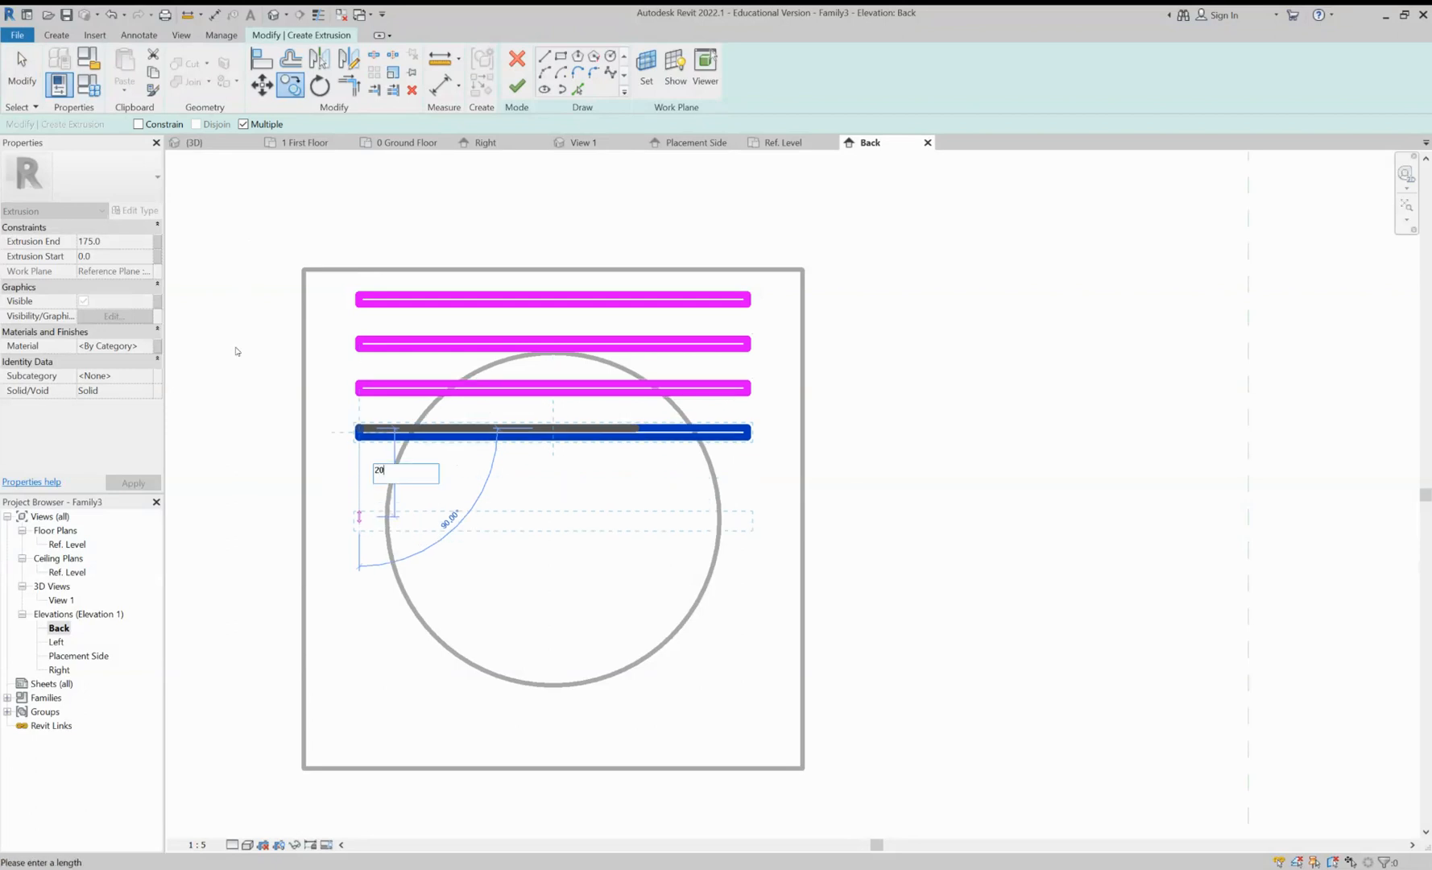
{"action": "key", "text": "Return"}
{"action": "type", "text": "20"}
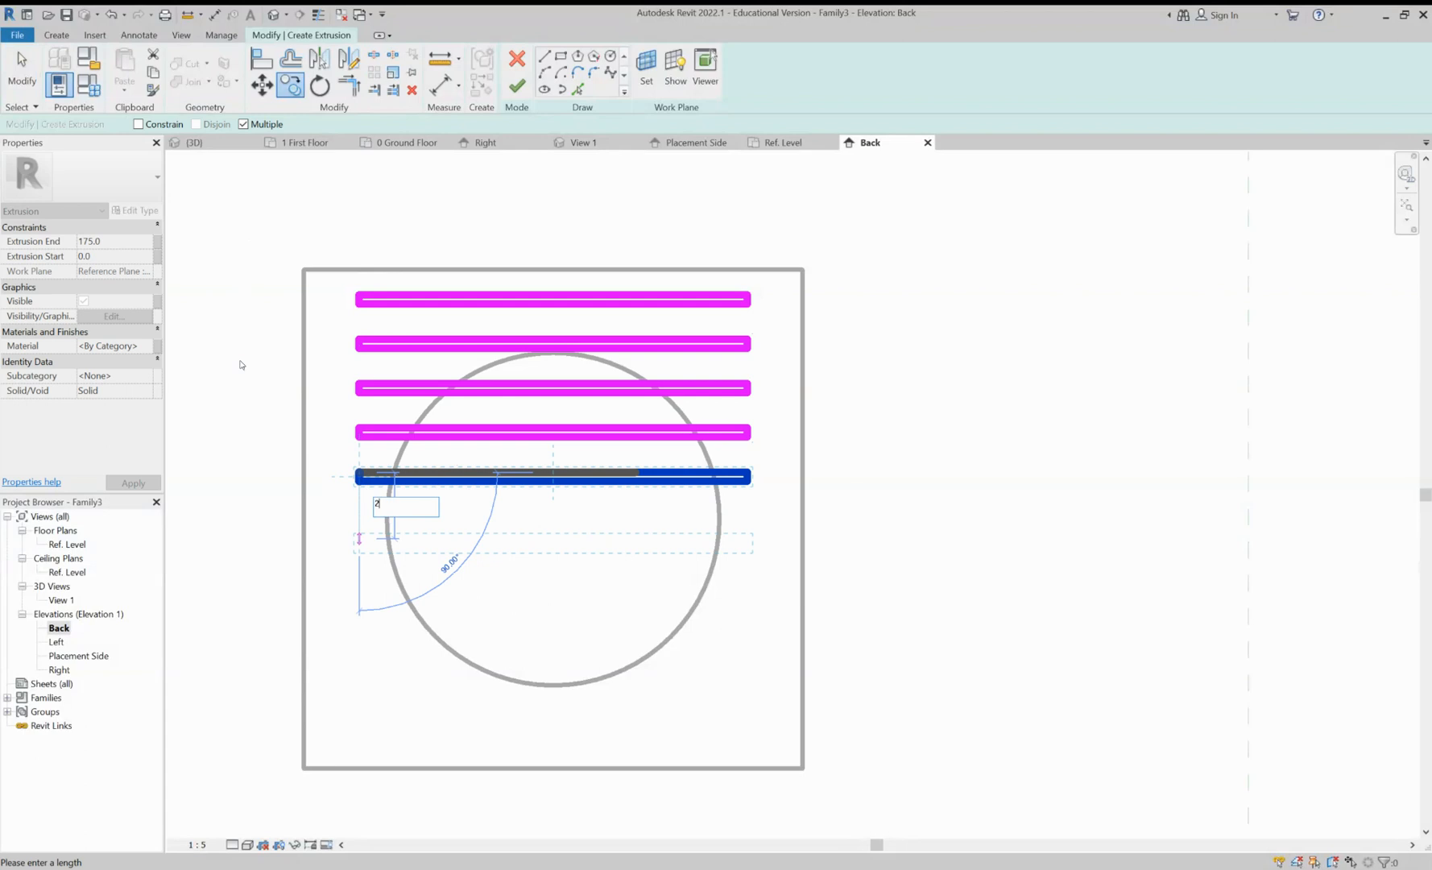
{"action": "key", "text": "Return"}
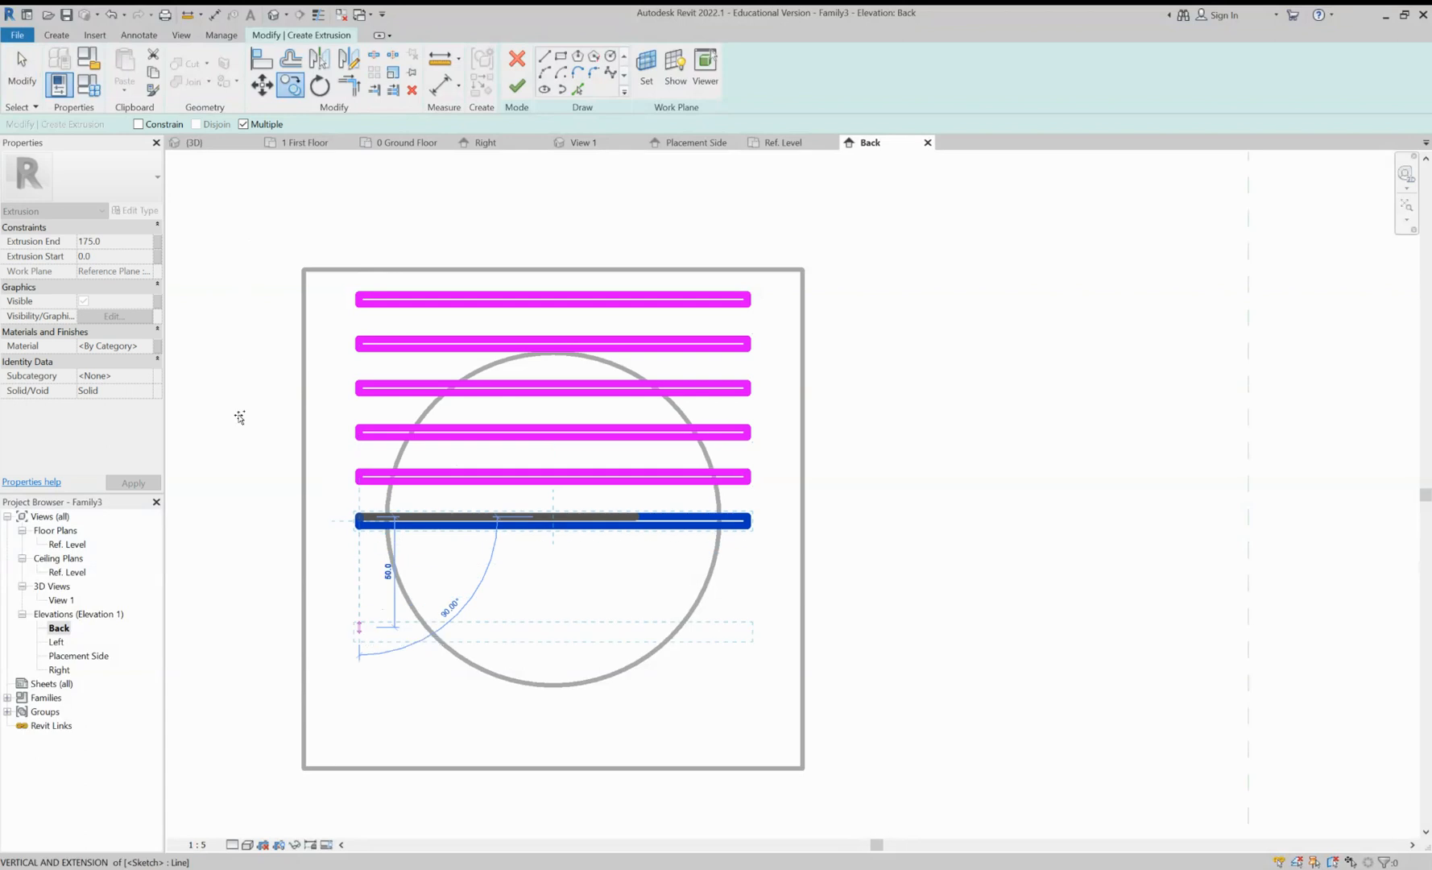
{"action": "type", "text": "20"}
{"action": "key", "text": "Return"}
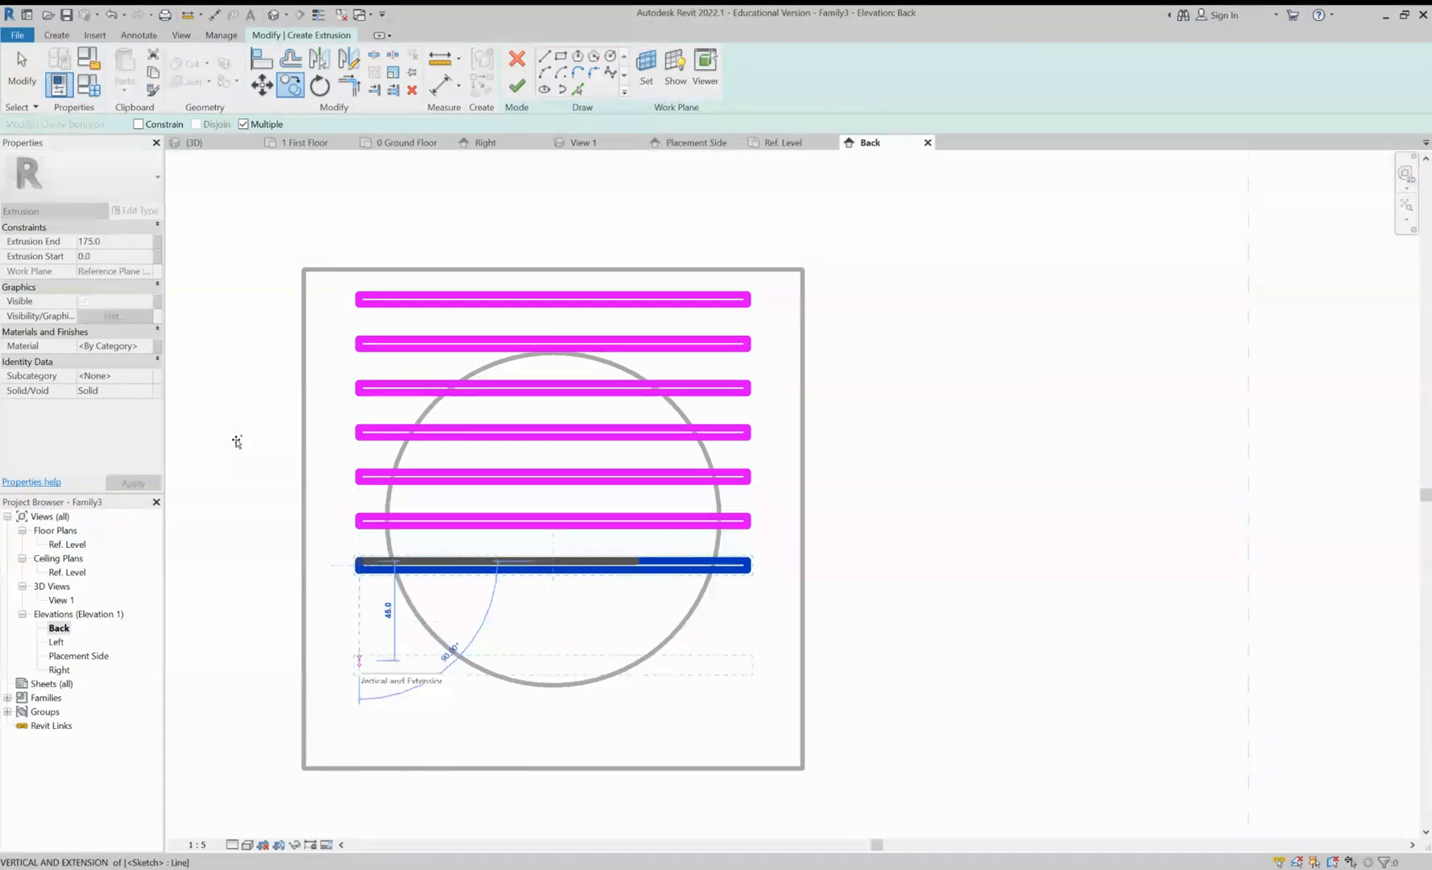
{"action": "type", "text": "20"}
{"action": "key", "text": "Return"}
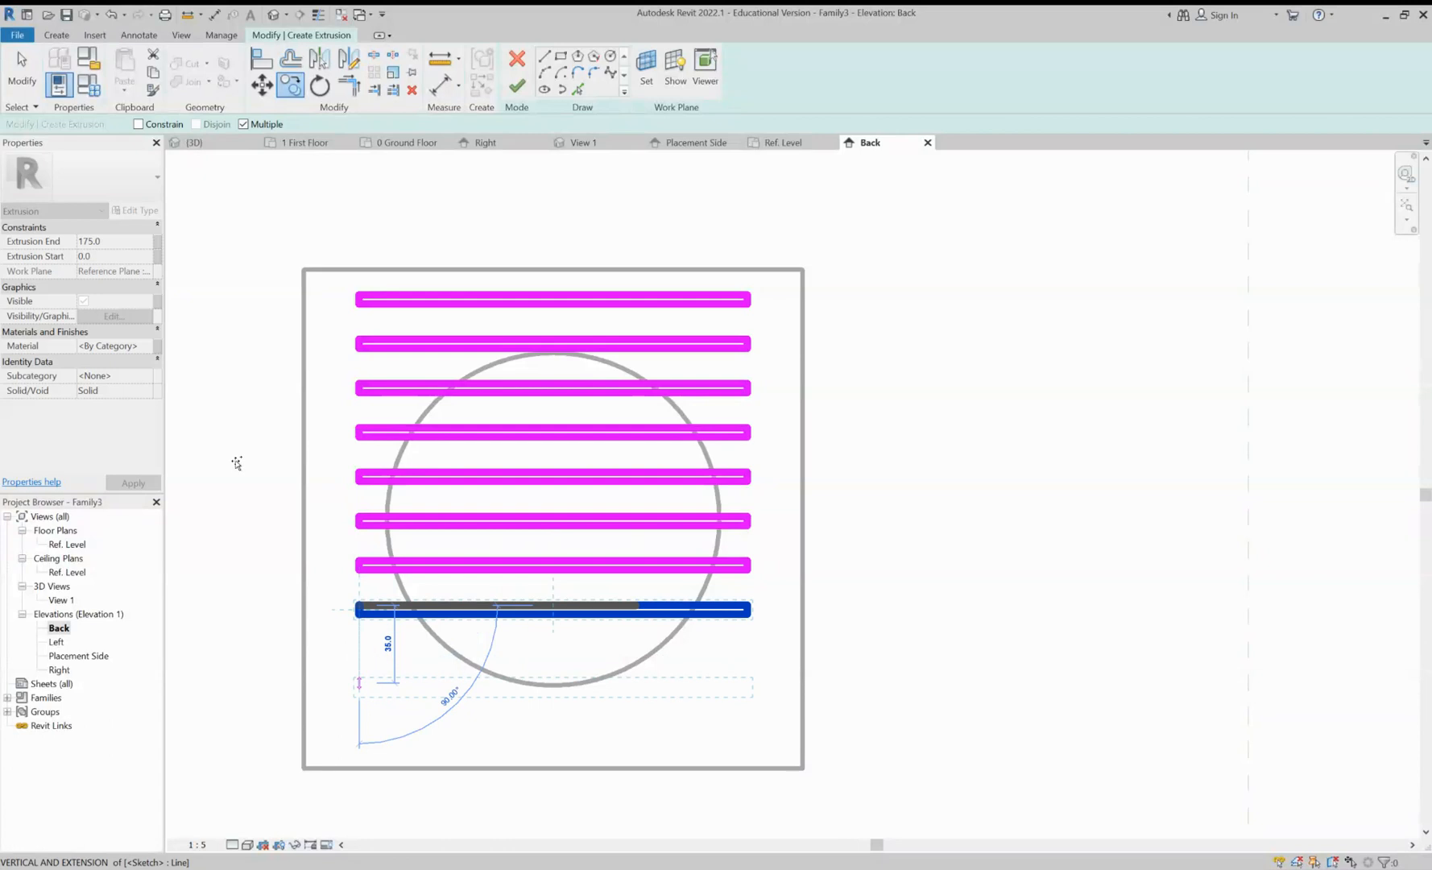
{"action": "type", "text": "20"}
{"action": "key", "text": "Return"}
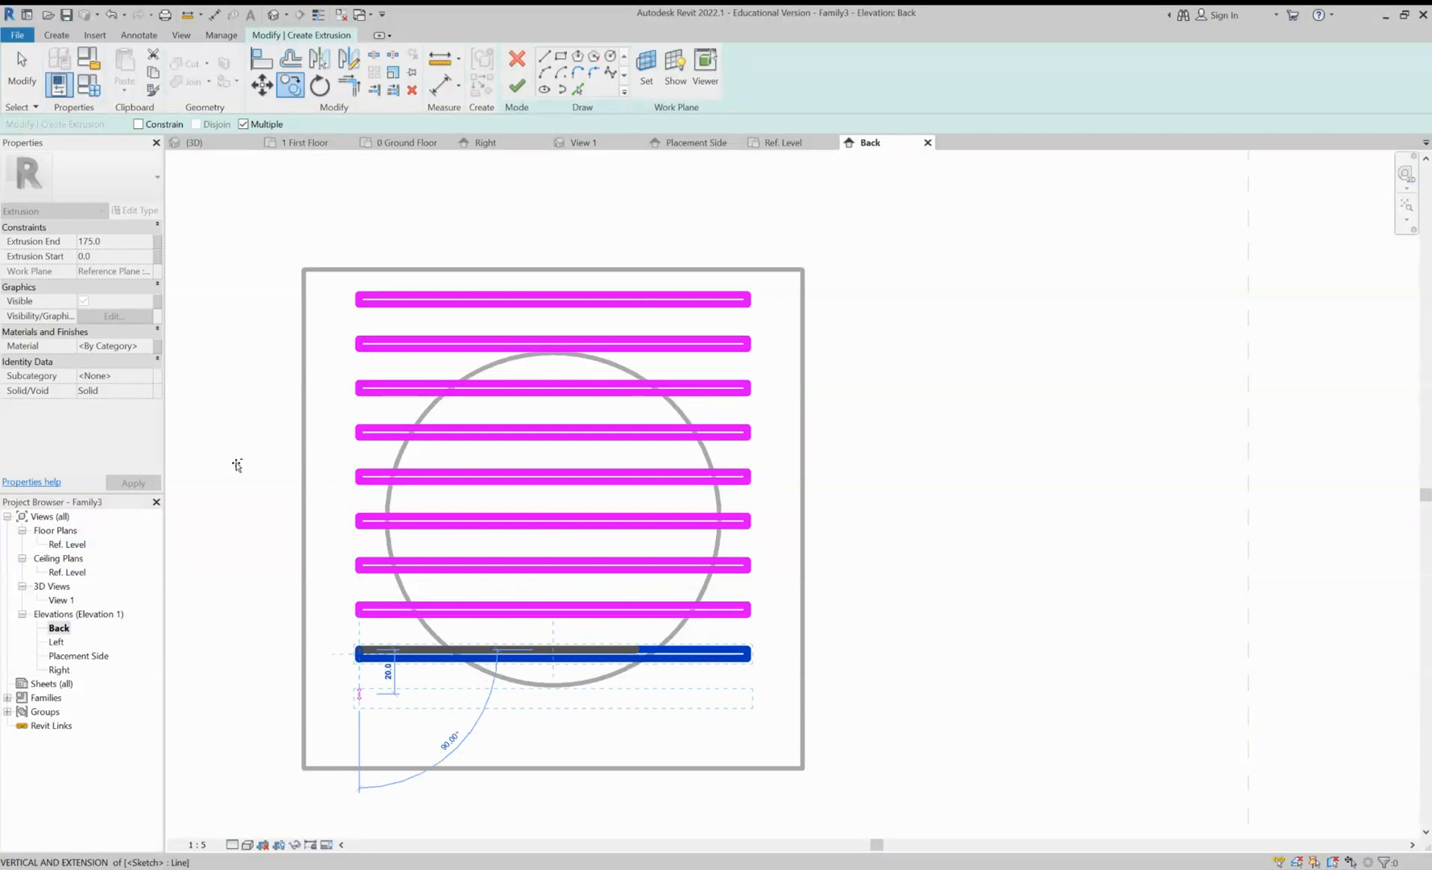
{"action": "type", "text": "2"}
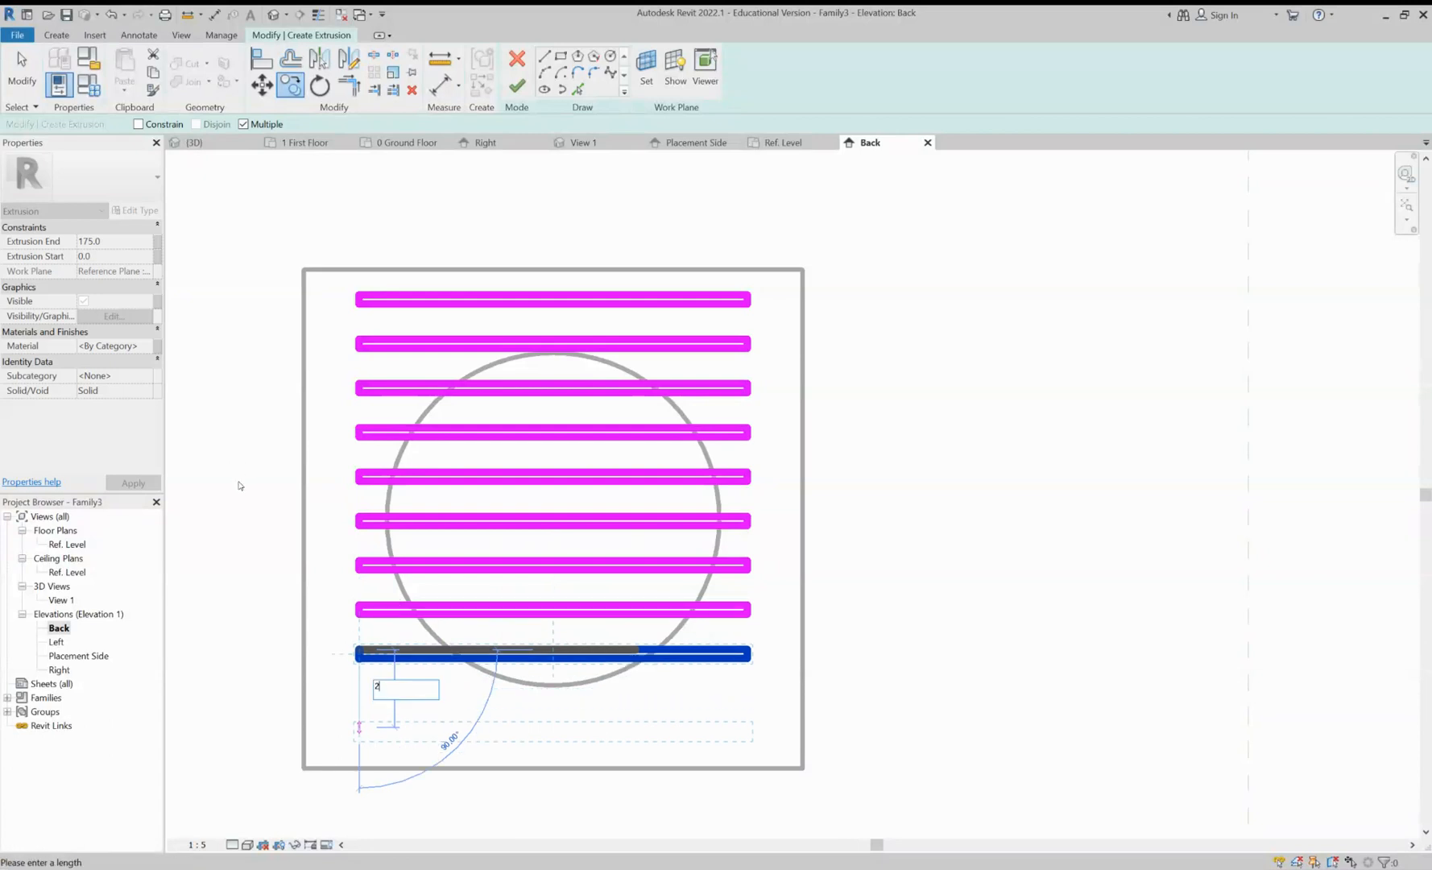
{"action": "type", "text": "0"}
{"action": "key", "text": "Return"}
{"action": "type", "text": "2"}
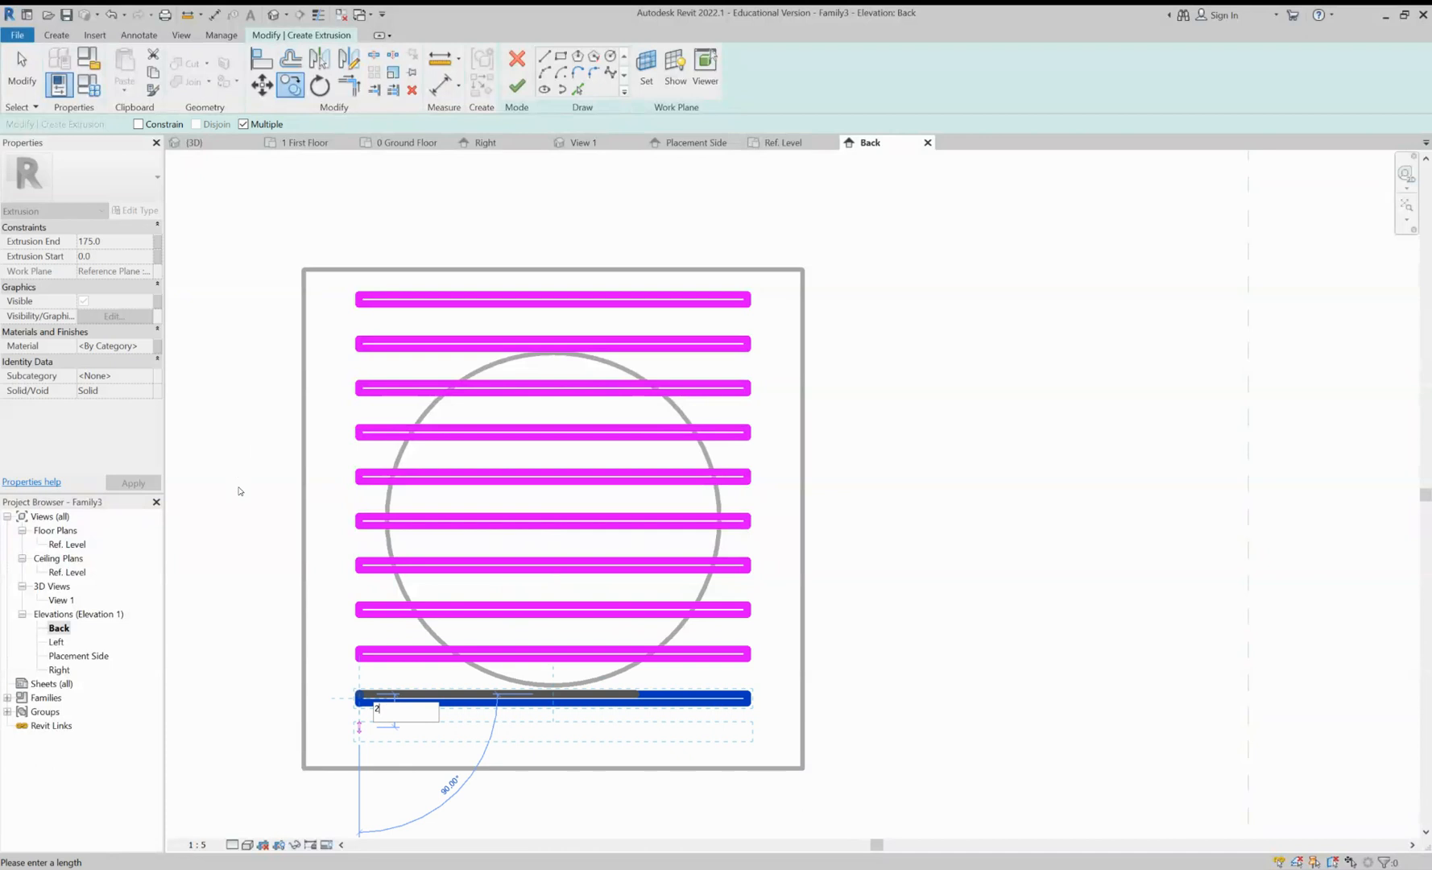
{"action": "type", "text": "0"}
{"action": "key", "text": "Return"}
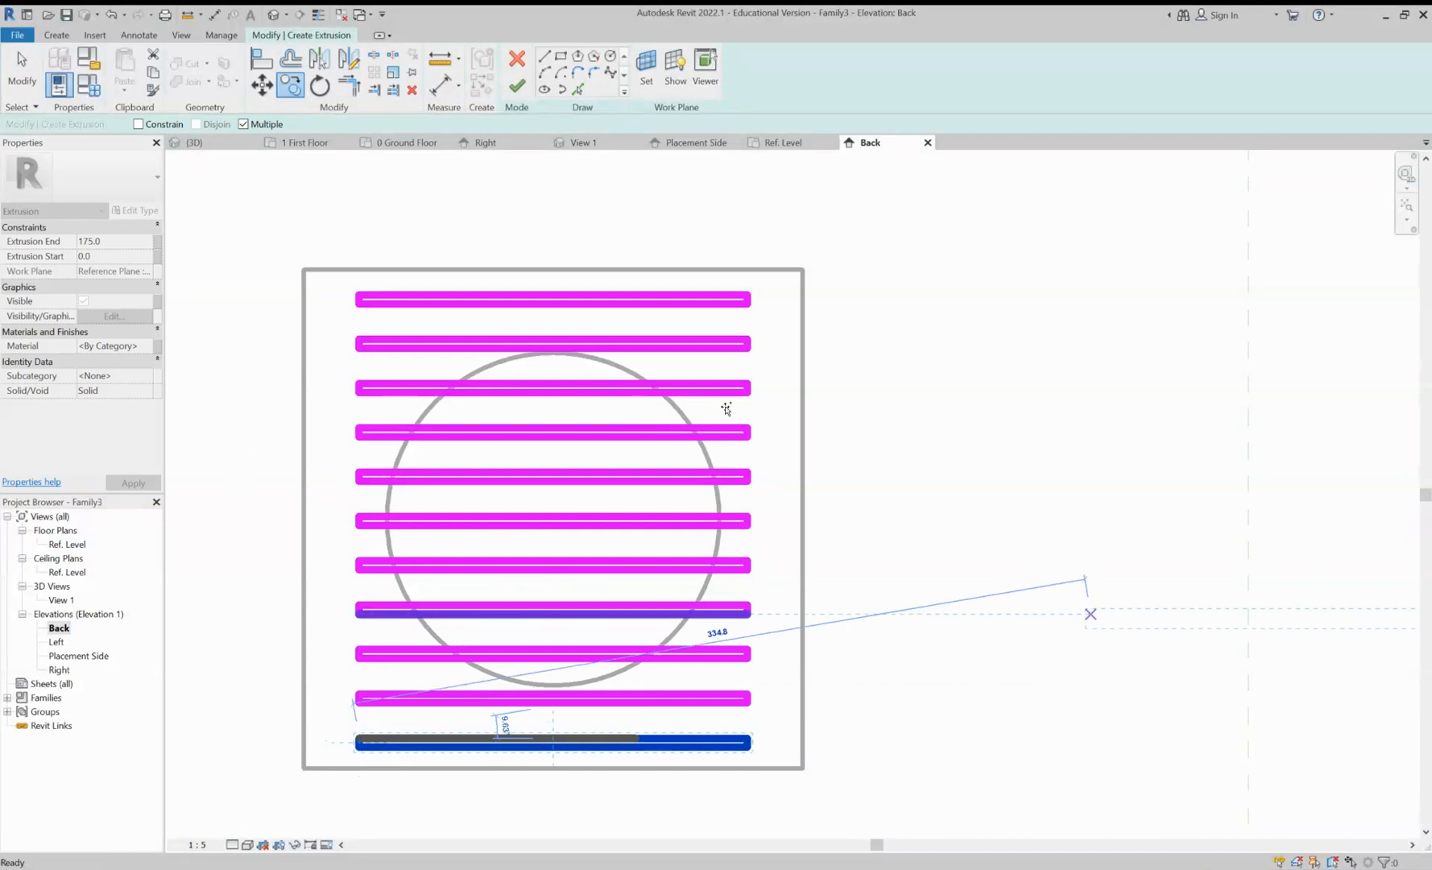
{"action": "key", "text": "Escape"}
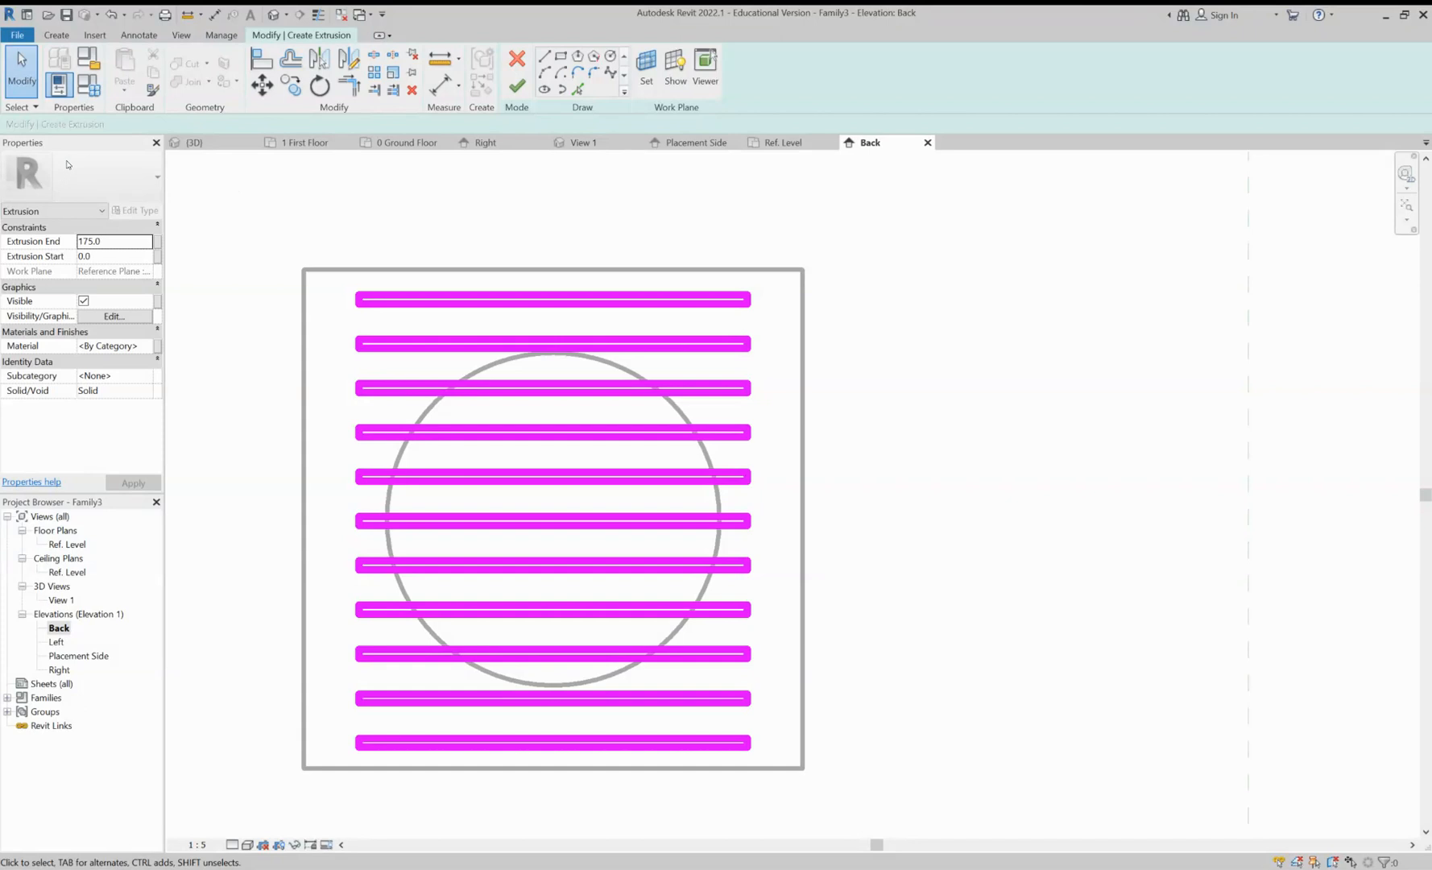
Set the slat extrusion's start to 200 and end to 205 mm, and finish the sketch
{"action": "key", "text": "Tab"}
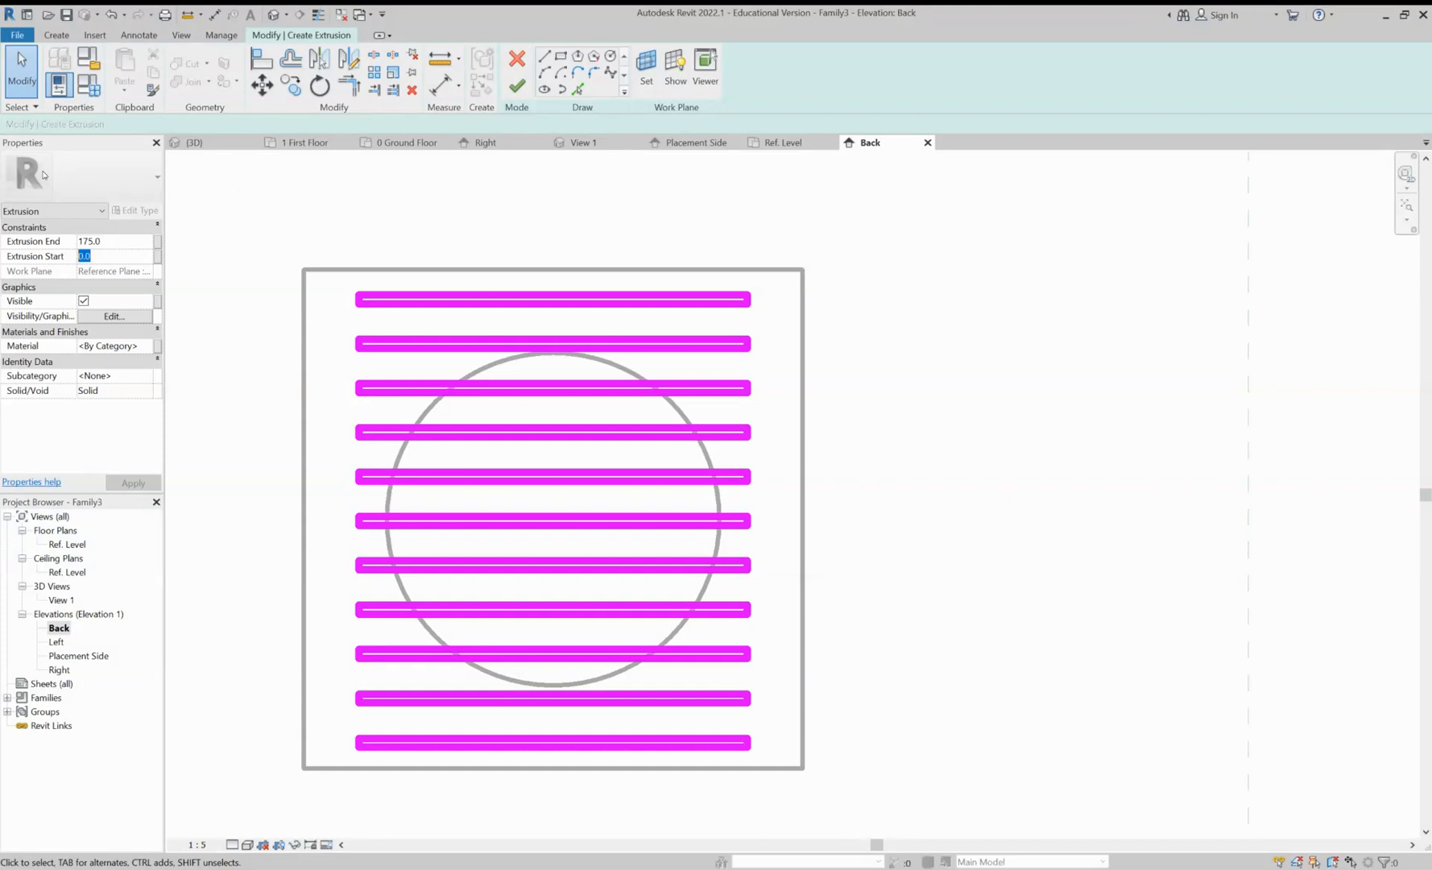
{"action": "type", "text": "200"}
{"action": "key", "text": "shift+Tab"}
{"action": "type", "text": "20"}
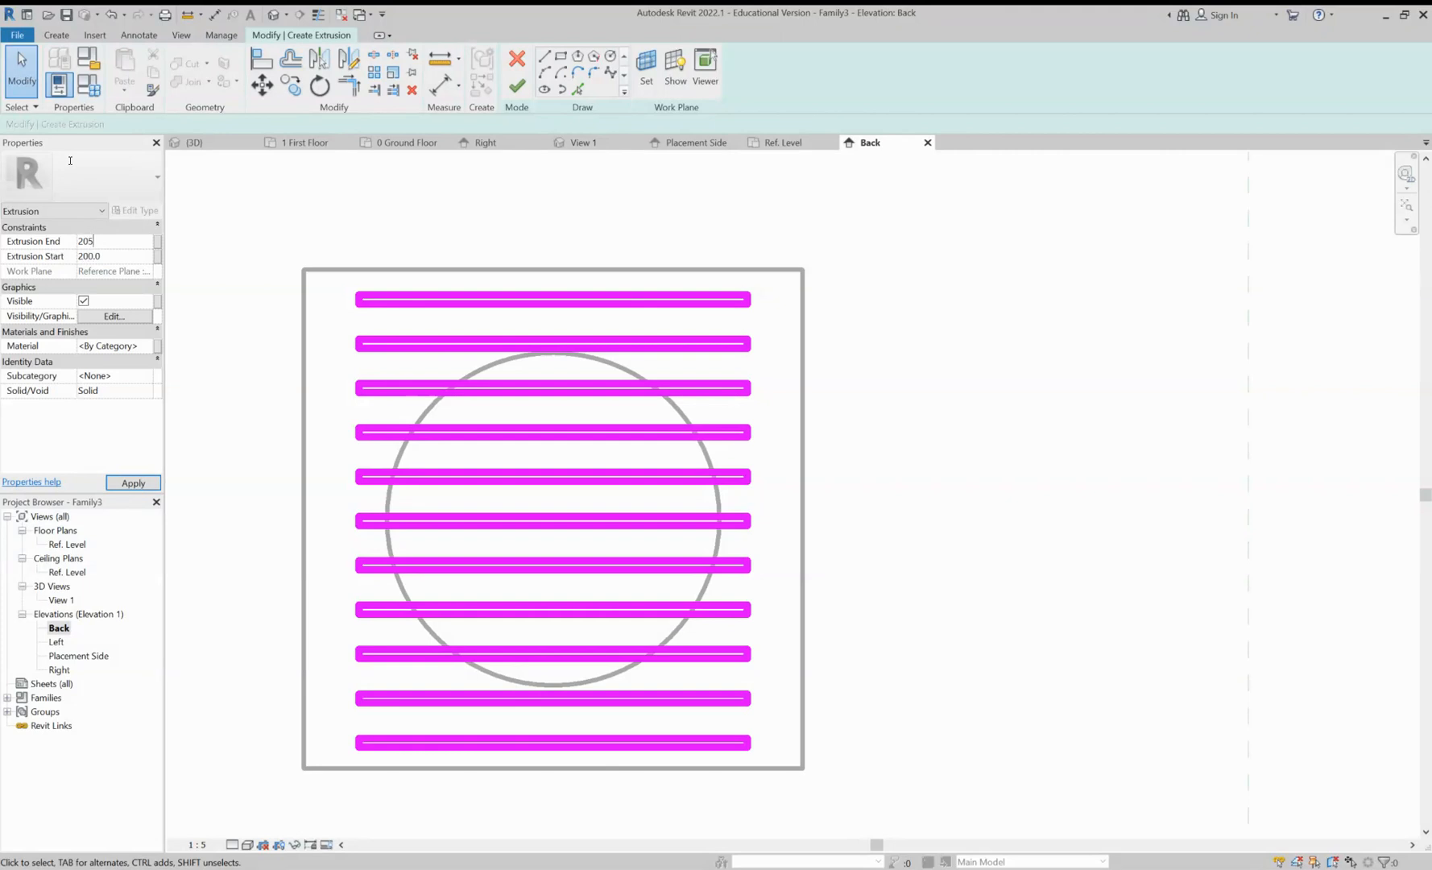
{"action": "key", "text": "Return"}
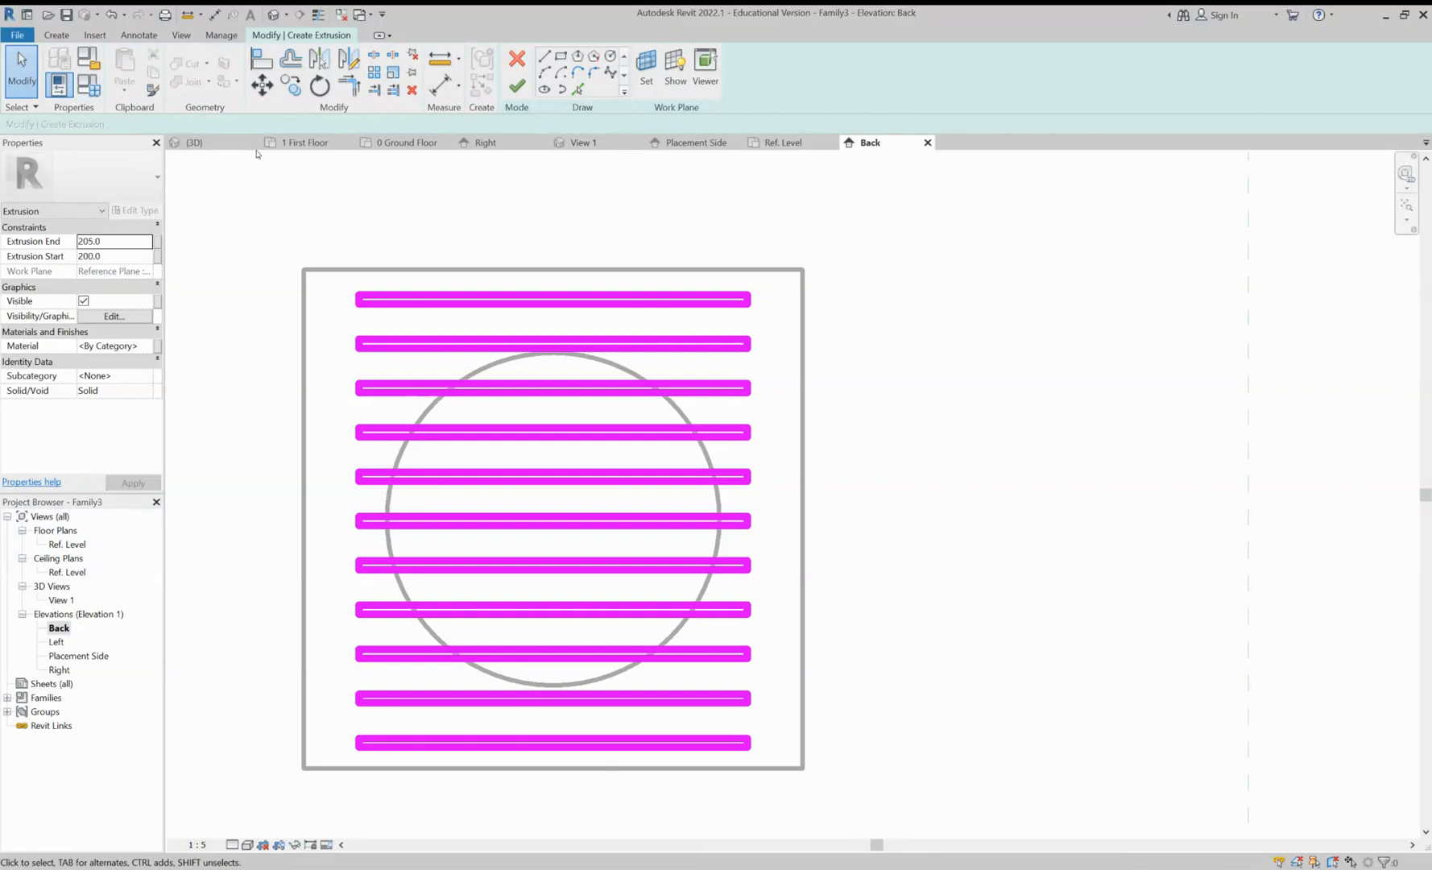
{"action": "left_click", "coordinate": [516, 86]}
{"action": "left_click", "coordinate": [642, 280]}
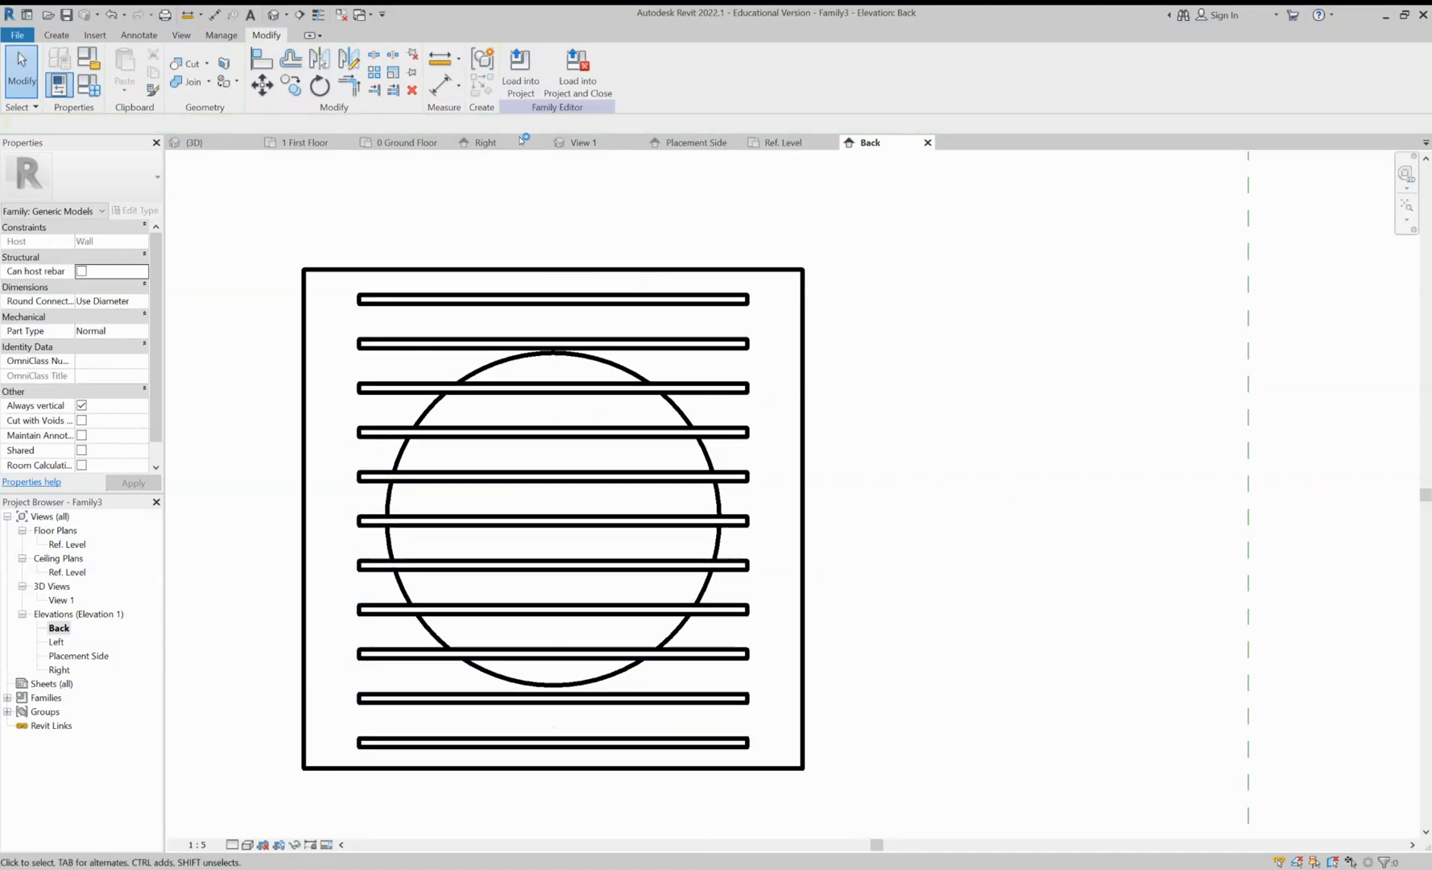
Show the vent in 3D view View 1 and select the slat extrusion on the plate's face
{"action": "left_click", "coordinate": [583, 143]}
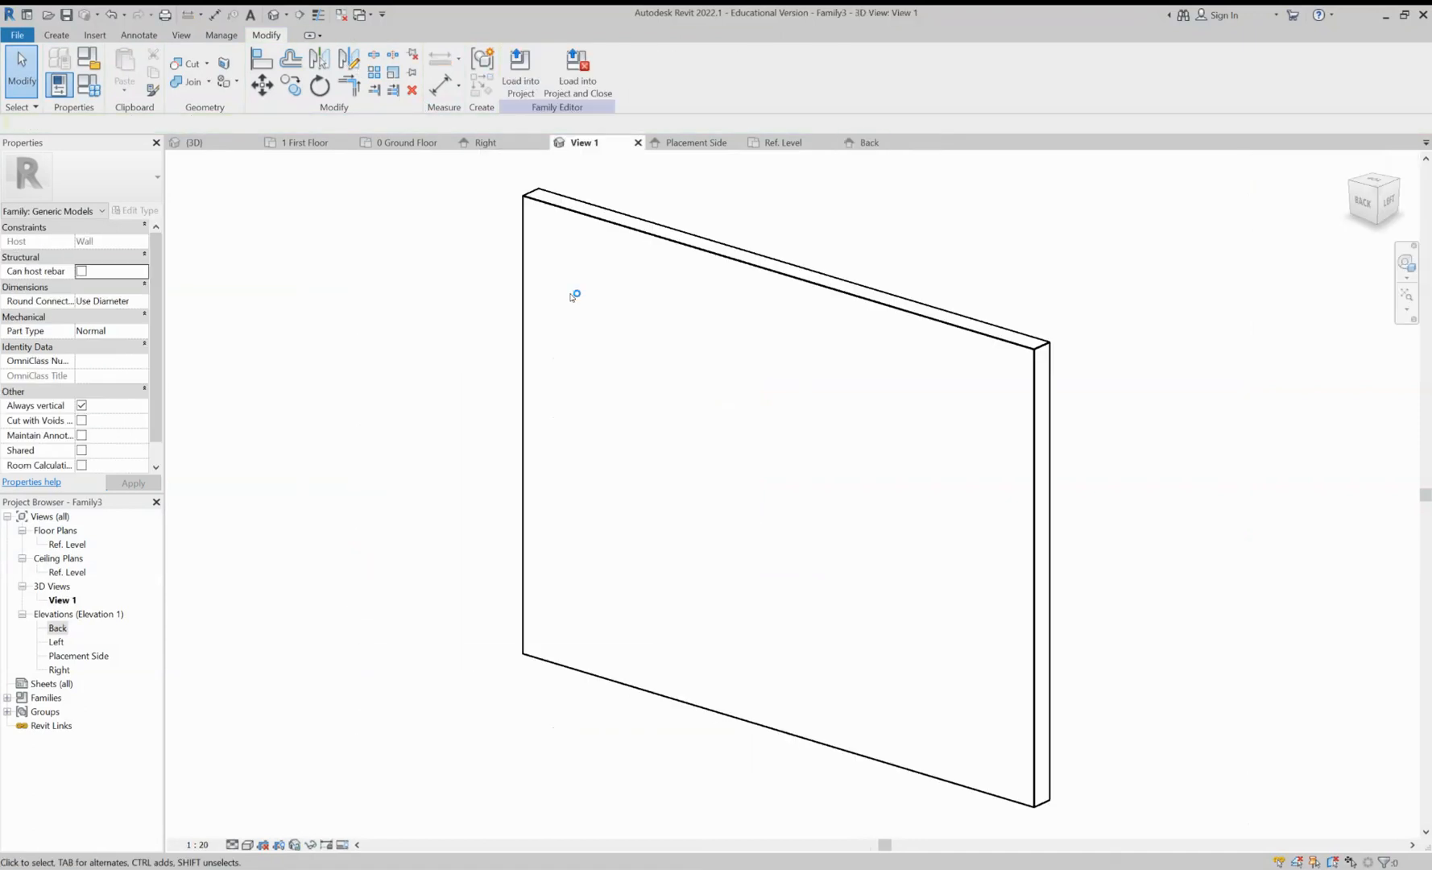
{"action": "middle_click_drag", "start_coordinate": [639, 371], "coordinate": [334, 320], "text": "shift"}
{"action": "scroll", "coordinate": [812, 483], "scroll_direction": "up", "scroll_amount": 3}
{"action": "middle_click_drag", "start_coordinate": [560, 364], "coordinate": [598, 380], "text": "shift"}
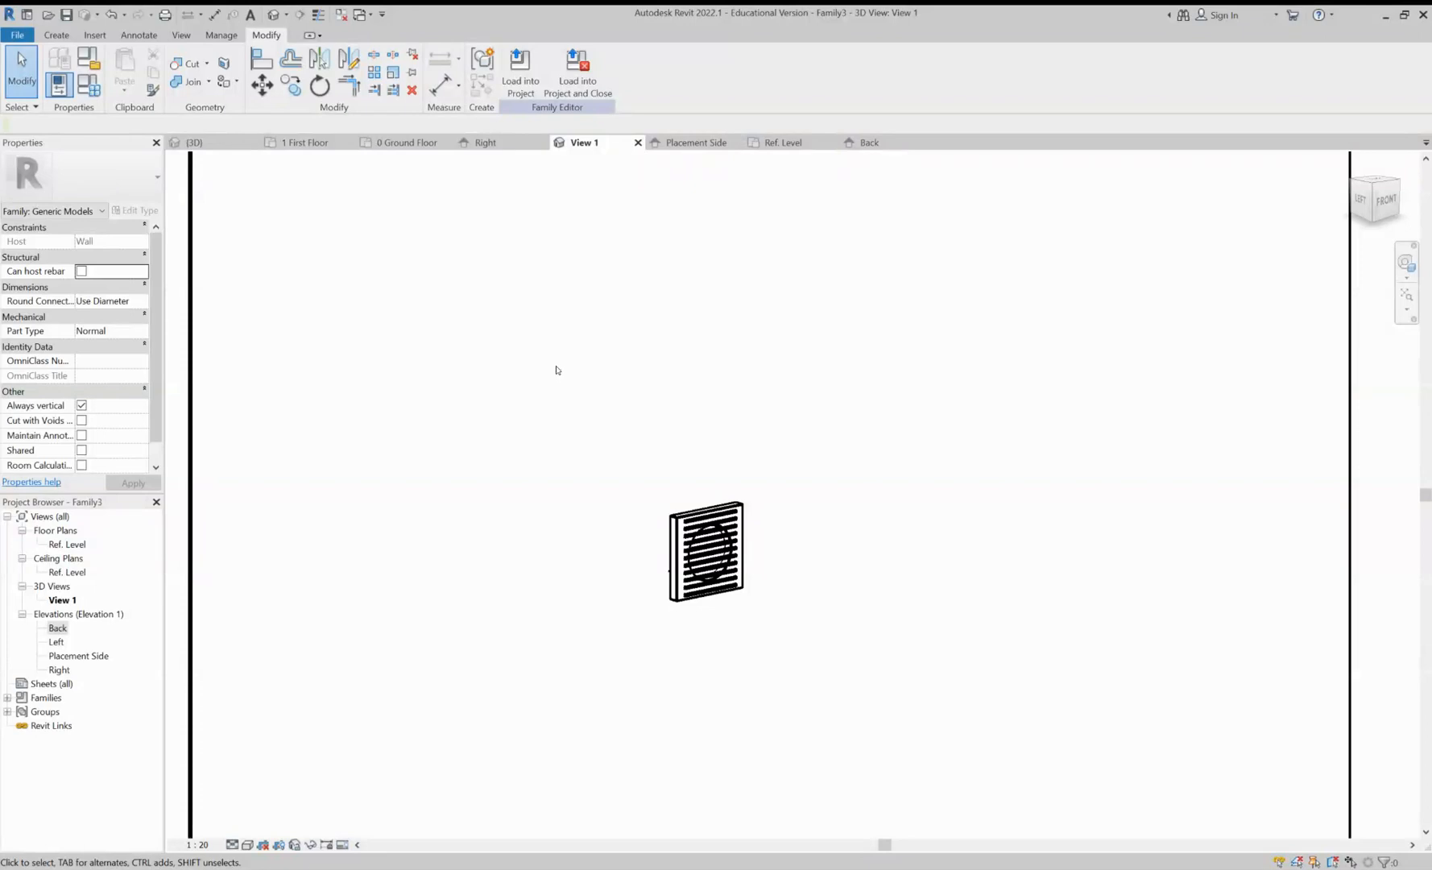
{"action": "scroll", "coordinate": [557, 370], "scroll_direction": "down", "scroll_amount": 2}
{"action": "mouse_move", "coordinate": [556, 369]}
{"action": "middle_mouse_down", "text": "shift"}
{"action": "mouse_move", "coordinate": [521, 380]}
{"action": "mouse_move", "coordinate": [591, 389]}
{"action": "mouse_move", "coordinate": [569, 377]}
{"action": "middle_mouse_up", "text": "shift"}
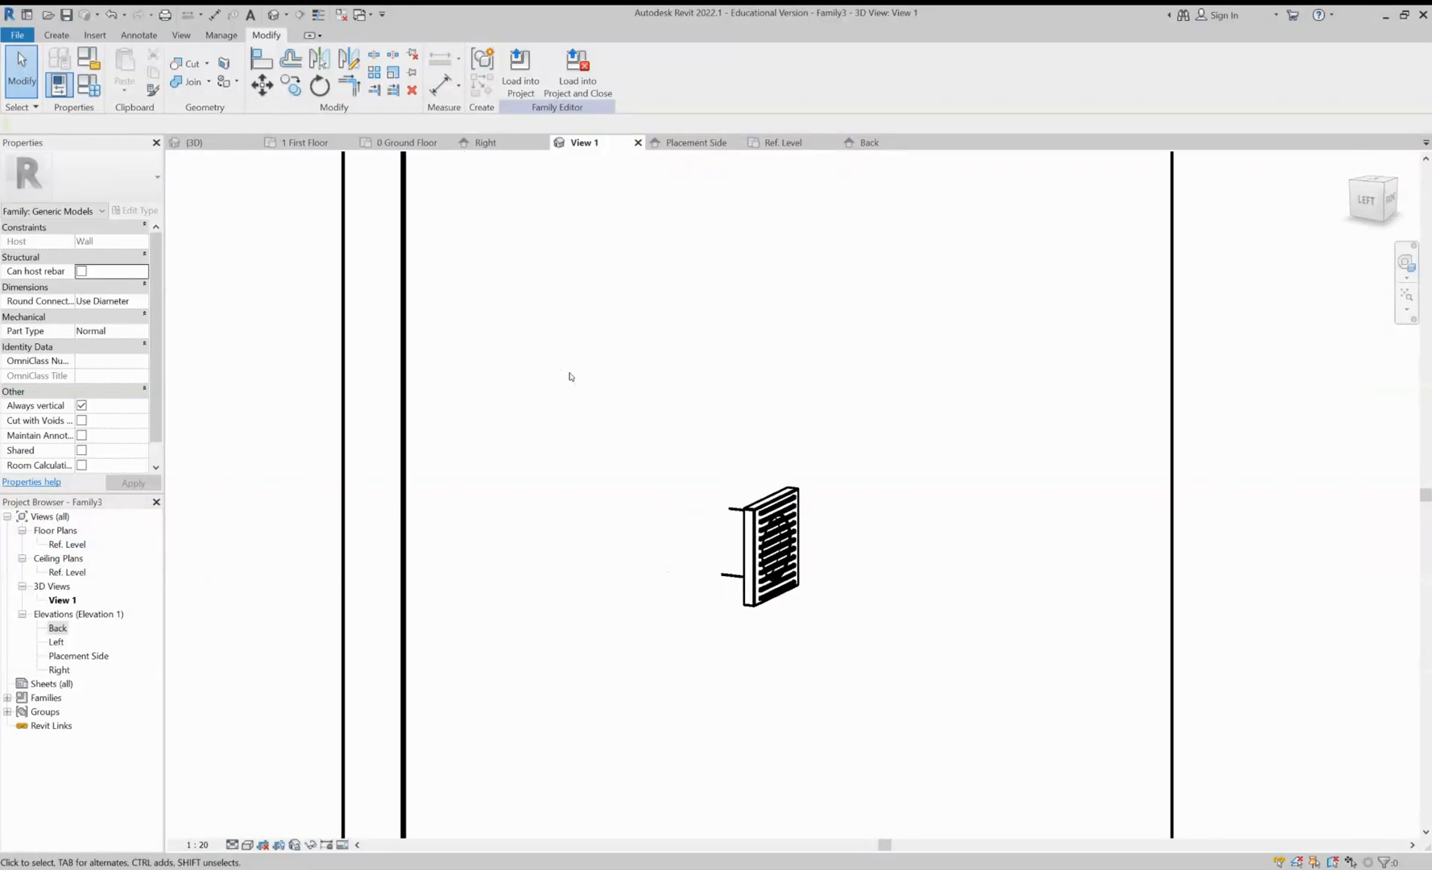
{"action": "left_click", "coordinate": [514, 343]}
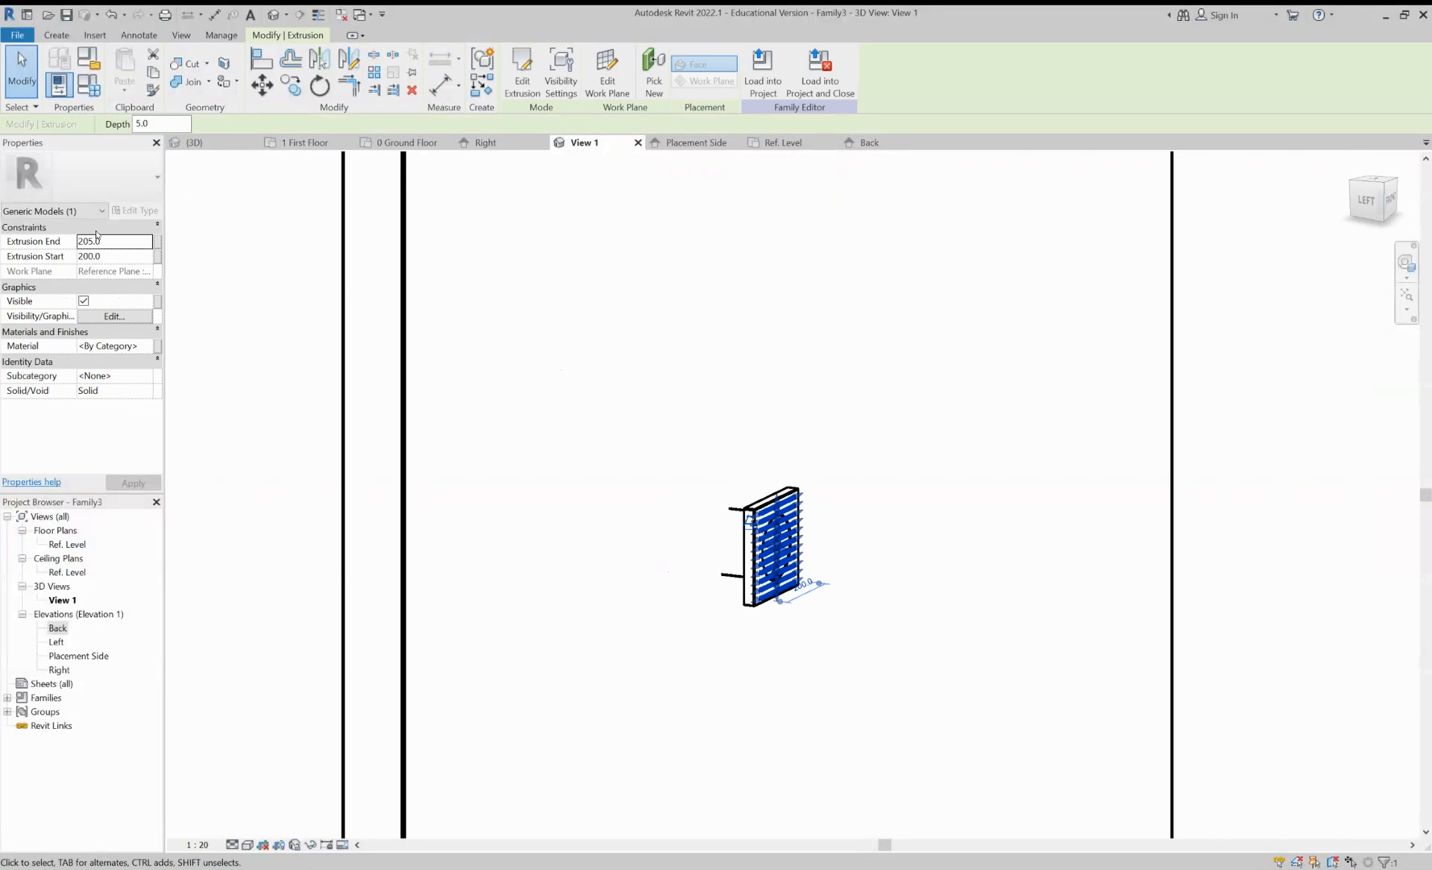
Add Plastic, Opaque White from the AEC materials to the project materials for the slat extrusion
{"action": "left_click", "coordinate": [114, 345]}
{"action": "left_click", "coordinate": [148, 346]}
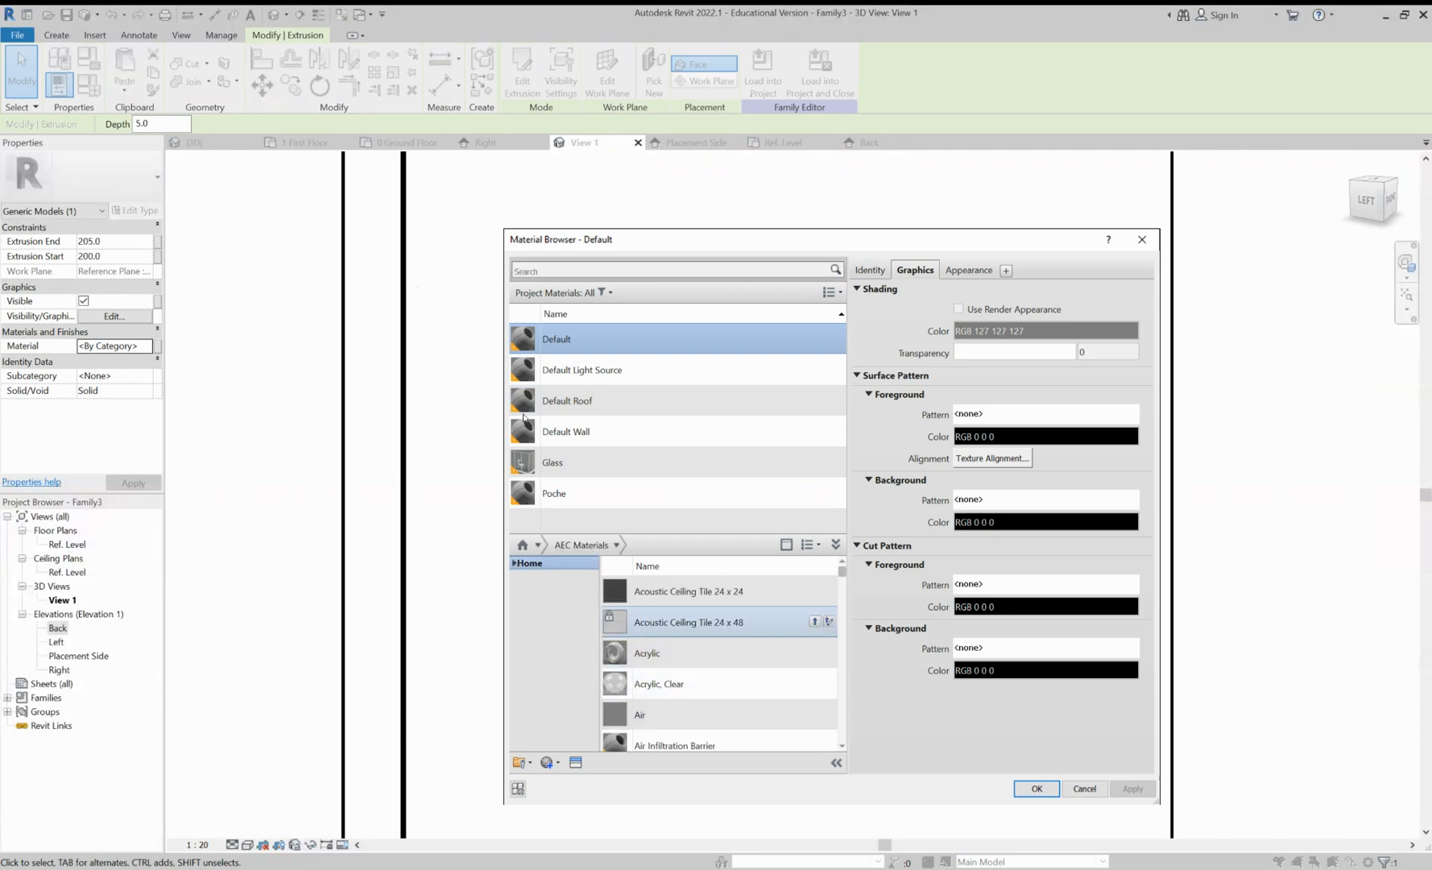
{"action": "left_click_drag", "start_coordinate": [842, 571], "coordinate": [841, 669]}
{"action": "scroll", "coordinate": [716, 604], "scroll_direction": "down", "scroll_amount": 1}
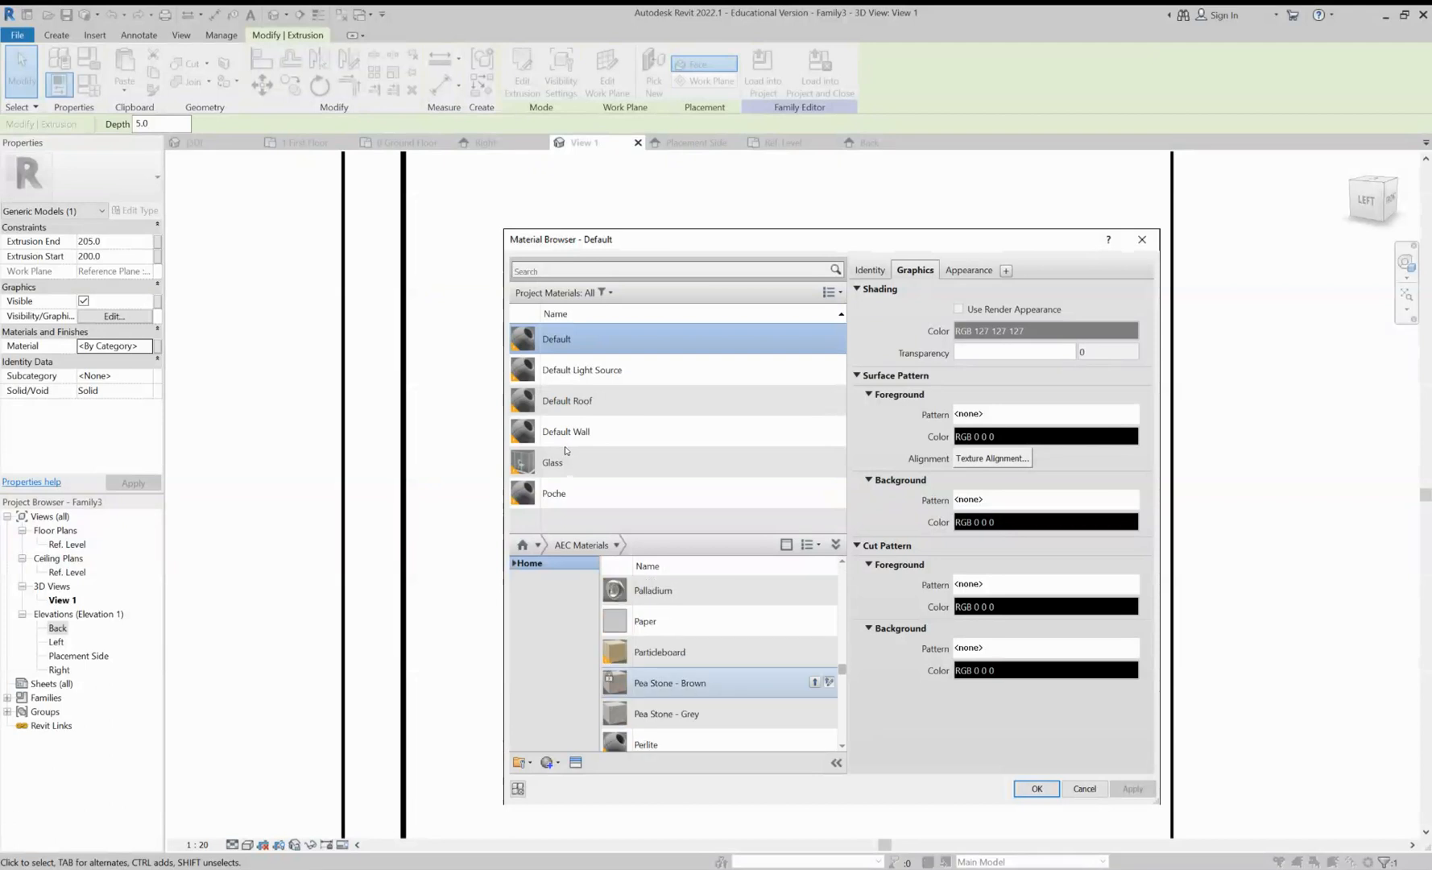
{"action": "scroll", "coordinate": [717, 699], "scroll_direction": "down", "scroll_amount": 2}
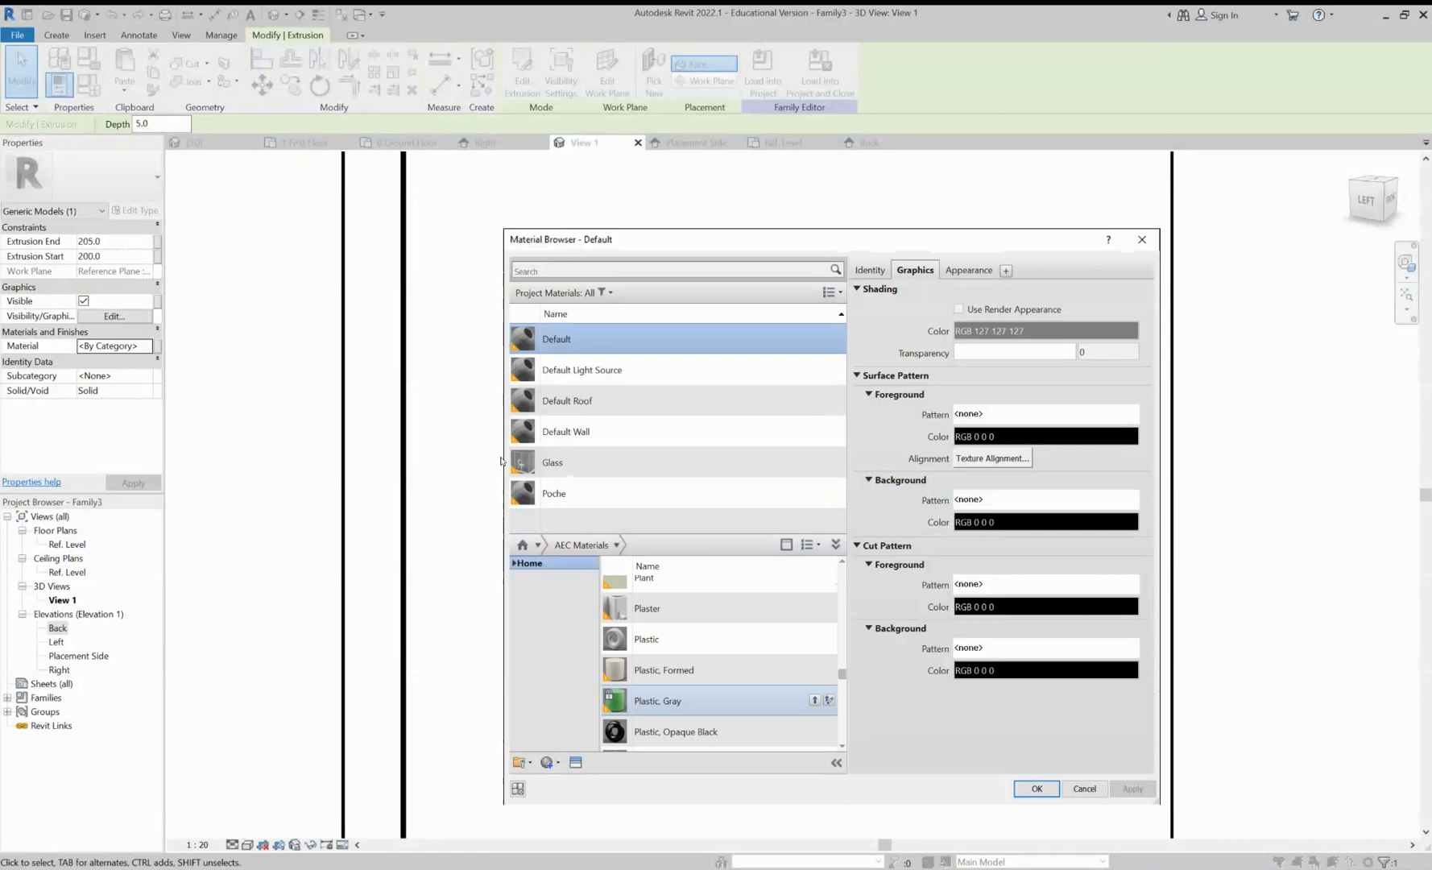
{"action": "scroll", "coordinate": [716, 693], "scroll_direction": "down", "scroll_amount": 2}
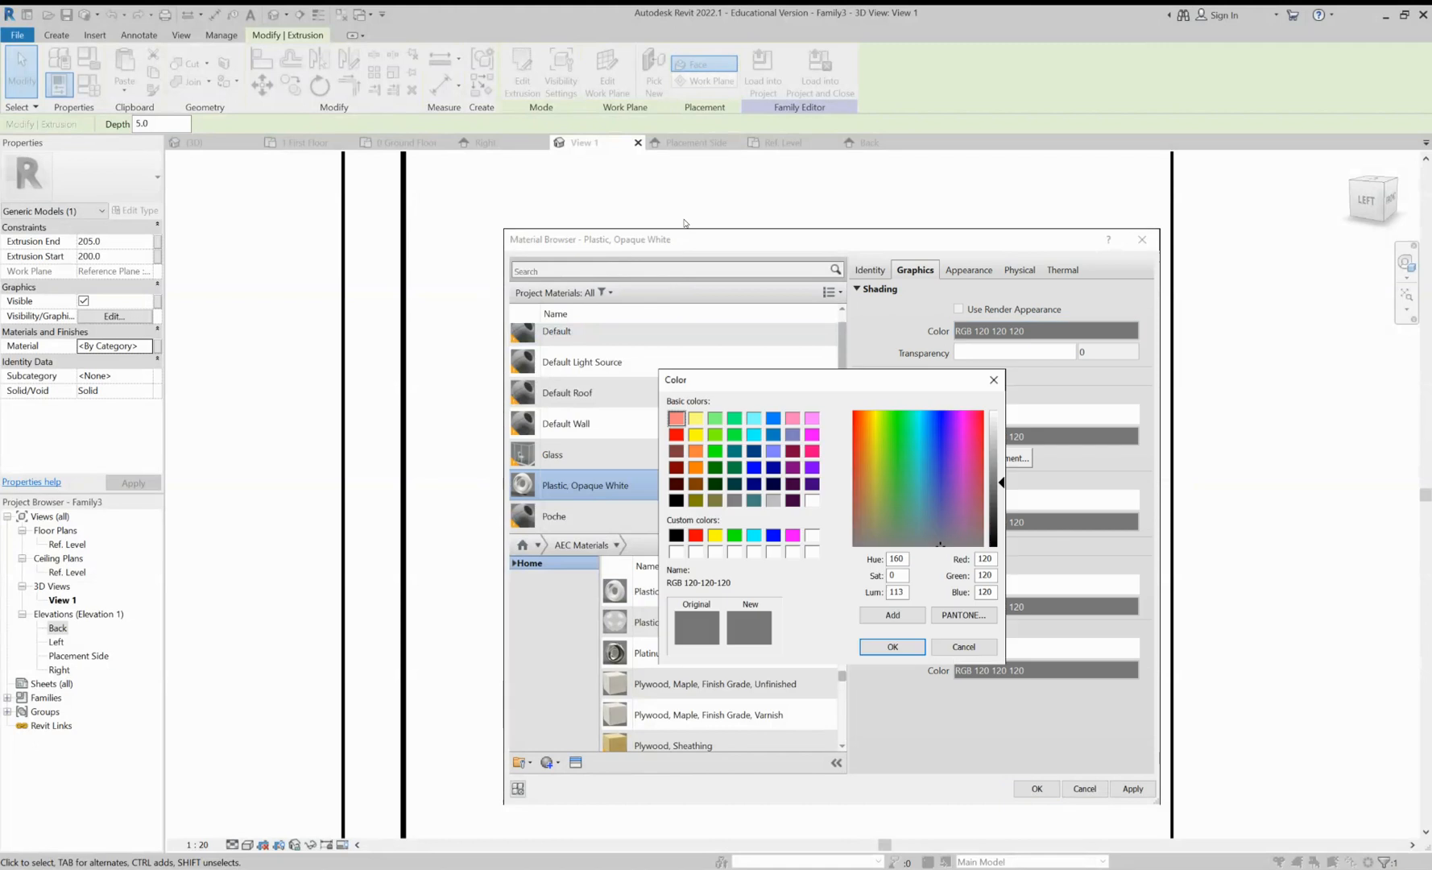
Set the shading colour of Plastic, Opaque White to white (RGB 255 255 255) and apply the material to the slats
{"action": "left_click", "coordinate": [812, 500]}
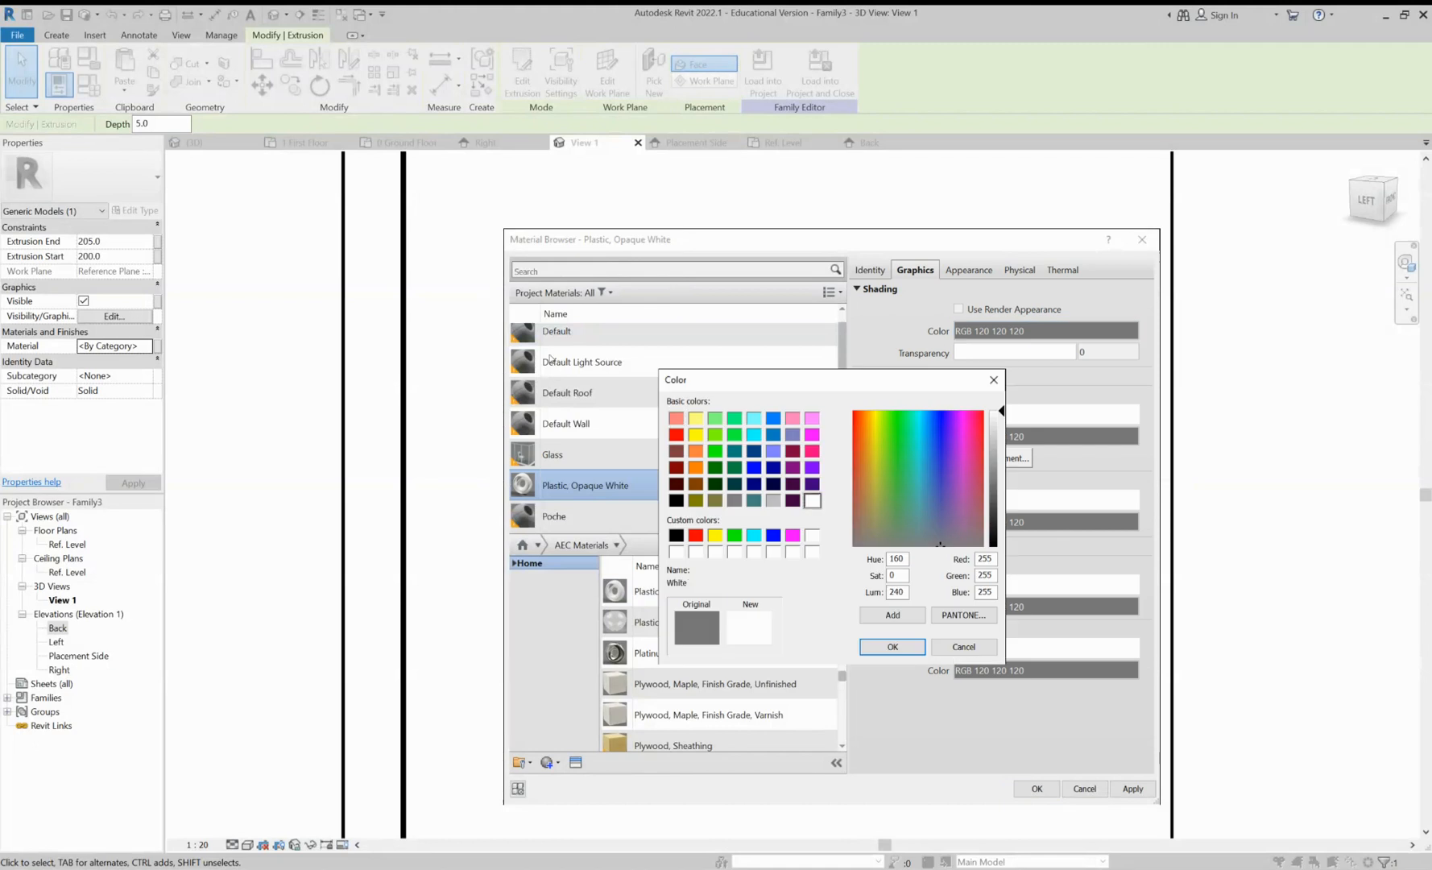
{"action": "key", "text": "Return"}
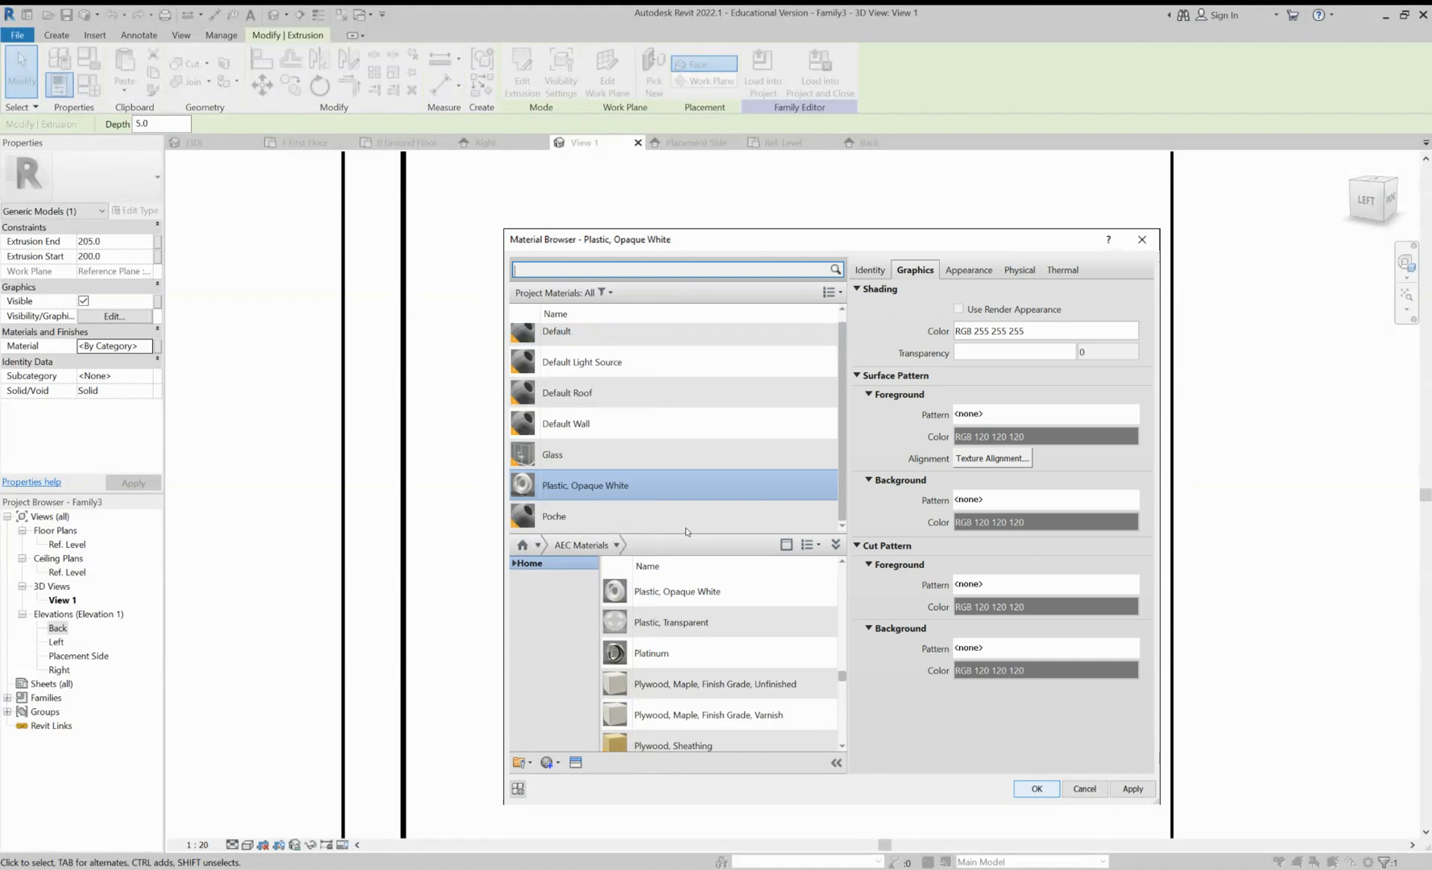
{"action": "key", "text": "Return"}
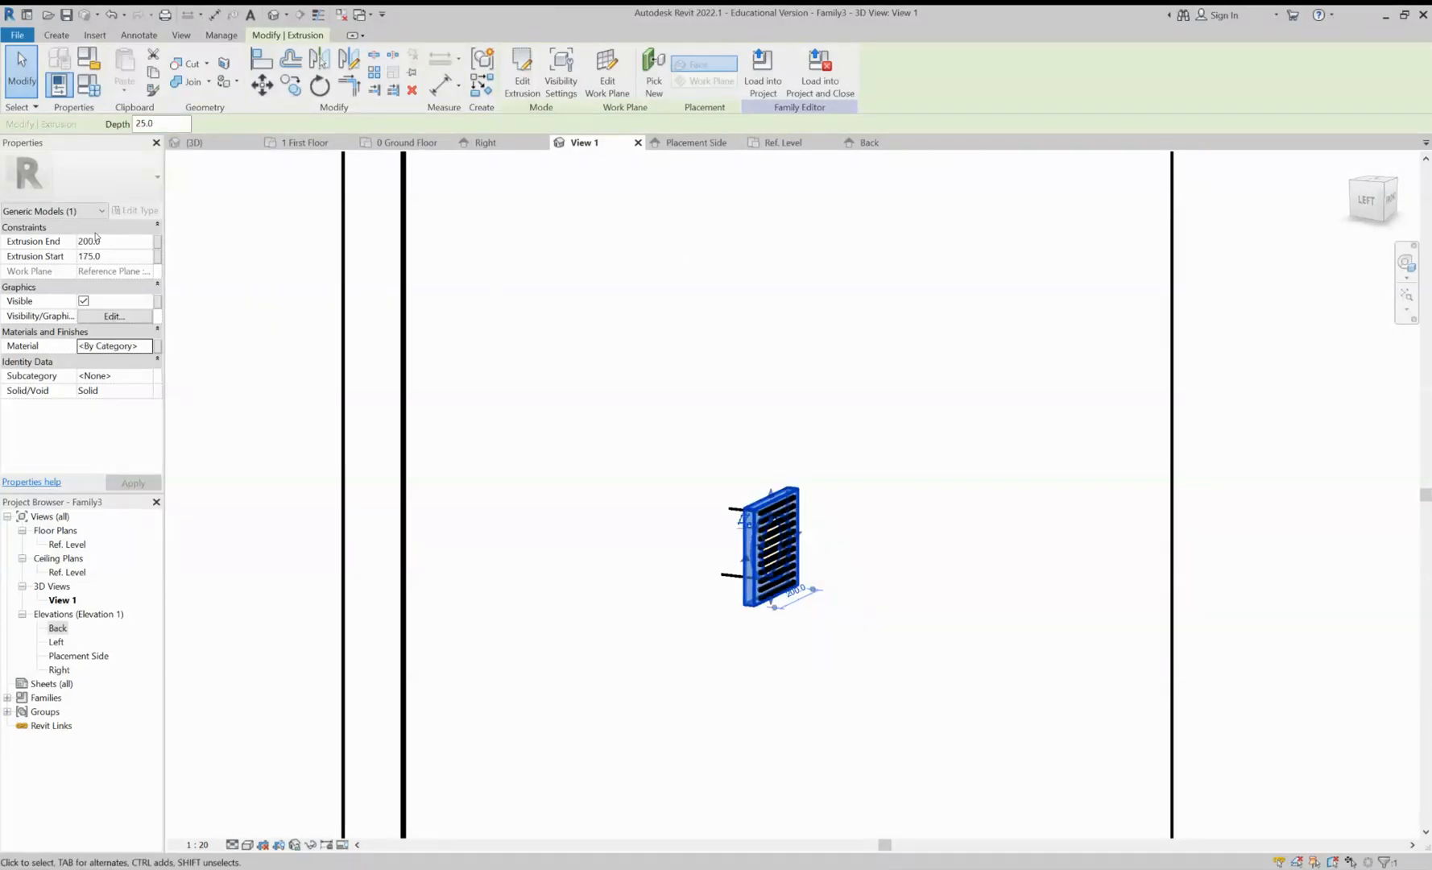
Assign Plastic, Opaque White to the square plate extrusion and the circular duct extrusion
{"action": "left_click", "coordinate": [147, 345]}
{"action": "left_click", "coordinate": [148, 345]}
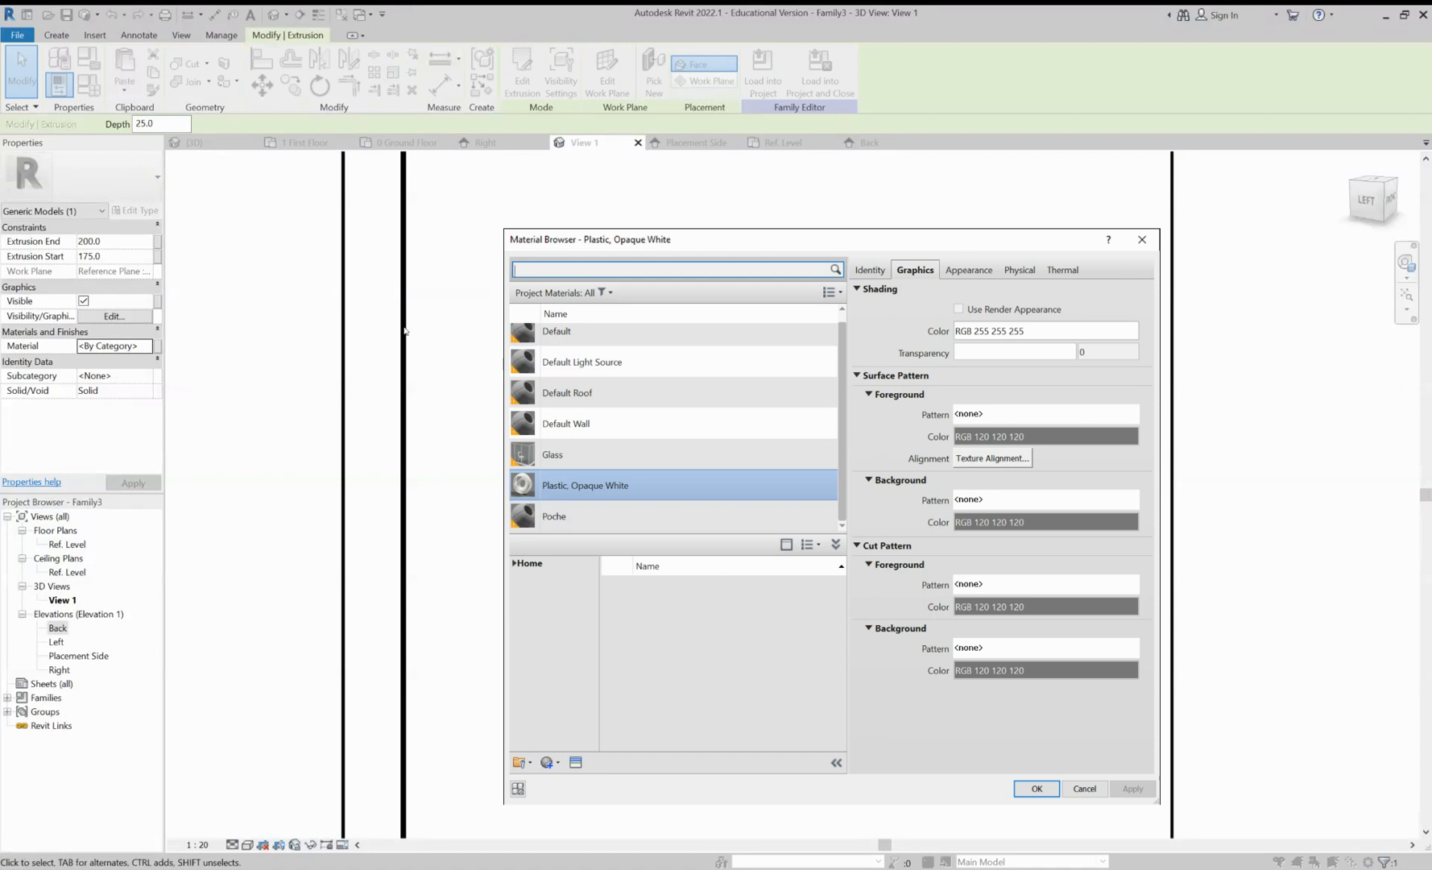
{"action": "key", "text": "Return"}
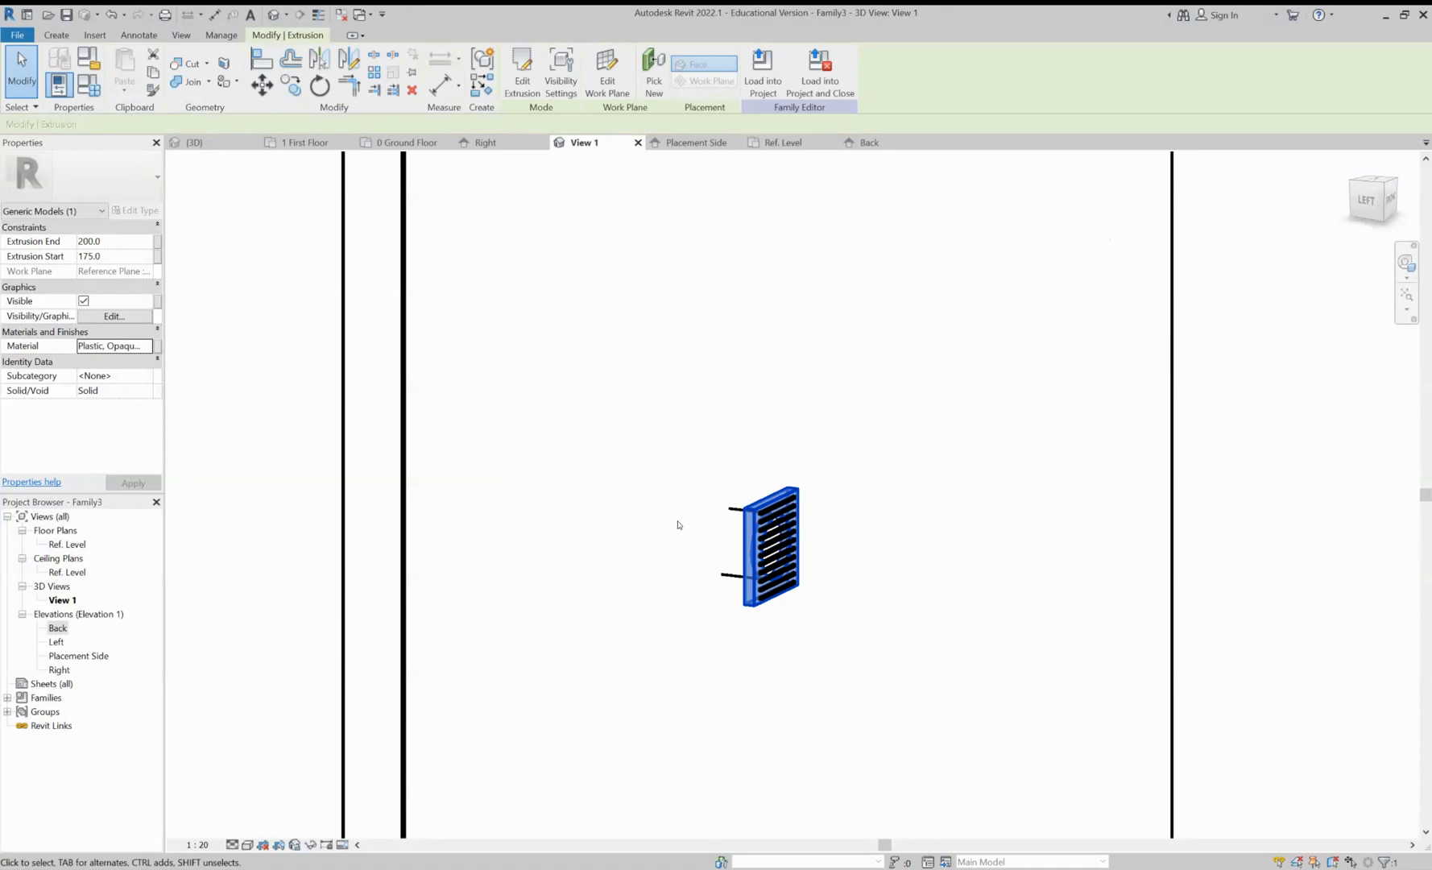
{"action": "left_click", "coordinate": [723, 541]}
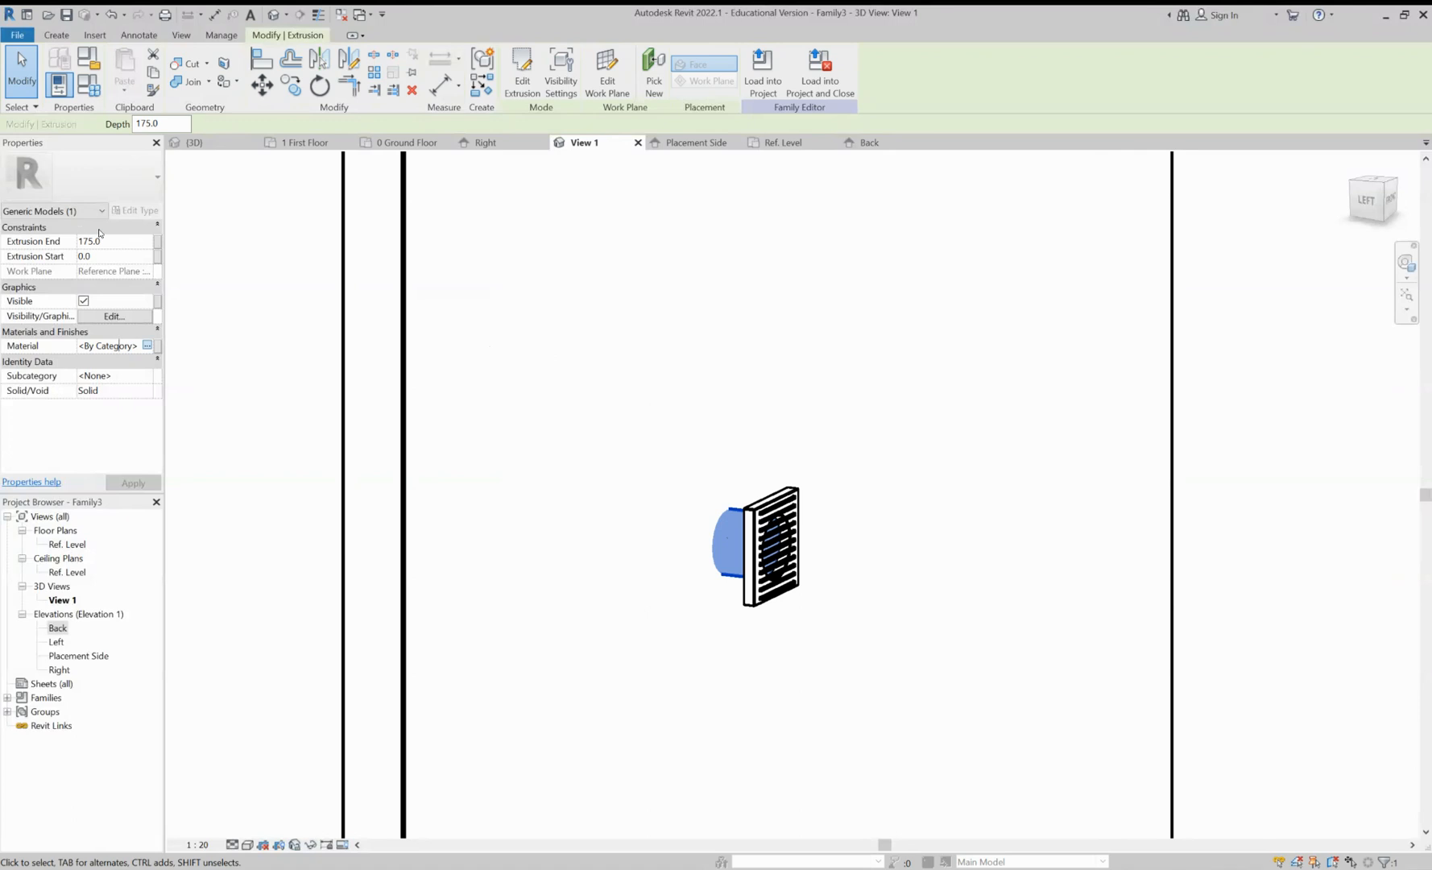
{"action": "left_click", "coordinate": [147, 346]}
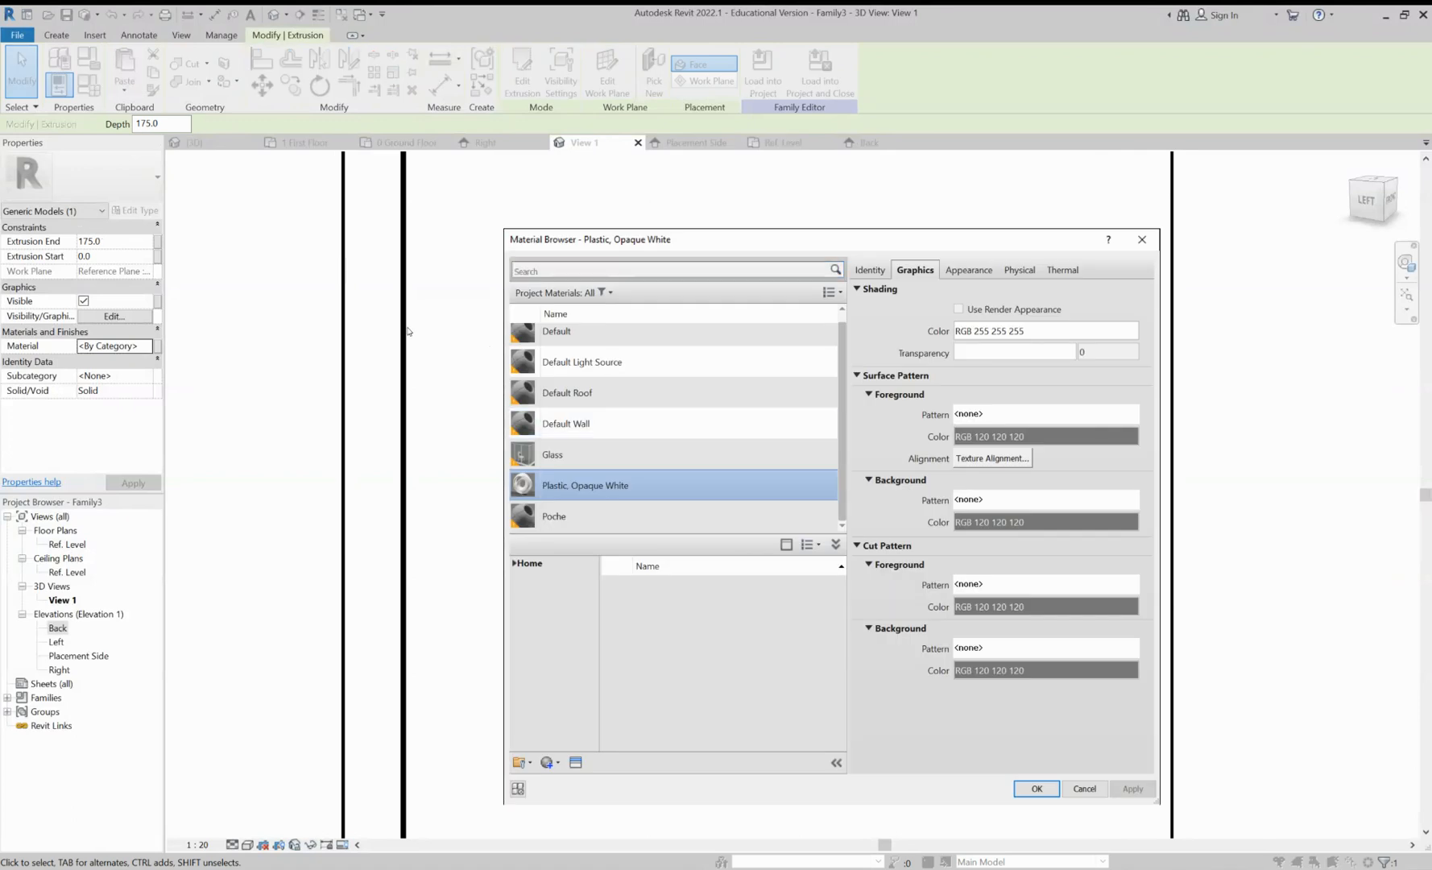
{"action": "key", "text": "Return"}
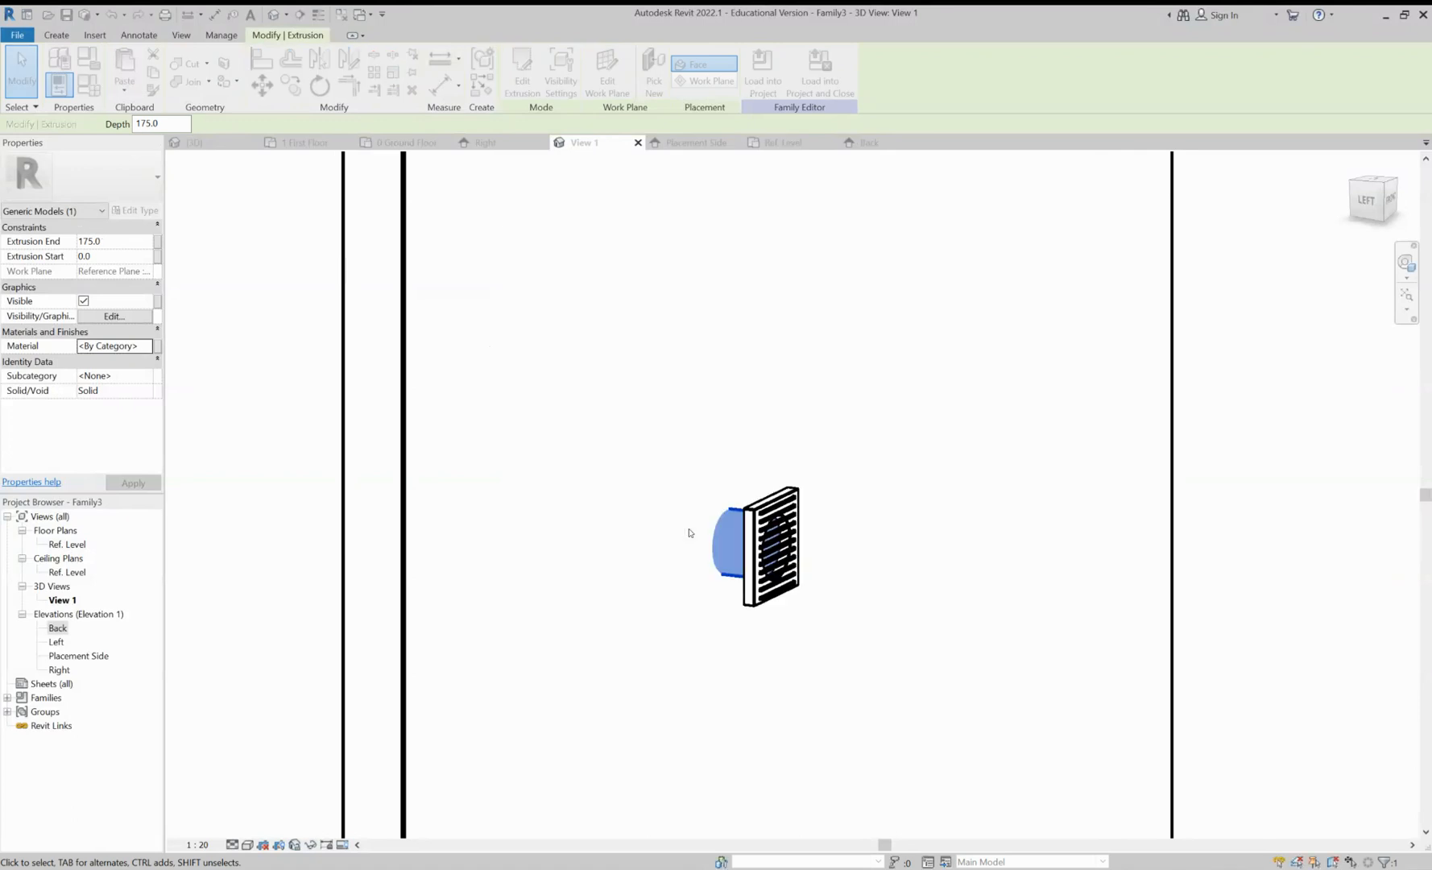
{"action": "left_click", "coordinate": [665, 420]}
{"action": "middle_click_drag", "start_coordinate": [665, 451], "coordinate": [589, 403], "text": "shift"}
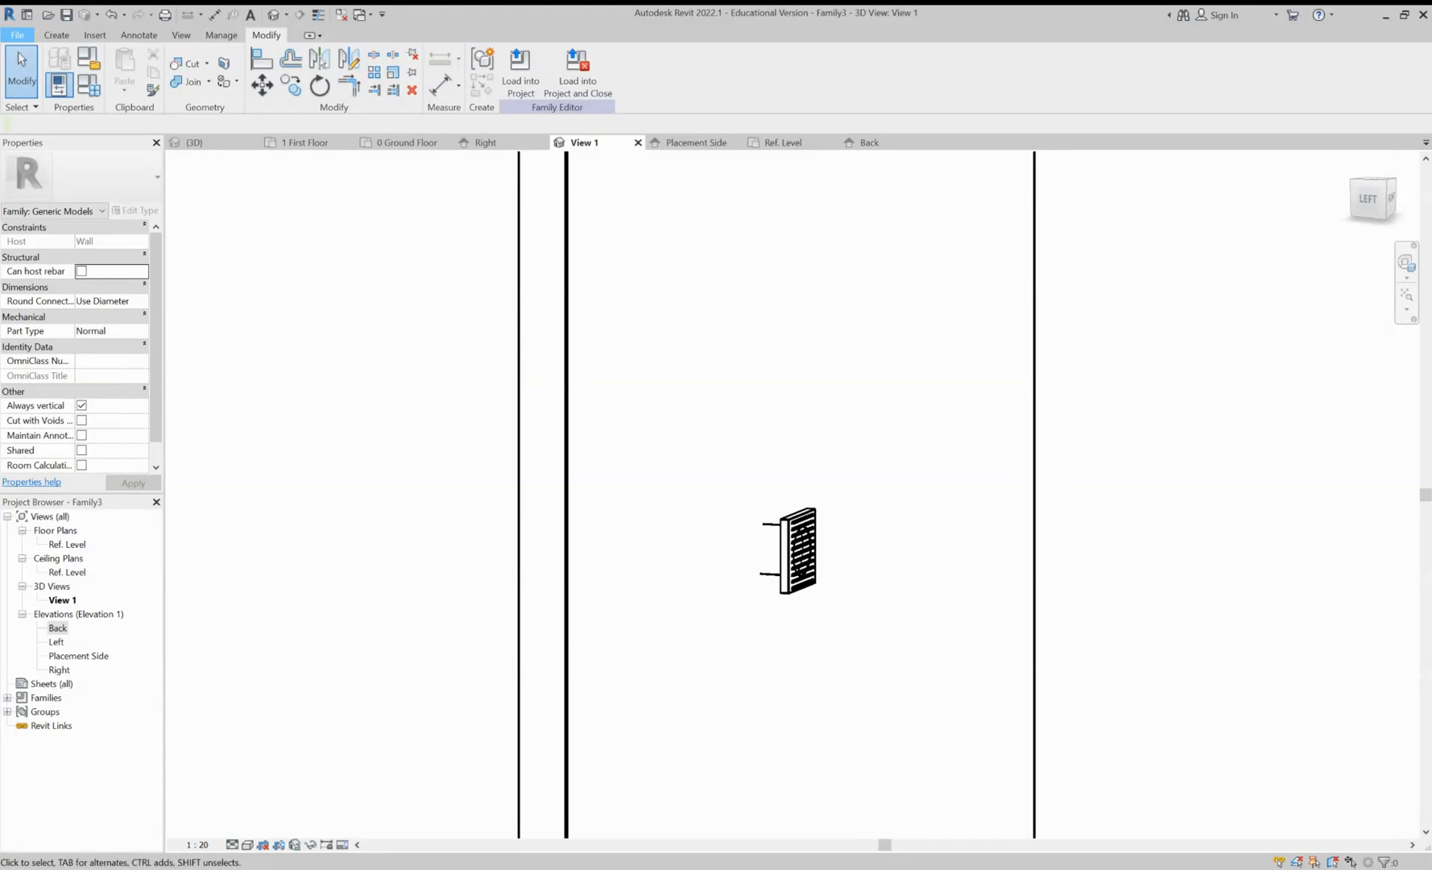
Save the family in My Documents under the file name Extraction Fan 150dia
{"action": "key", "text": "ctrl+s"}
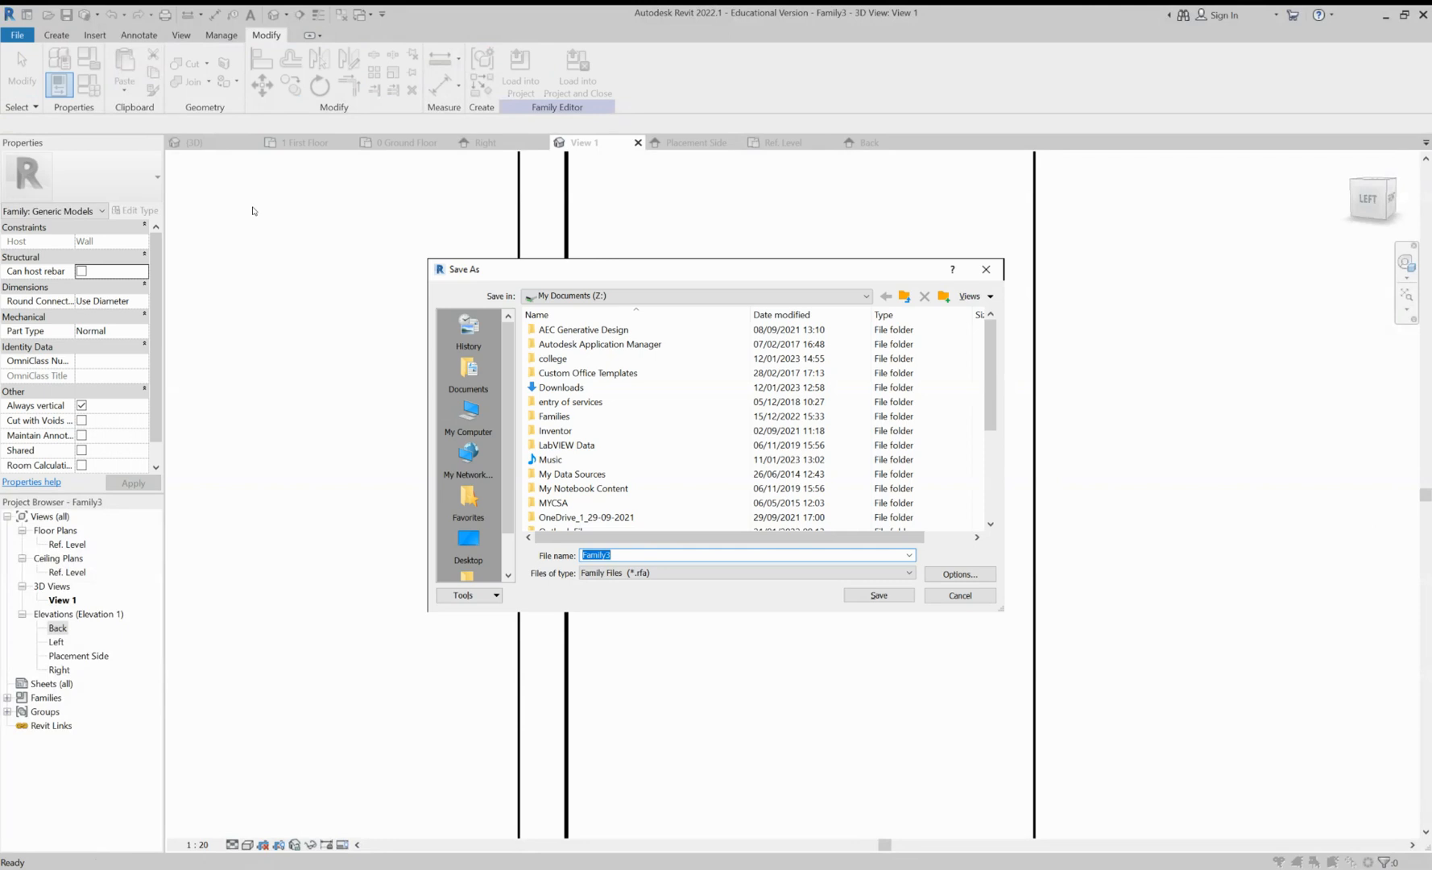
{"action": "type", "text": "Extraction Fan 150dia"}
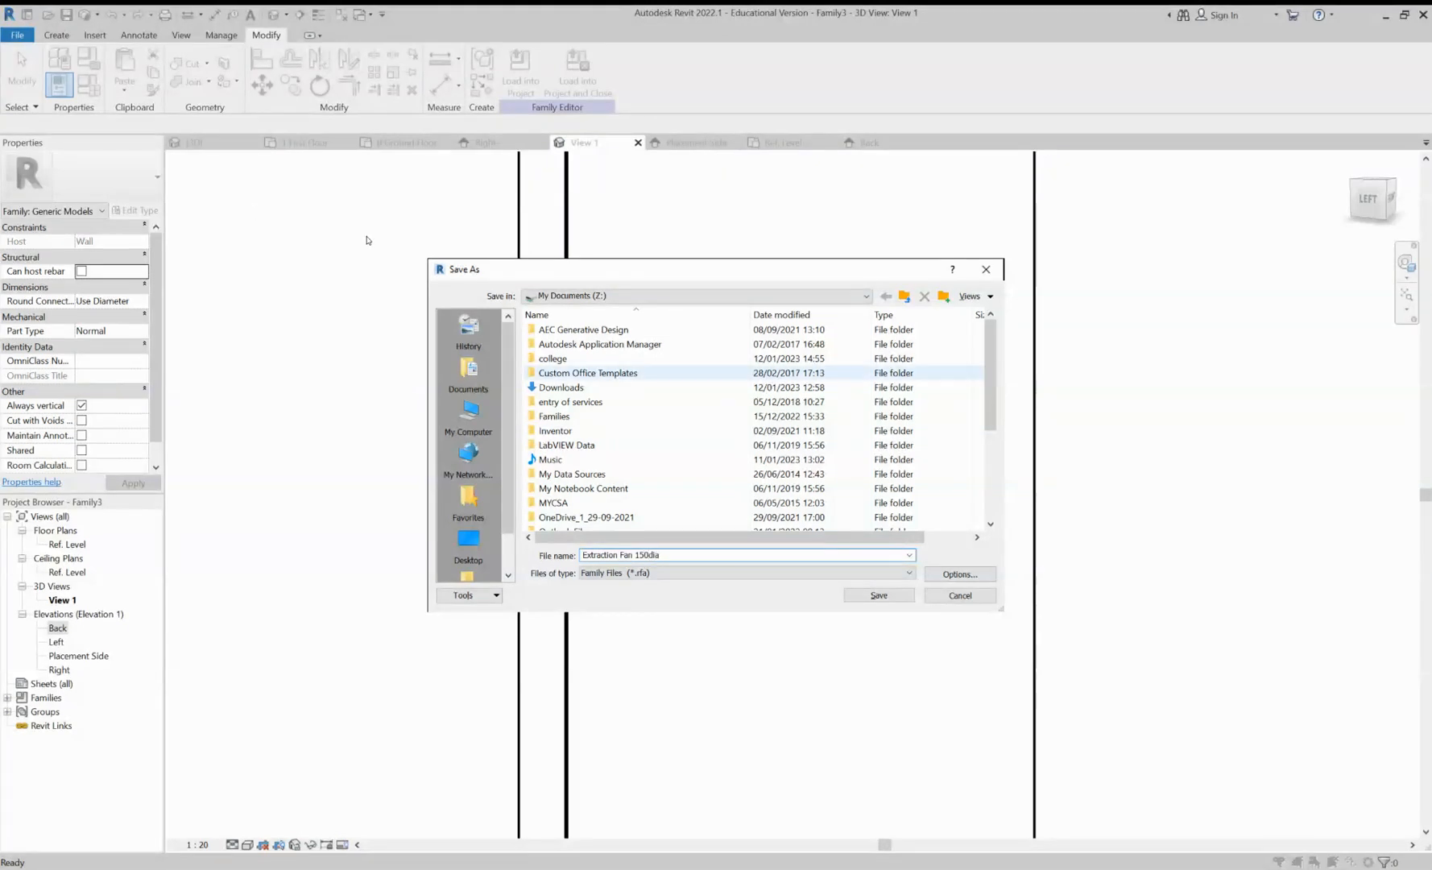
{"action": "key", "text": "Return"}
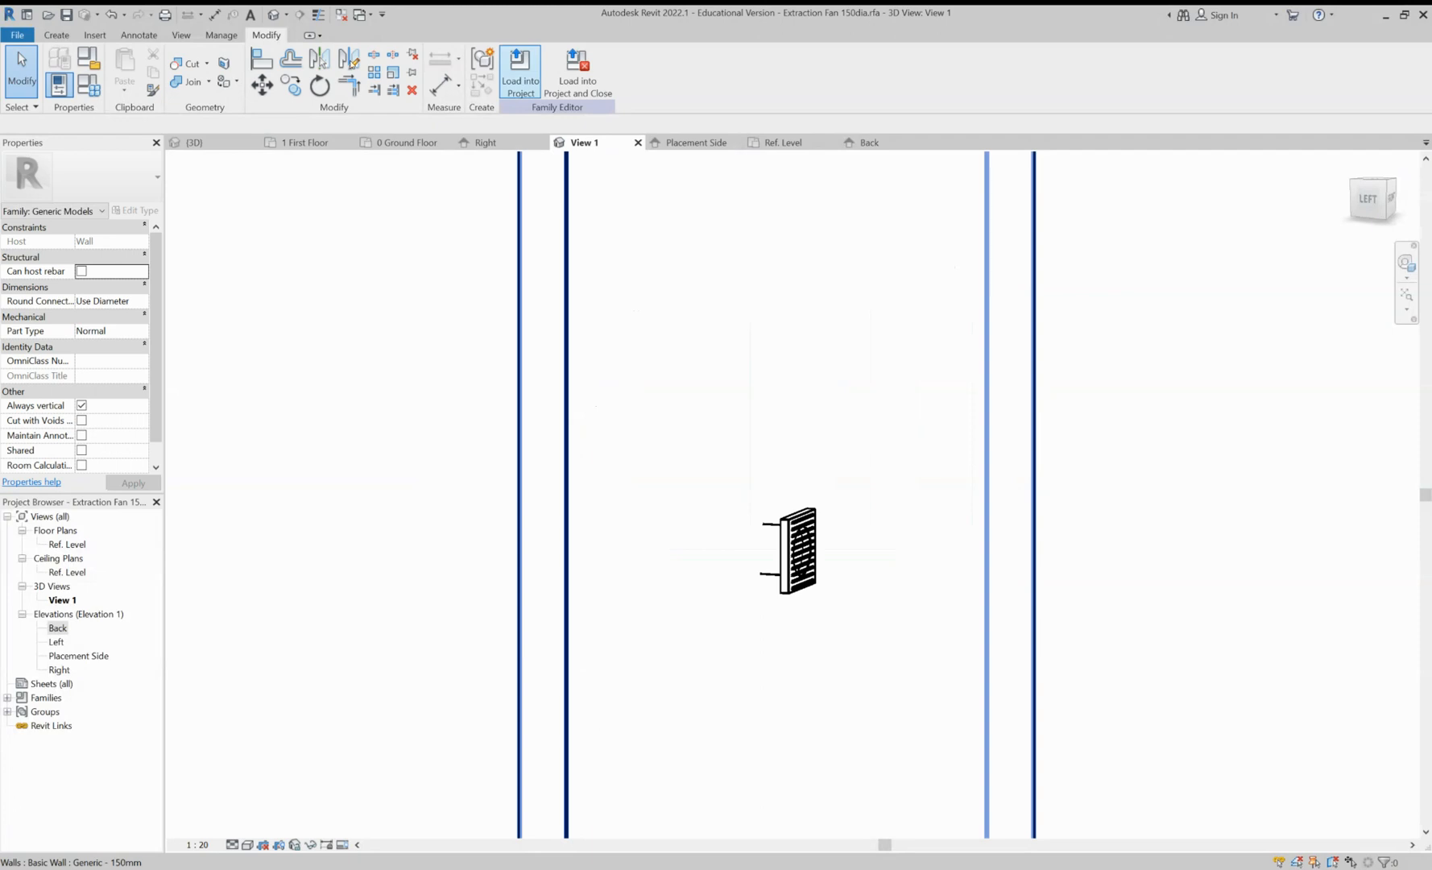
Load the family into the house project and place it on the external wall in 0 Ground Floor at elevation 1800
{"action": "left_click", "coordinate": [516, 84]}
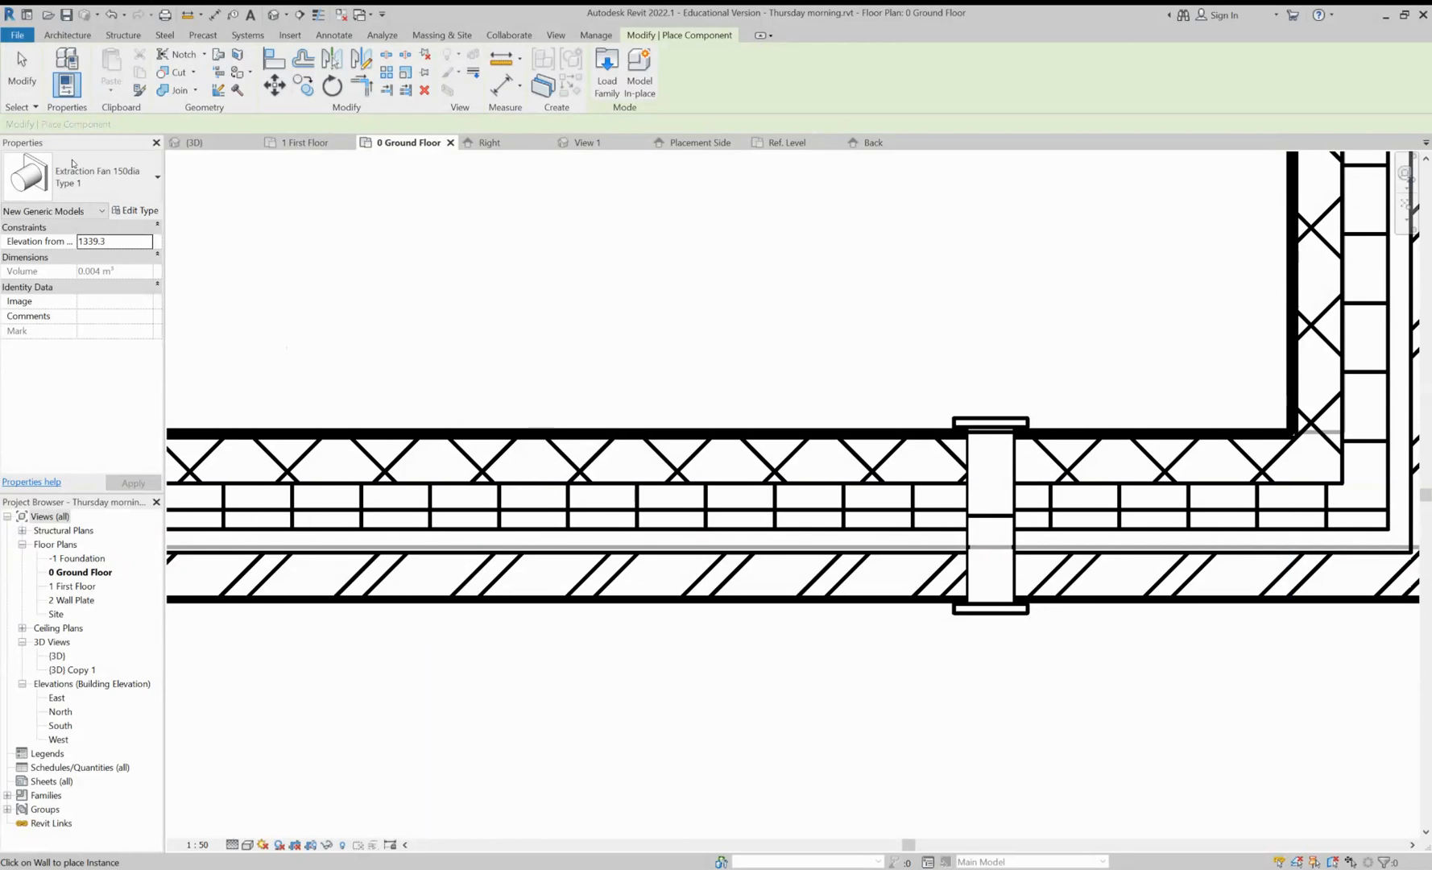
{"action": "left_click_drag", "start_coordinate": [107, 242], "coordinate": [76, 241]}
{"action": "type", "text": "1800"}
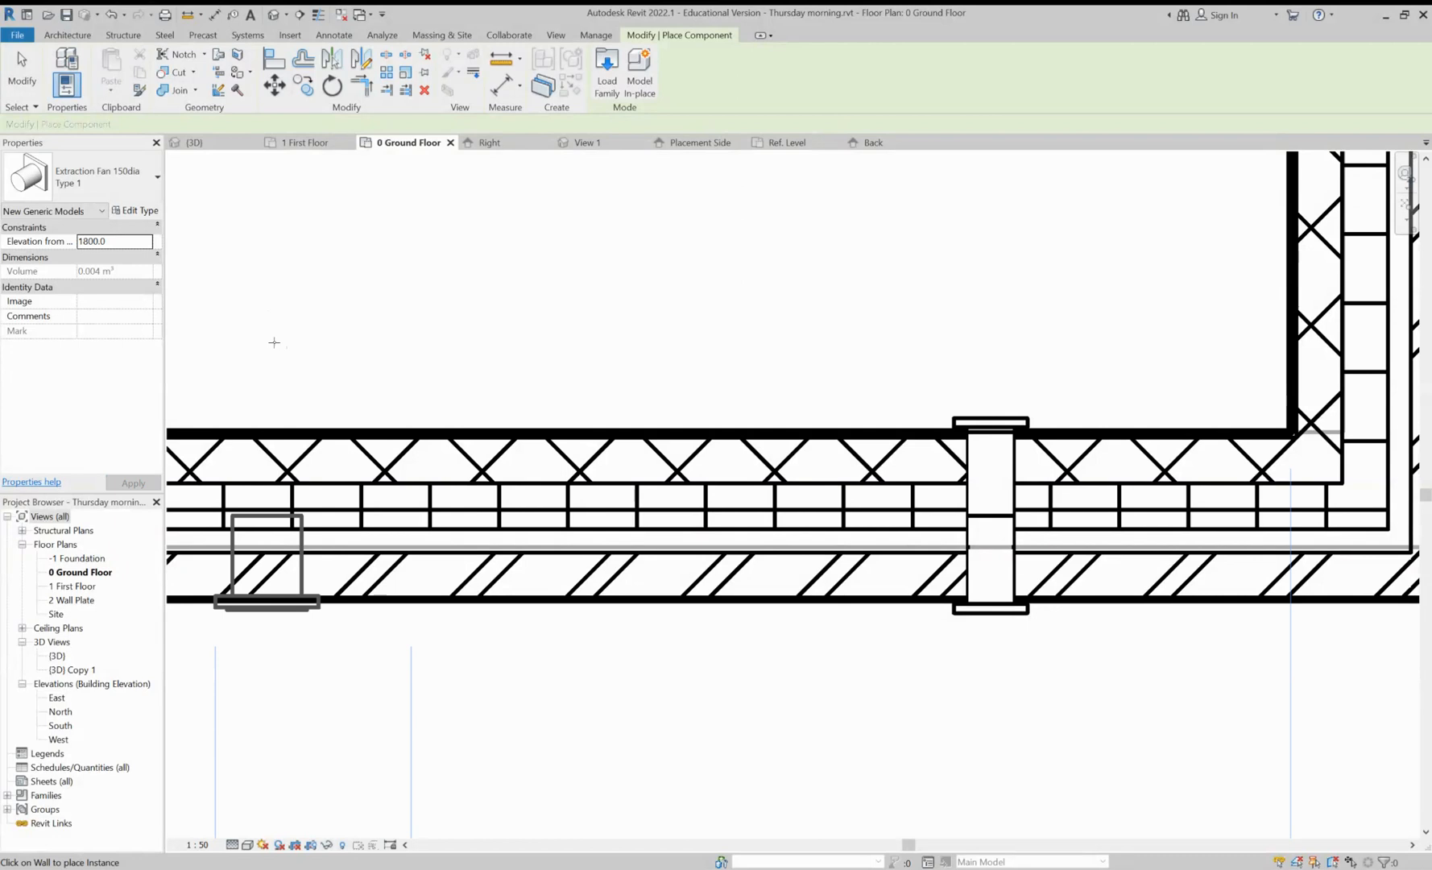
{"action": "scroll", "coordinate": [297, 403], "scroll_direction": "down", "scroll_amount": 2}
{"action": "middle_click_drag", "start_coordinate": [297, 402], "coordinate": [456, 410]}
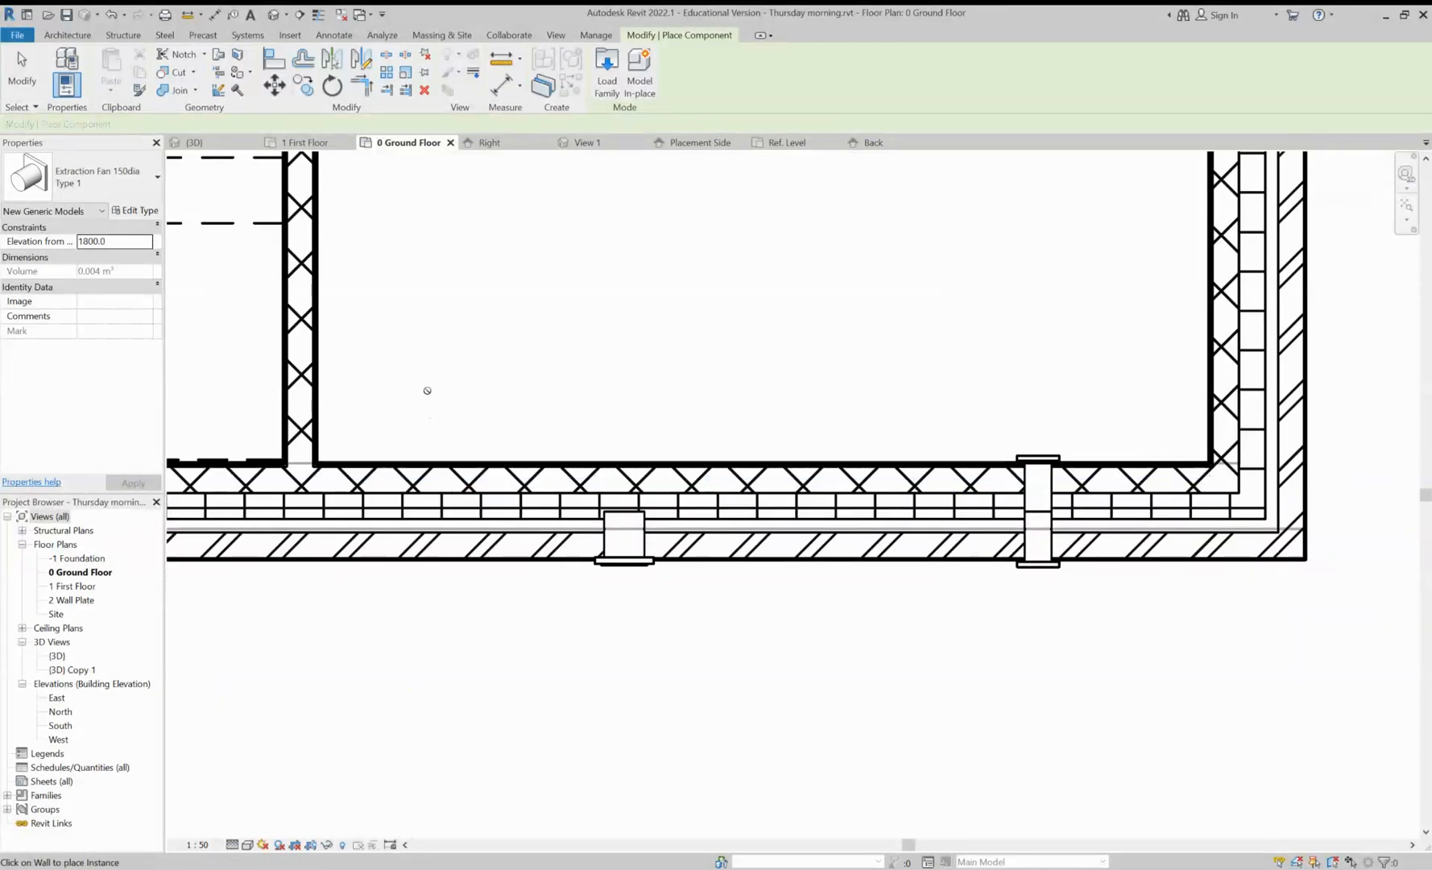
{"action": "key", "text": "Escape"}
Set the placed extraction fan's distance from the adjacent internal wall to 1500 mm
{"action": "left_click", "coordinate": [624, 536]}
{"action": "scroll", "coordinate": [633, 625], "scroll_direction": "up", "scroll_amount": 1}
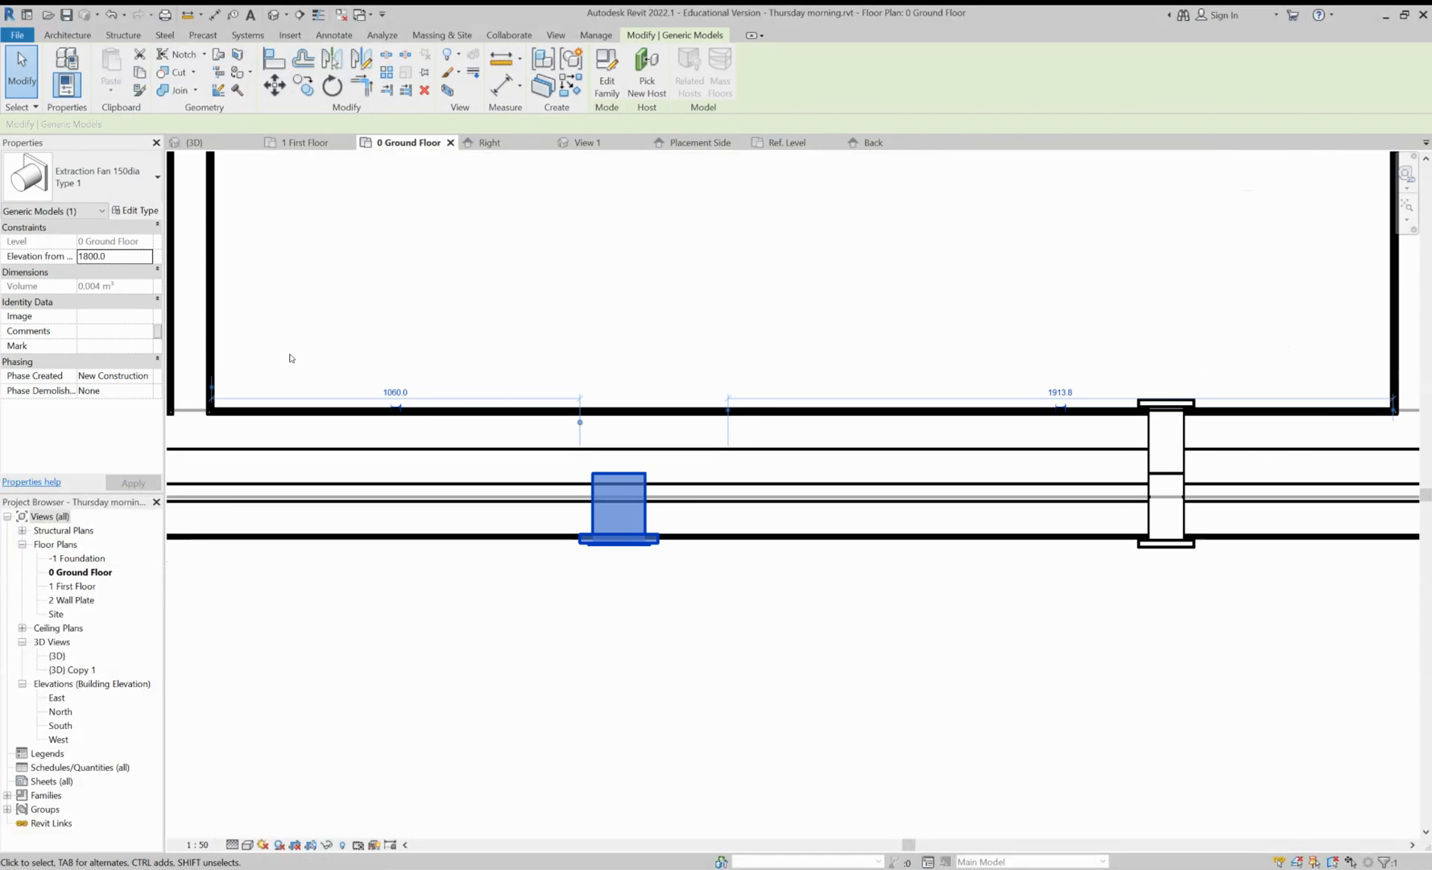
{"action": "left_click", "coordinate": [394, 392]}
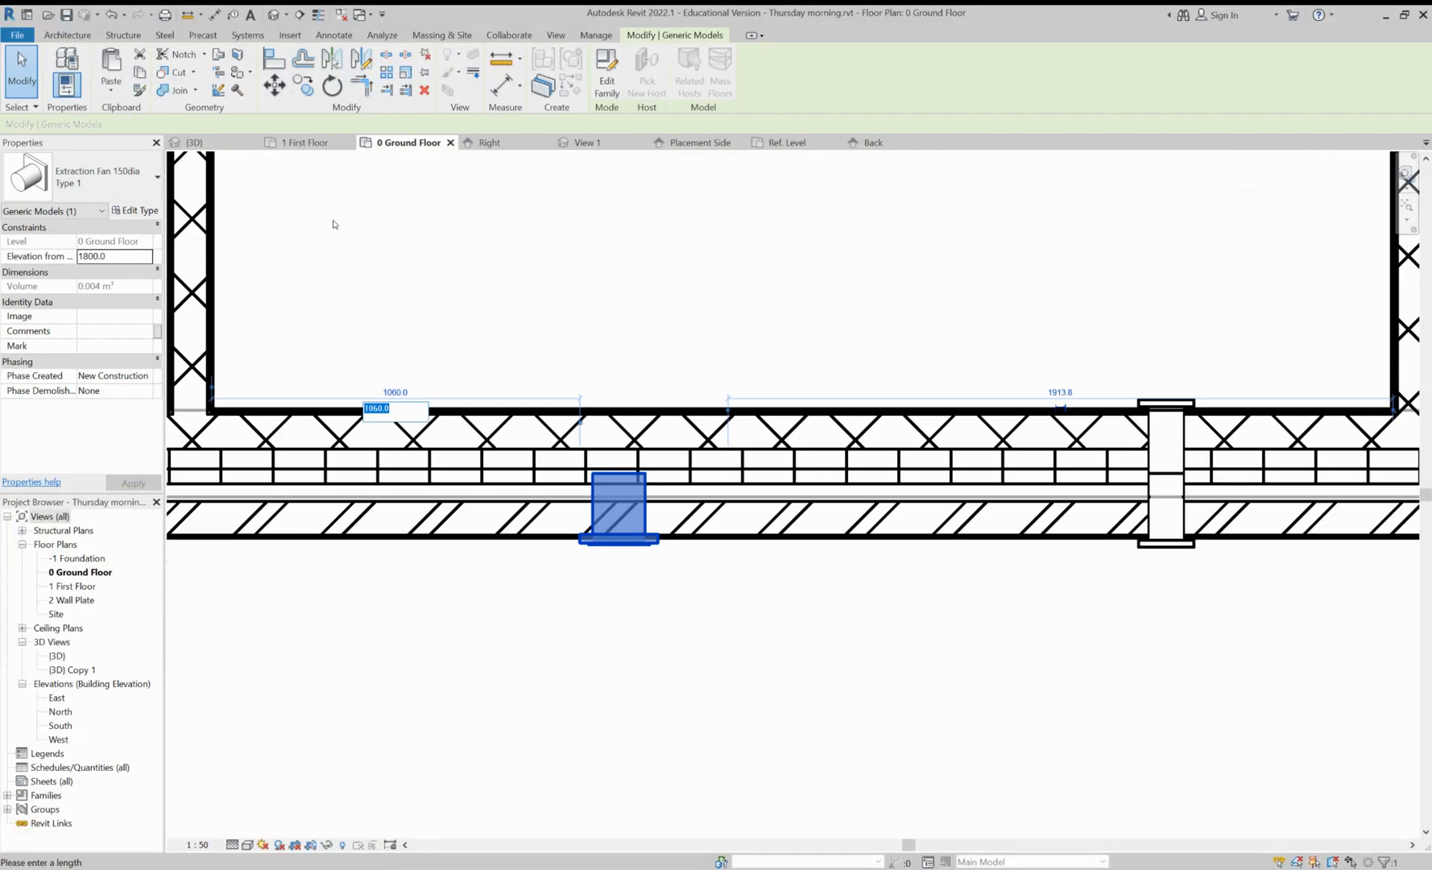
{"action": "type", "text": "1500"}
{"action": "key", "text": "Return"}
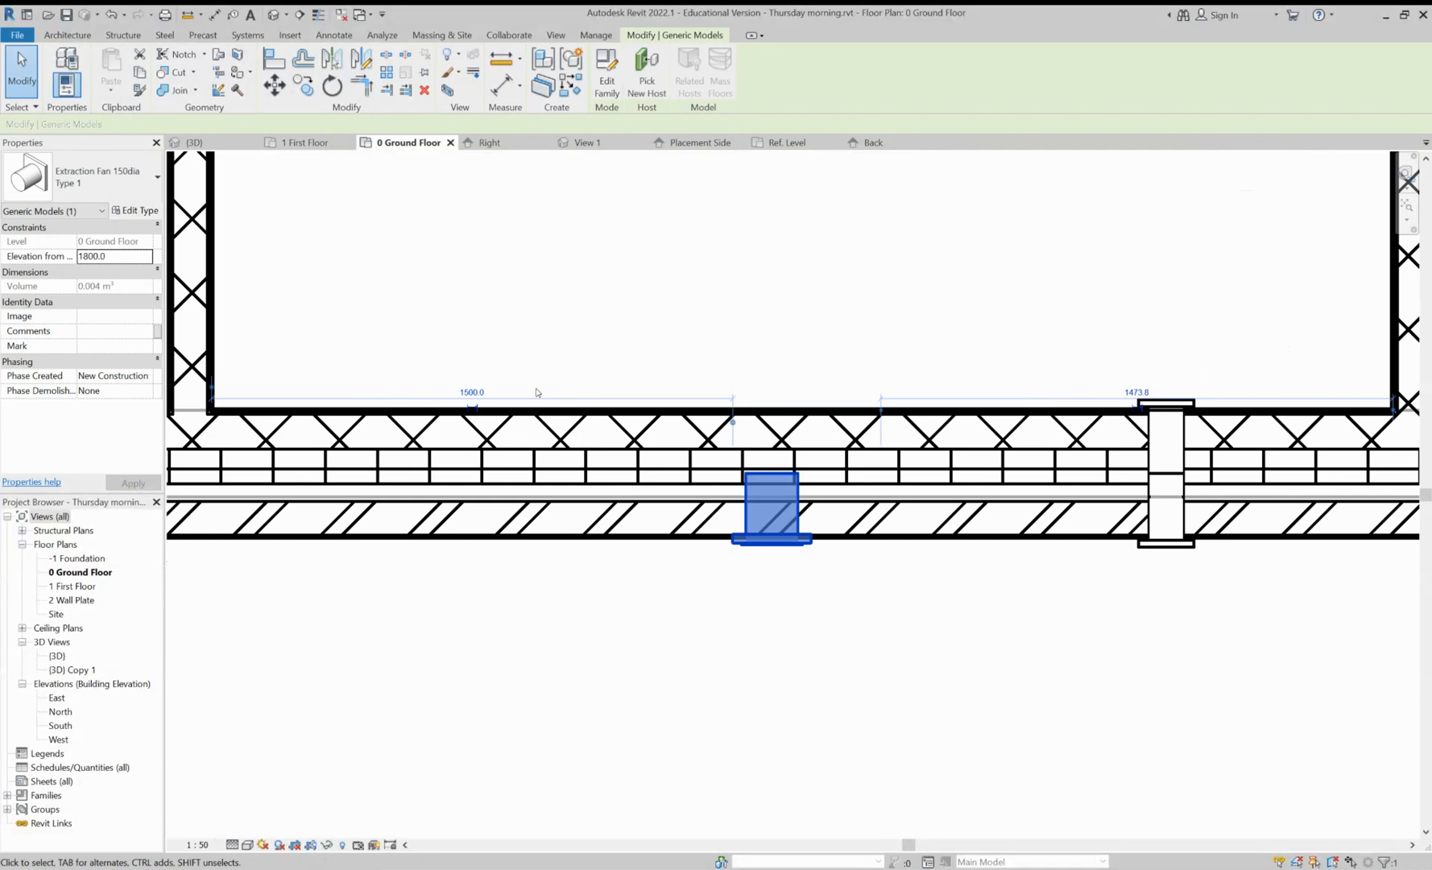
{"action": "left_click", "coordinate": [502, 238]}
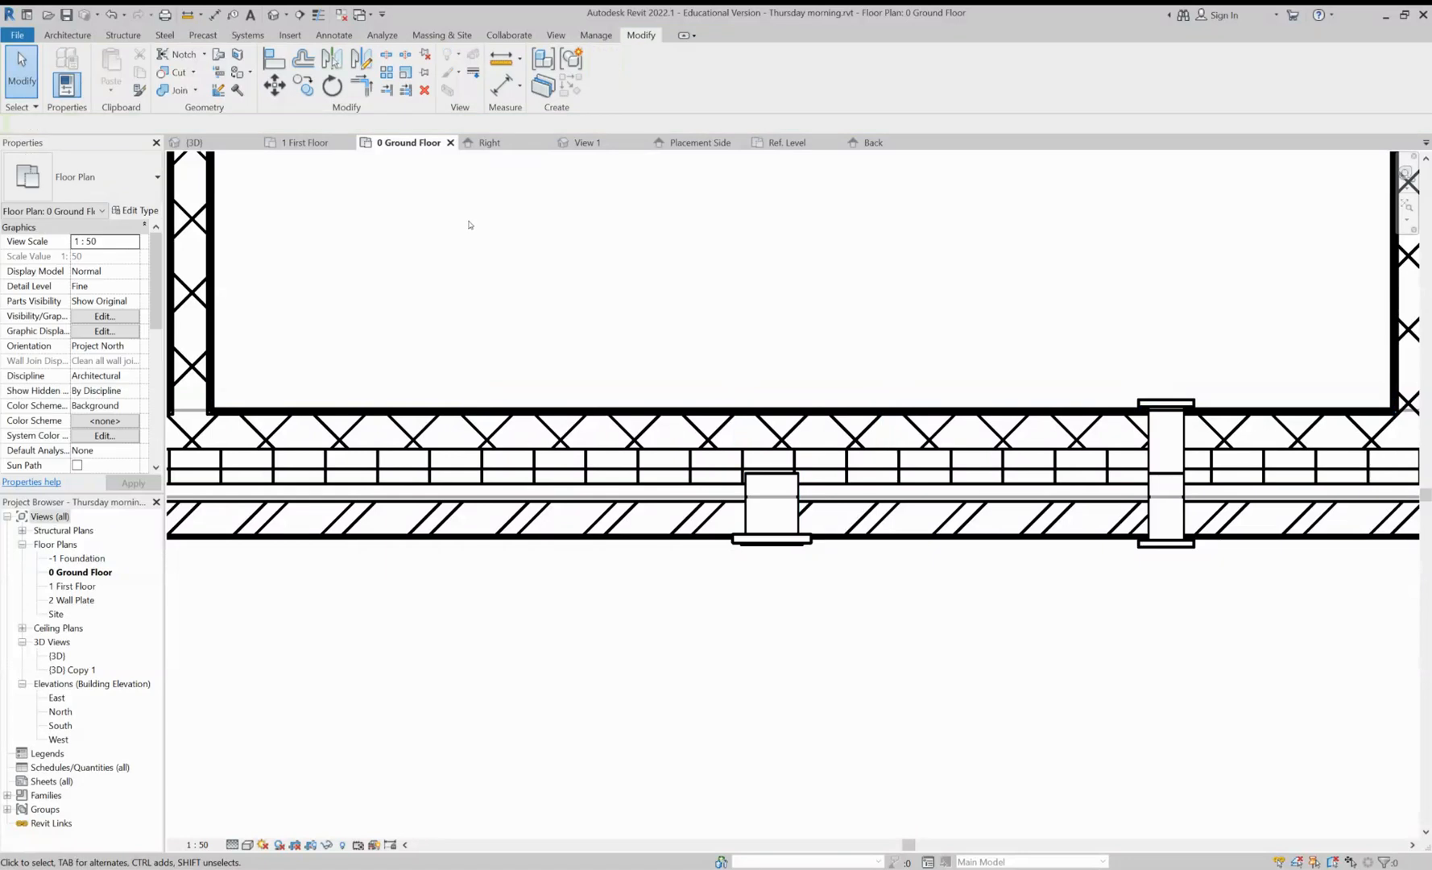
Mirror a copy of the extraction fan about a horizontal axis through its duct end, onto the wall's inner face
{"action": "left_click", "coordinate": [771, 506]}
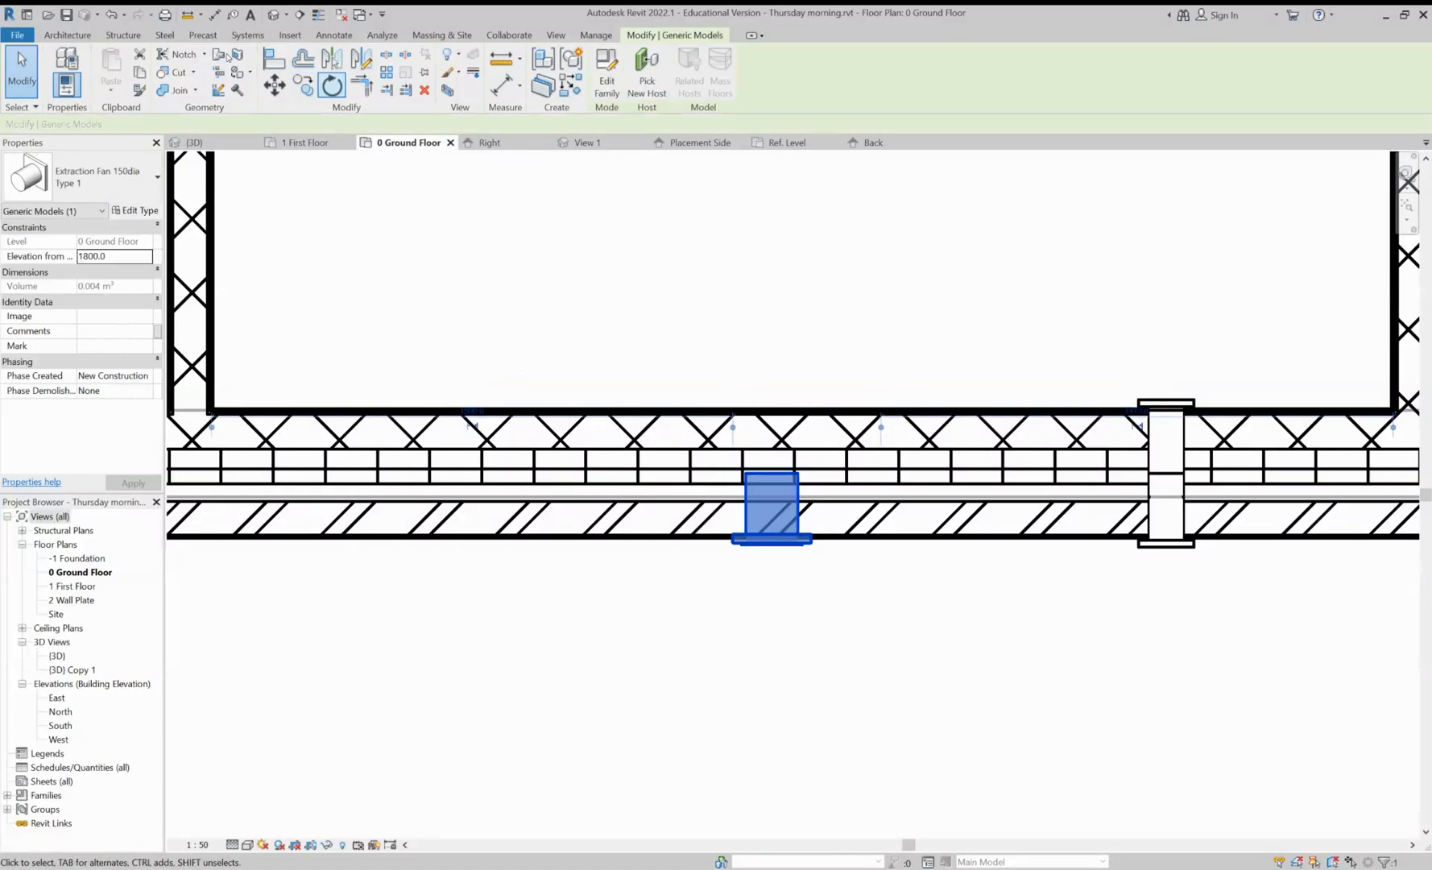
{"action": "left_click", "coordinate": [361, 58]}
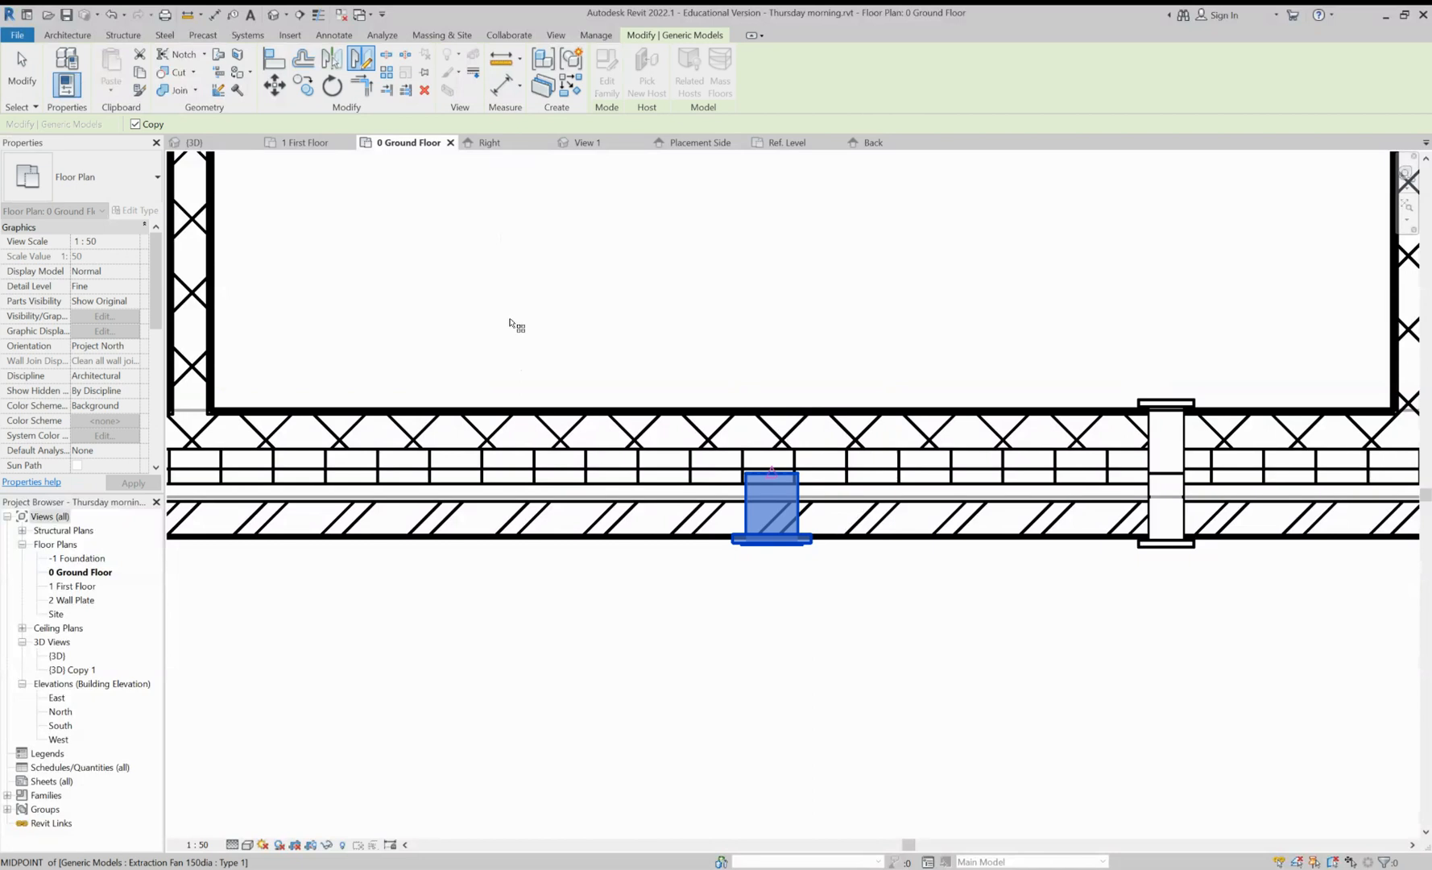
{"action": "left_click", "coordinate": [771, 471]}
{"action": "left_click", "coordinate": [695, 473]}
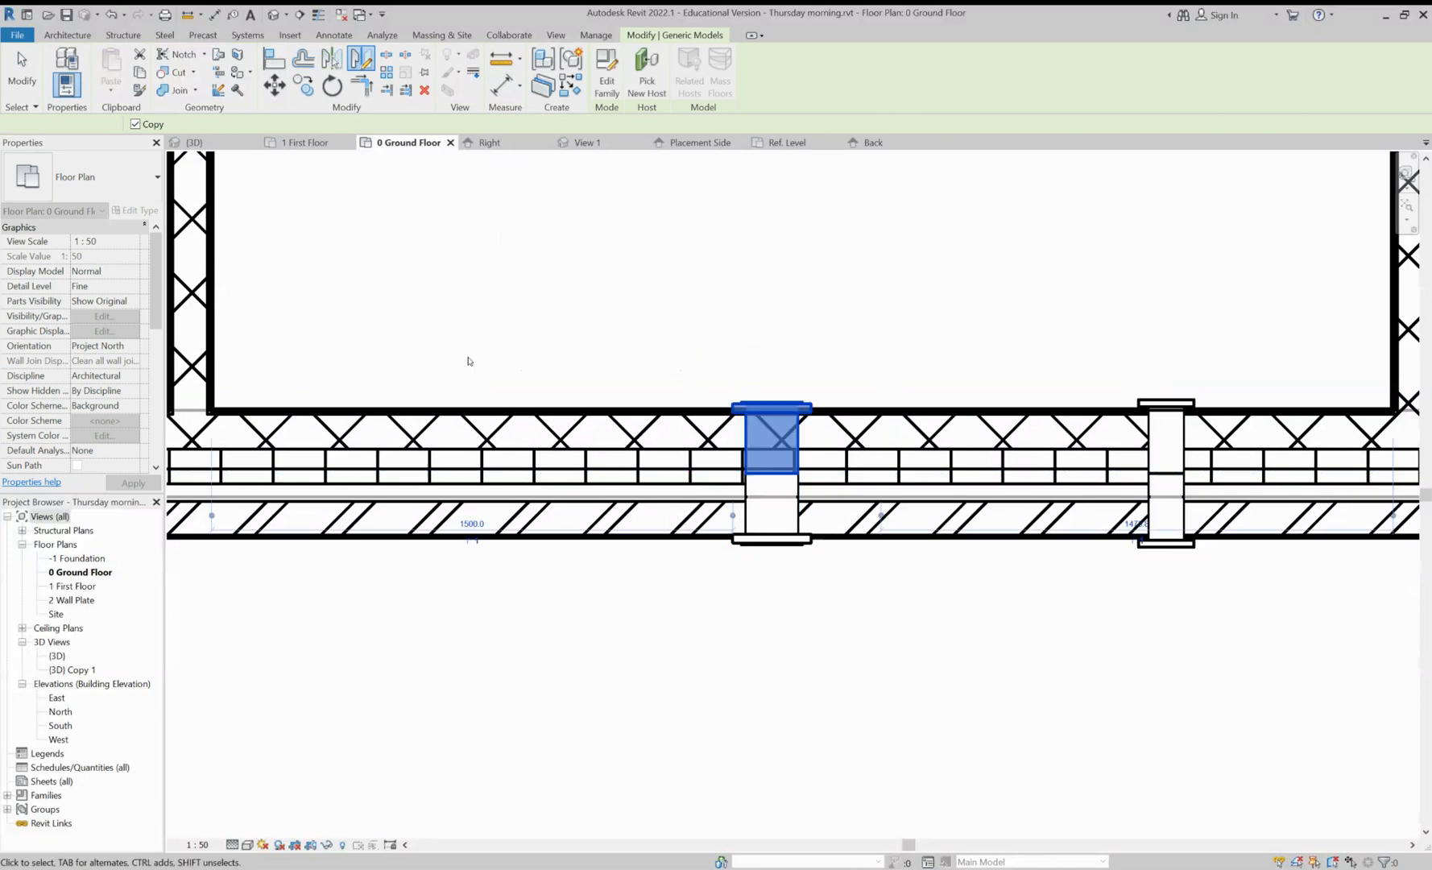
{"action": "key", "text": "Escape"}
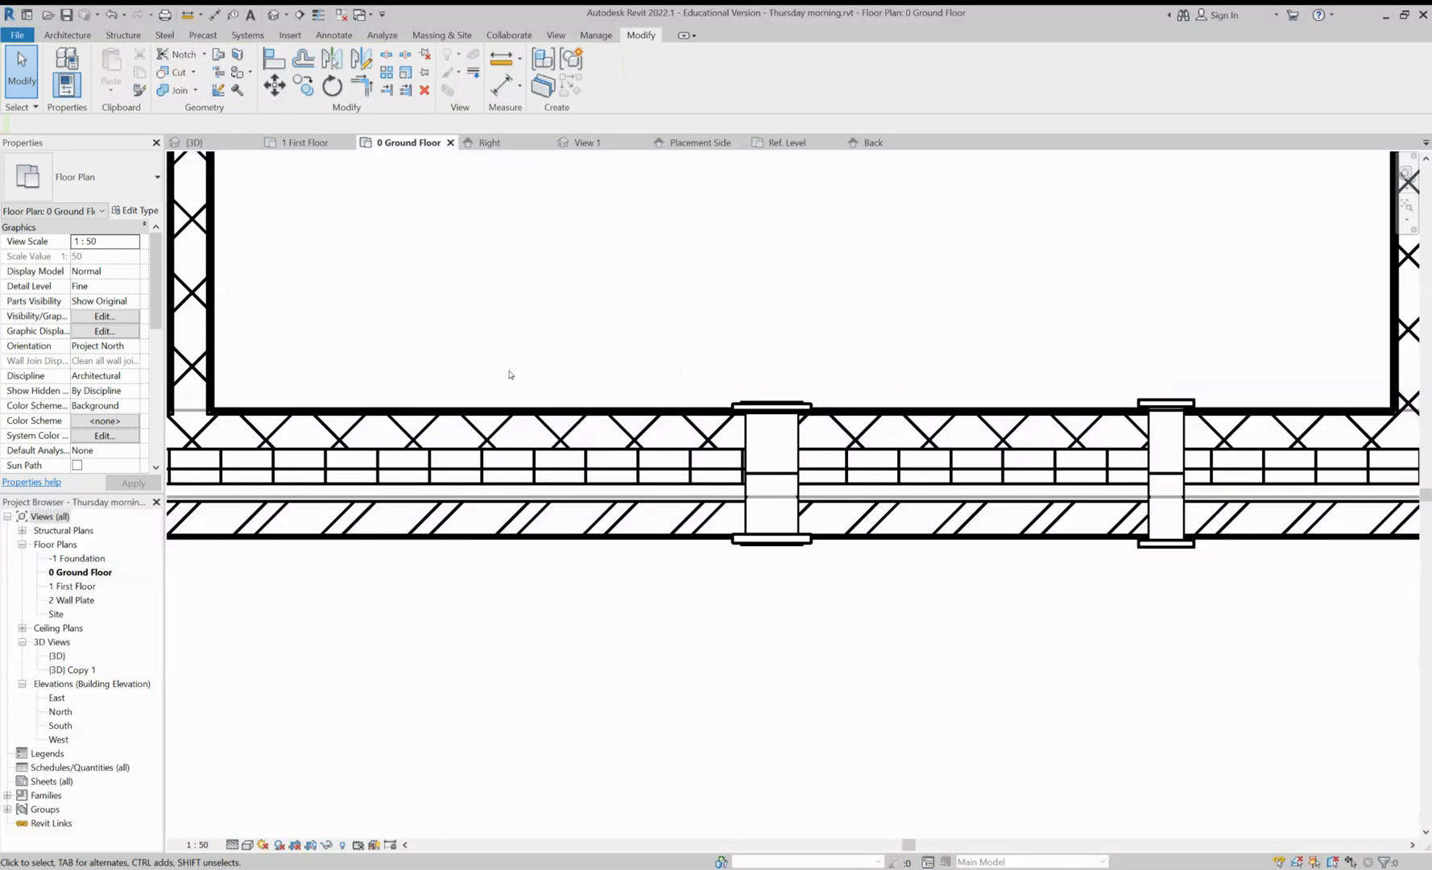
Examine the extraction fan's grille on the outer brick wall in the {3D} view
{"action": "left_click", "coordinate": [194, 142]}
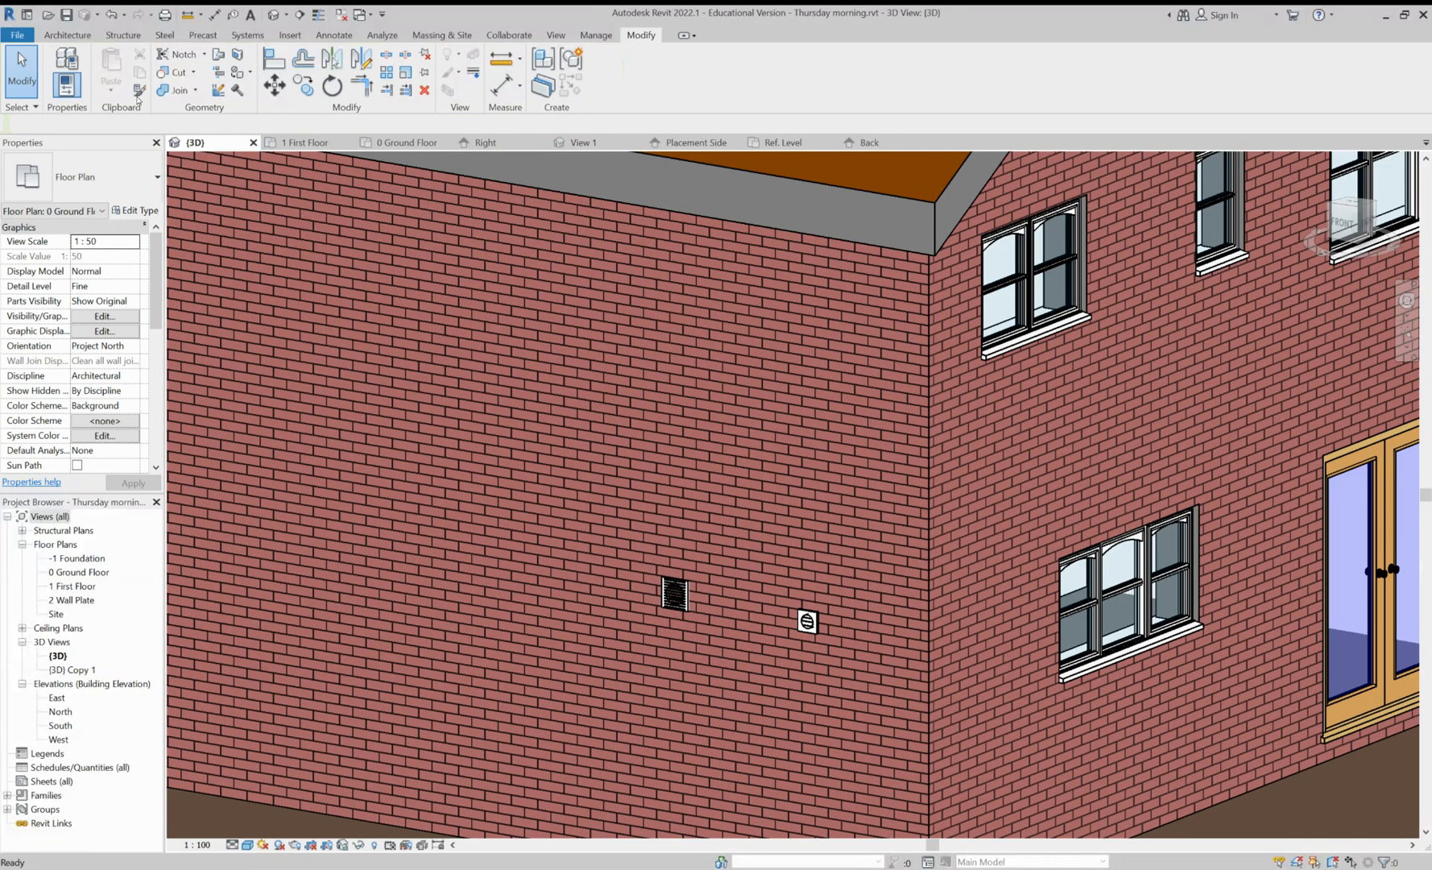
{"action": "scroll", "coordinate": [505, 475], "scroll_direction": "up", "scroll_amount": 3}
{"action": "middle_click_drag", "start_coordinate": [505, 475], "coordinate": [615, 332], "text": "shift"}
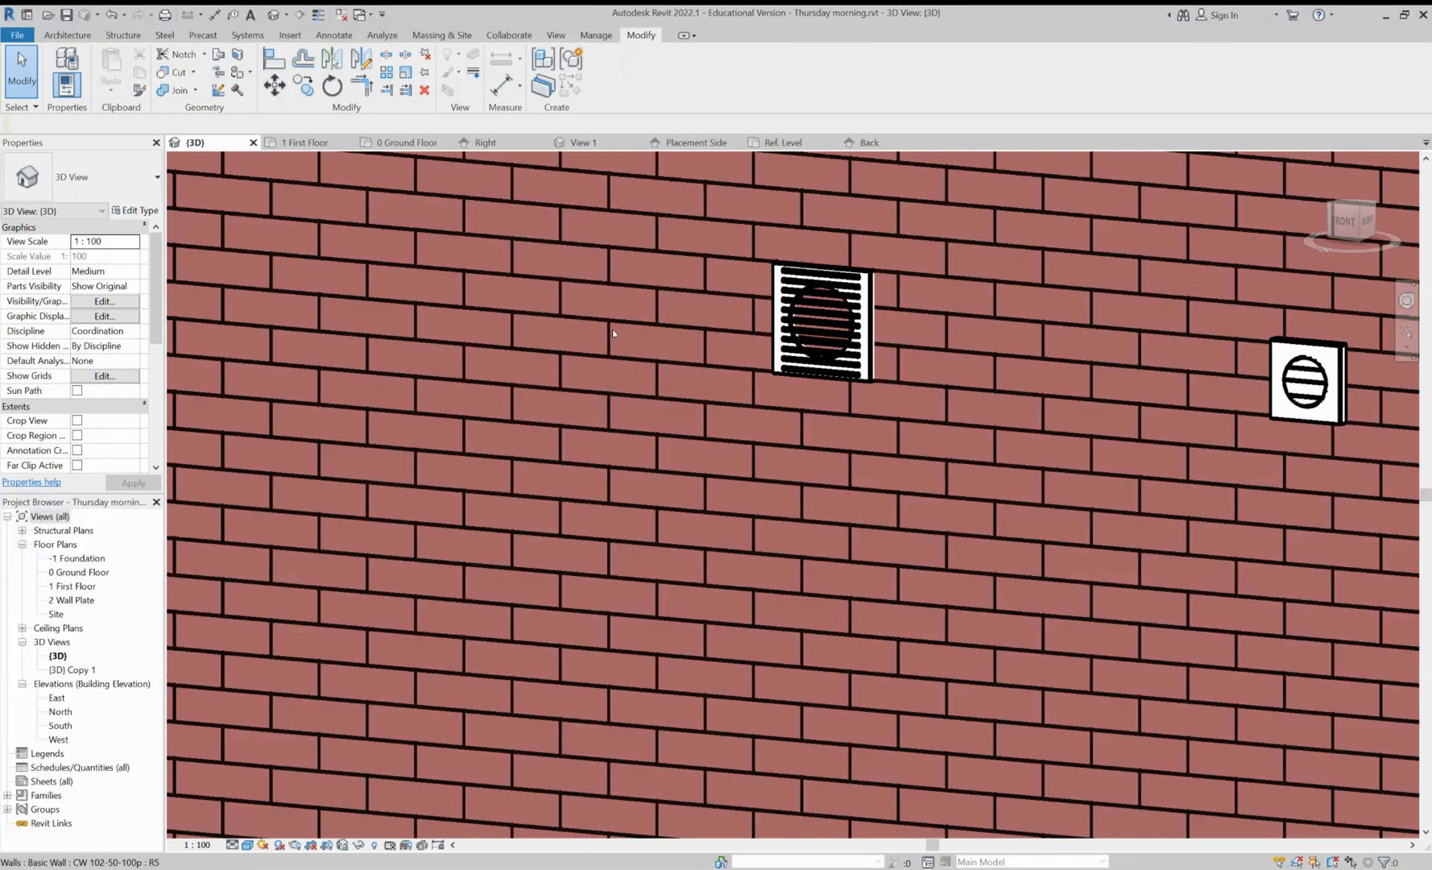
{"action": "scroll", "coordinate": [612, 328], "scroll_direction": "down", "scroll_amount": 3}
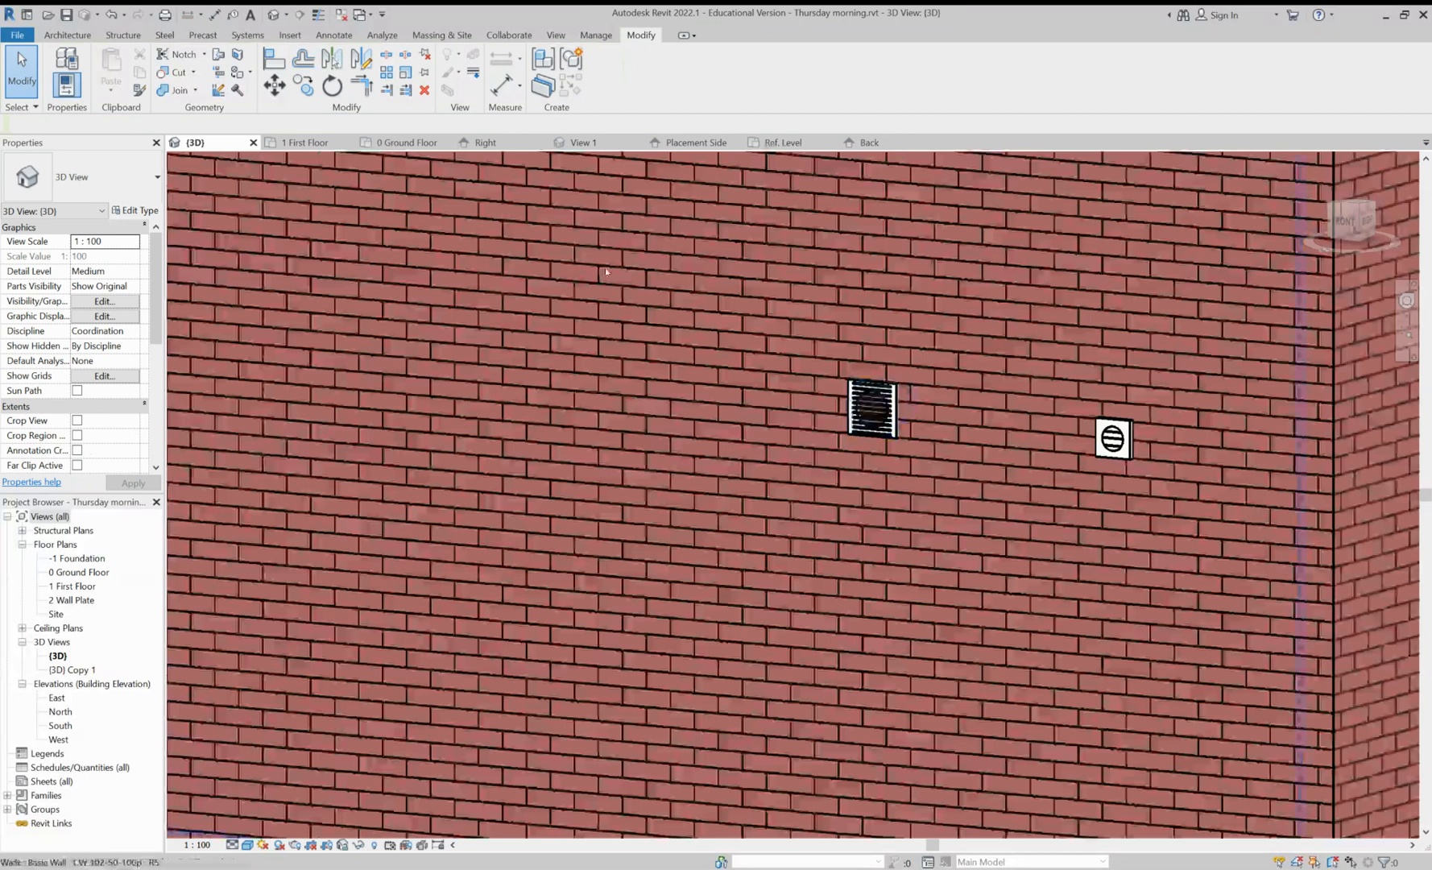
{"action": "left_click", "coordinate": [872, 408]}
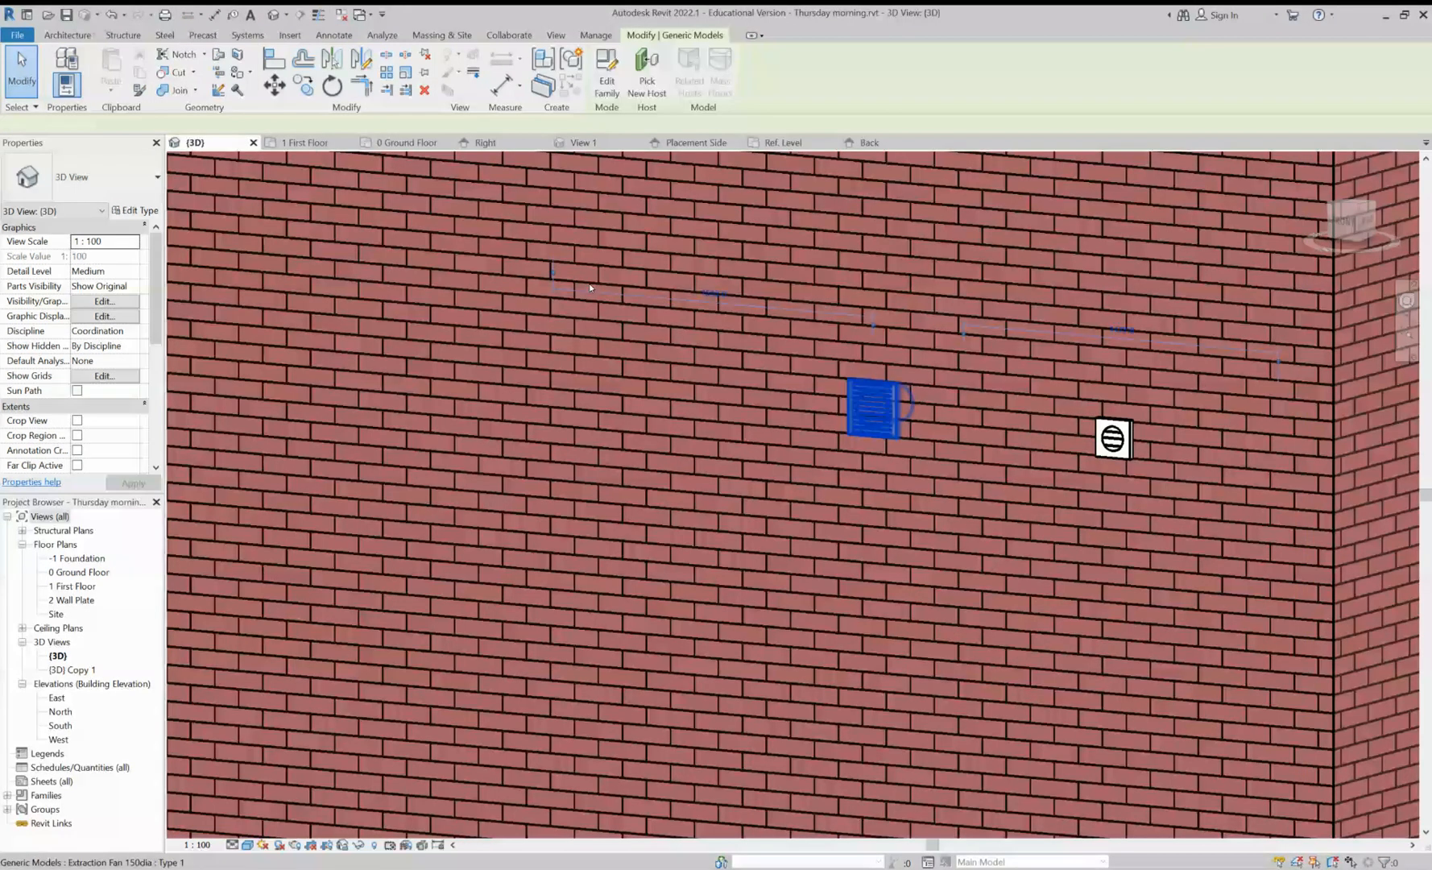
{"action": "scroll", "coordinate": [909, 428], "scroll_direction": "up", "scroll_amount": 5}
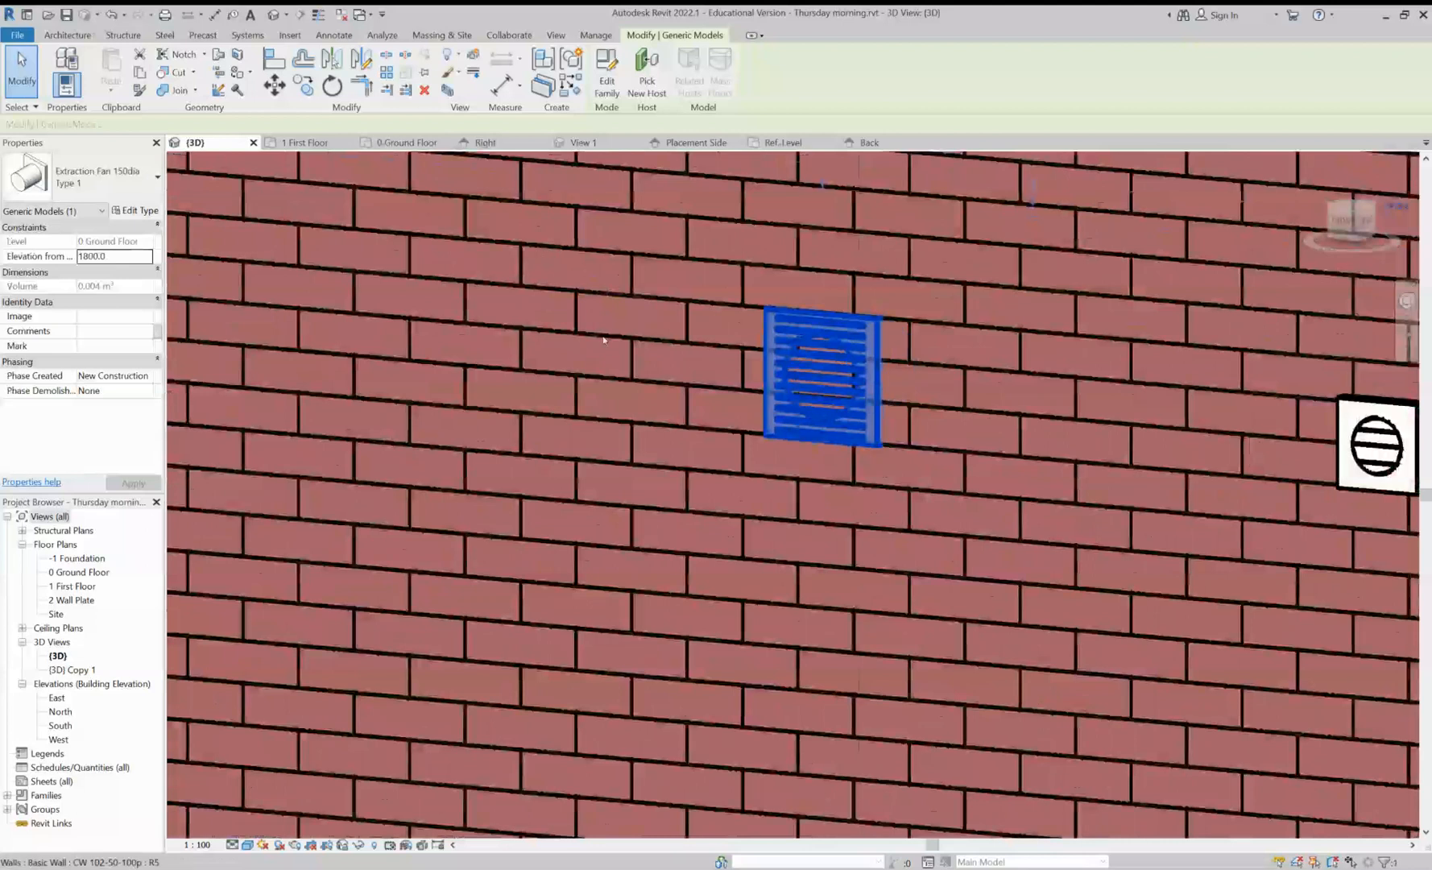
{"action": "scroll", "coordinate": [603, 339], "scroll_direction": "down", "scroll_amount": 5}
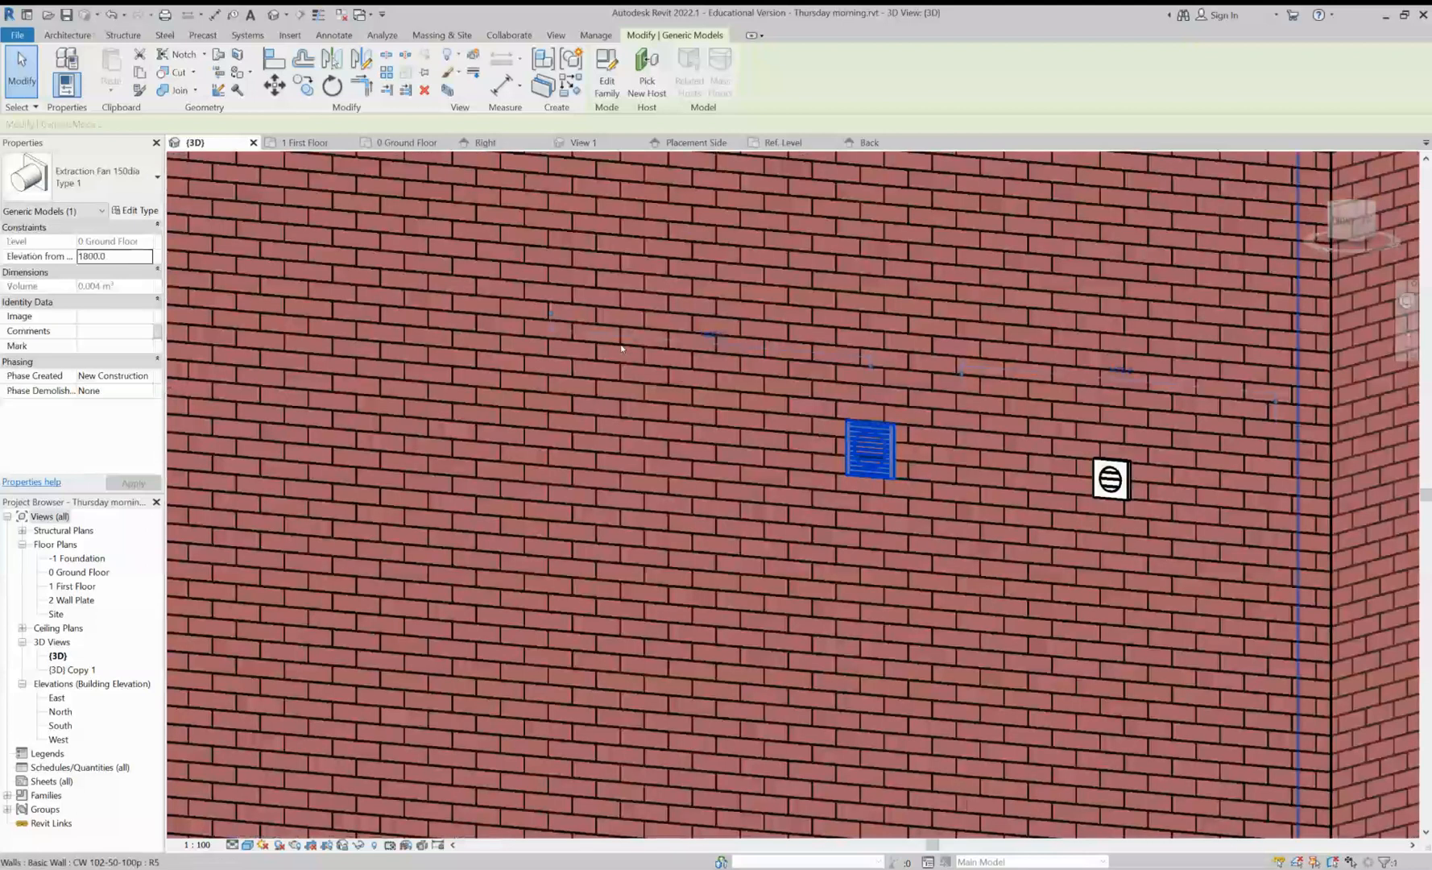
Switch to the {3D} Copy 1 view and examine the extraction fan's grille on the wall's inner face
{"action": "left_click", "coordinate": [622, 354]}
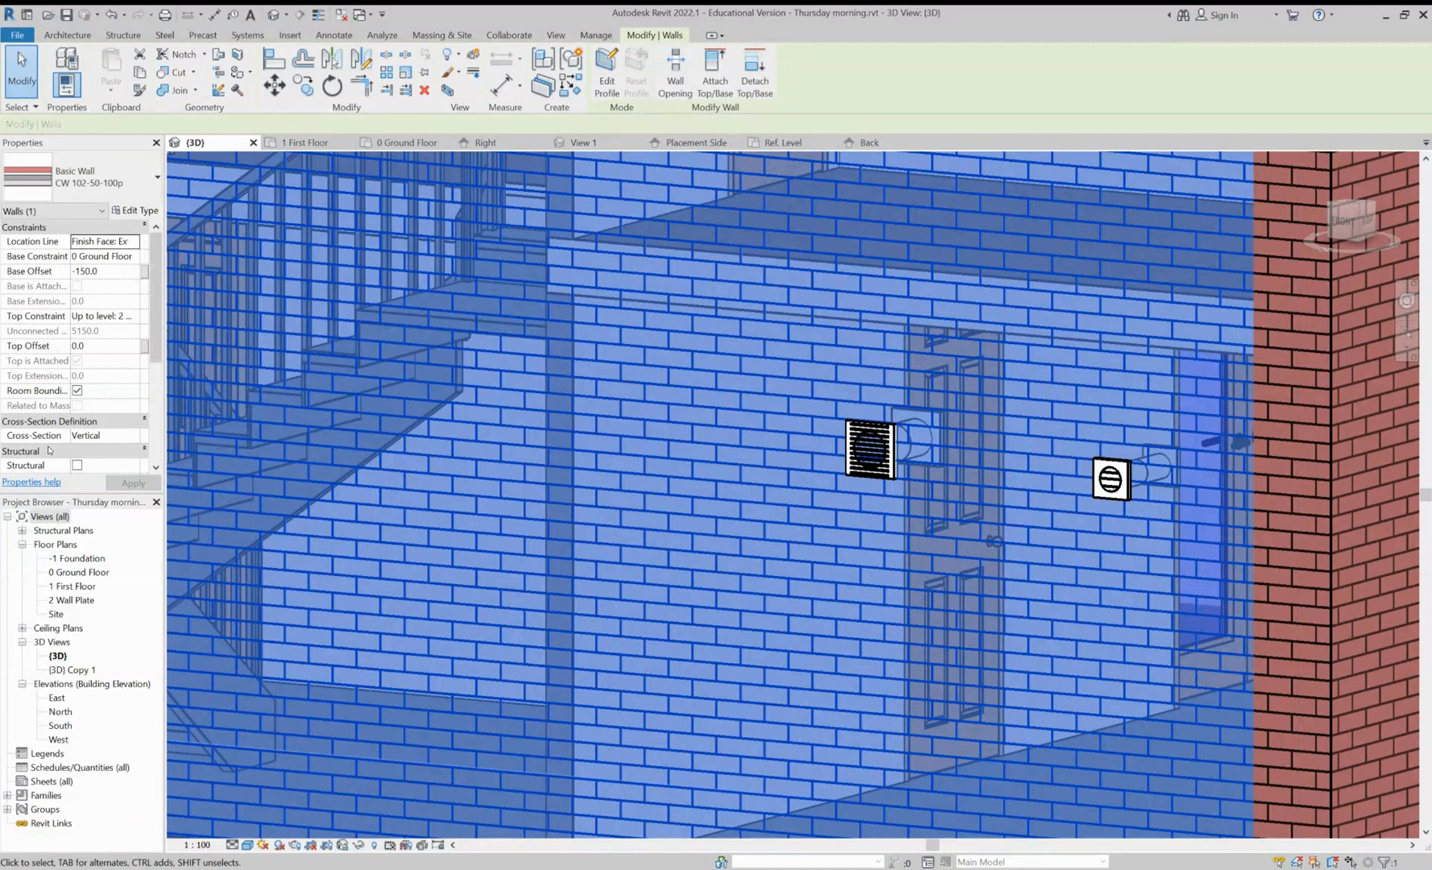
{"action": "double_click", "coordinate": [73, 669]}
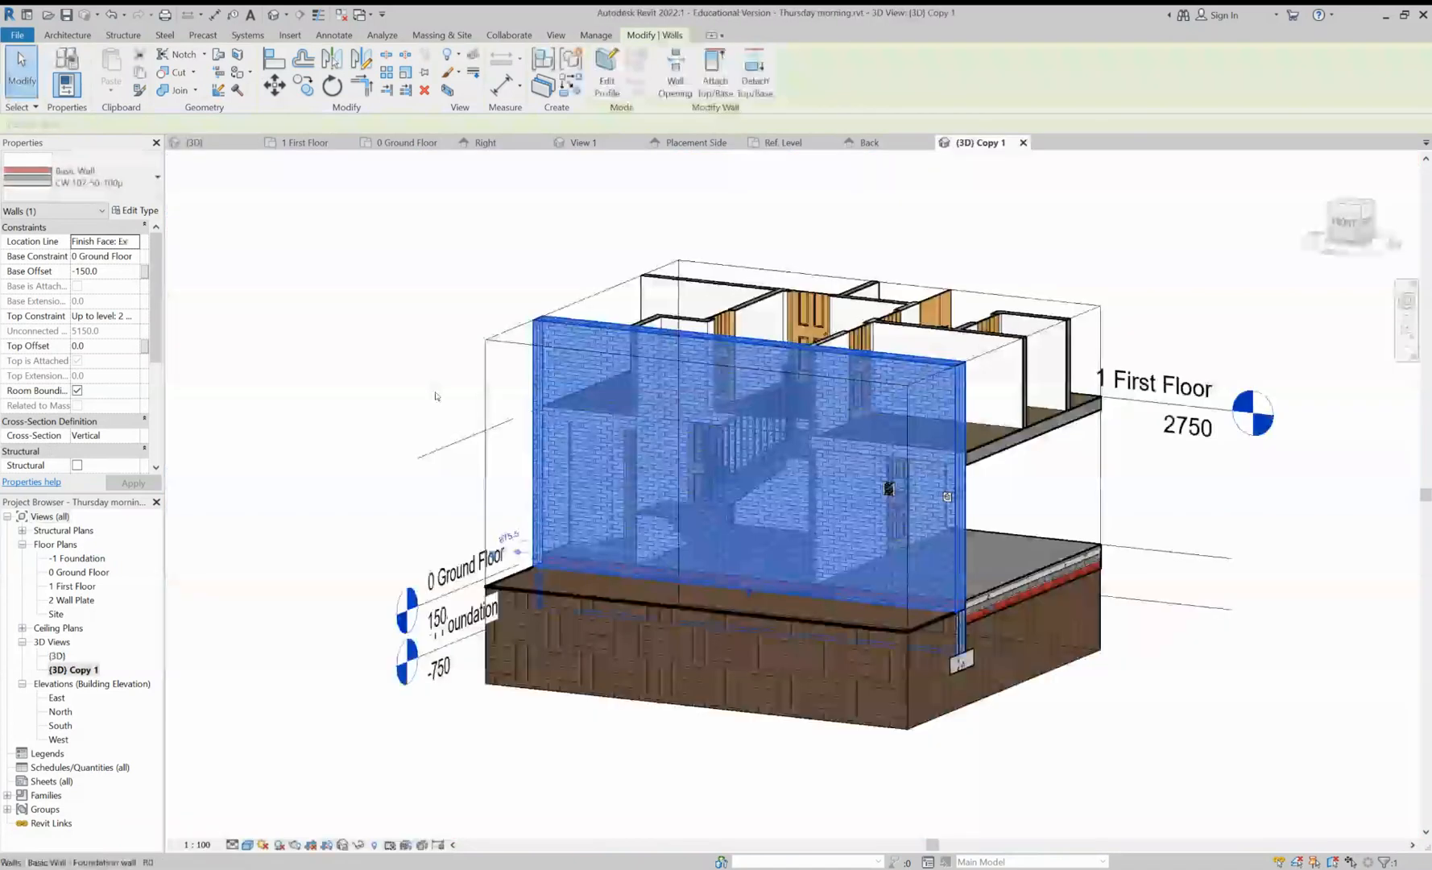
{"action": "middle_click_drag", "start_coordinate": [672, 443], "coordinate": [327, 370], "text": "shift"}
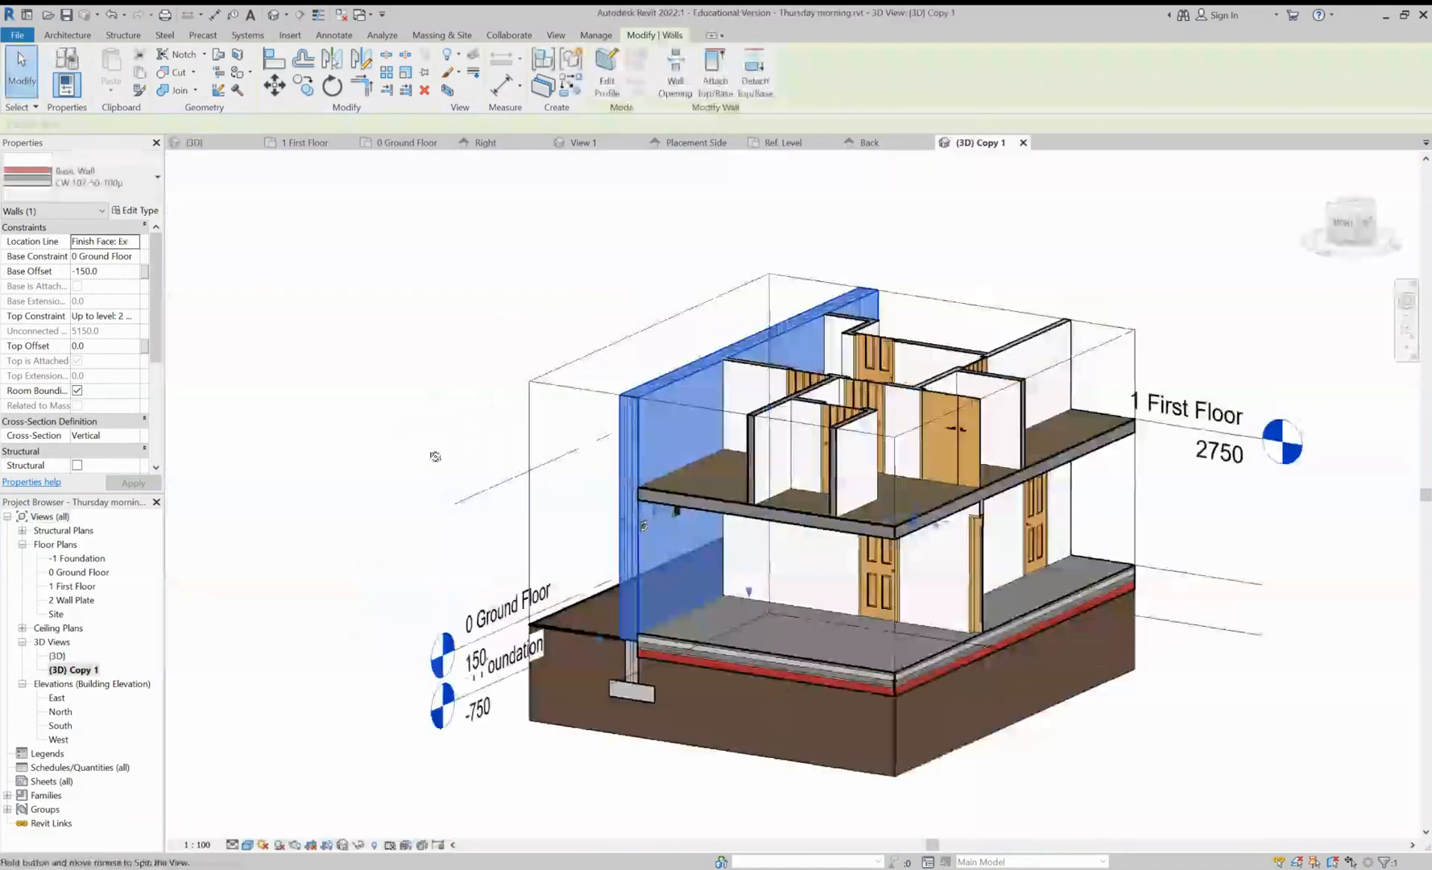
{"action": "left_click", "coordinate": [326, 369]}
{"action": "scroll", "coordinate": [389, 365], "scroll_direction": "up", "scroll_amount": 5}
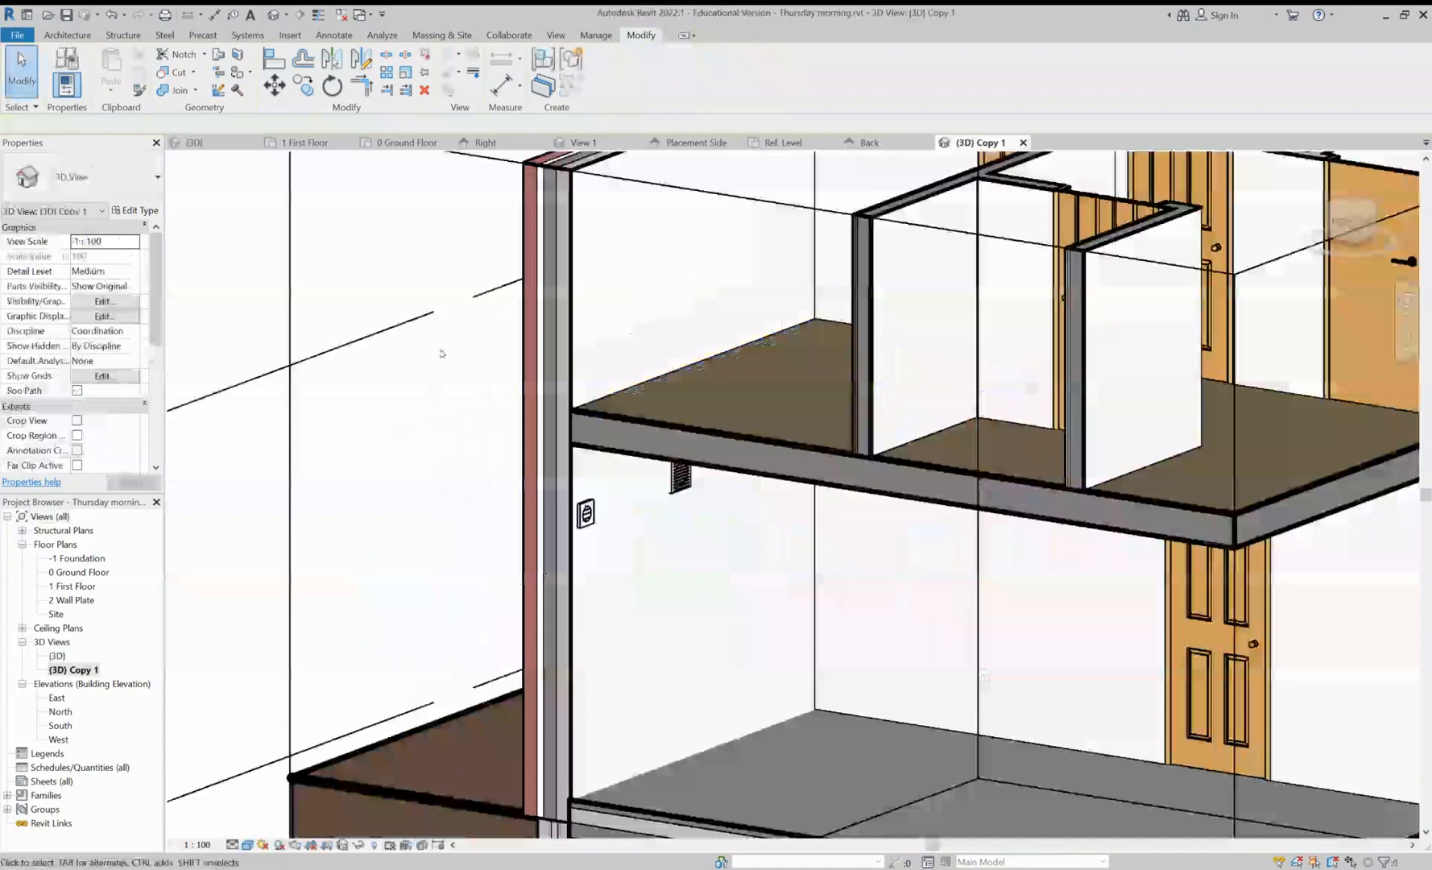
{"action": "middle_click_drag", "start_coordinate": [449, 359], "coordinate": [398, 248], "text": "shift"}
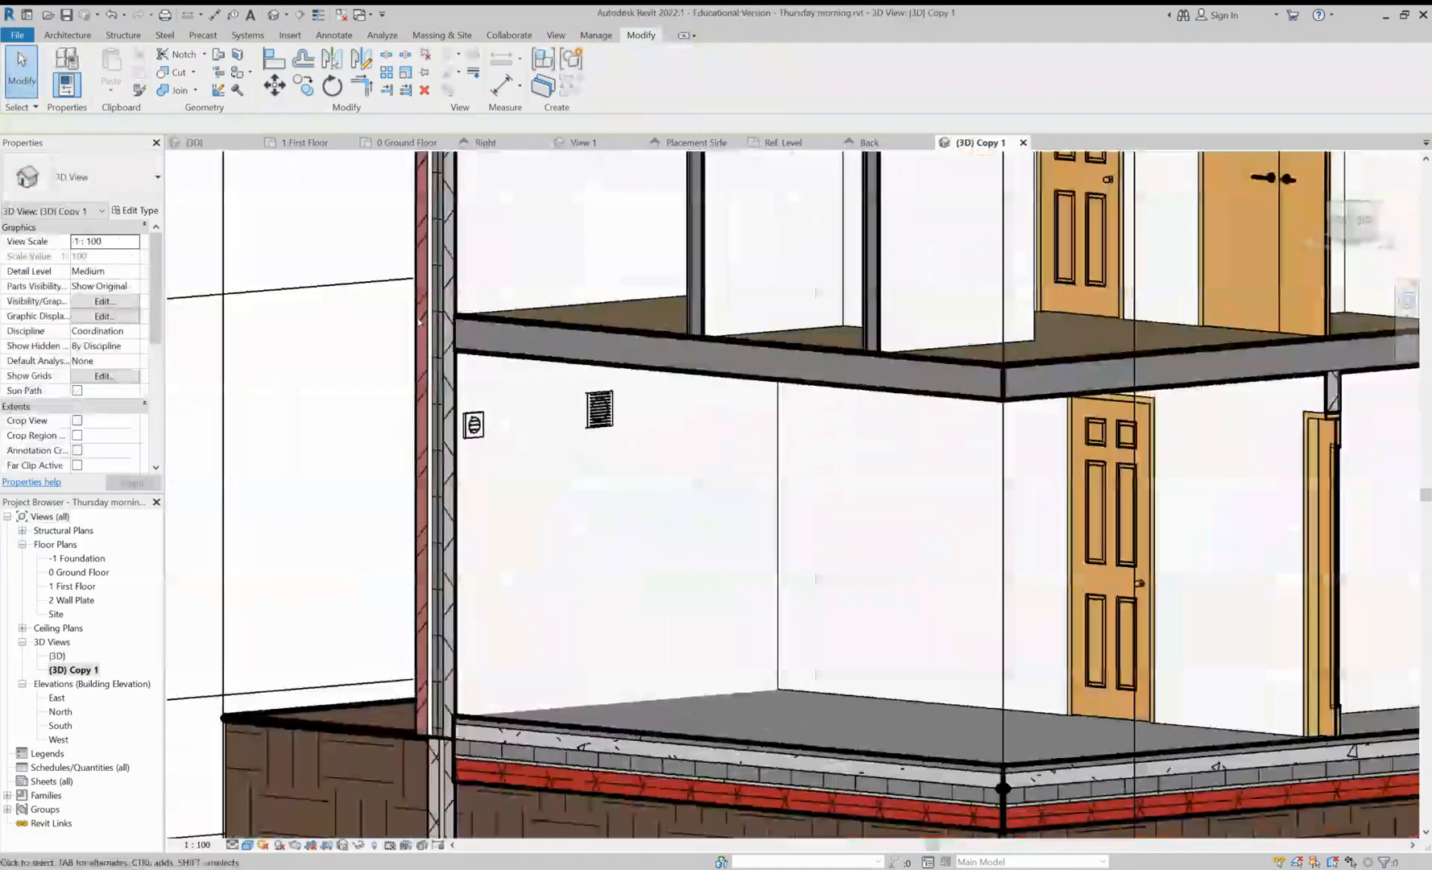
{"action": "scroll", "coordinate": [409, 265], "scroll_direction": "up", "scroll_amount": 1}
{"action": "scroll", "coordinate": [409, 266], "scroll_direction": "up", "scroll_amount": 4}
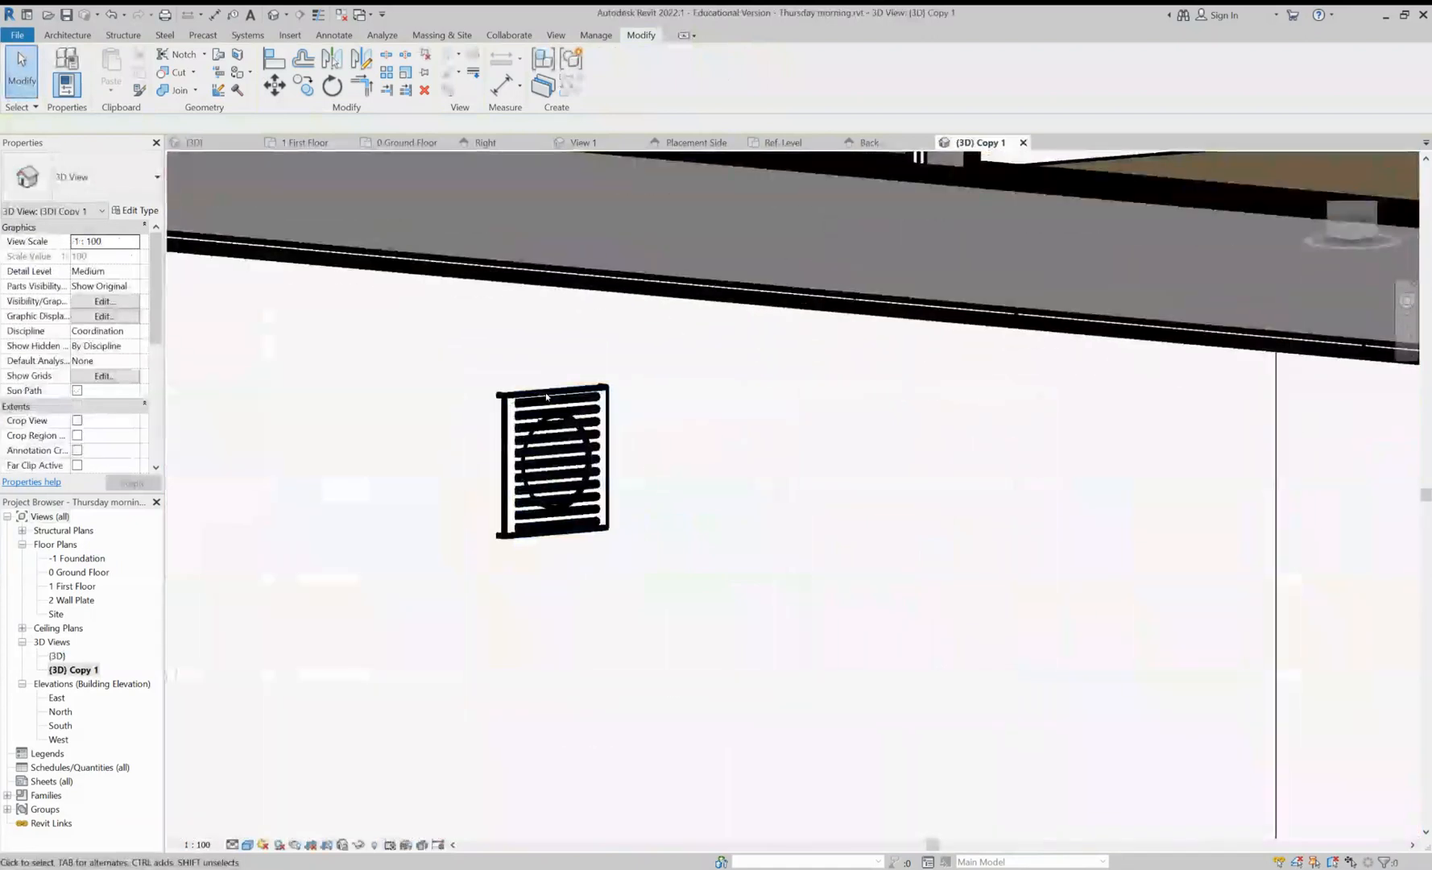
{"action": "scroll", "coordinate": [385, 318], "scroll_direction": "down", "scroll_amount": 2}
{"action": "scroll", "coordinate": [578, 398], "scroll_direction": "down", "scroll_amount": 5}
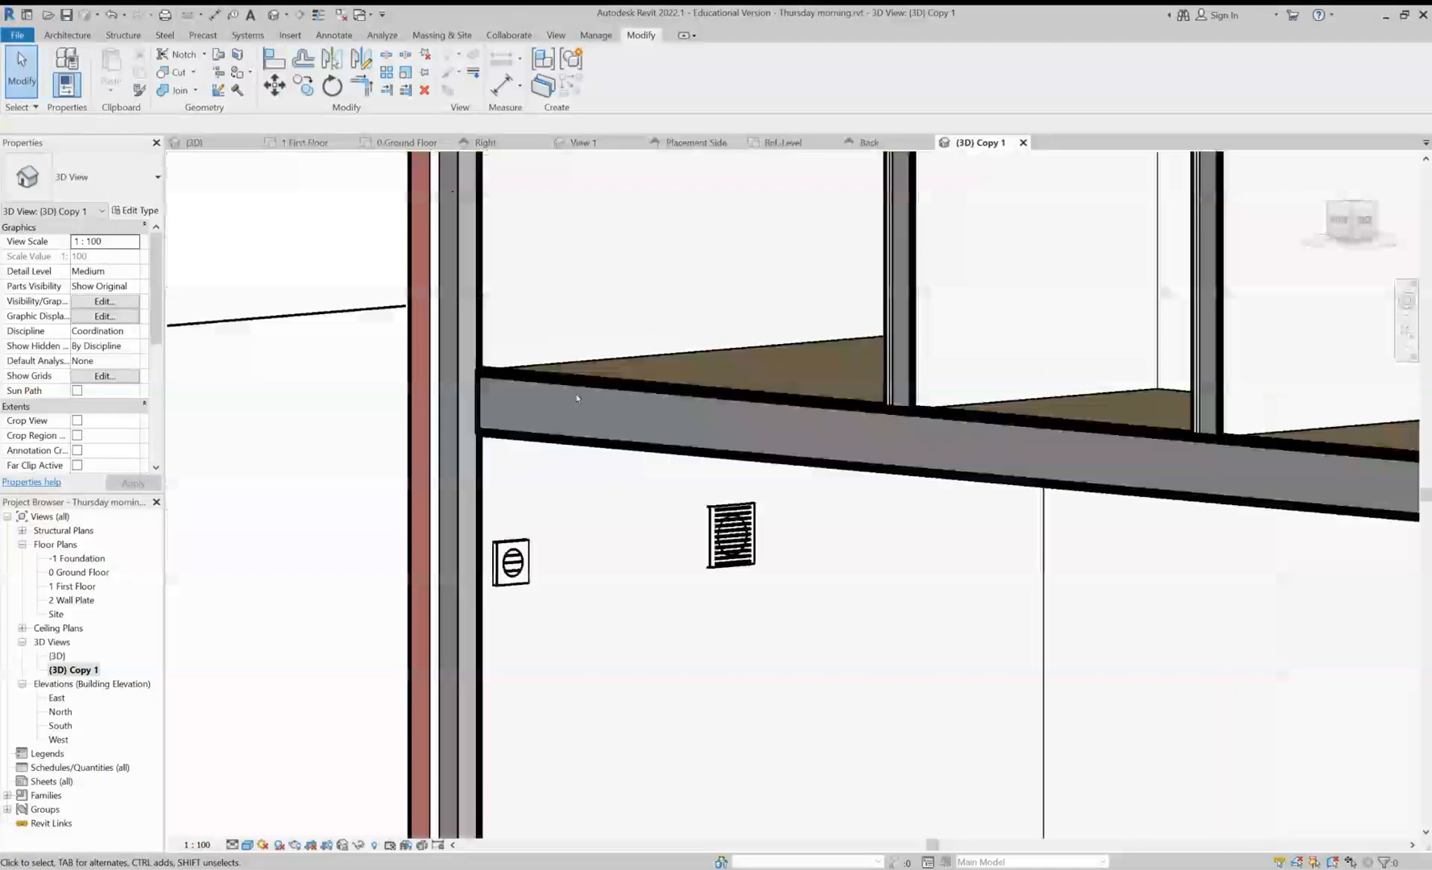
Open the family of the extraction fan on the outer brick wall for editing and show its Back elevation
{"action": "mouse_move", "coordinate": [578, 398]}
{"action": "middle_mouse_down", "text": "shift"}
{"action": "mouse_move", "coordinate": [511, 426]}
{"action": "mouse_move", "coordinate": [706, 415]}
{"action": "mouse_move", "coordinate": [644, 391]}
{"action": "mouse_move", "coordinate": [677, 383]}
{"action": "mouse_move", "coordinate": [687, 335]}
{"action": "middle_mouse_up", "text": "shift"}
{"action": "scroll", "coordinate": [794, 342], "scroll_direction": "up", "scroll_amount": 3}
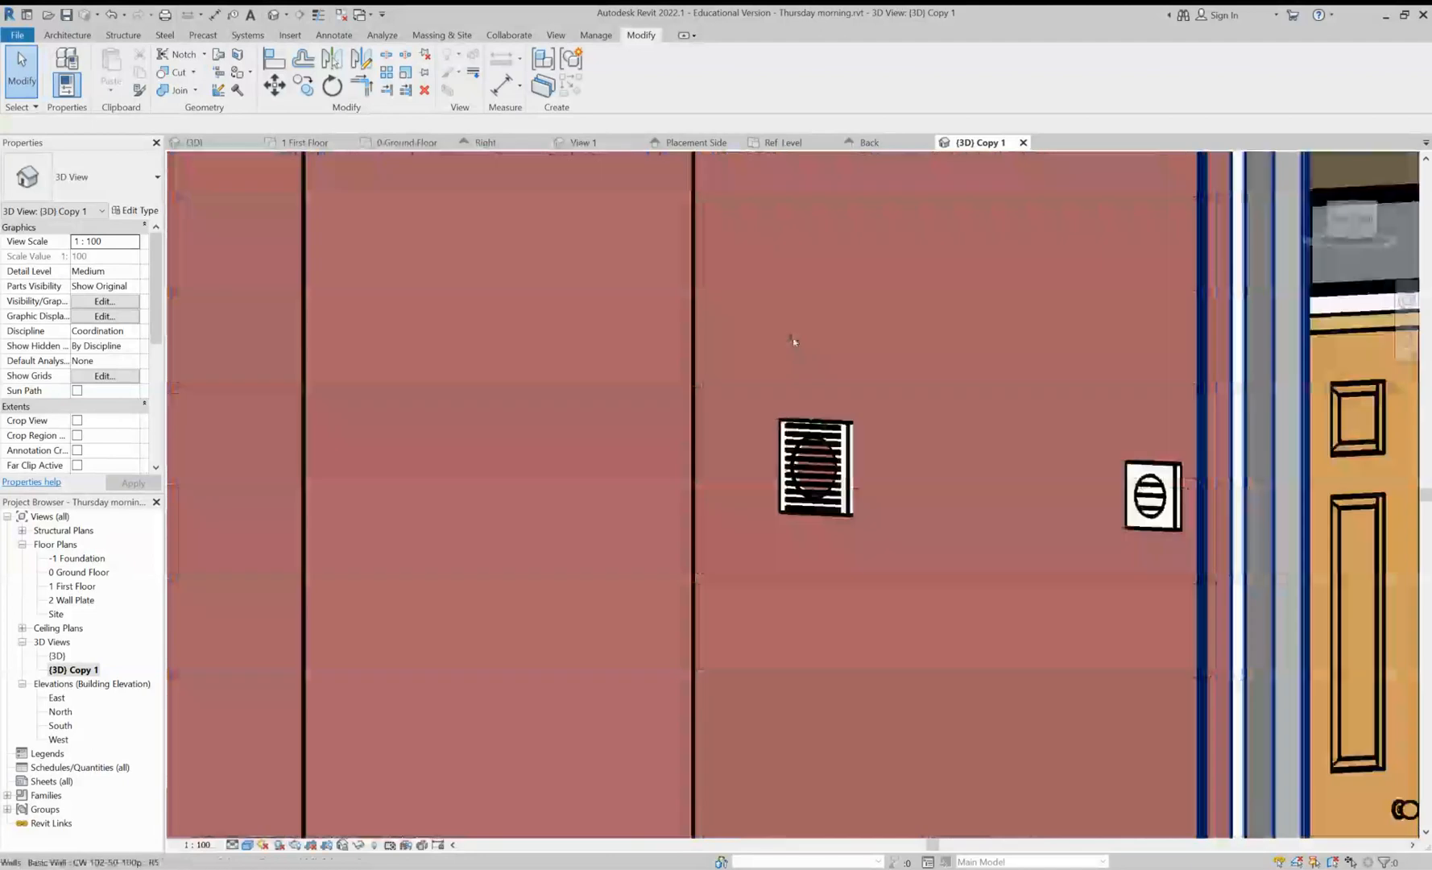
{"action": "scroll", "coordinate": [768, 333], "scroll_direction": "up", "scroll_amount": 3}
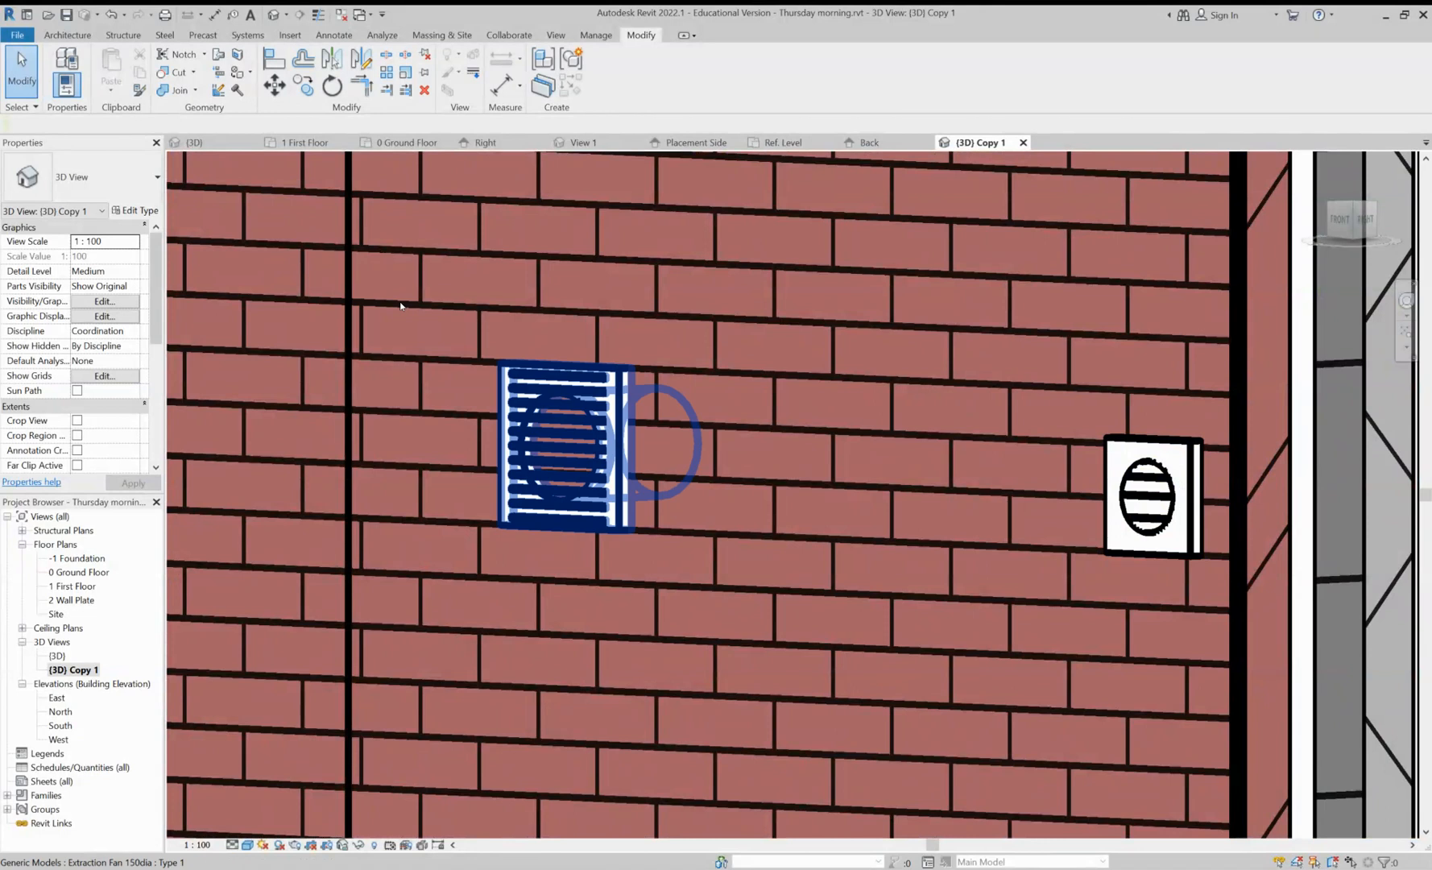
{"action": "left_click", "coordinate": [563, 447]}
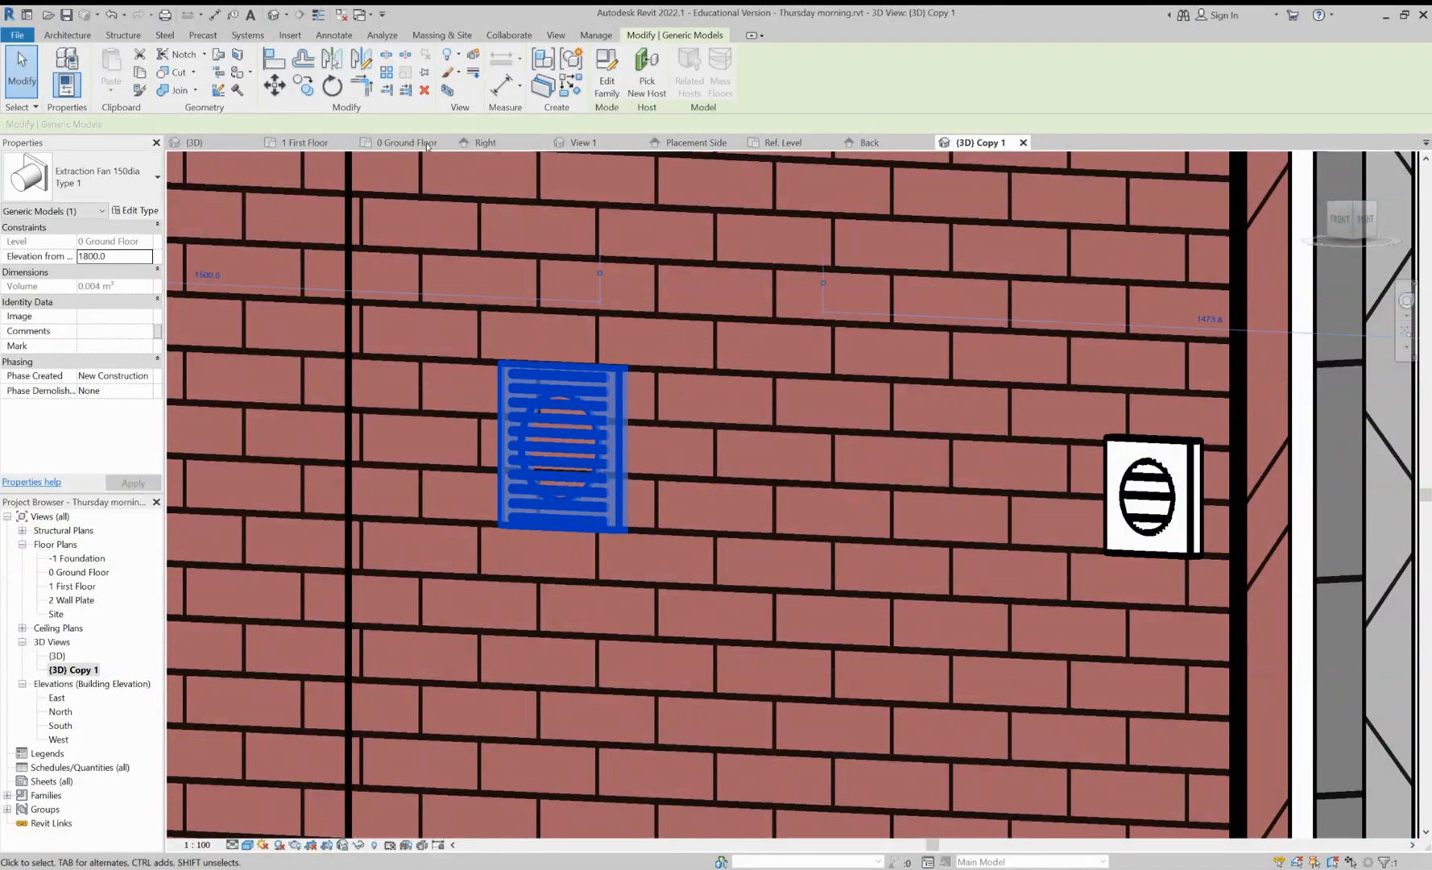
{"action": "left_click", "coordinate": [606, 74]}
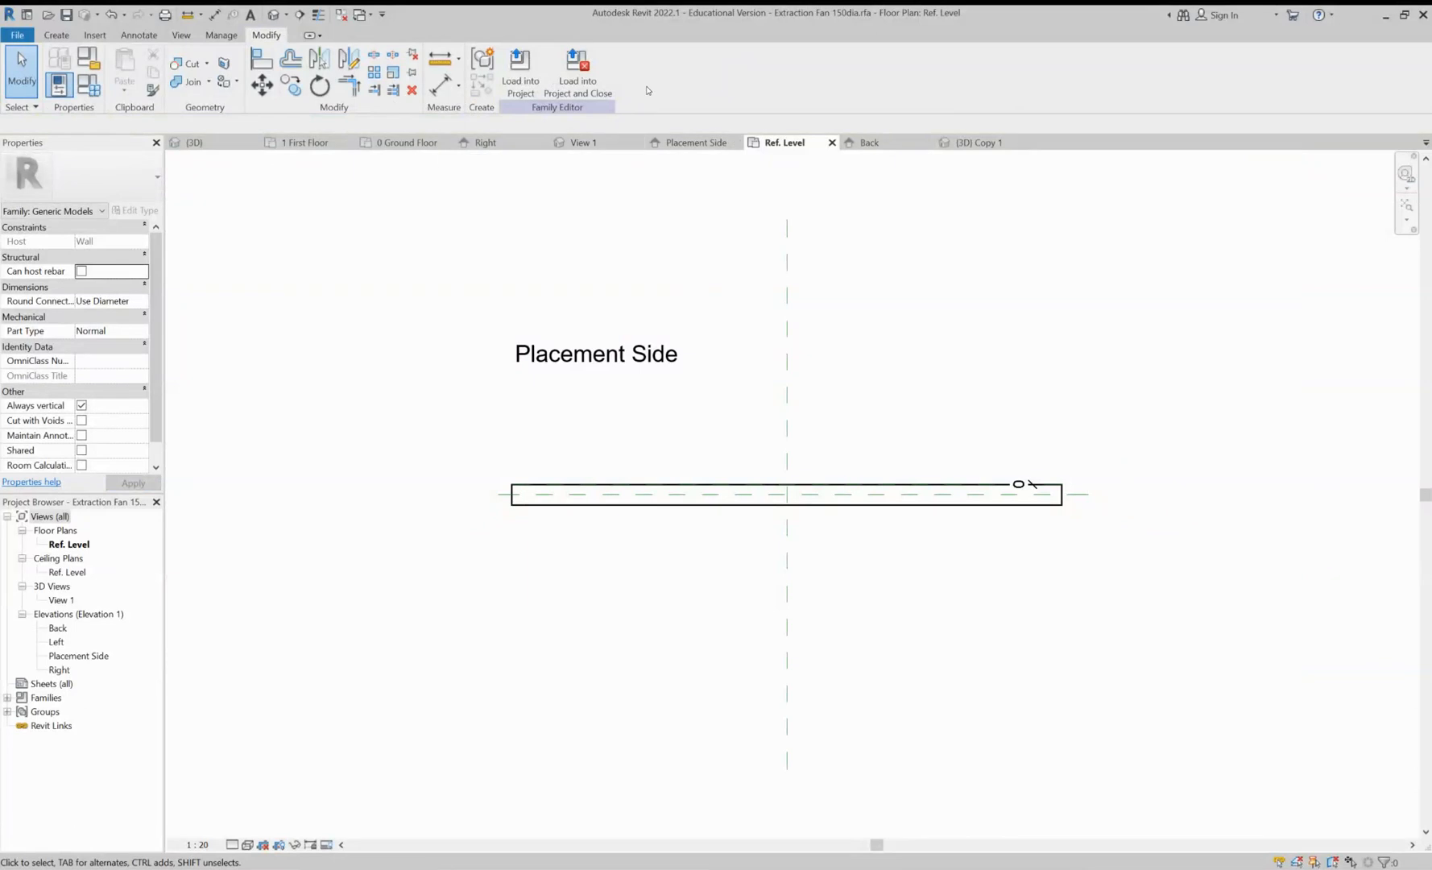
{"action": "left_click", "coordinate": [869, 142]}
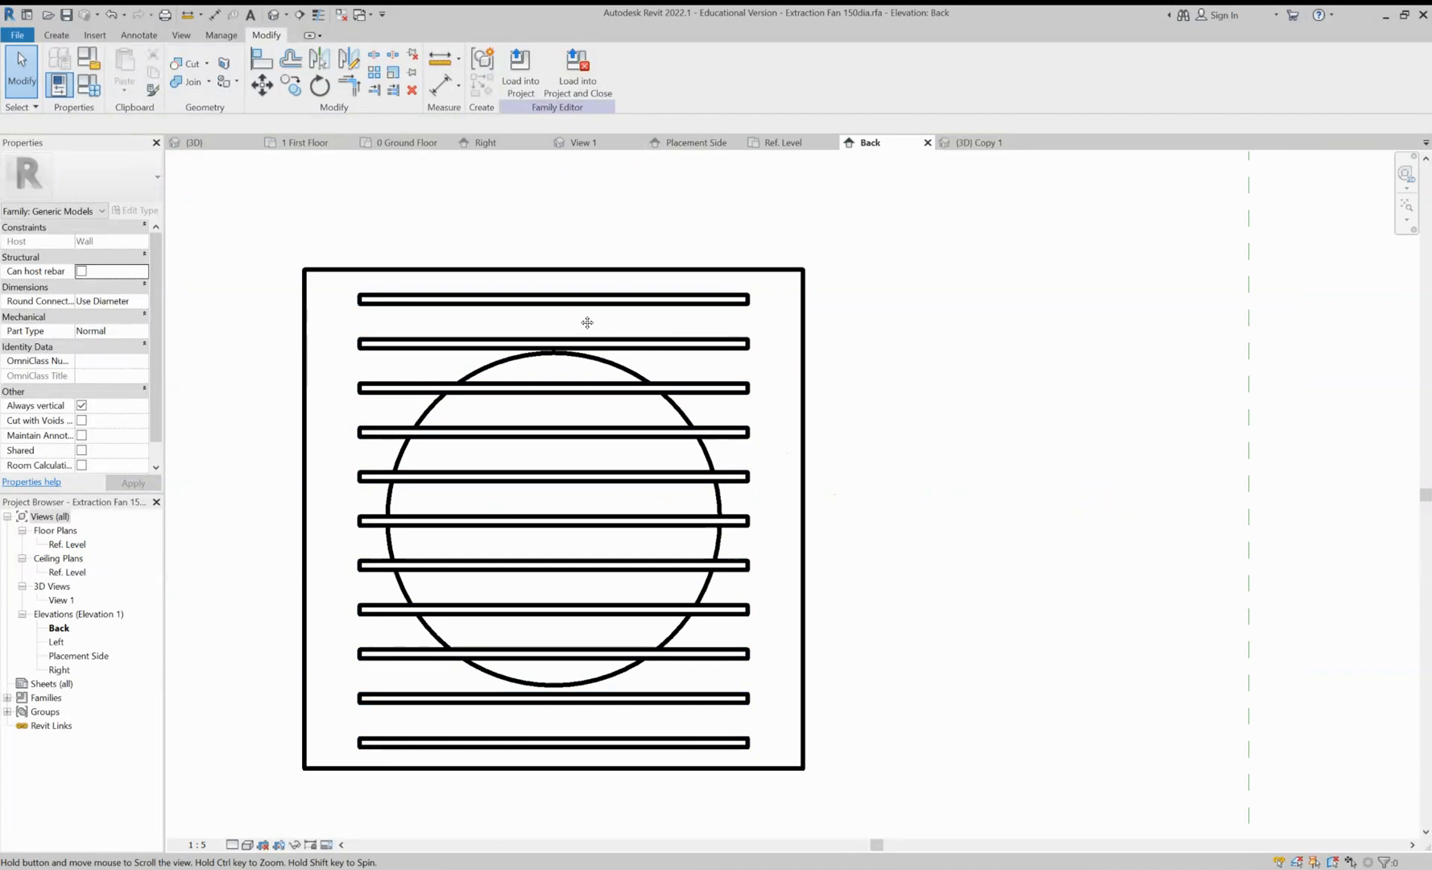
{"action": "middle_click_drag", "start_coordinate": [585, 323], "coordinate": [640, 313]}
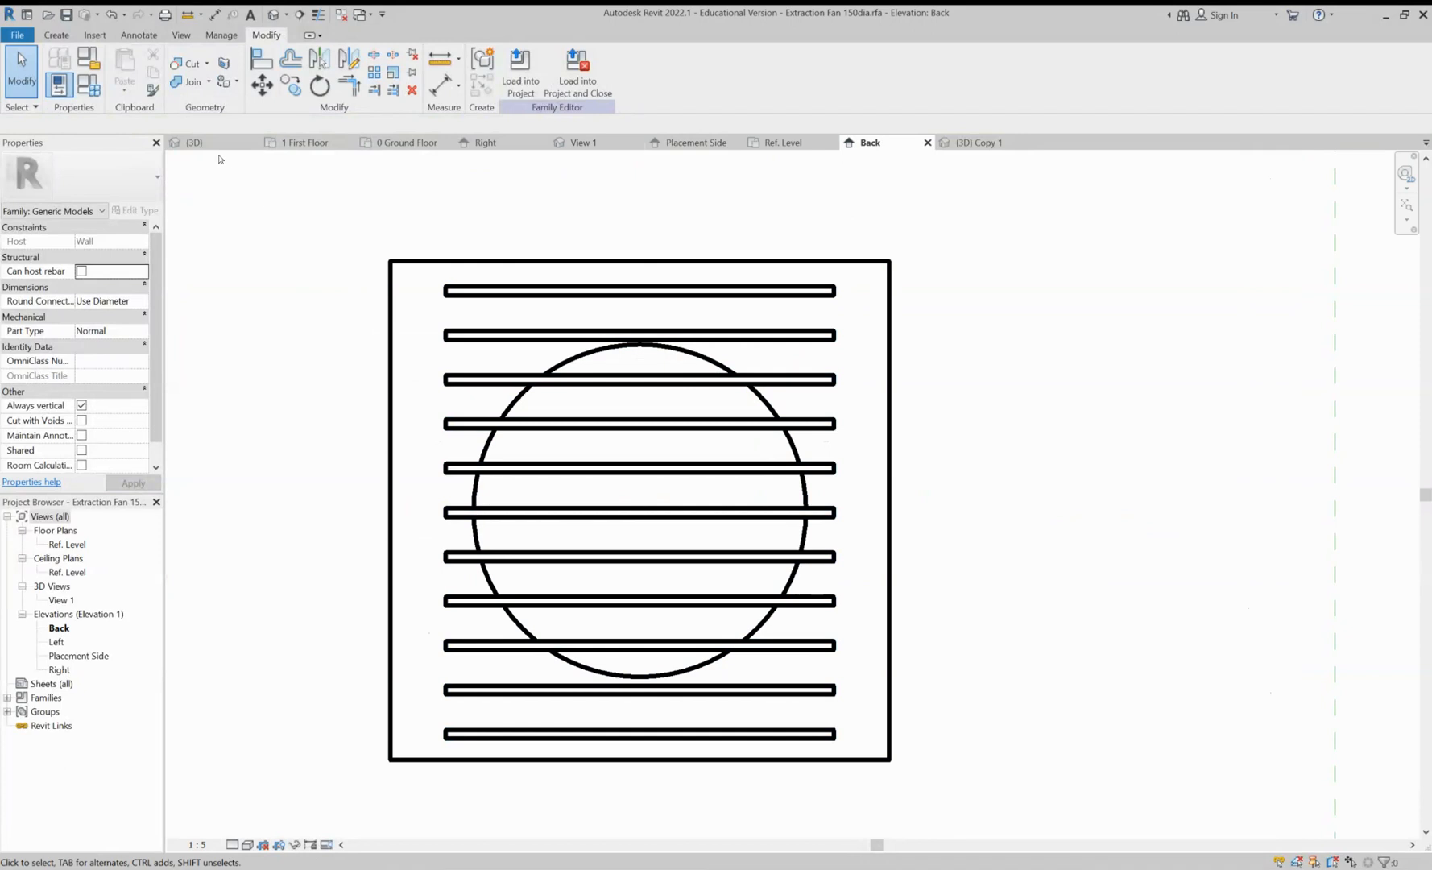
Start a solid extrusion and sketch a diagonal guide line between opposite corners of the square grille plate
{"action": "left_click", "coordinate": [56, 35]}
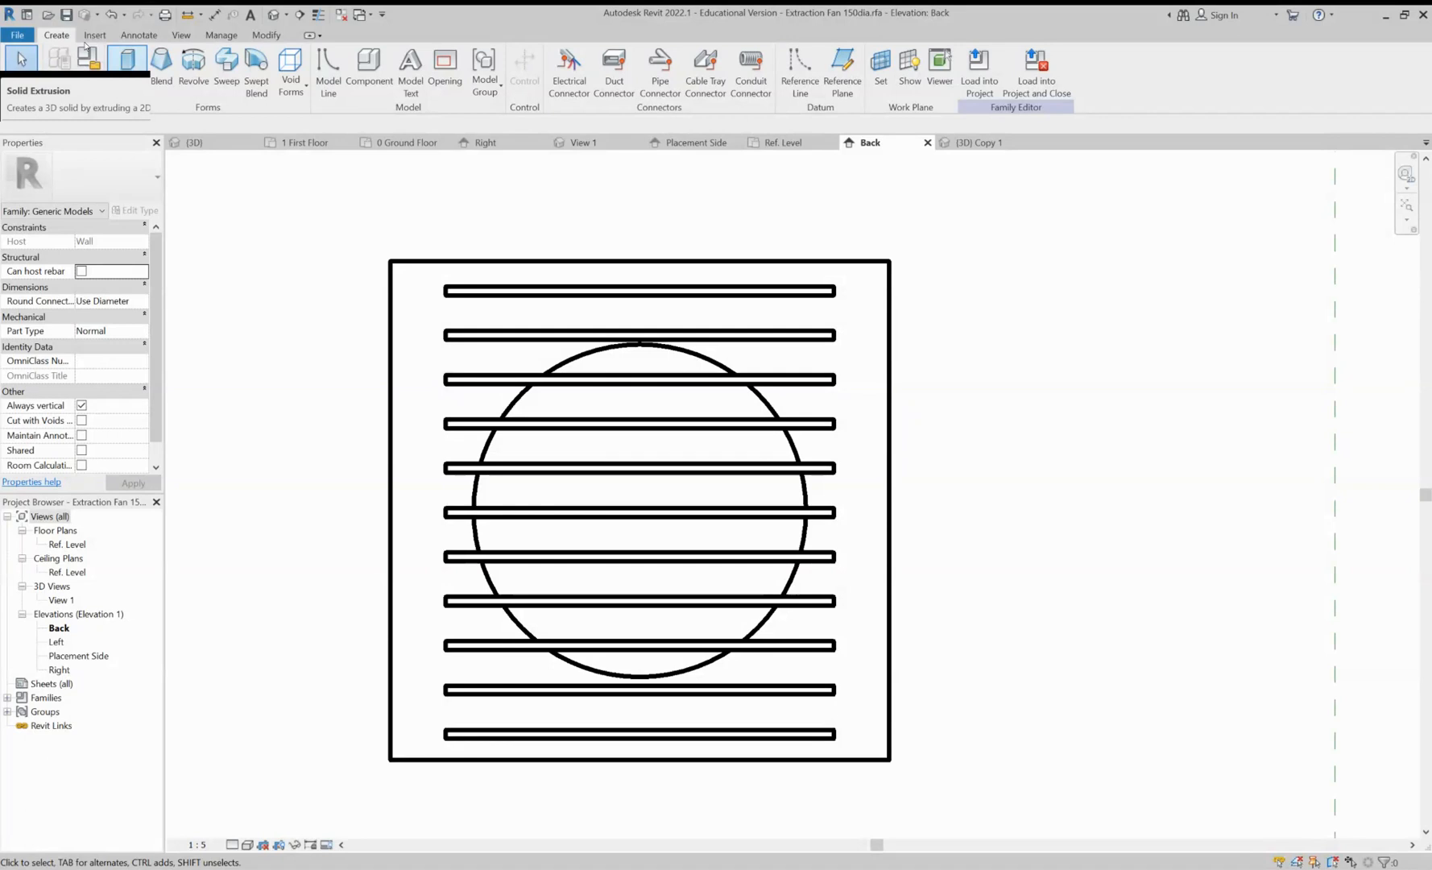
{"action": "left_click", "coordinate": [127, 59]}
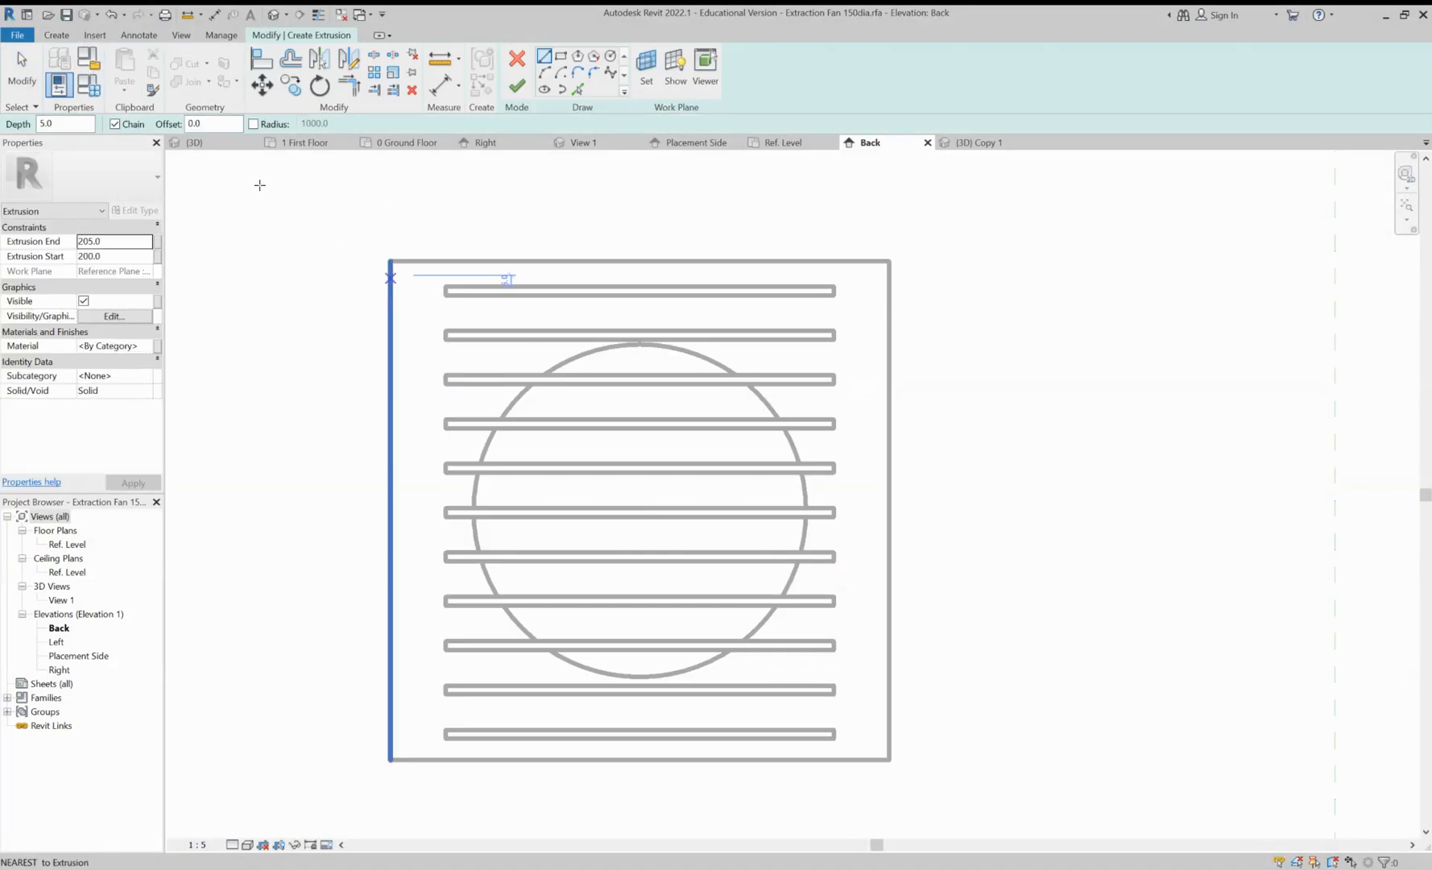
{"action": "left_click", "coordinate": [391, 262]}
{"action": "left_click", "coordinate": [888, 757]}
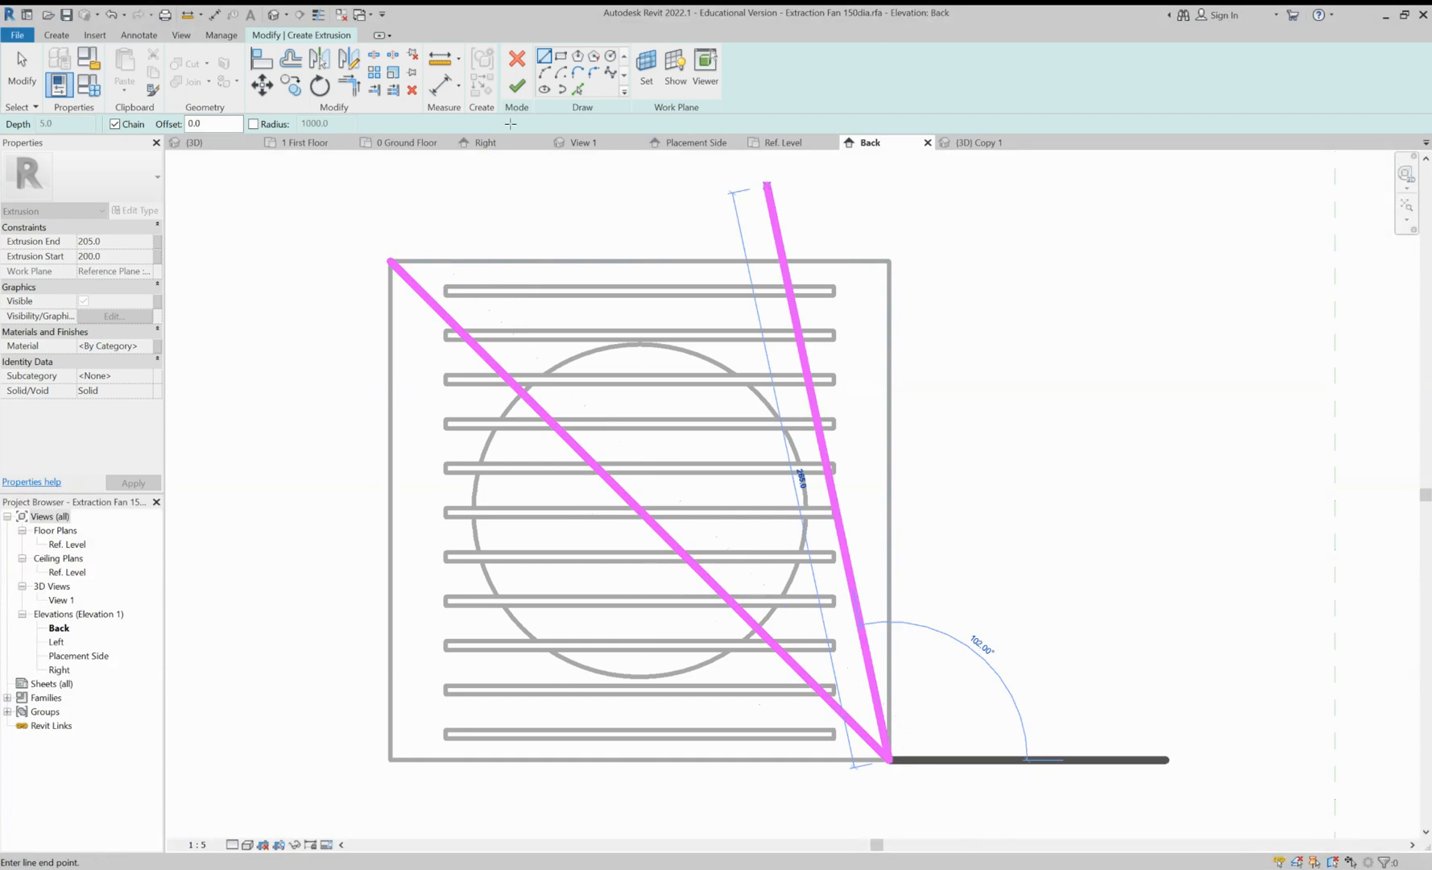
{"action": "key", "text": "Escape"}
{"action": "key", "text": "Escape"}
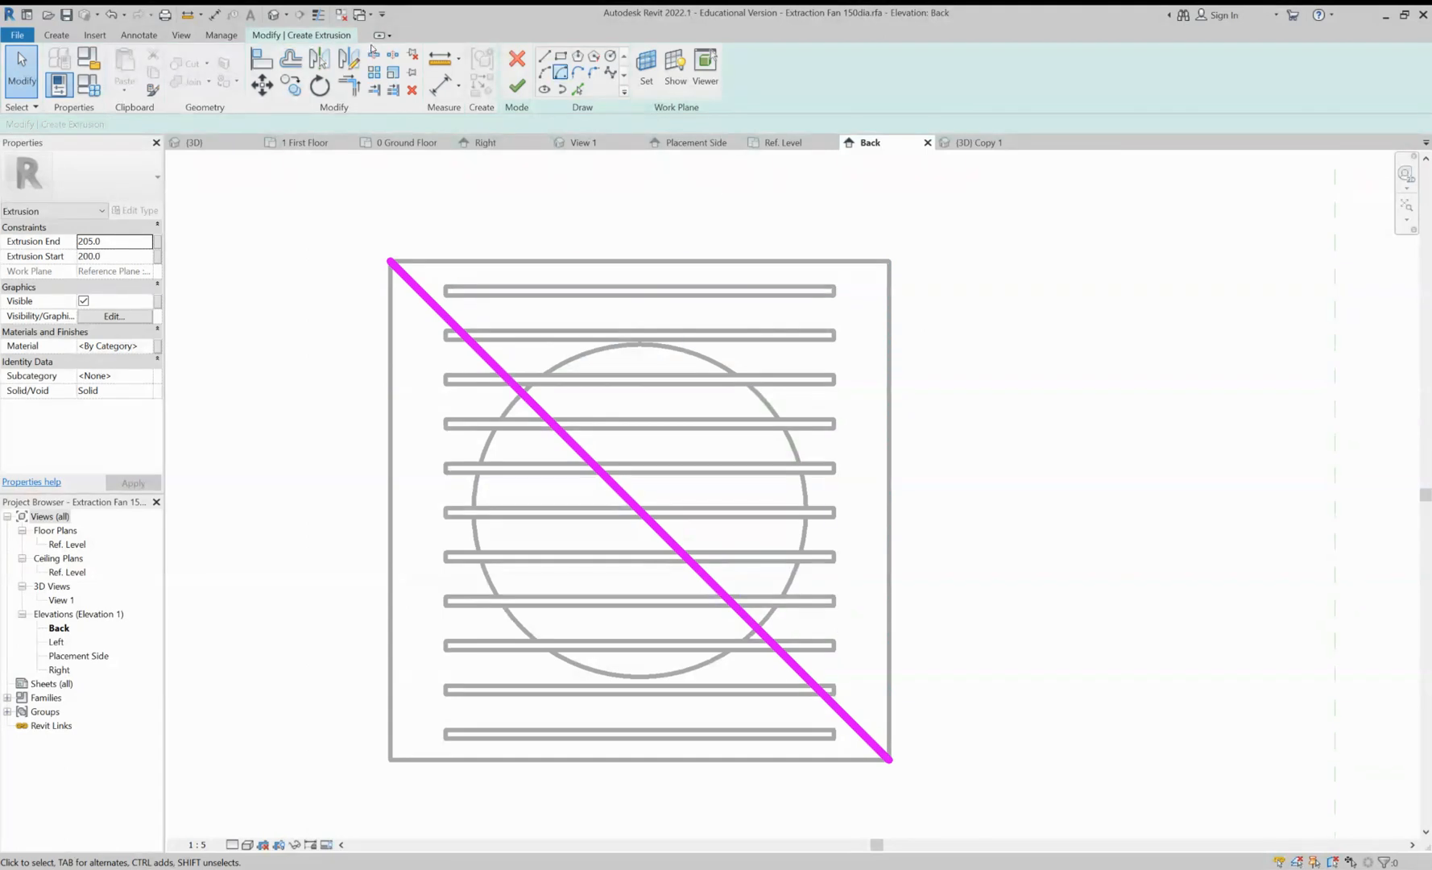
Sketch a circle of radius 75 mm centred on the diagonal's midpoint, matching the duct, and delete the diagonal guide line
{"action": "left_click", "coordinate": [610, 56]}
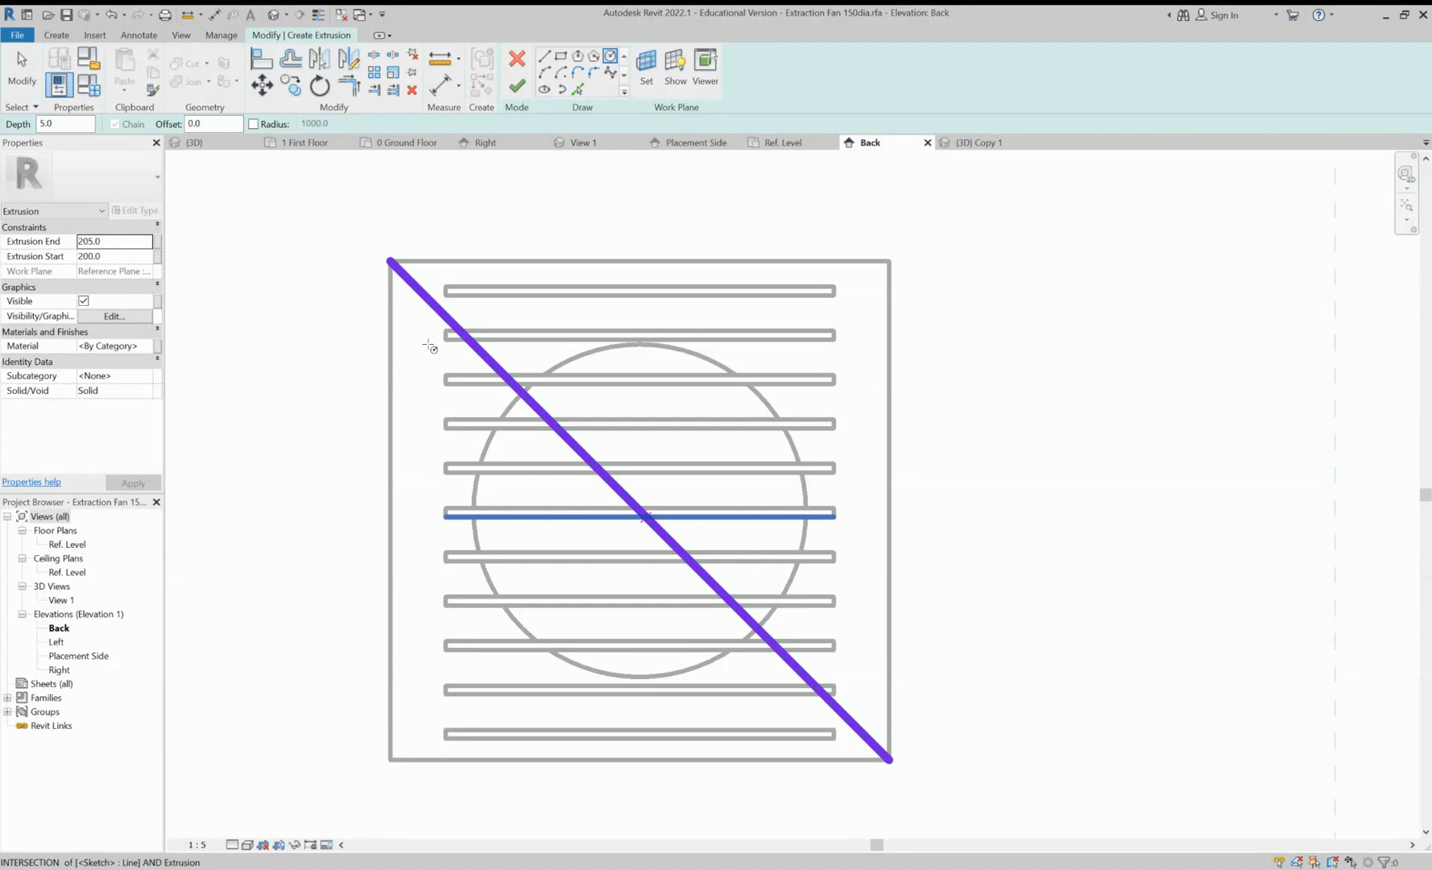
{"action": "left_click", "coordinate": [638, 511]}
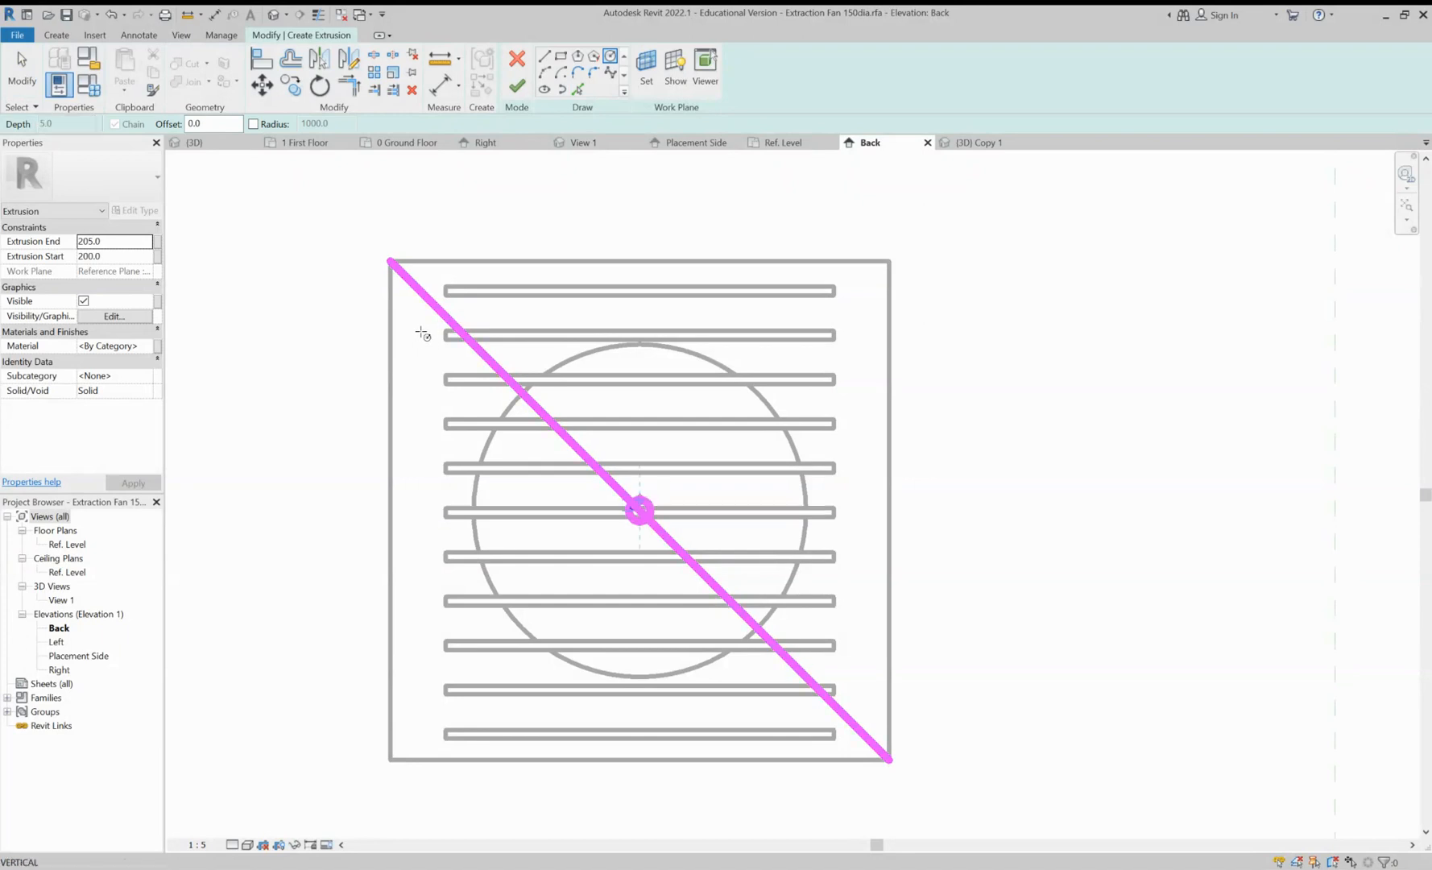
{"action": "key", "text": "Escape"}
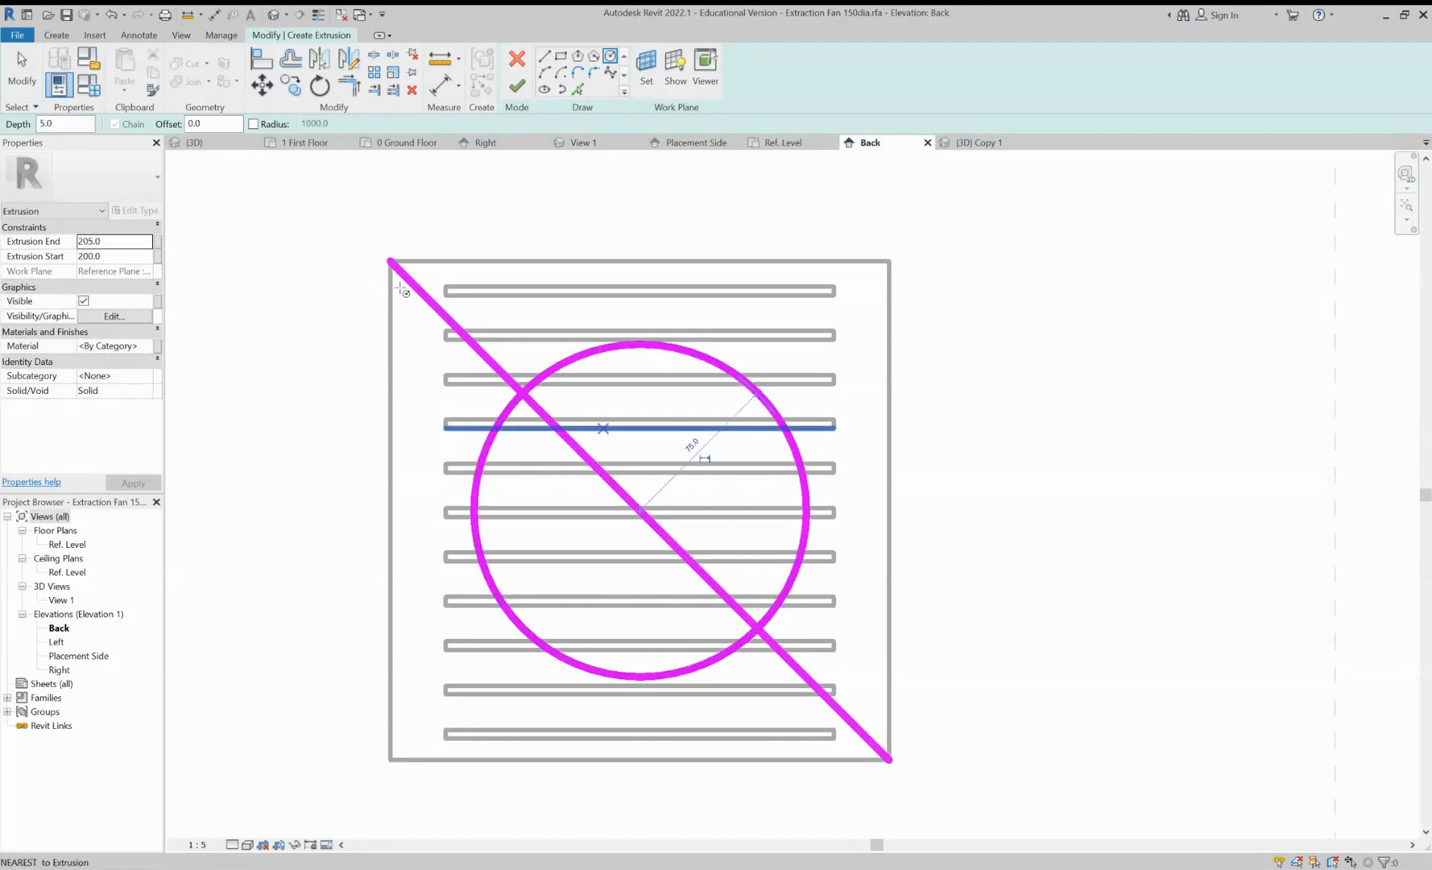
{"action": "left_click", "coordinate": [393, 265]}
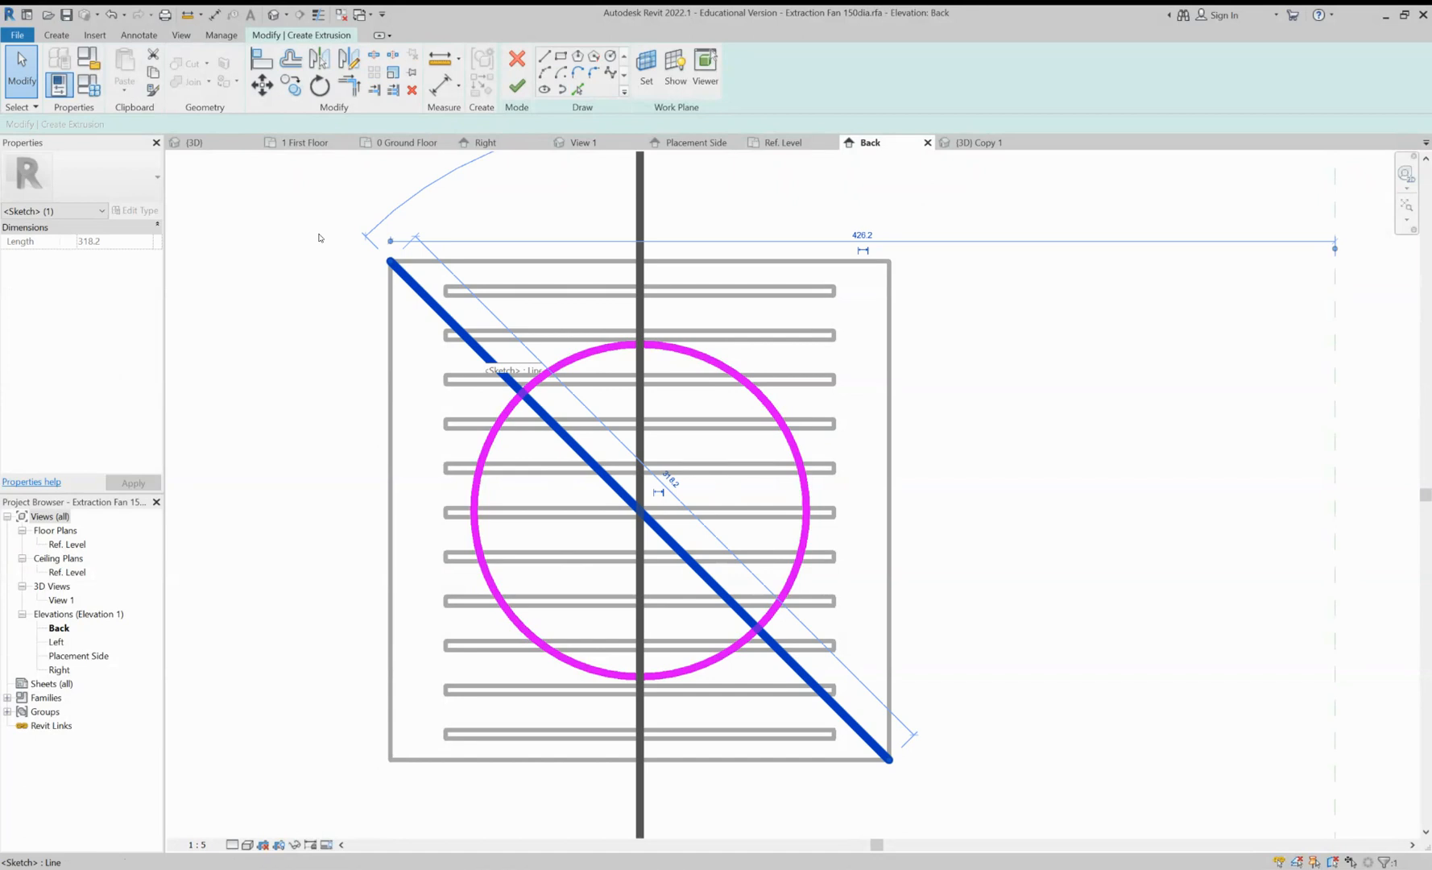
{"action": "key", "text": "Delete"}
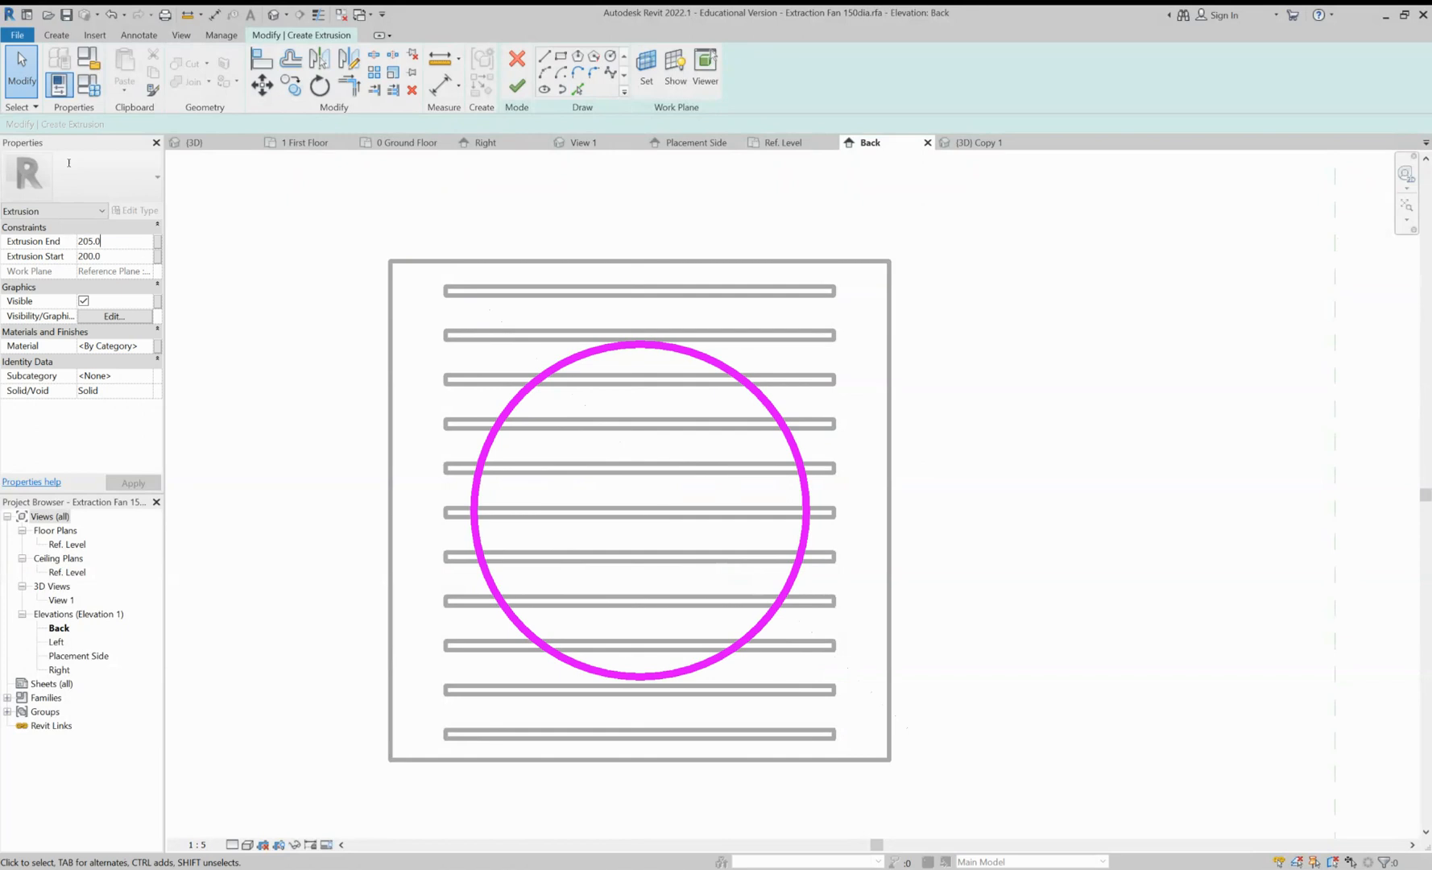
Set the circular extrusion's end to 195 mm and its start to 170 mm
{"action": "left_click_drag", "start_coordinate": [102, 242], "coordinate": [74, 243]}
{"action": "type", "text": "195"}
{"action": "key", "text": "Tab"}
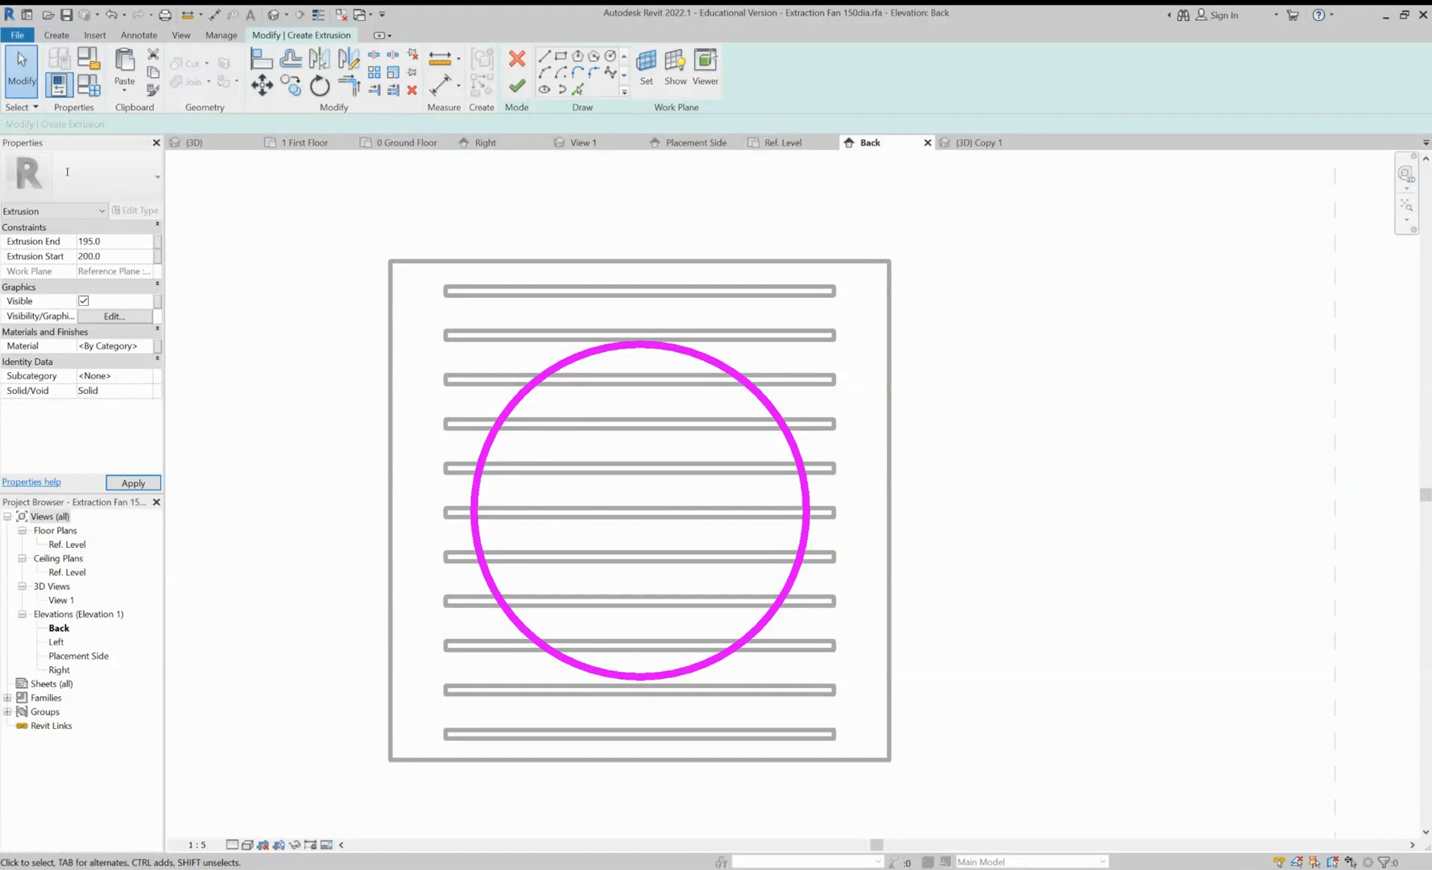
{"action": "left_click_drag", "start_coordinate": [101, 256], "coordinate": [77, 256]}
{"action": "type", "text": "170.0"}
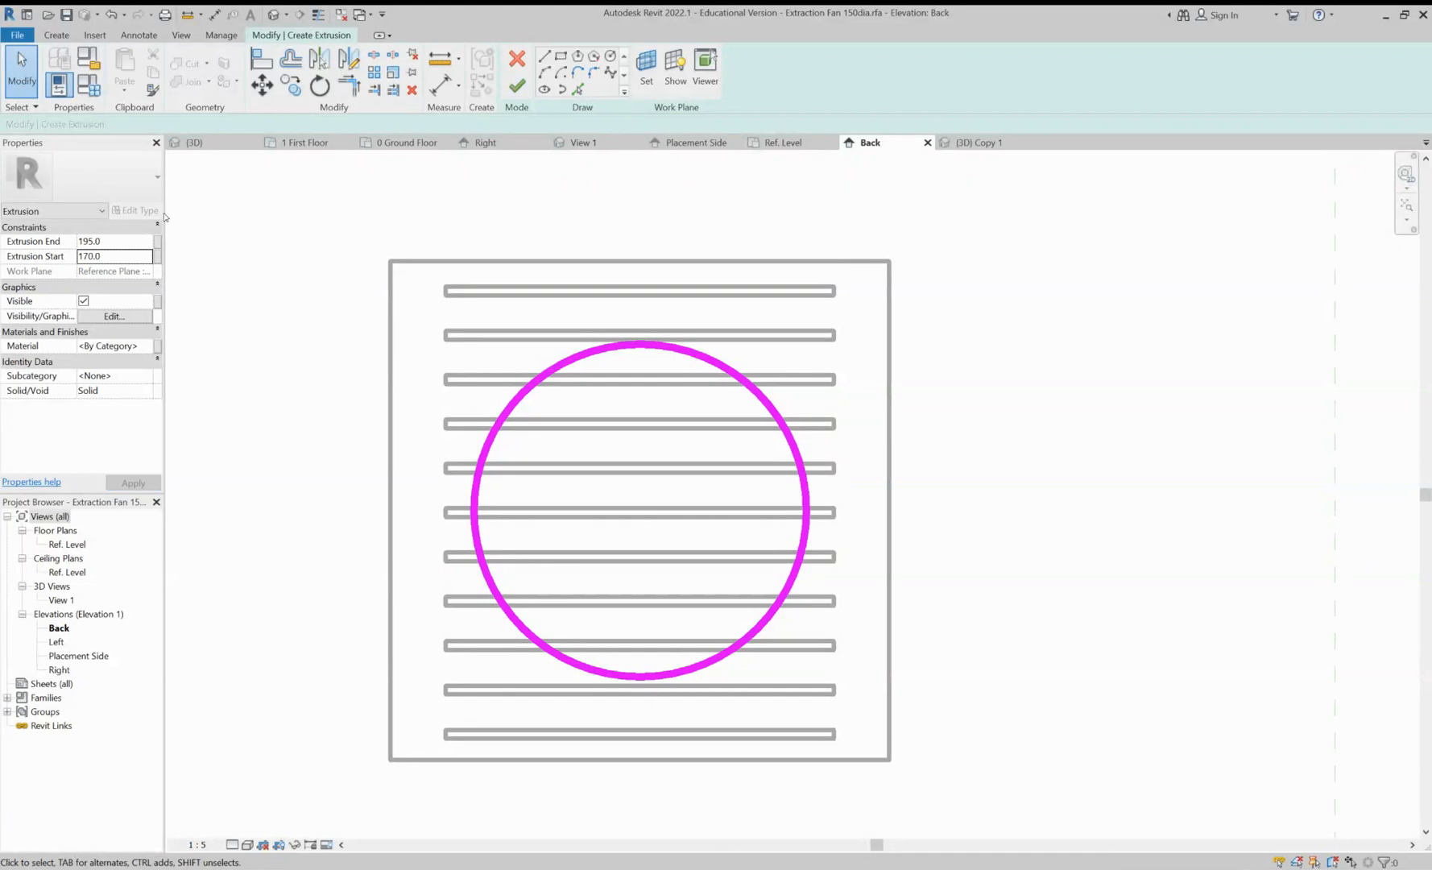
Assign the Plastic, Opaque White material to the circular extrusion and finish it
{"action": "left_click", "coordinate": [112, 346]}
{"action": "left_click", "coordinate": [150, 345]}
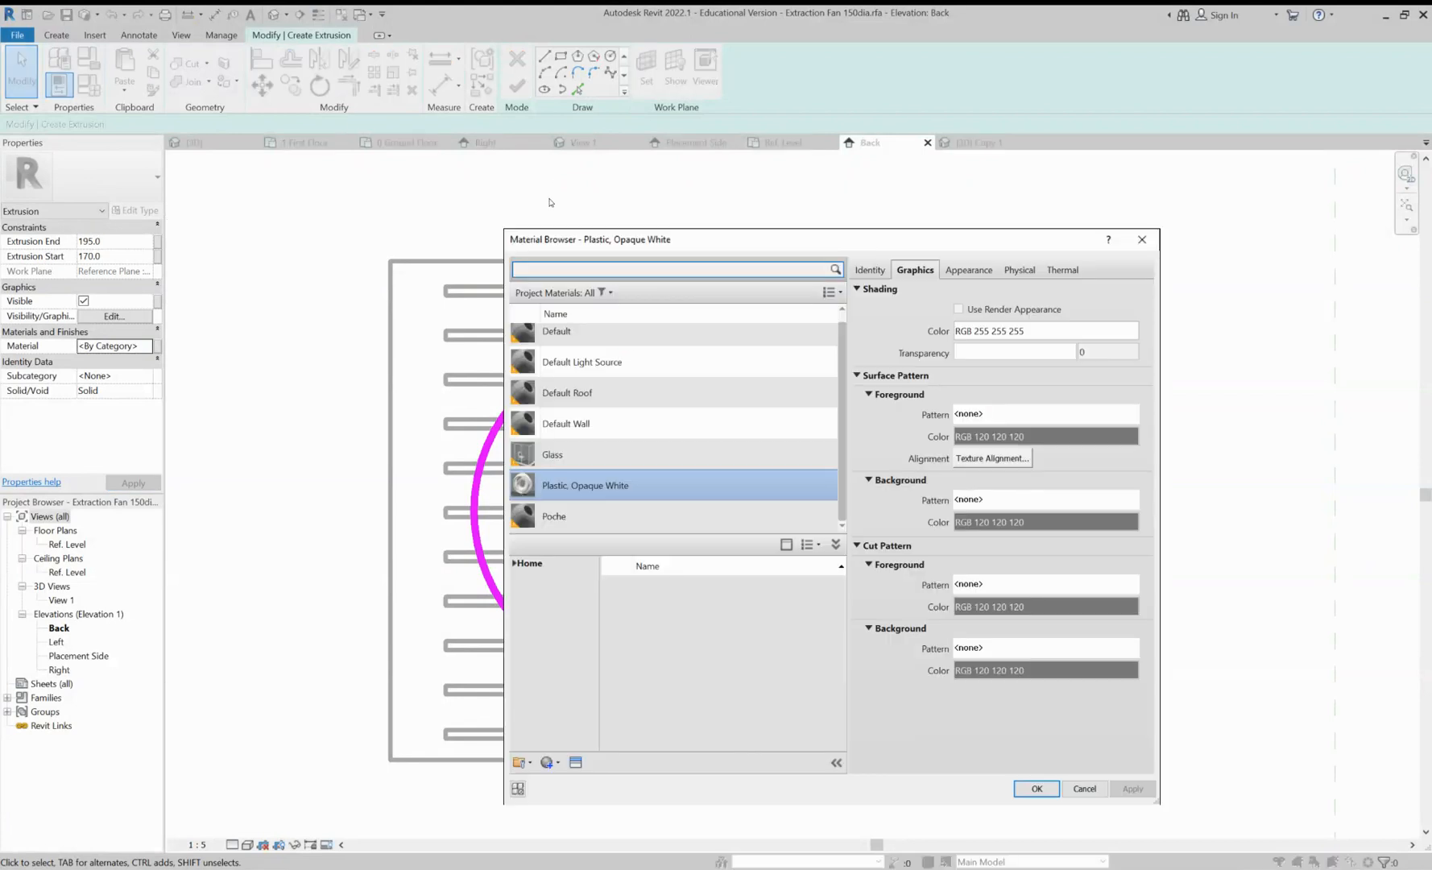
{"action": "left_click", "coordinate": [561, 320]}
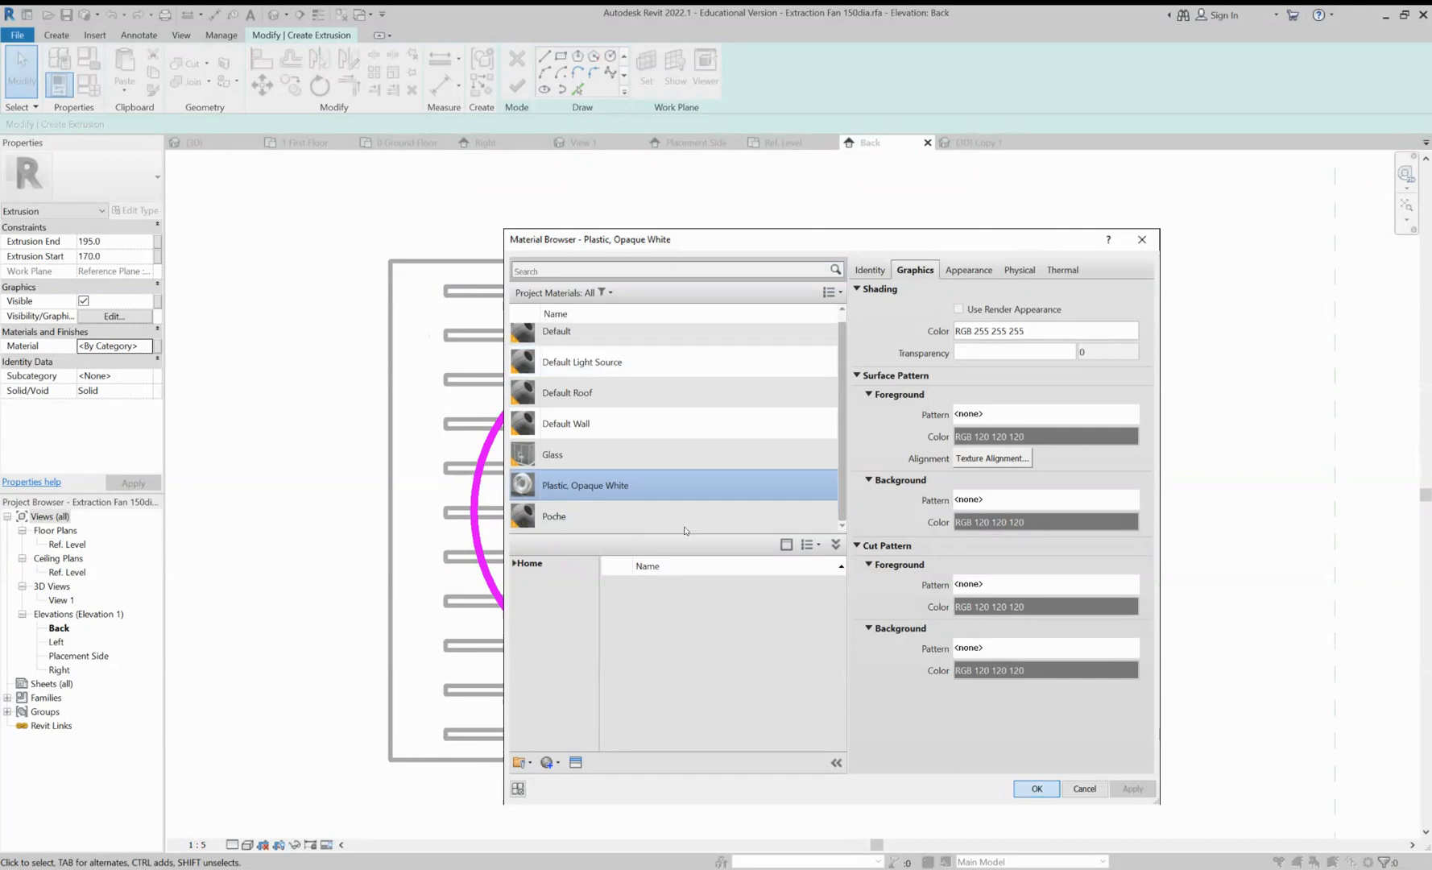
{"action": "key", "text": "Return"}
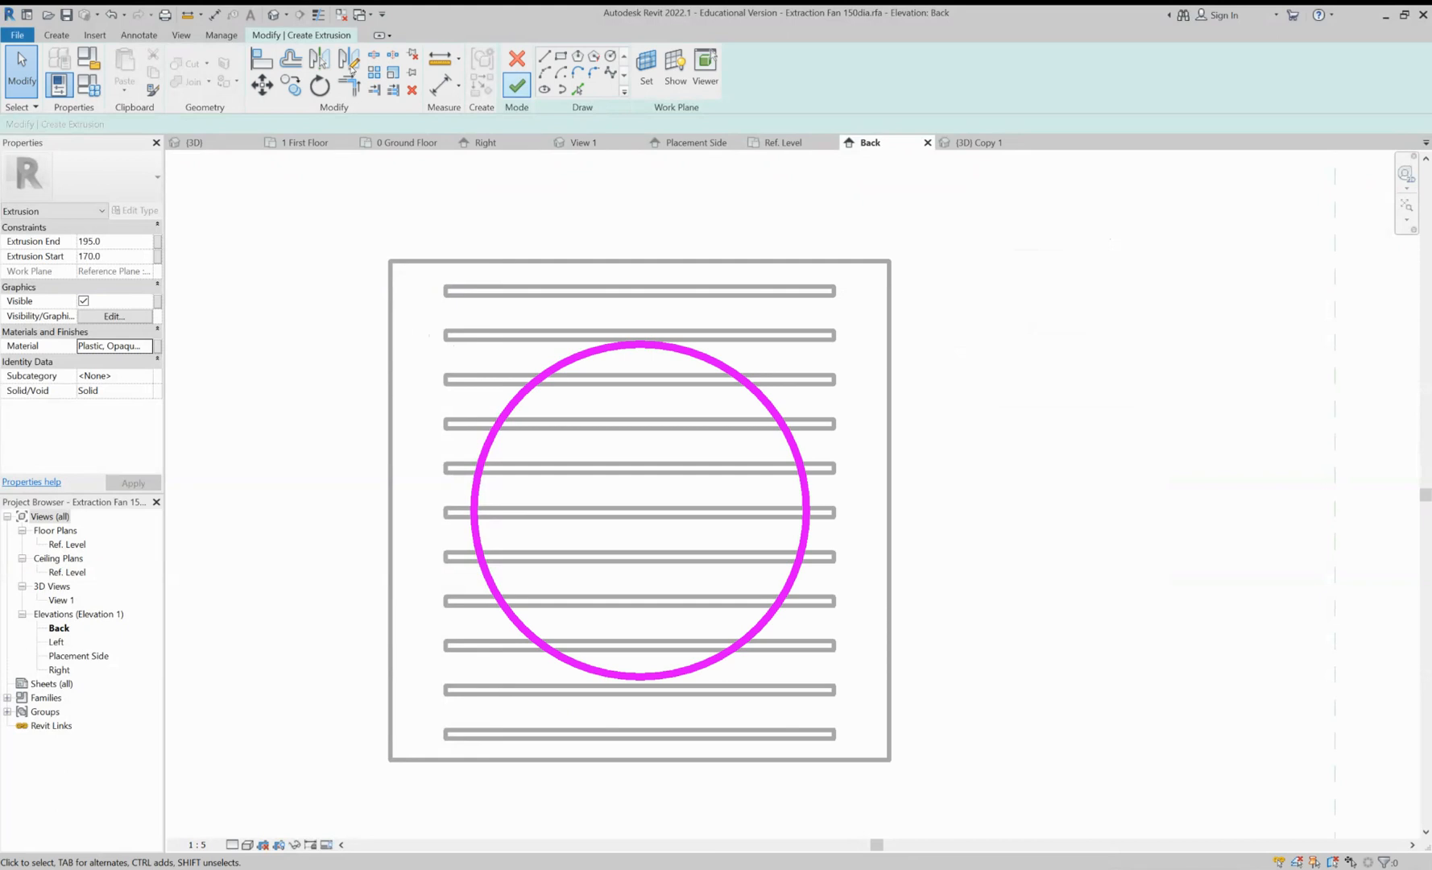
{"action": "left_click", "coordinate": [516, 84]}
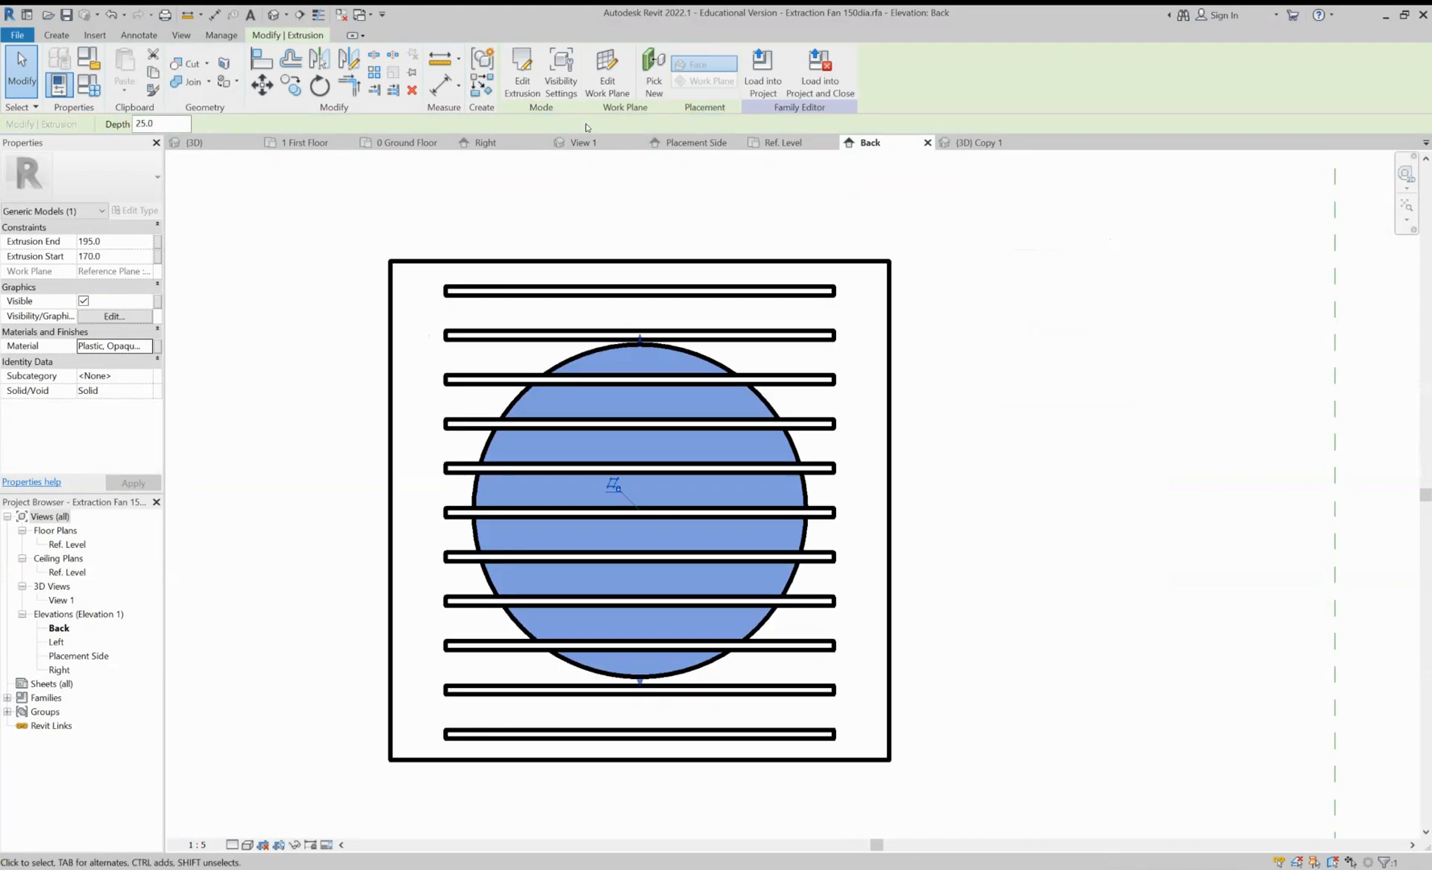
{"action": "key", "text": "Escape"}
Reload the edited extraction fan family into the Thursday morning project and check its grille on the outer brick wall
{"action": "left_click", "coordinate": [520, 72]}
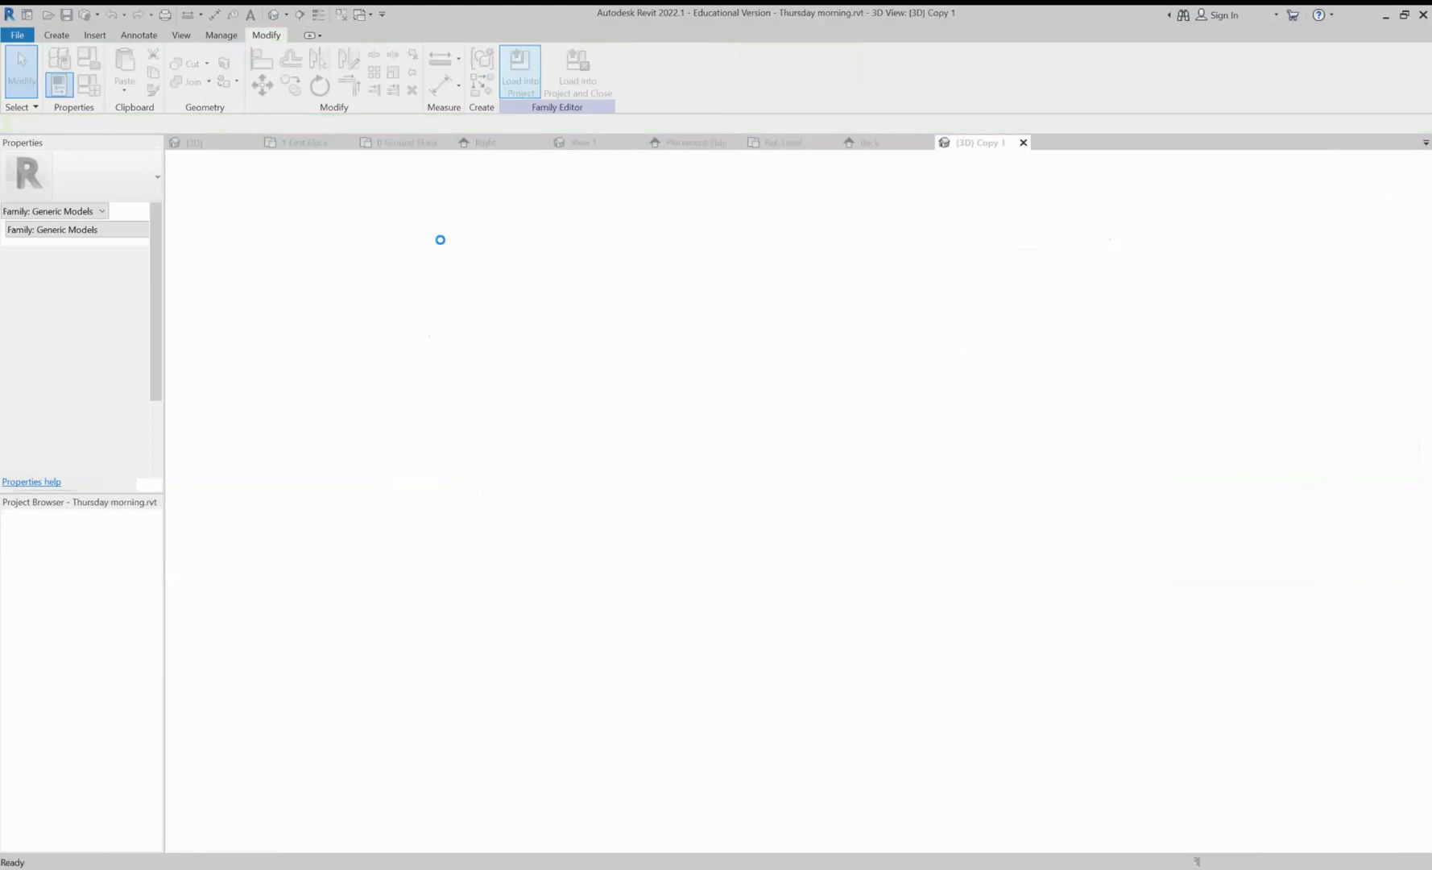
{"action": "key", "text": "Return"}
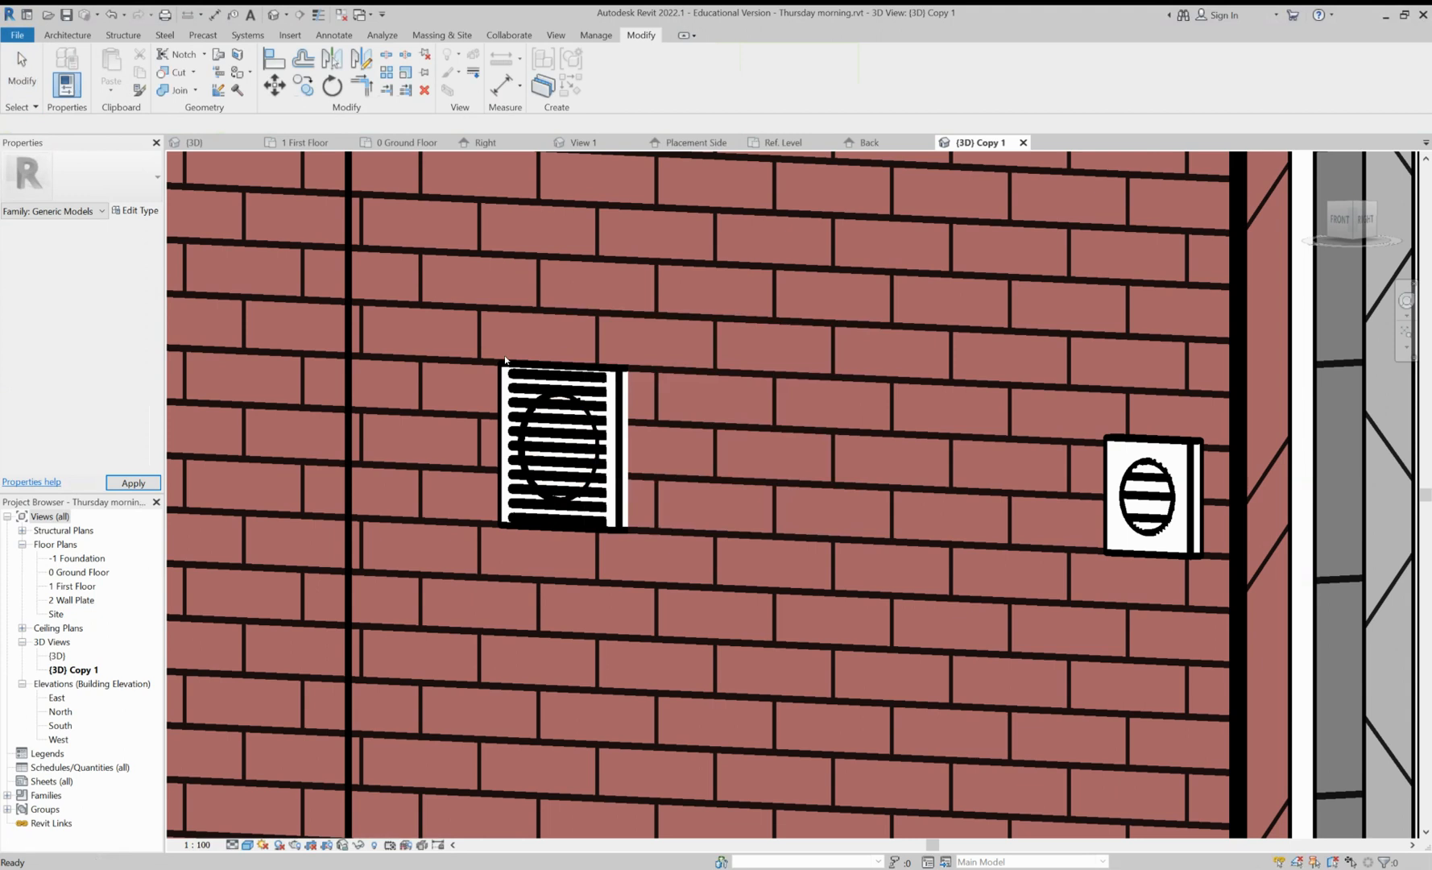
{"action": "scroll", "coordinate": [566, 380], "scroll_direction": "up", "scroll_amount": 3}
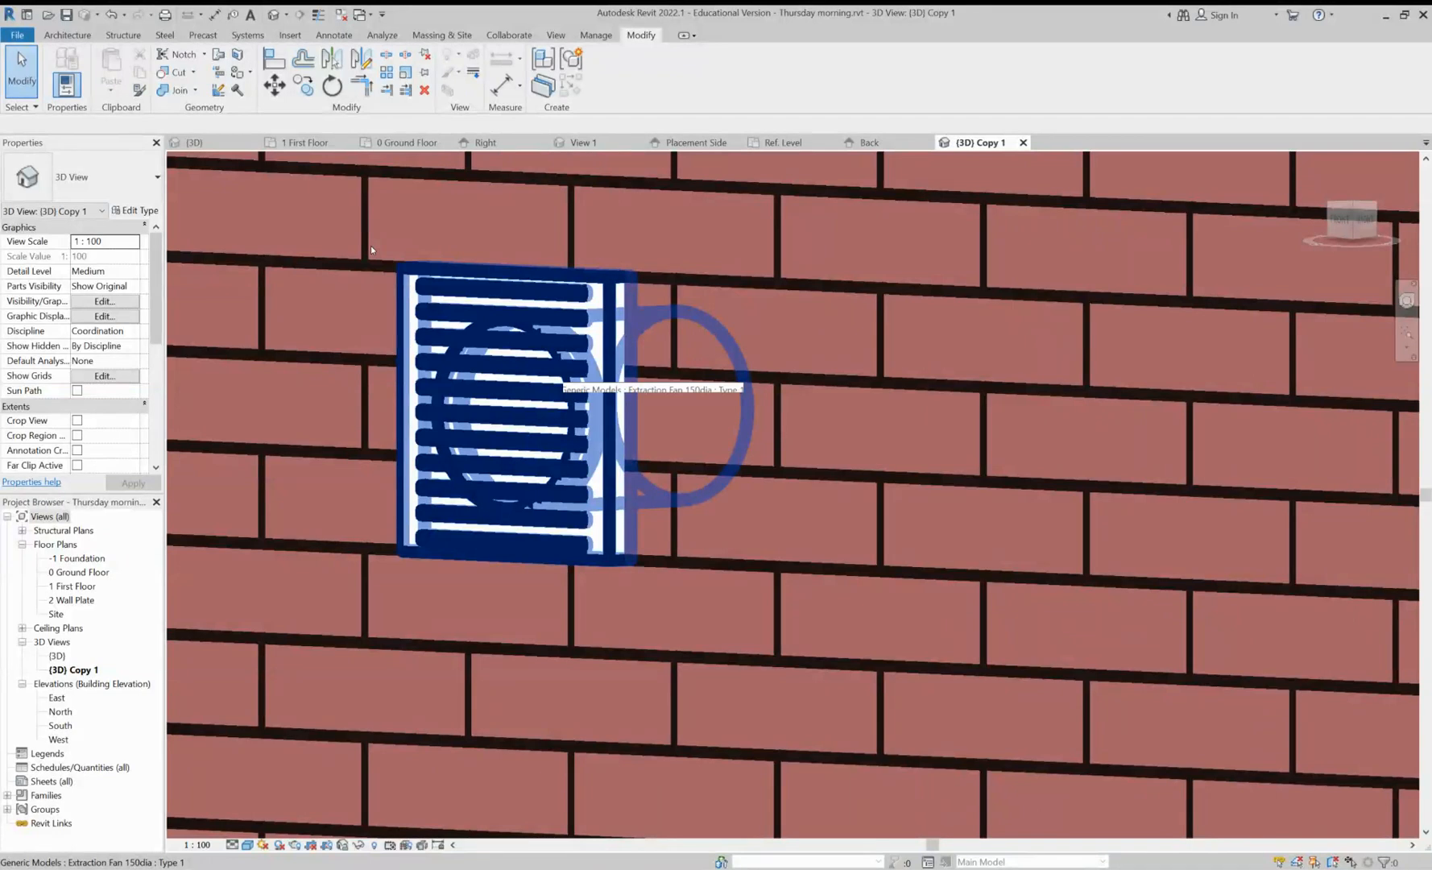
{"action": "scroll", "coordinate": [534, 346], "scroll_direction": "down", "scroll_amount": 4}
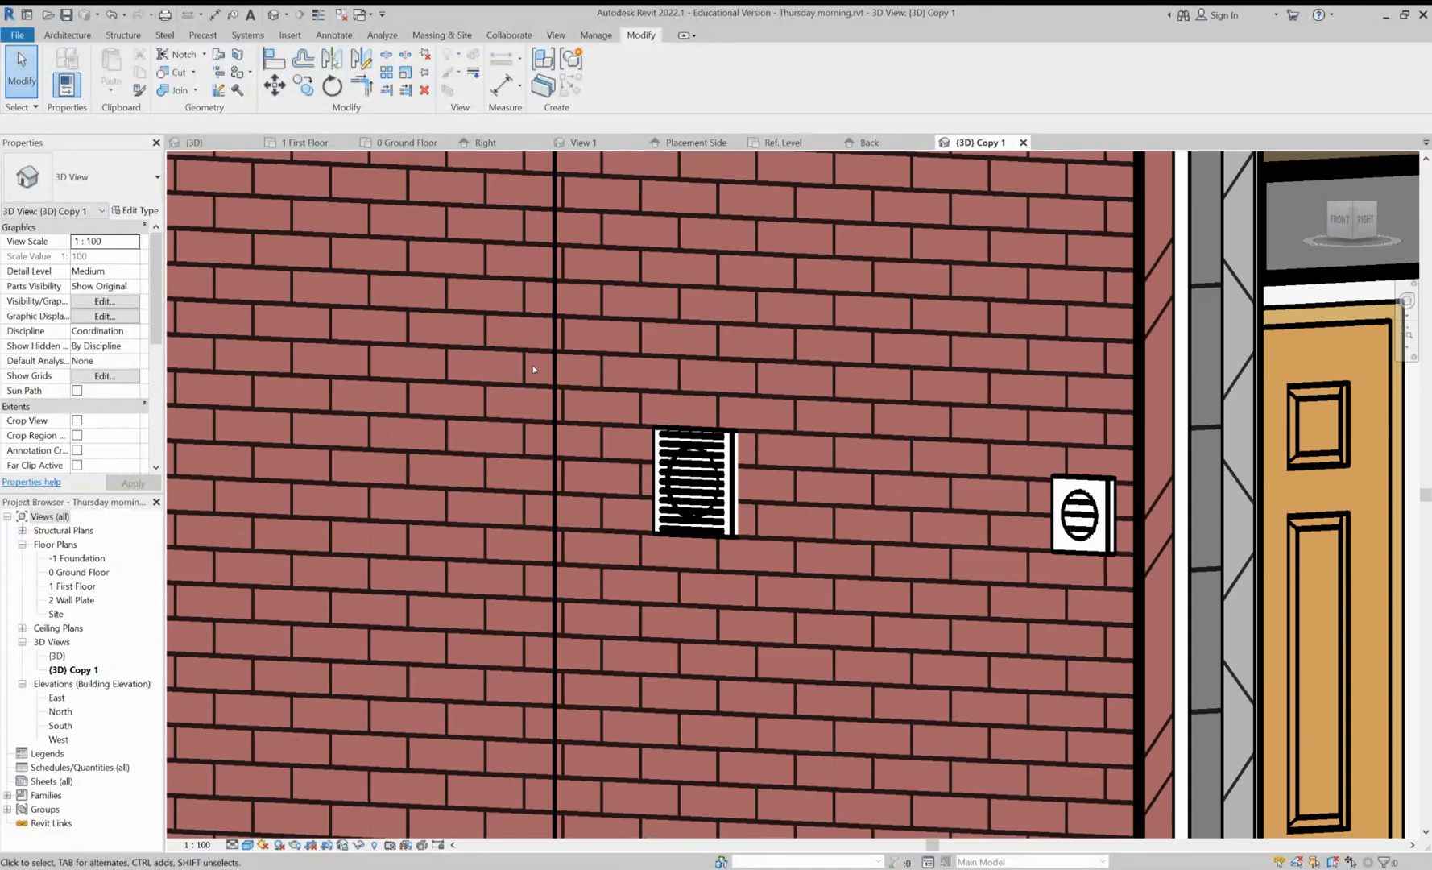
{"action": "mouse_move", "coordinate": [532, 369]}
{"action": "middle_mouse_down", "text": "shift"}
{"action": "mouse_move", "coordinate": [529, 387]}
{"action": "mouse_move", "coordinate": [519, 378]}
{"action": "middle_mouse_up", "text": "shift"}
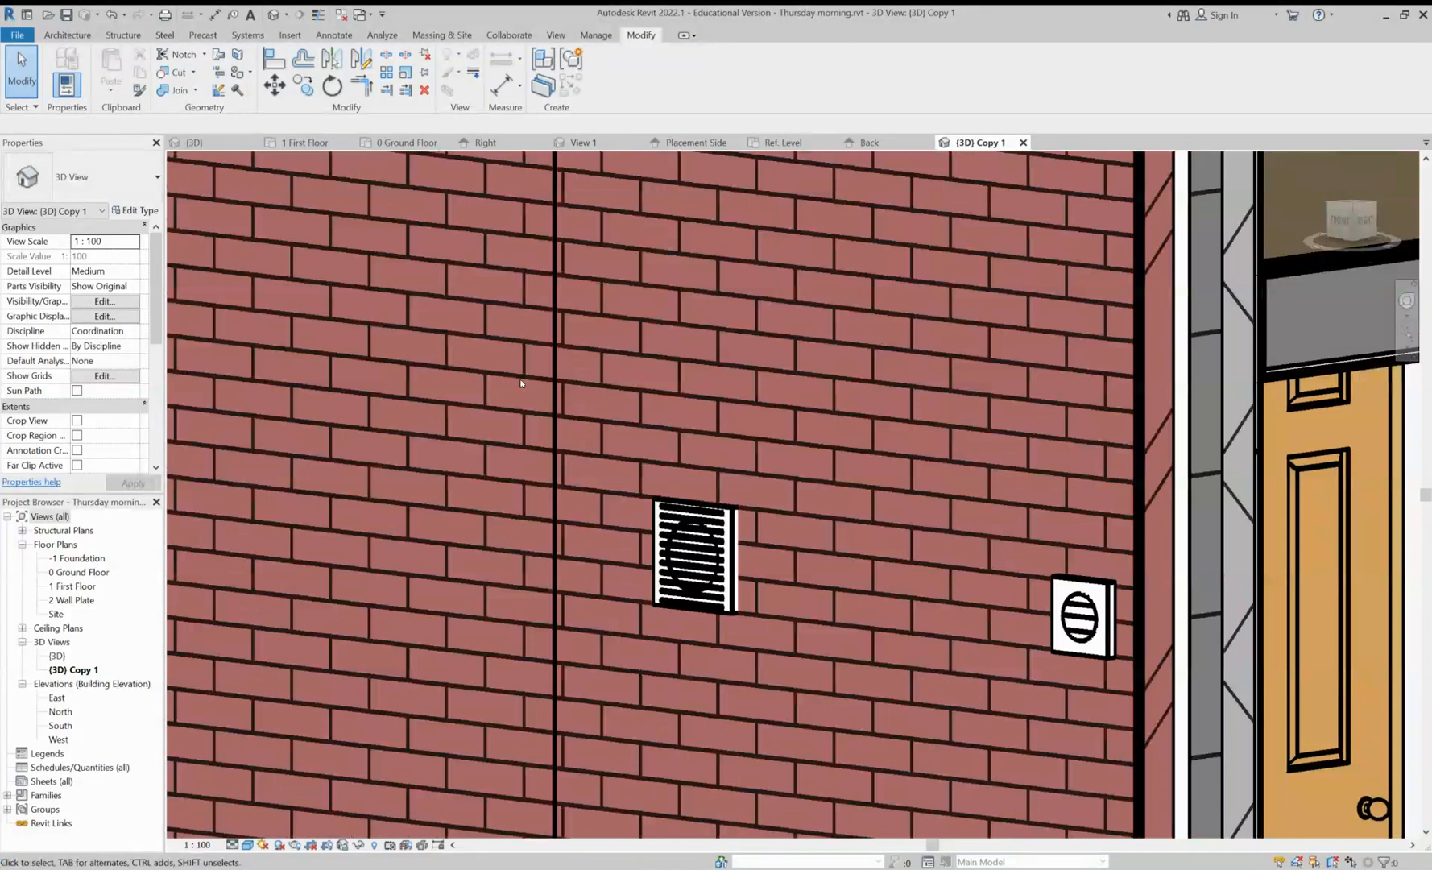